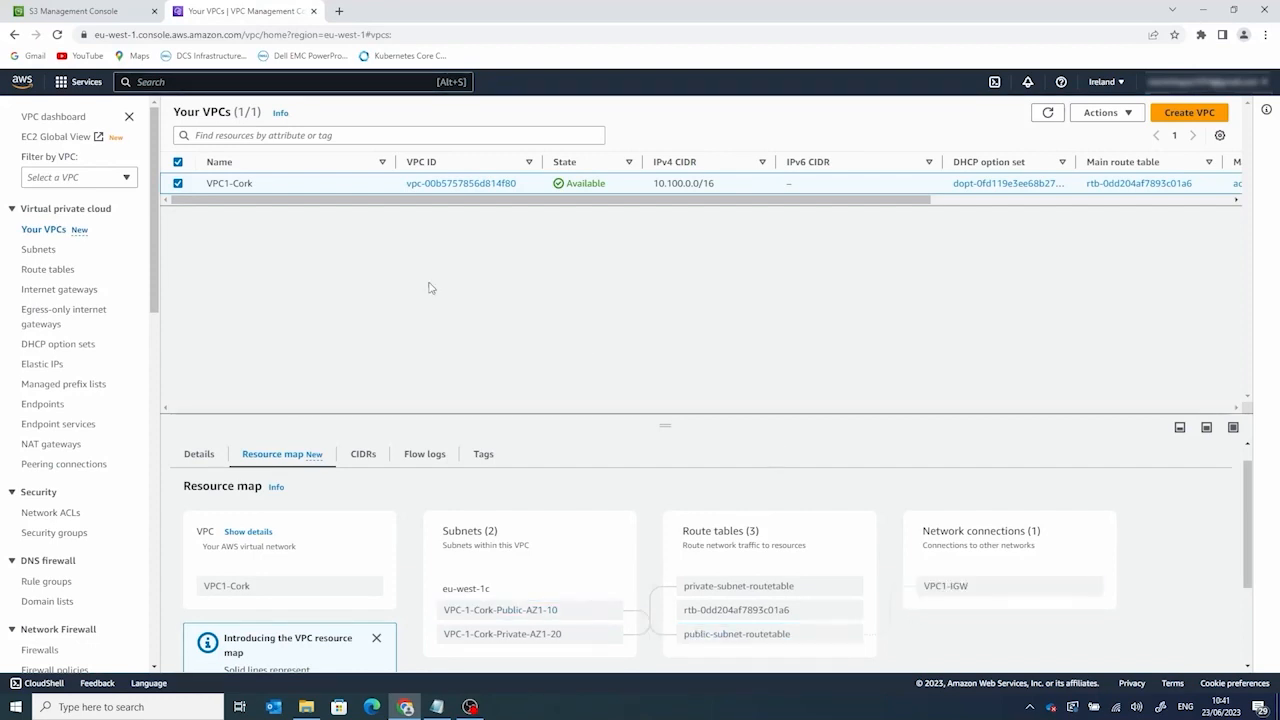
Step: Examine the route table of the VPC-1-Cork-Private-AZ1-20 subnet
click(30, 250)
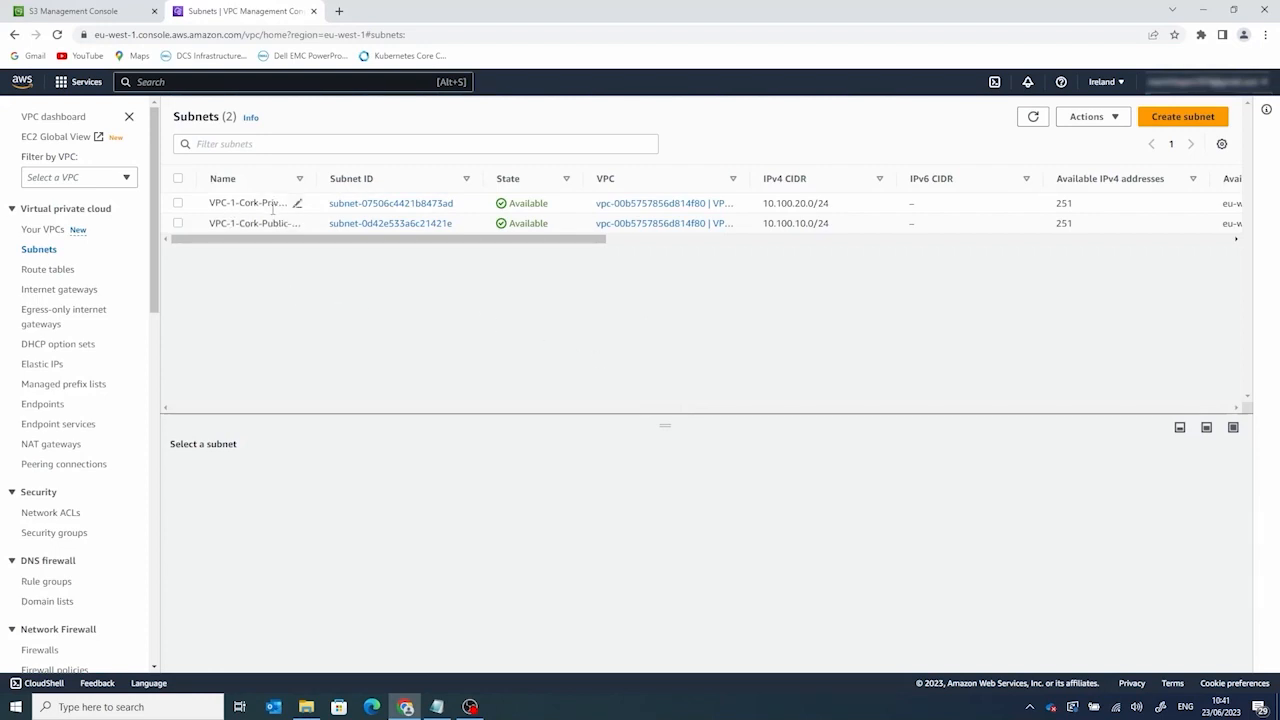
click(350, 204)
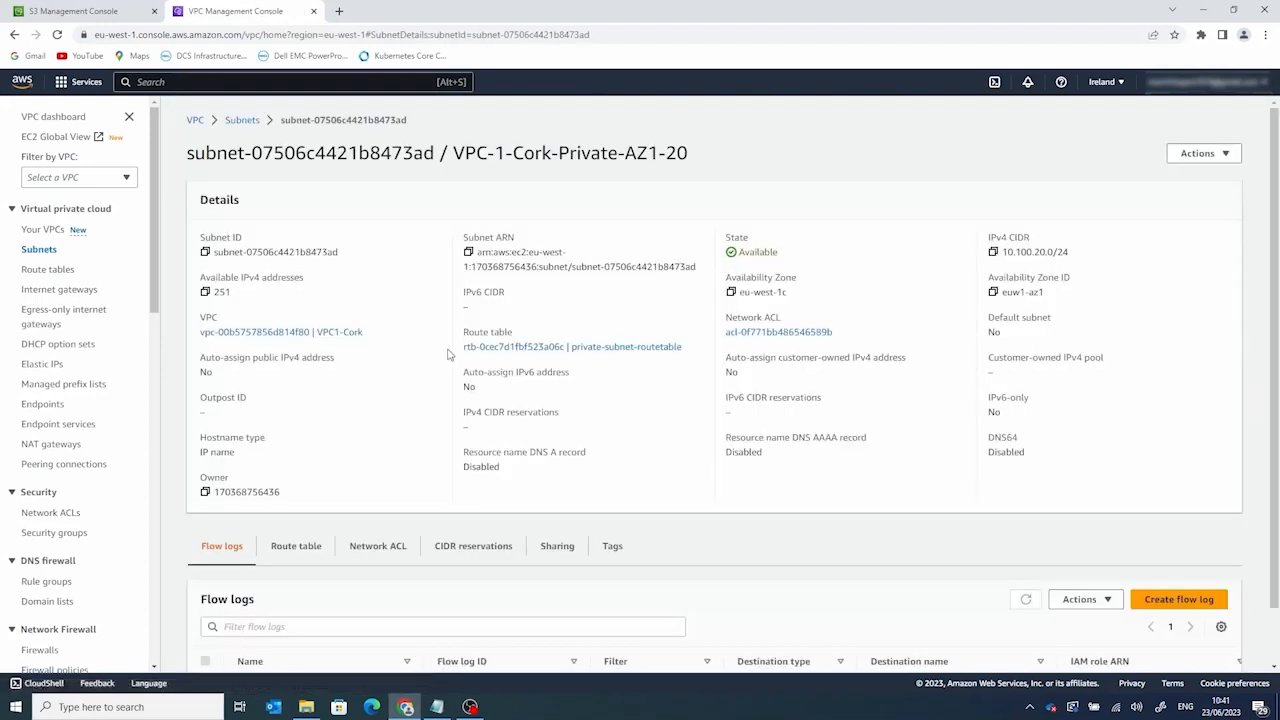
scroll(414, 500, down, 2)
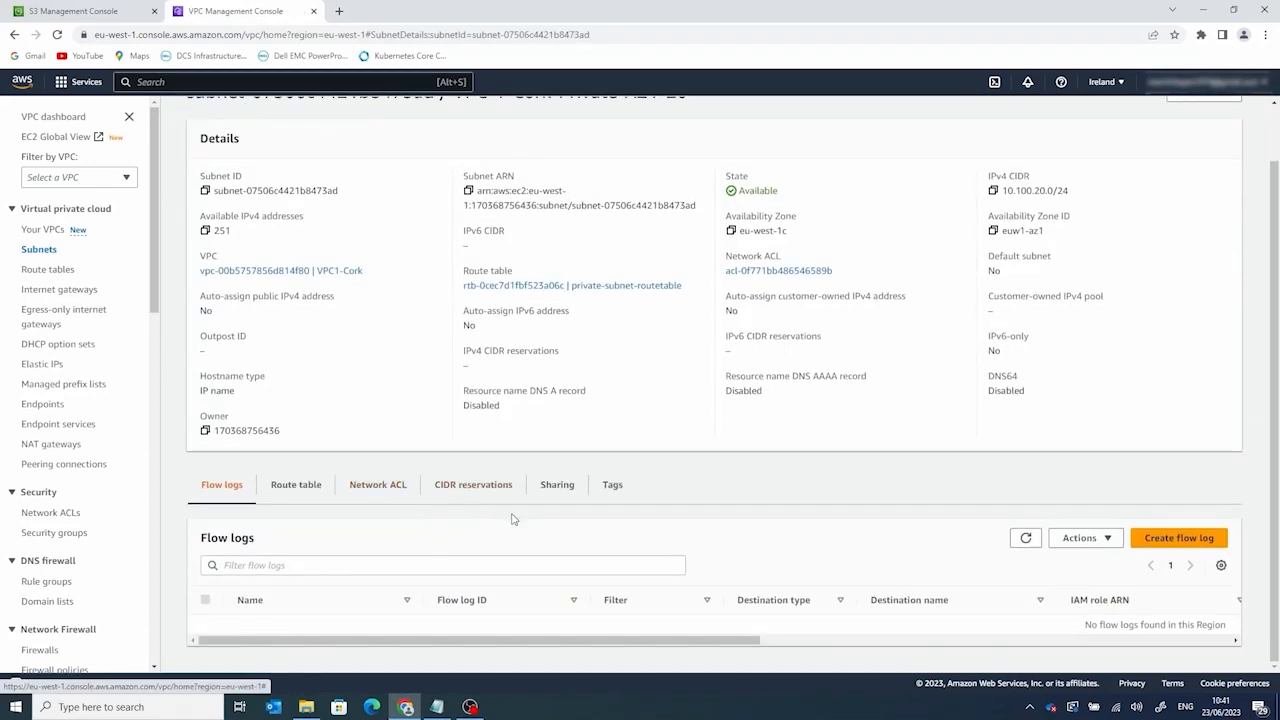
click(298, 485)
scroll(315, 558, down, 3)
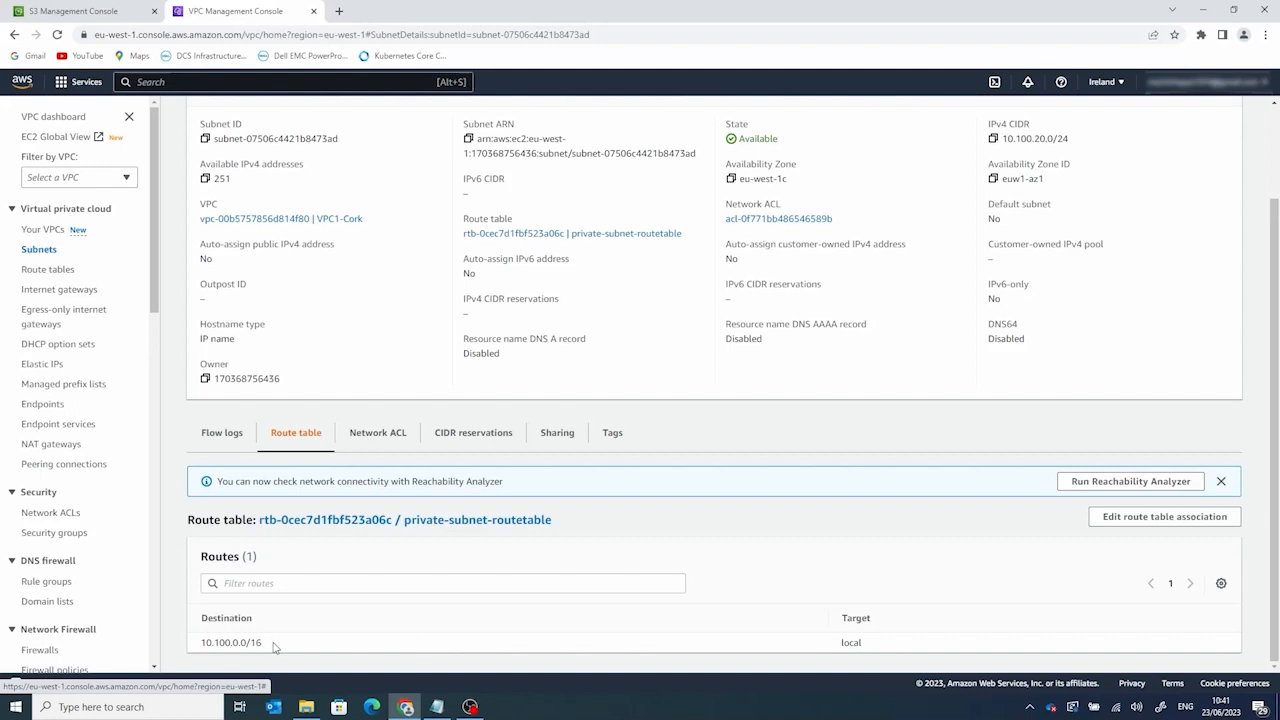
scroll(293, 341, up, 3)
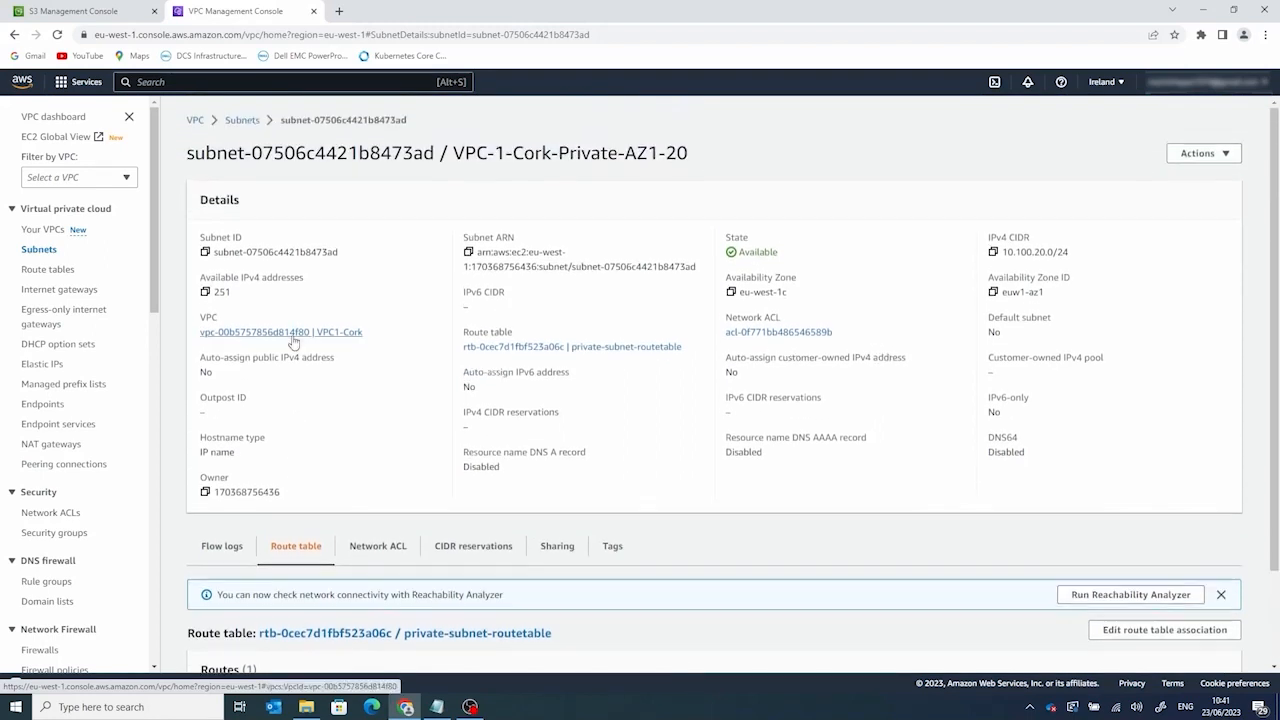
Step: Examine the route table of the VPC-1-Cork-Public-AZ1-10 subnet and the internet gateway its default route targets
click(38, 249)
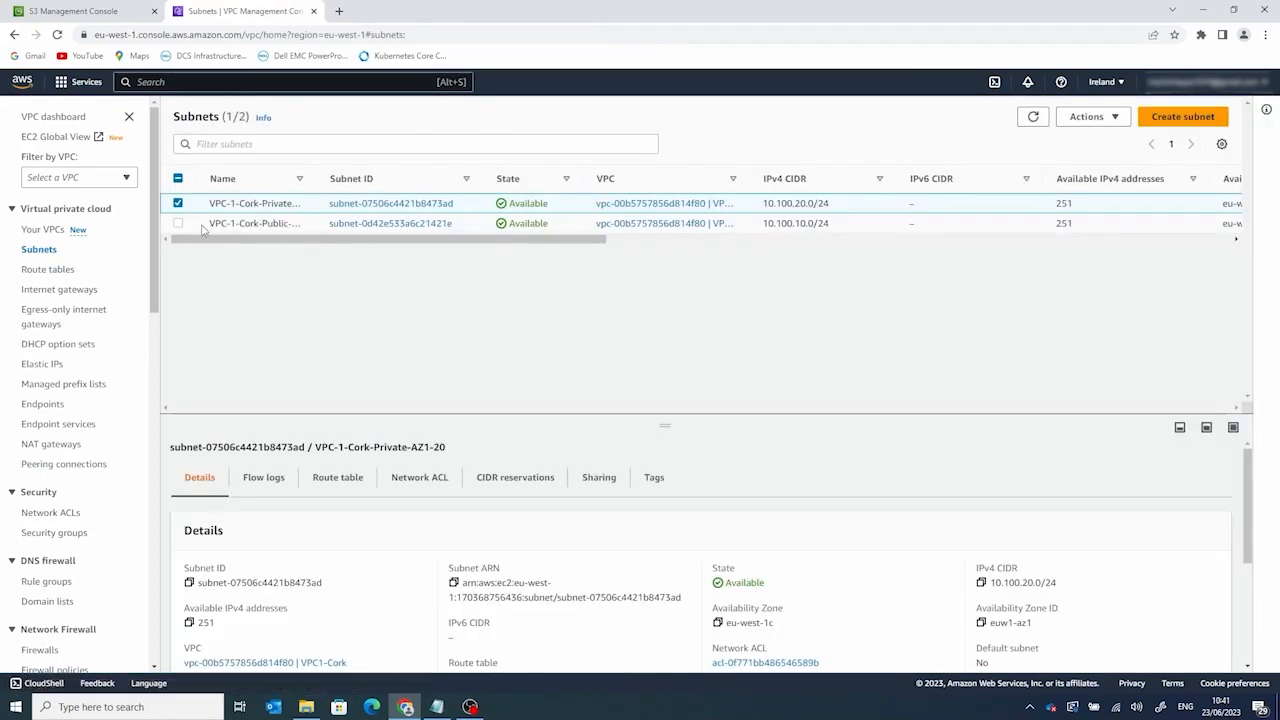
click(178, 224)
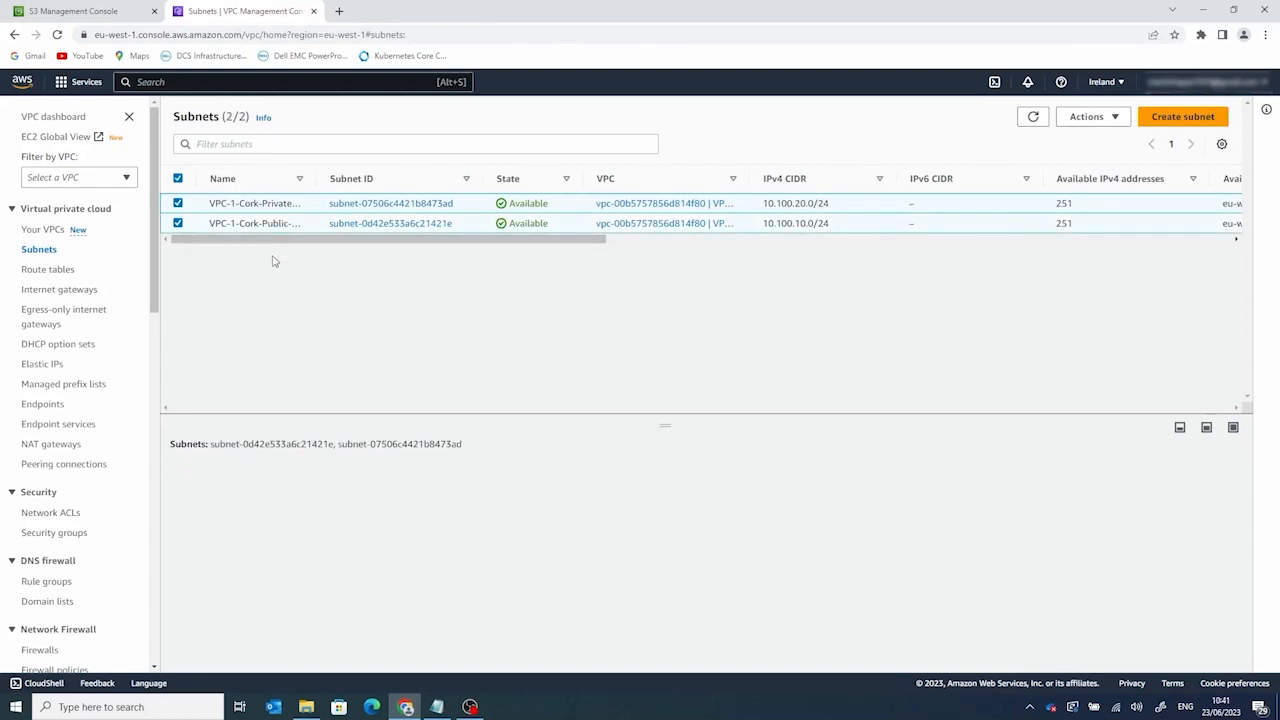
click(178, 204)
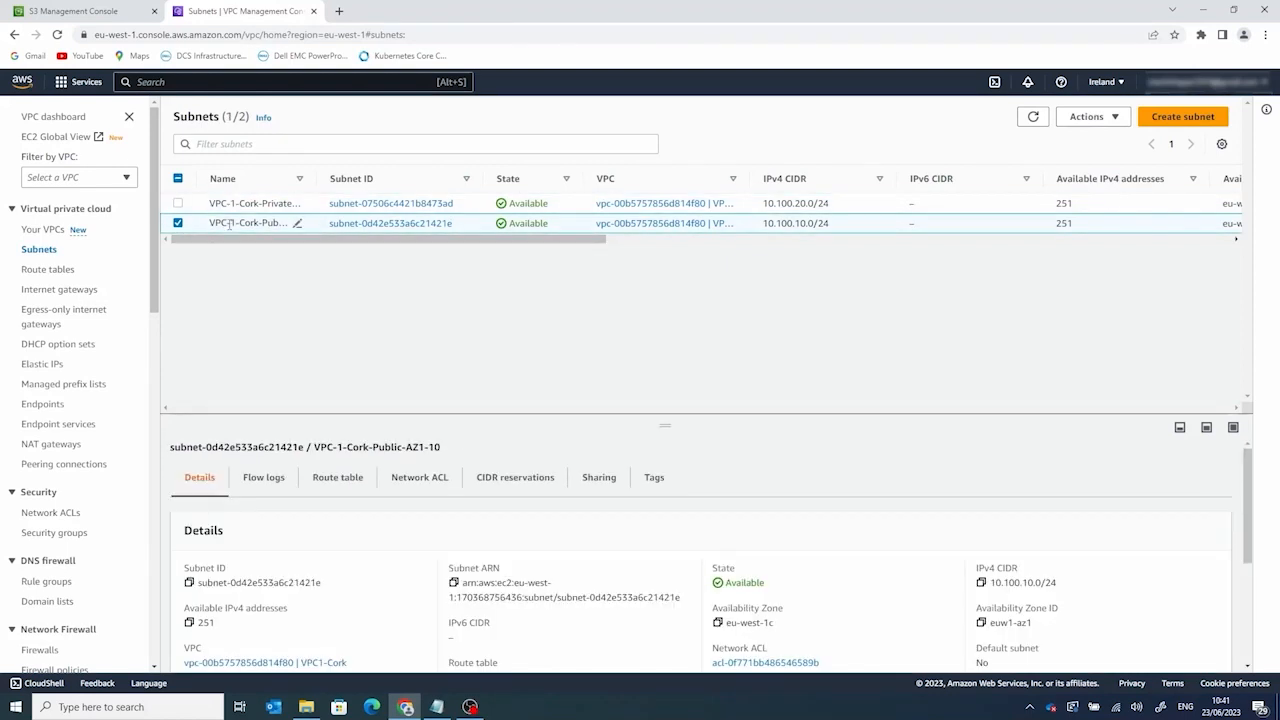
click(318, 482)
scroll(432, 551, down, 1)
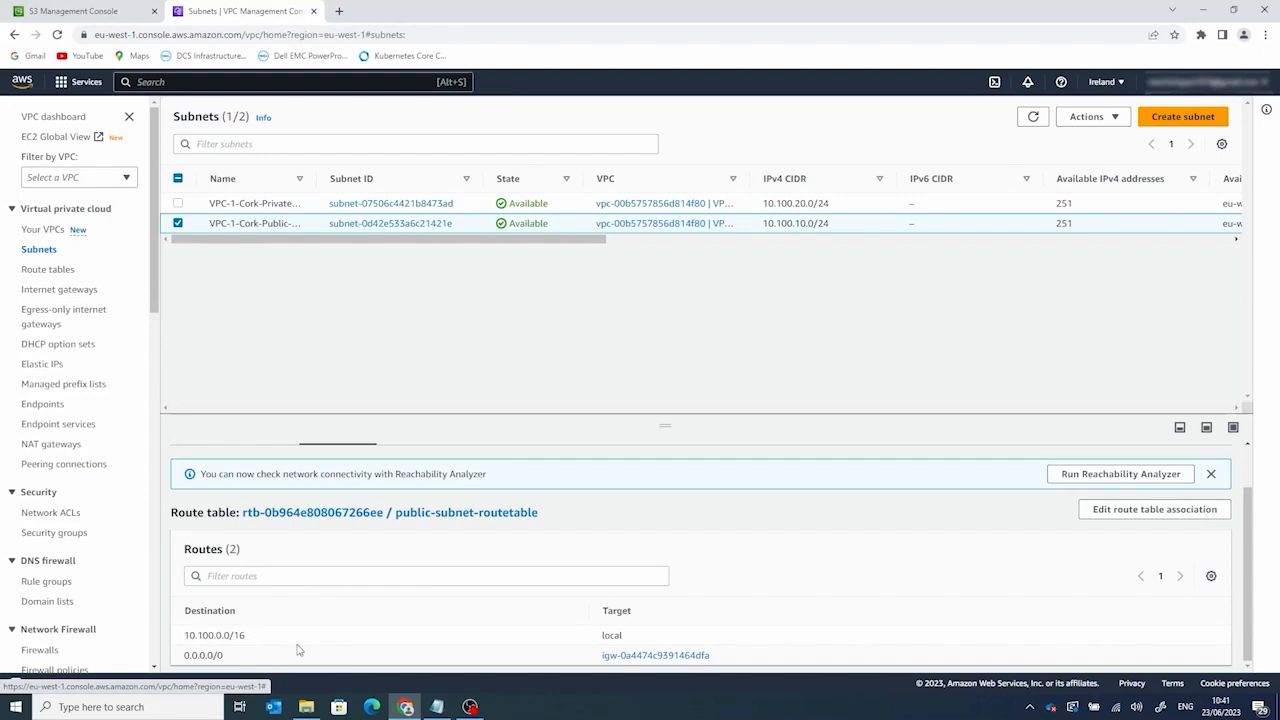
click(645, 658)
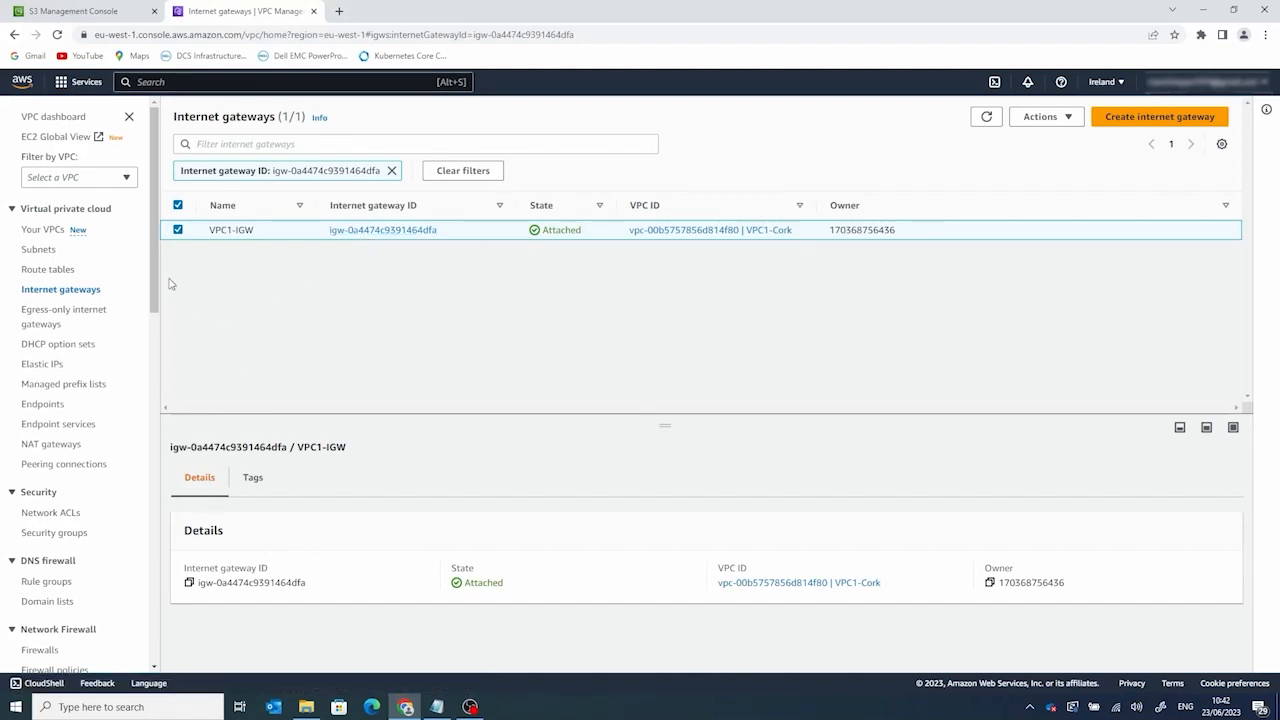
drag(155, 271, 158, 235)
Step: In IAM, expand the customer-managed policy ddveiampolicy and examine its allowed S3 actions and bucket resources
click(174, 82)
text(IAM)
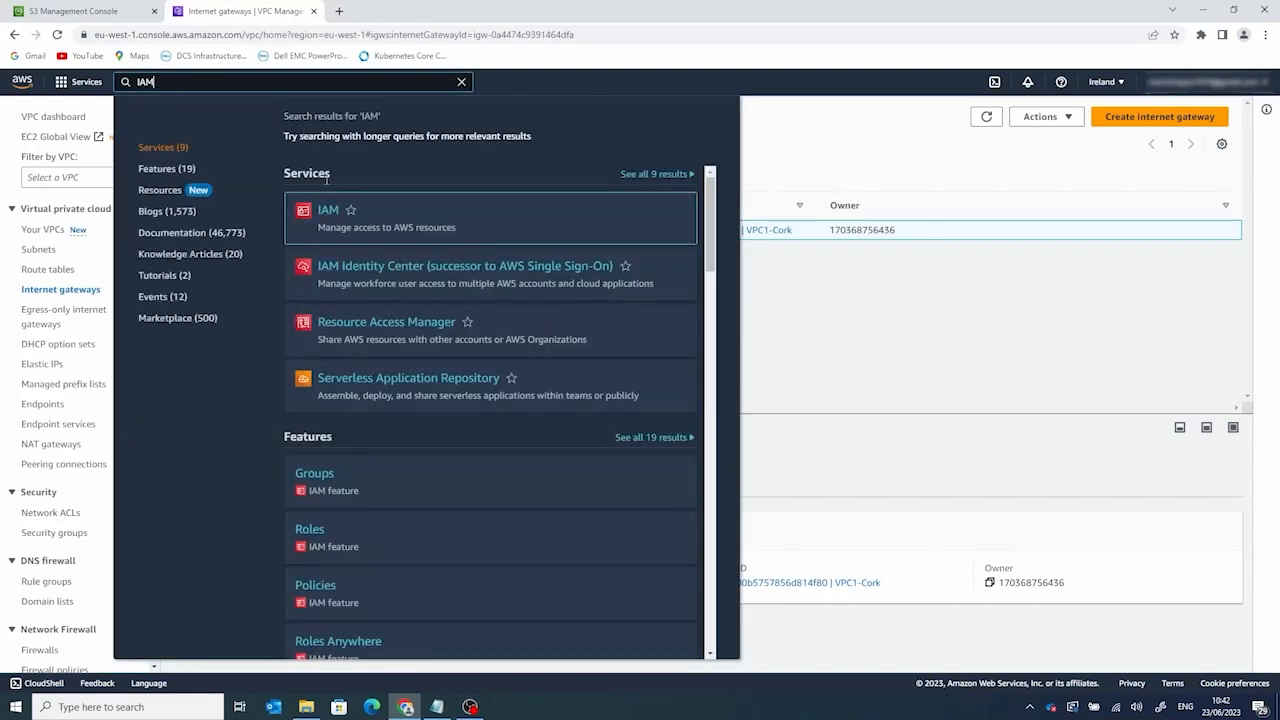
click(328, 210)
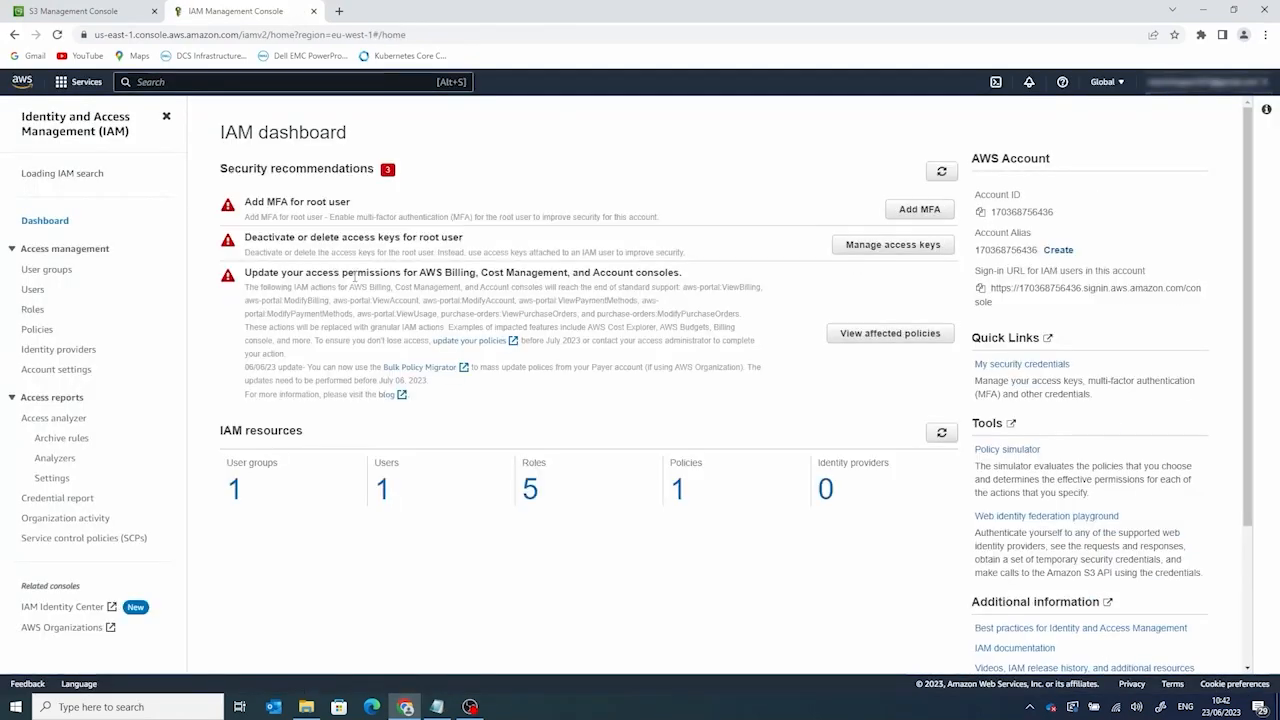
click(677, 495)
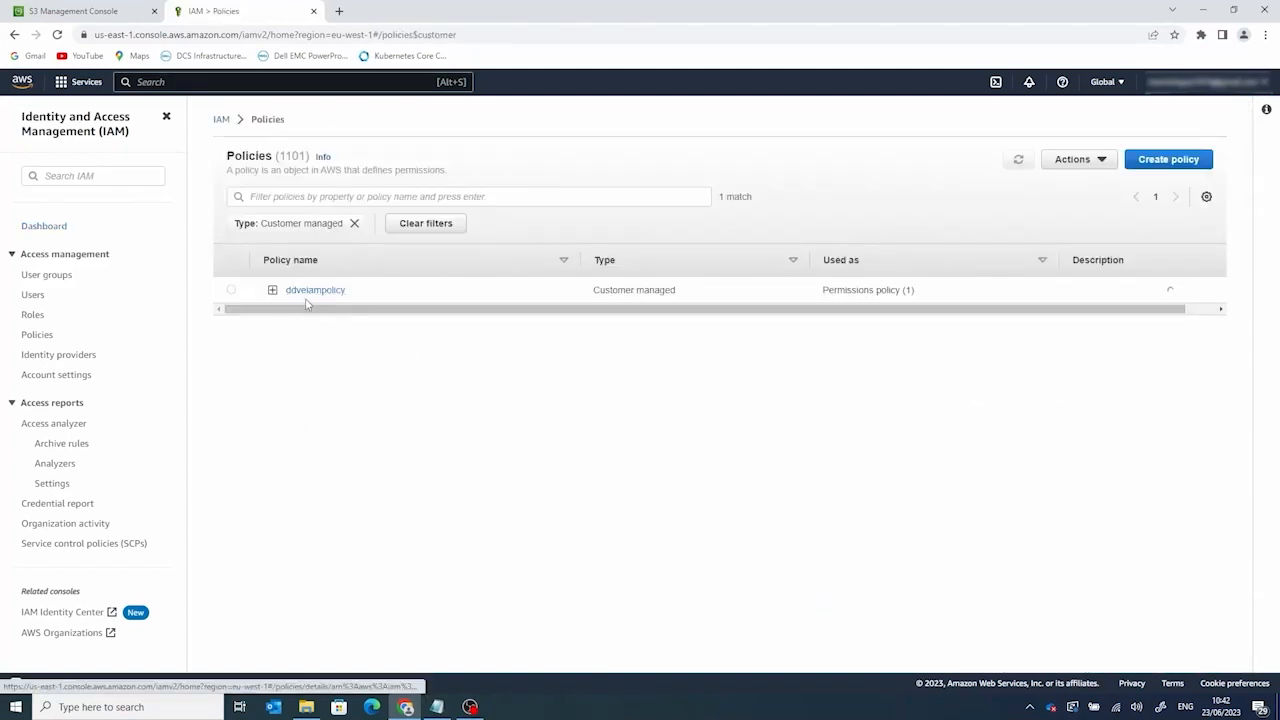
click(273, 290)
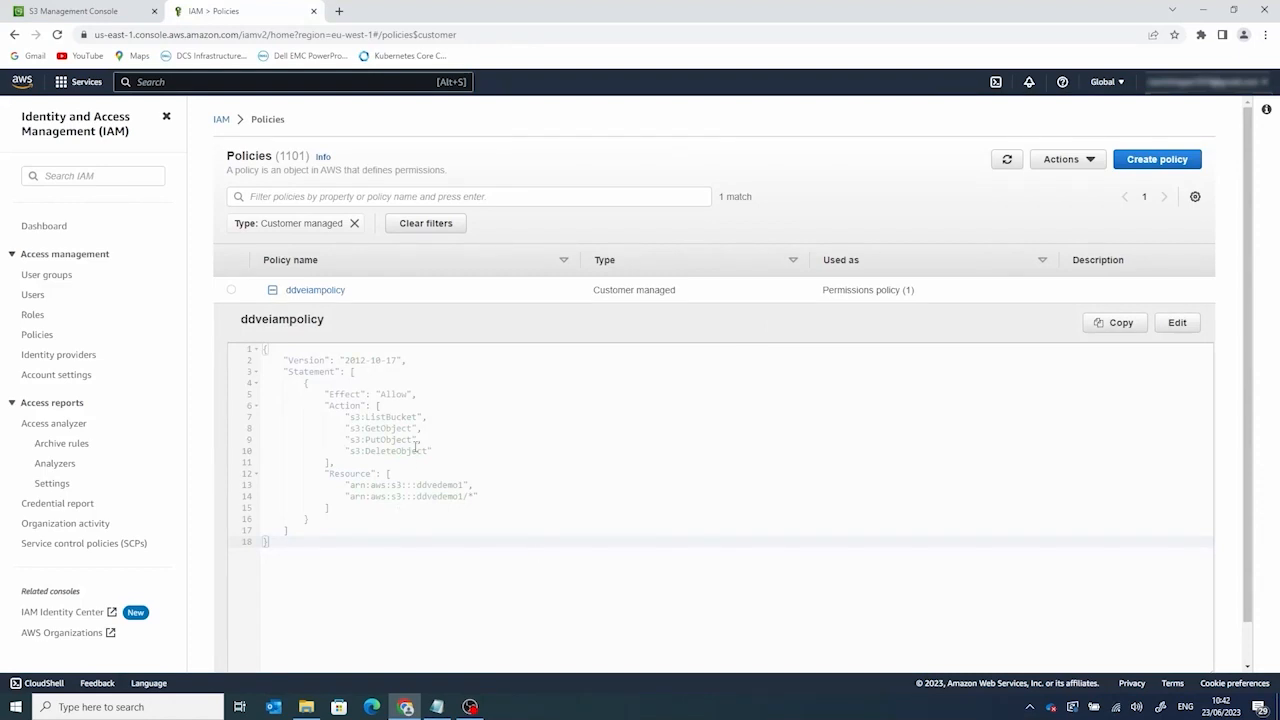
drag(432, 451, 340, 416)
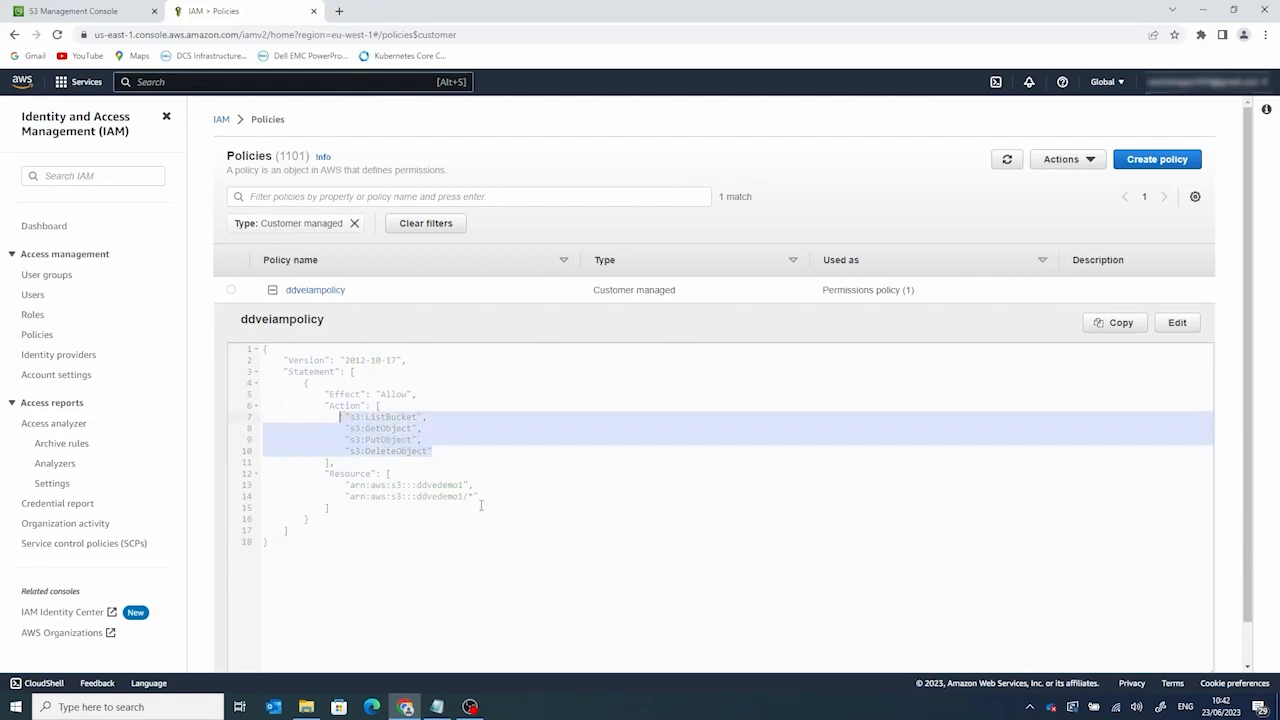
drag(478, 497, 335, 485)
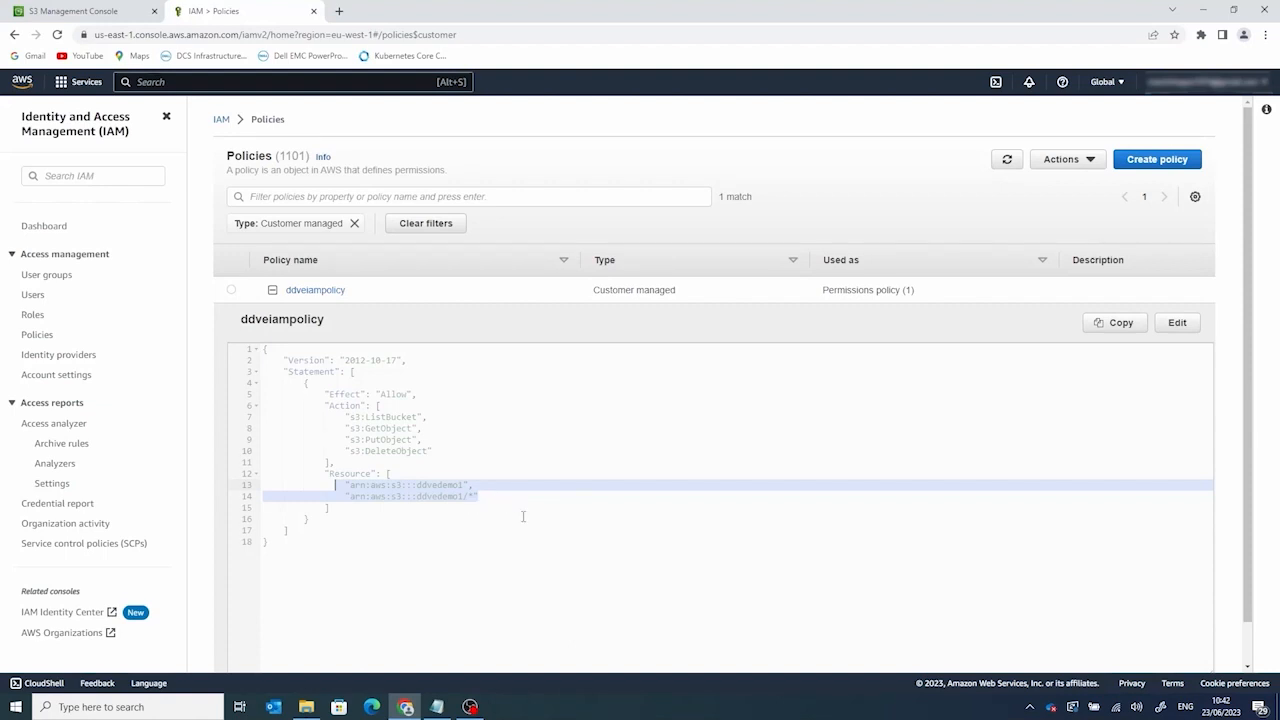
Step: Go to the S3 service and view the contents of the ddvedemo1 bucket
click(141, 84)
text(s3)
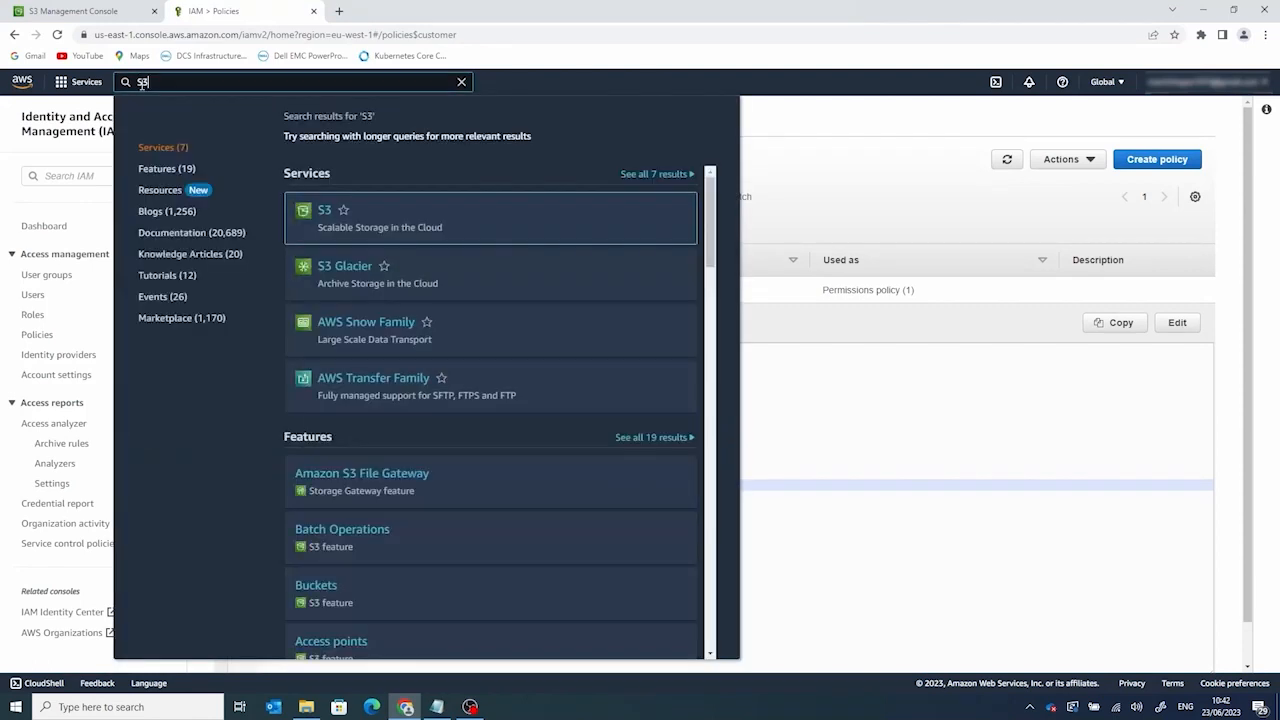
click(318, 212)
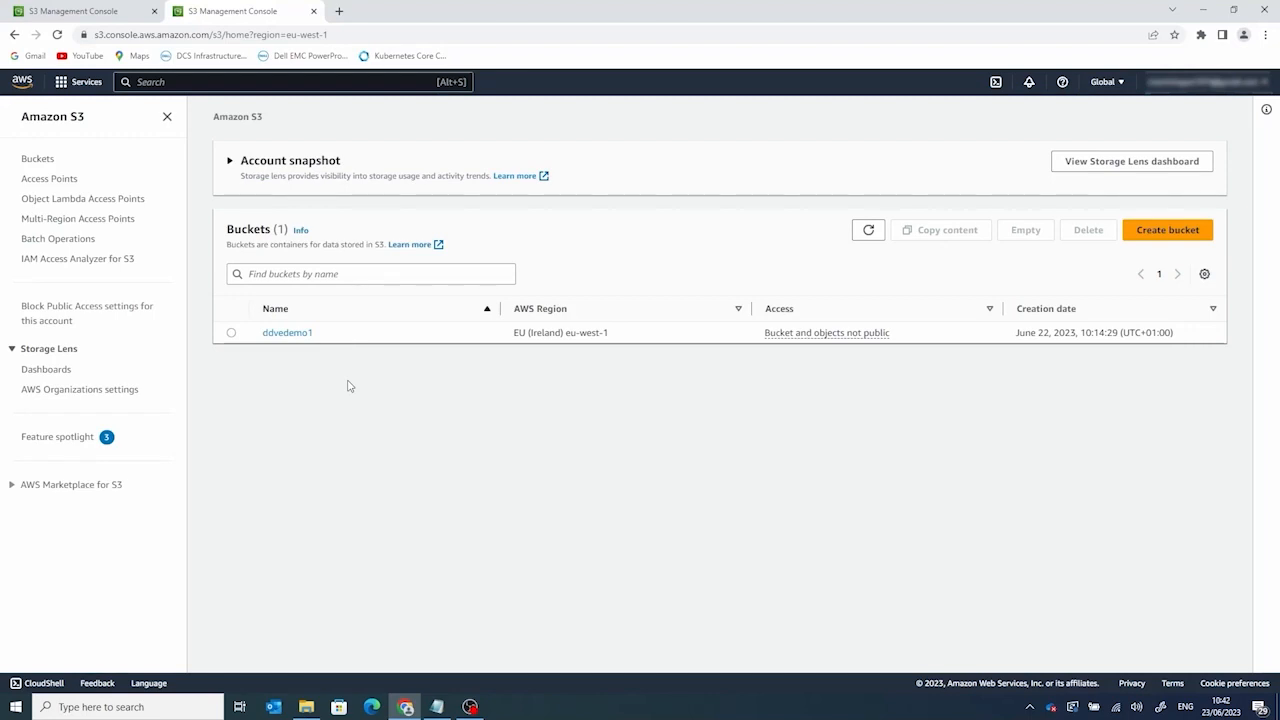
click(280, 333)
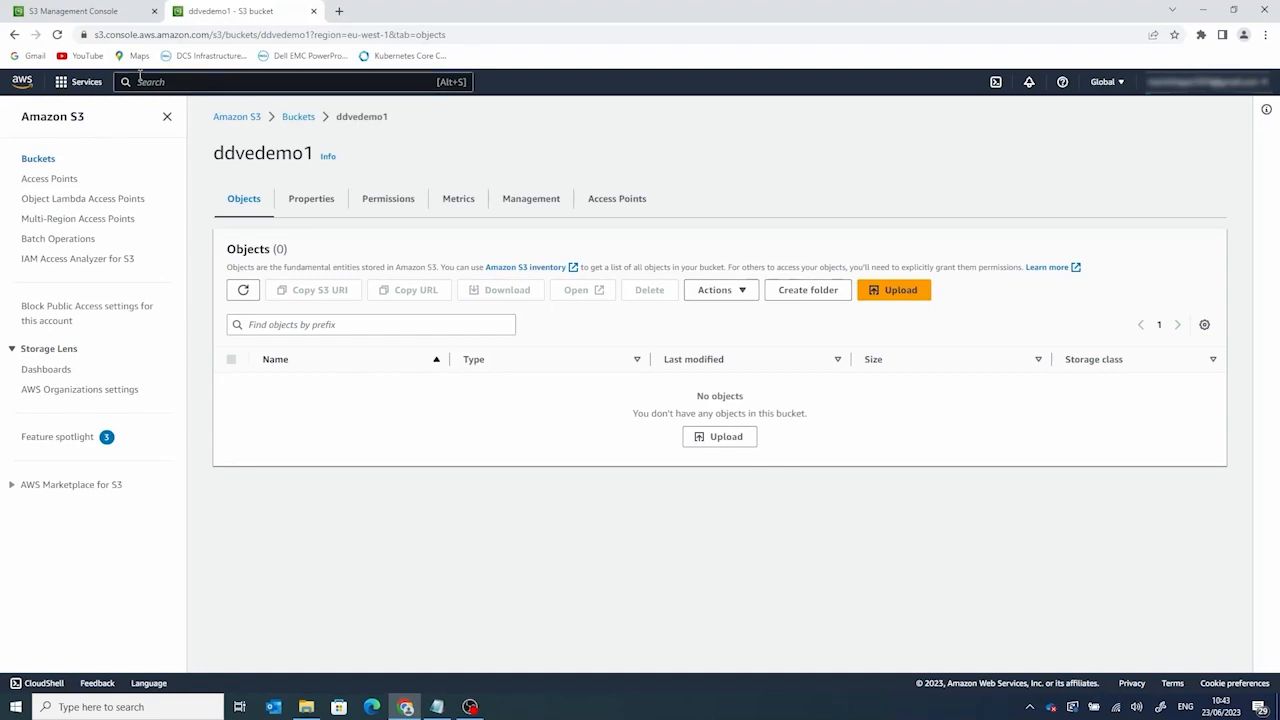
Step: Go to the running instances in EC2 and start launching a new instance
click(66, 82)
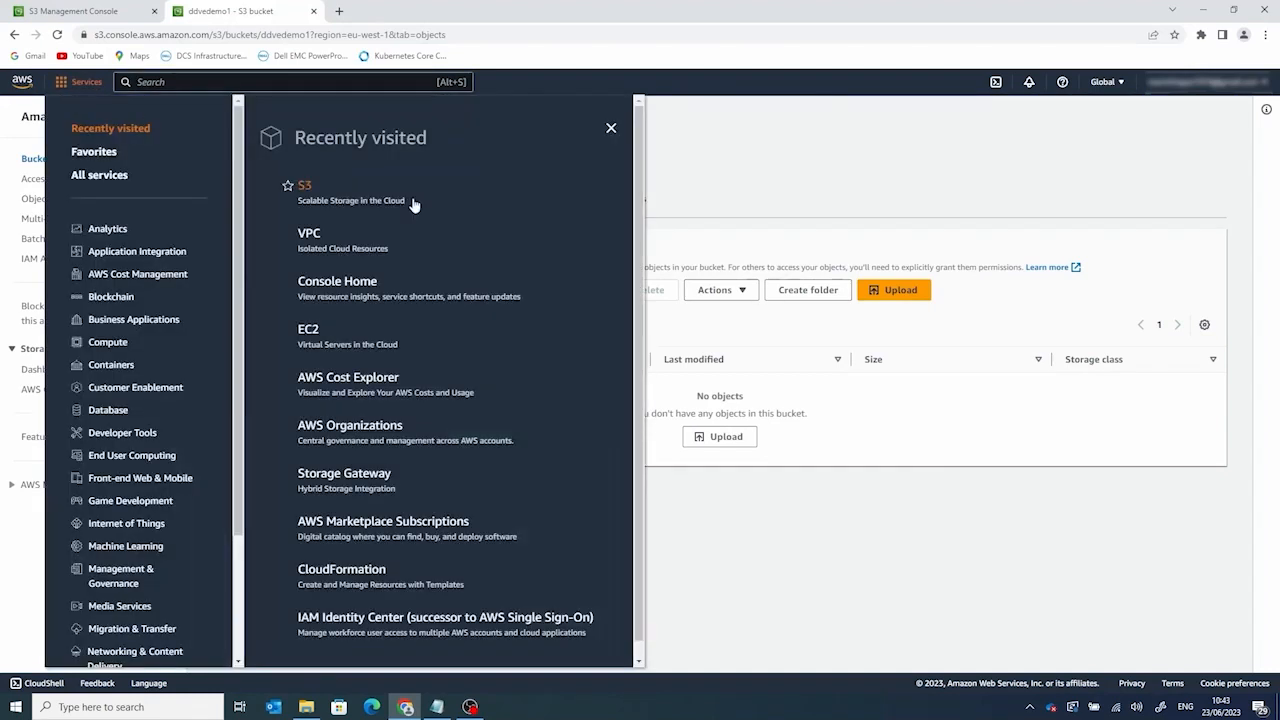
click(307, 332)
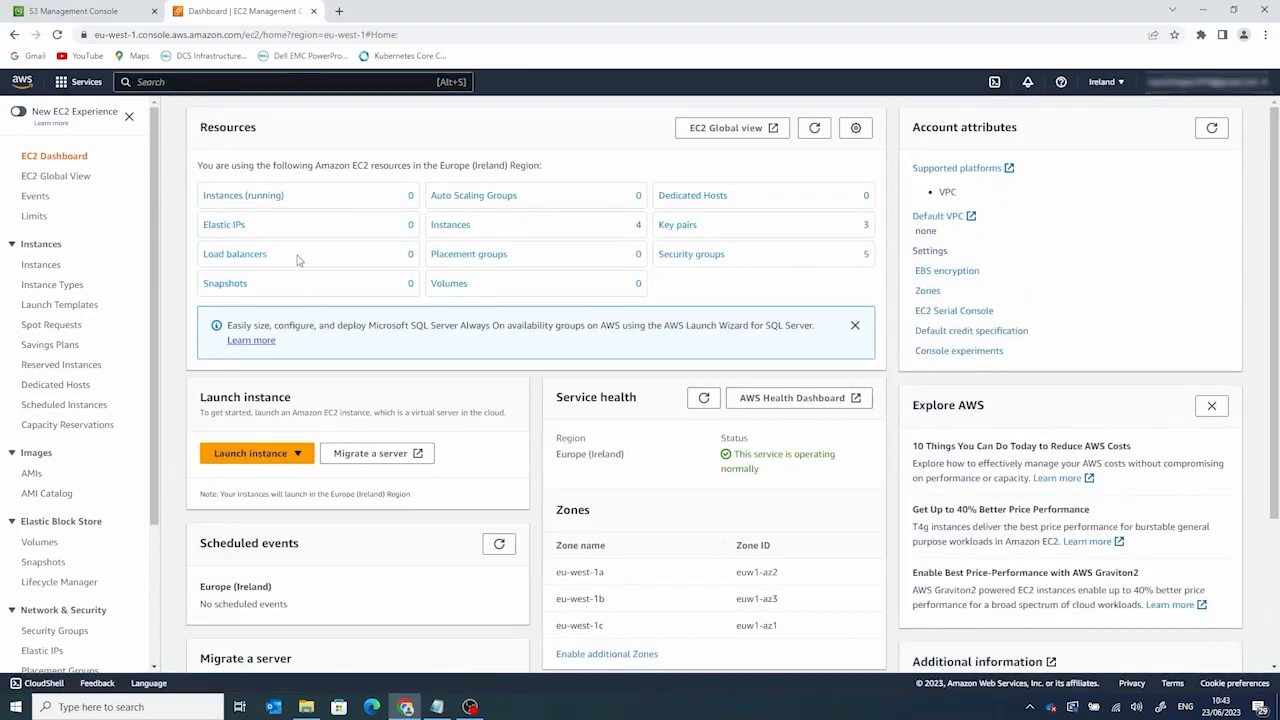
click(246, 198)
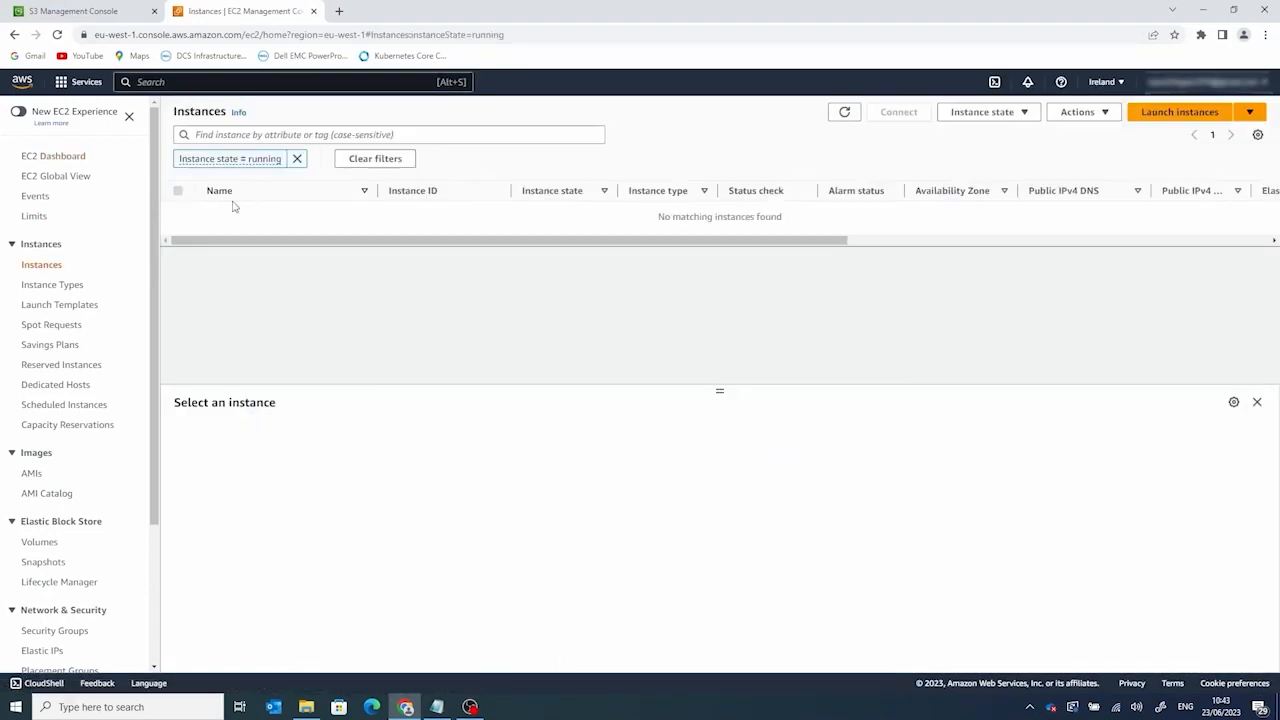
click(1184, 115)
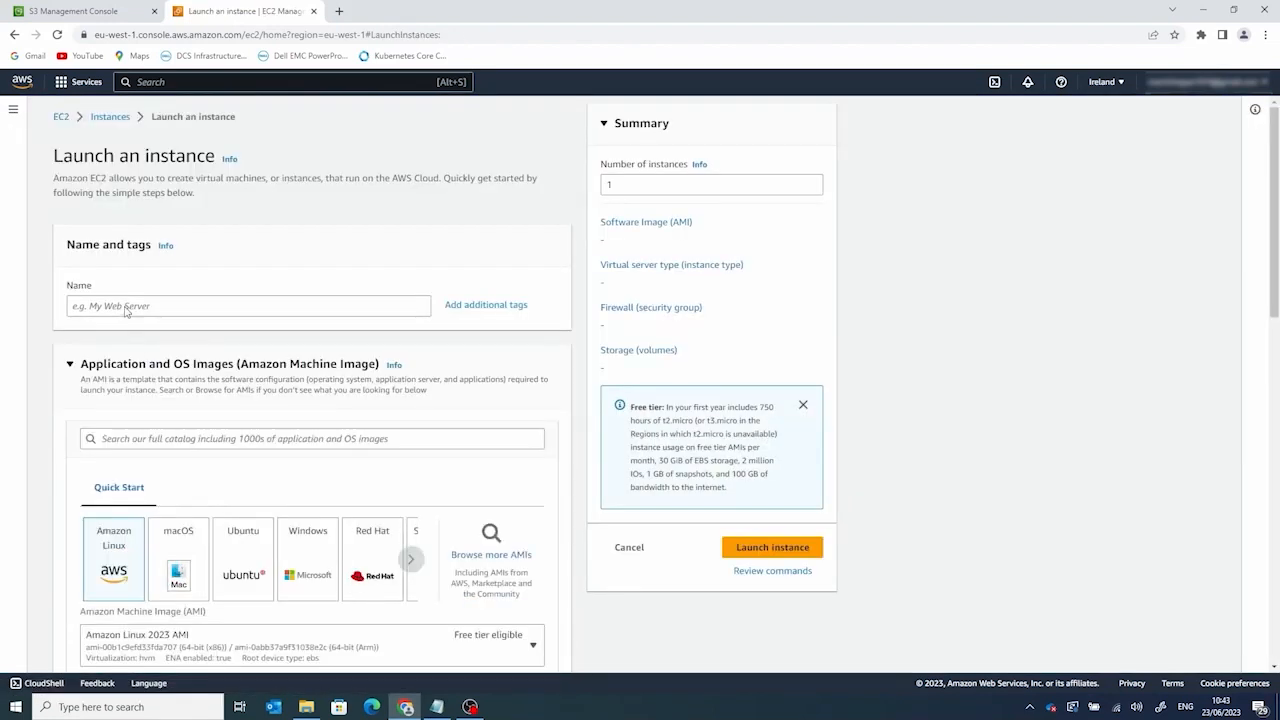
Step: Name the new instance vpc-bastion-server
click(124, 307)
text(vp)
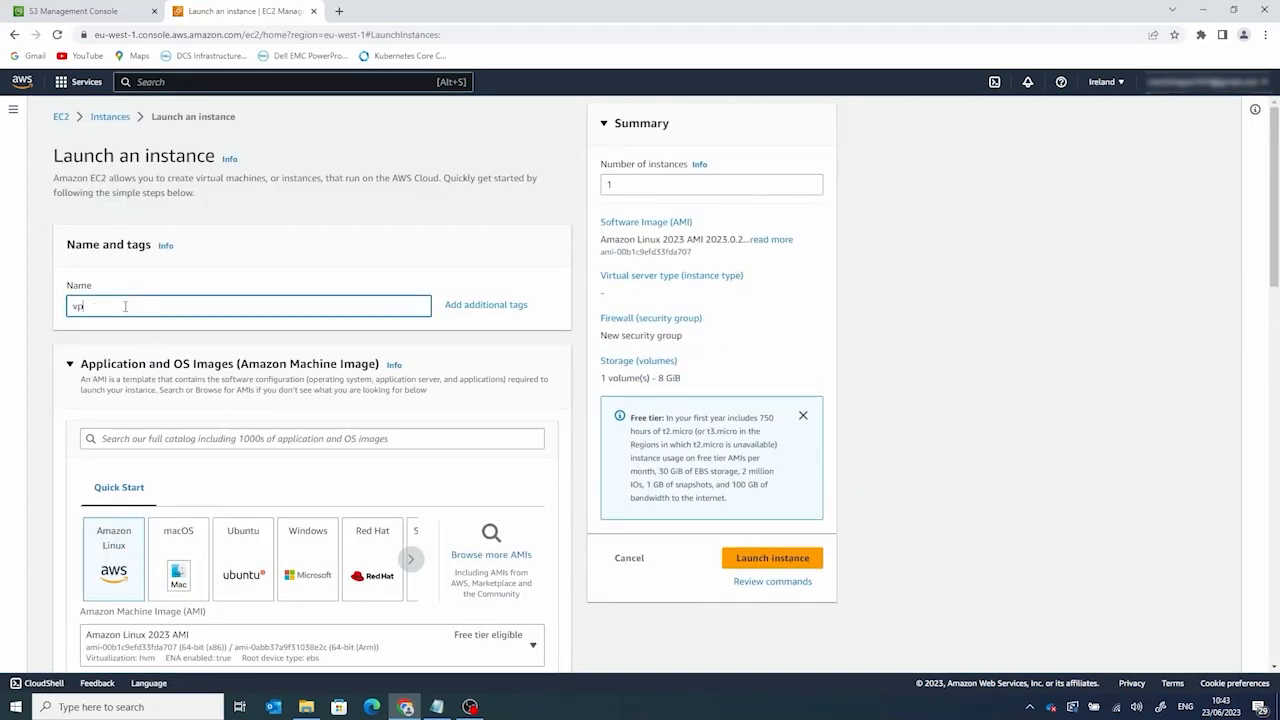
text(c-bastion-server)
Step: Assign the existing VPC-1-KEYPAIR key pair to the instance for login
scroll(226, 592, down, 2)
scroll(114, 443, down, 4)
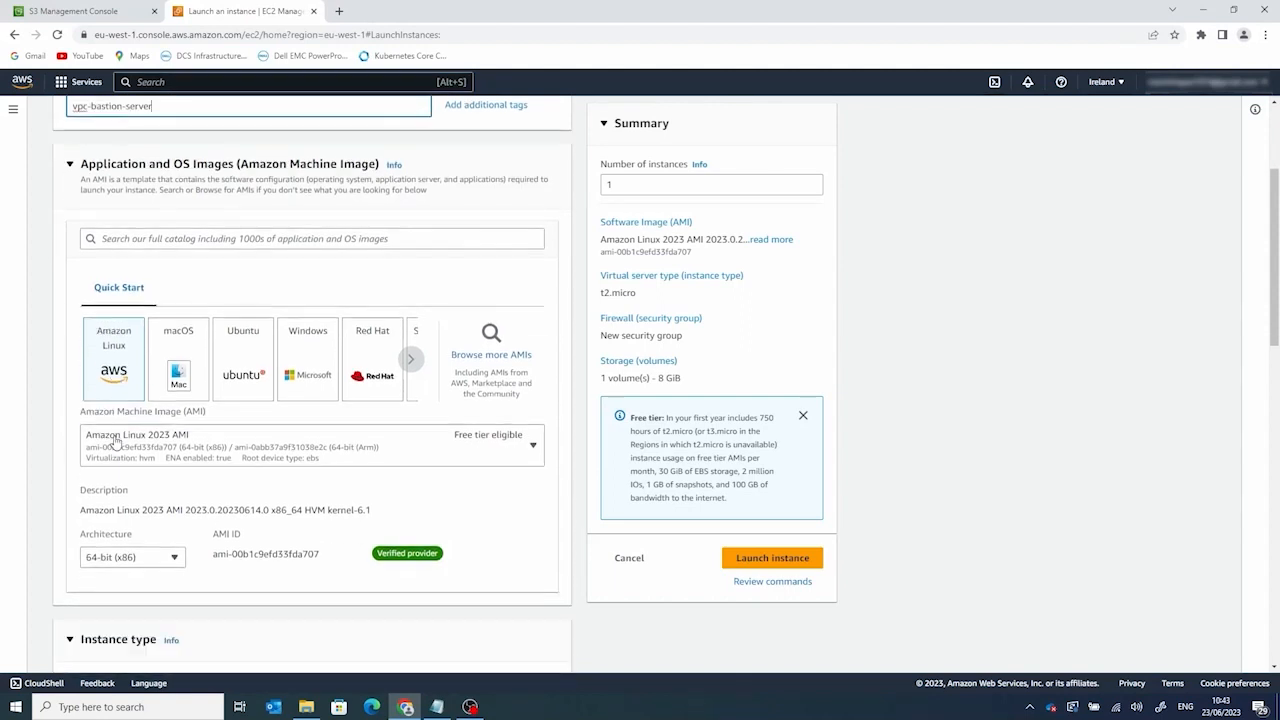
scroll(152, 537, down, 2)
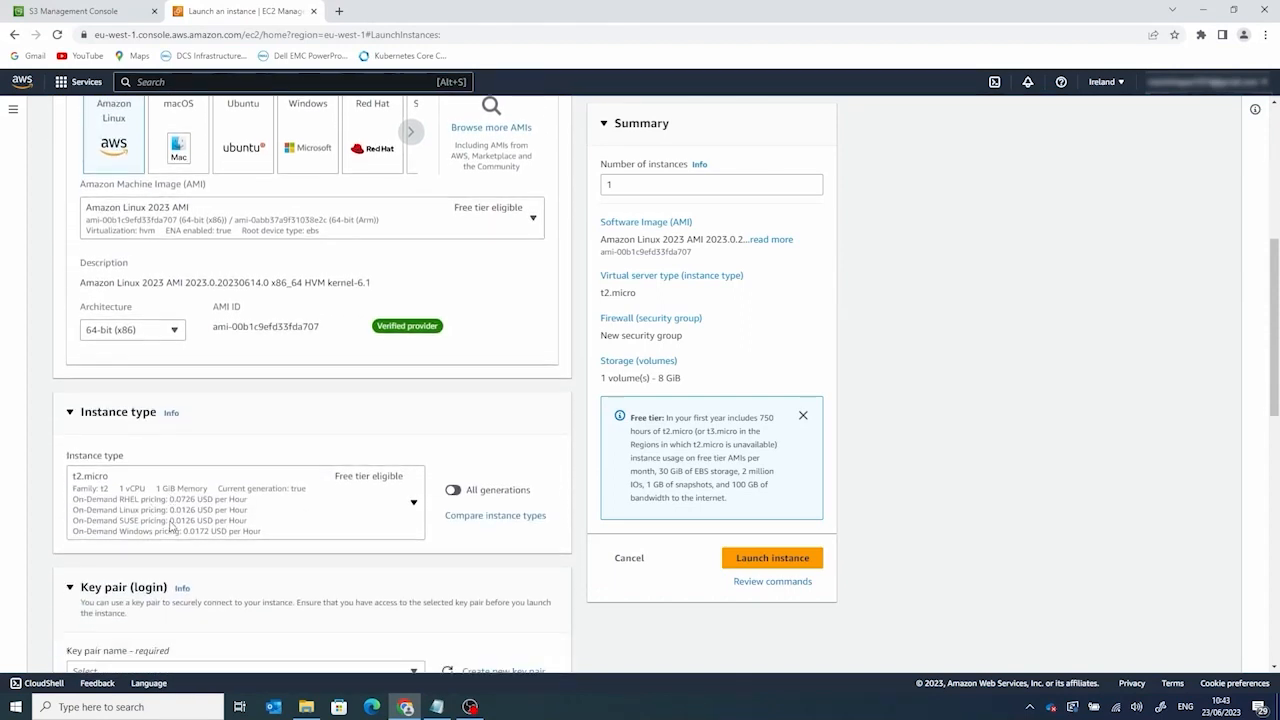
click(410, 567)
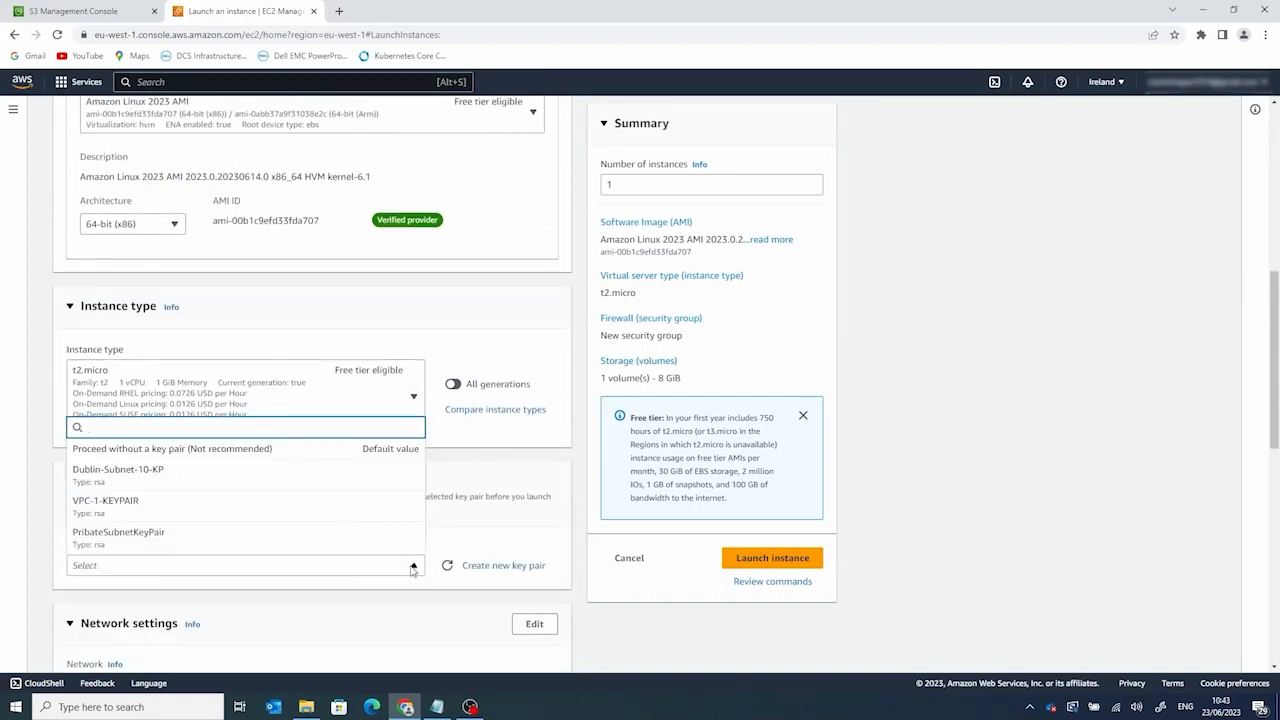
click(127, 512)
Step: Edit the network settings to place the instance in the VPC-1-Cork-Public-AZ1-10 subnet and enable auto-assigned public IP
scroll(285, 548, down, 2)
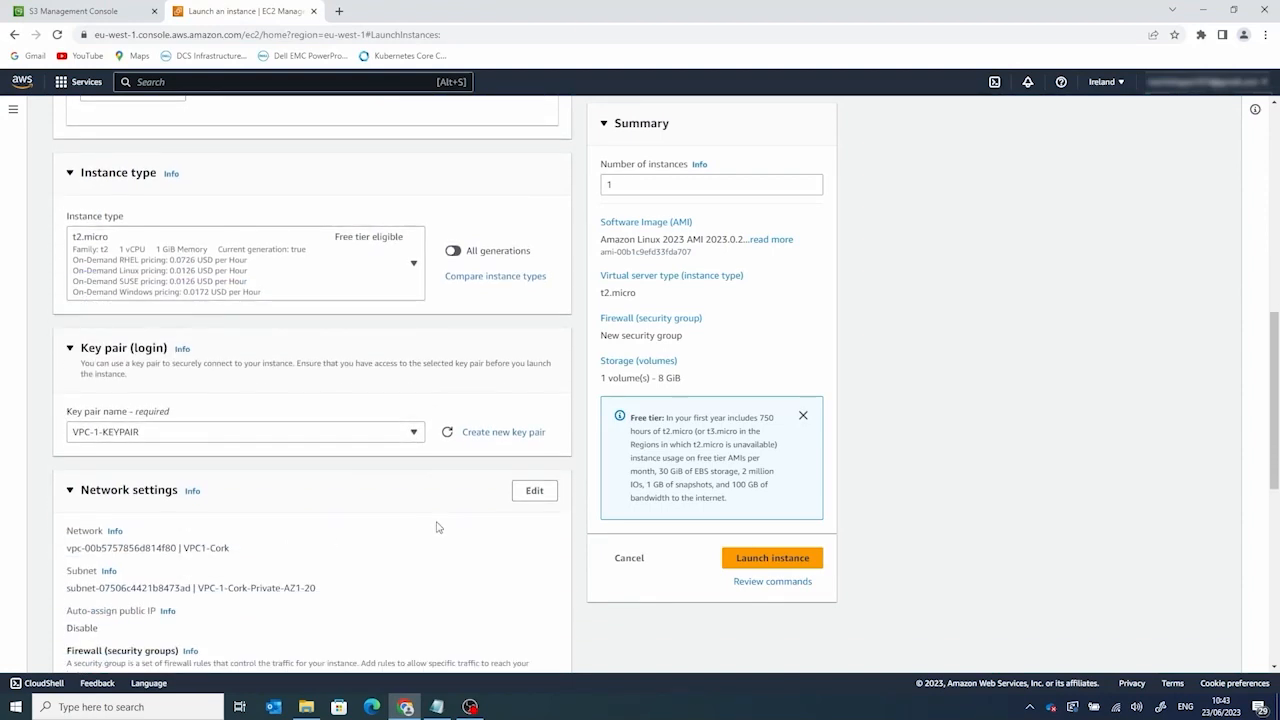
scroll(486, 518, down, 1)
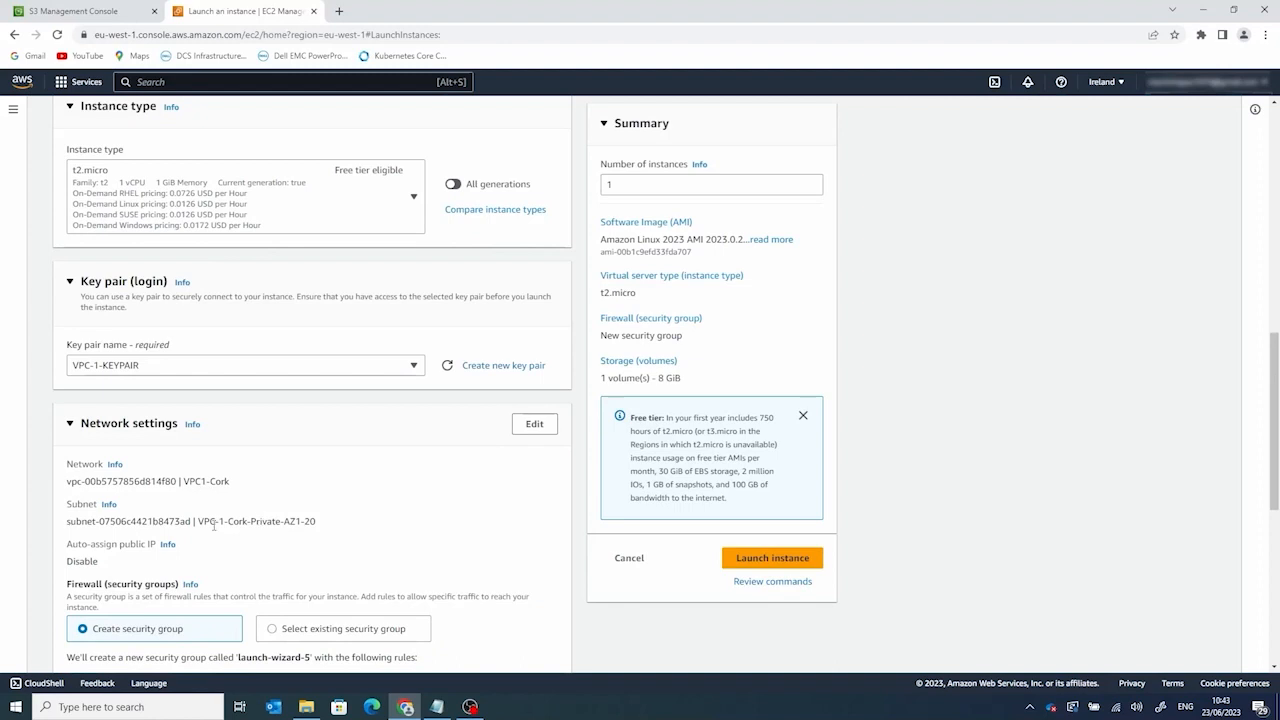
click(538, 424)
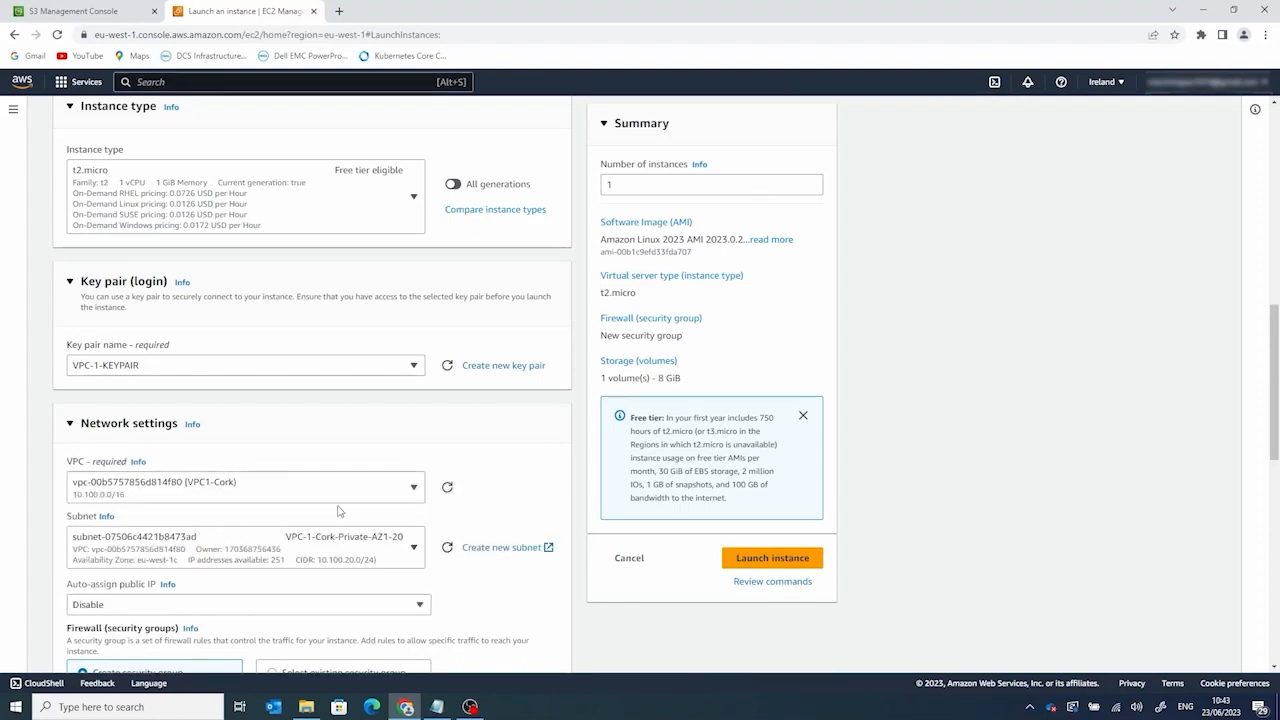
scroll(384, 509, down, 2)
click(413, 414)
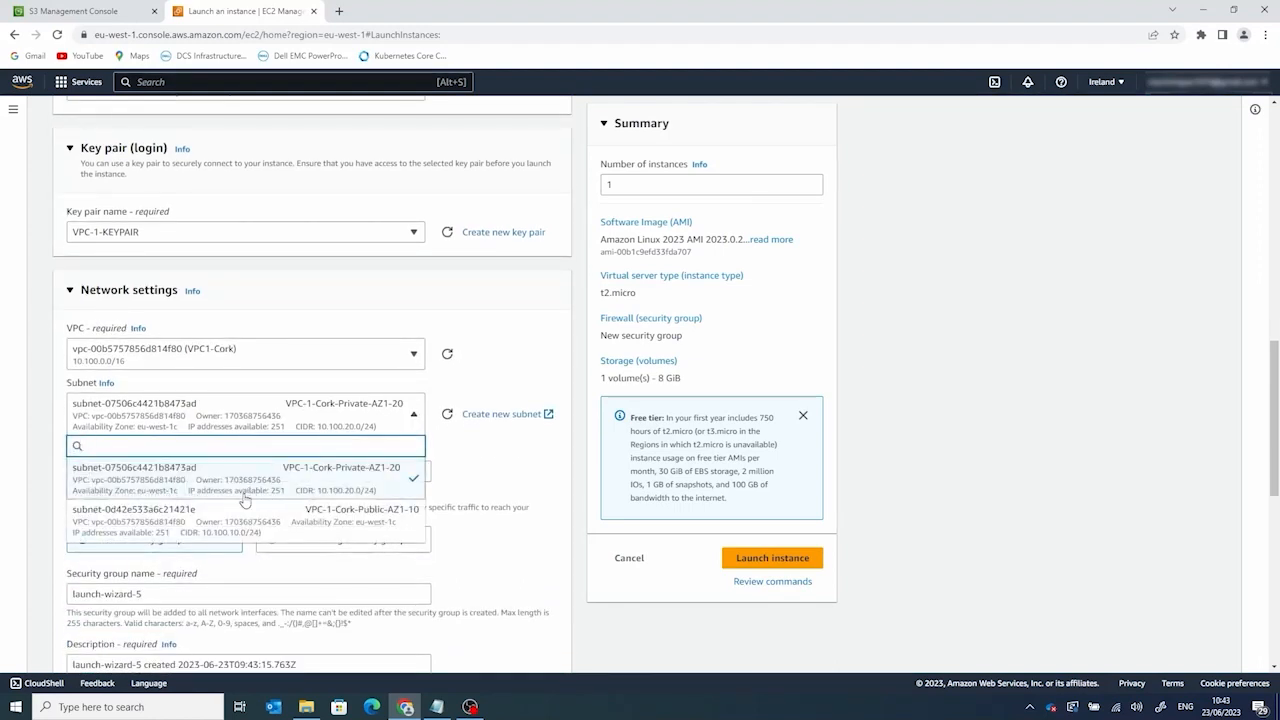
click(218, 533)
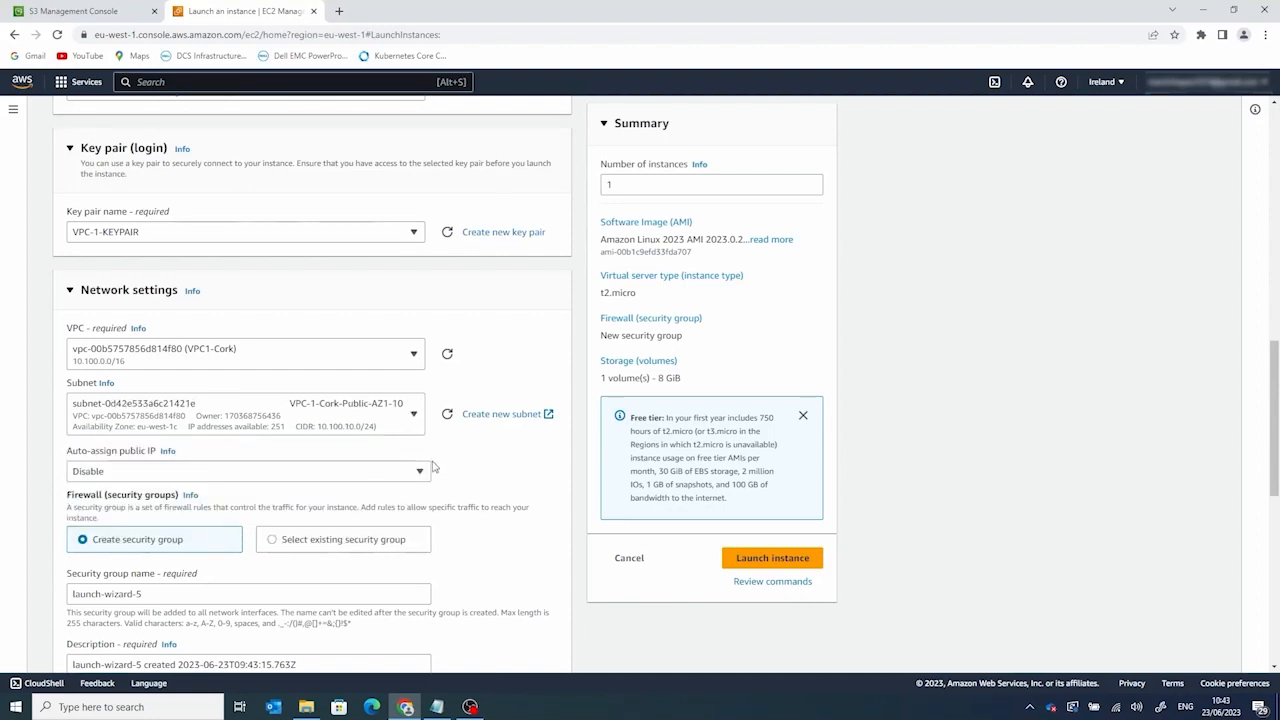
click(400, 471)
click(247, 493)
Step: Assign the existing launch-wizard-1 security group to the instance instead of creating a new one
scroll(275, 456, down, 2)
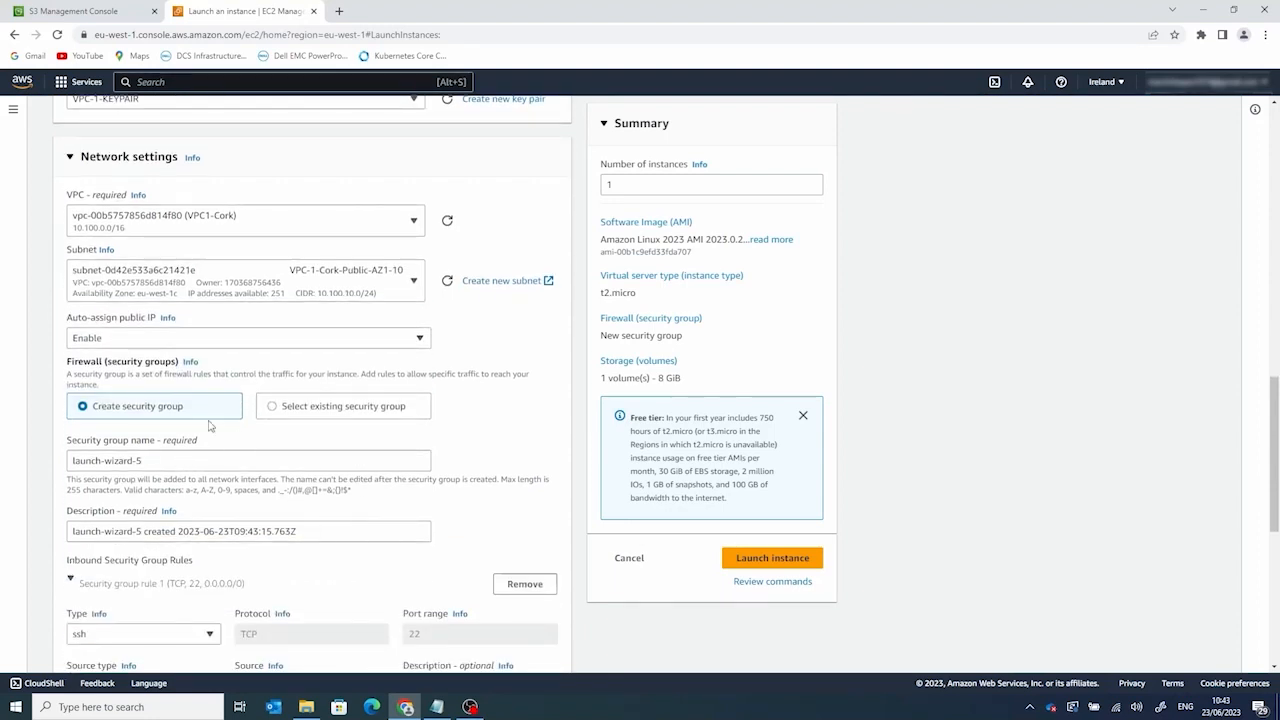
click(323, 462)
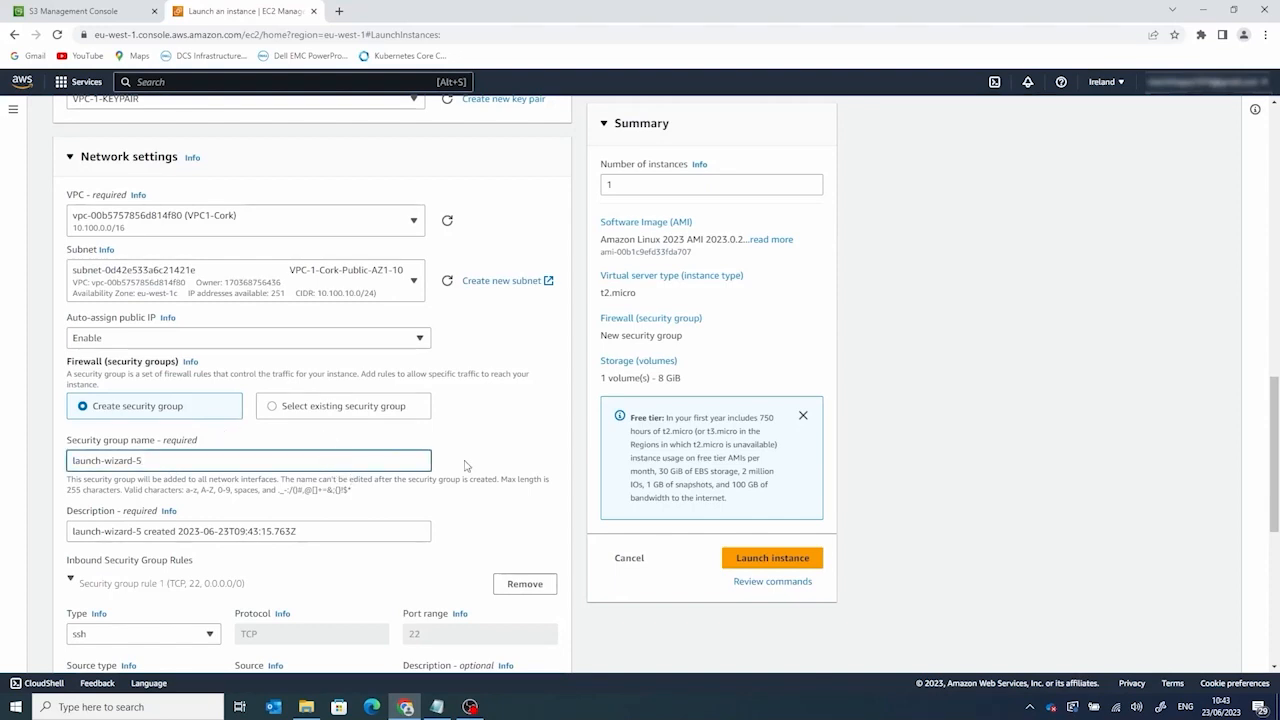
click(275, 408)
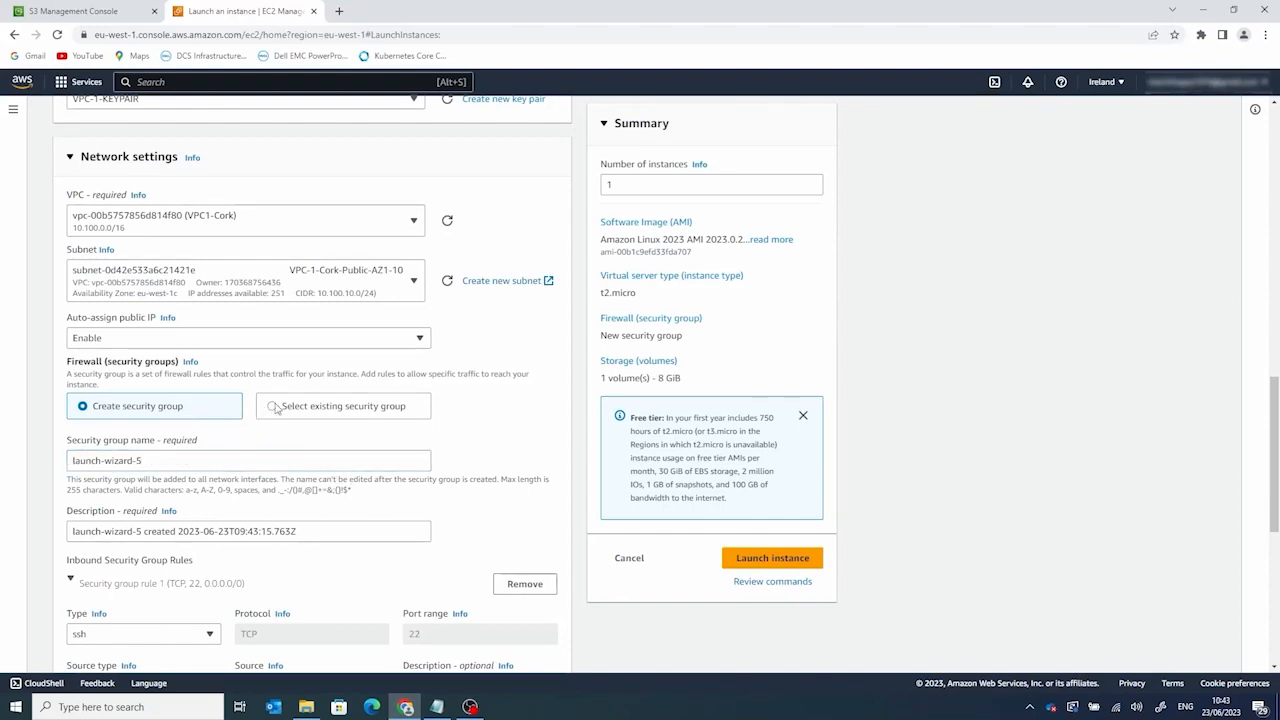
click(416, 467)
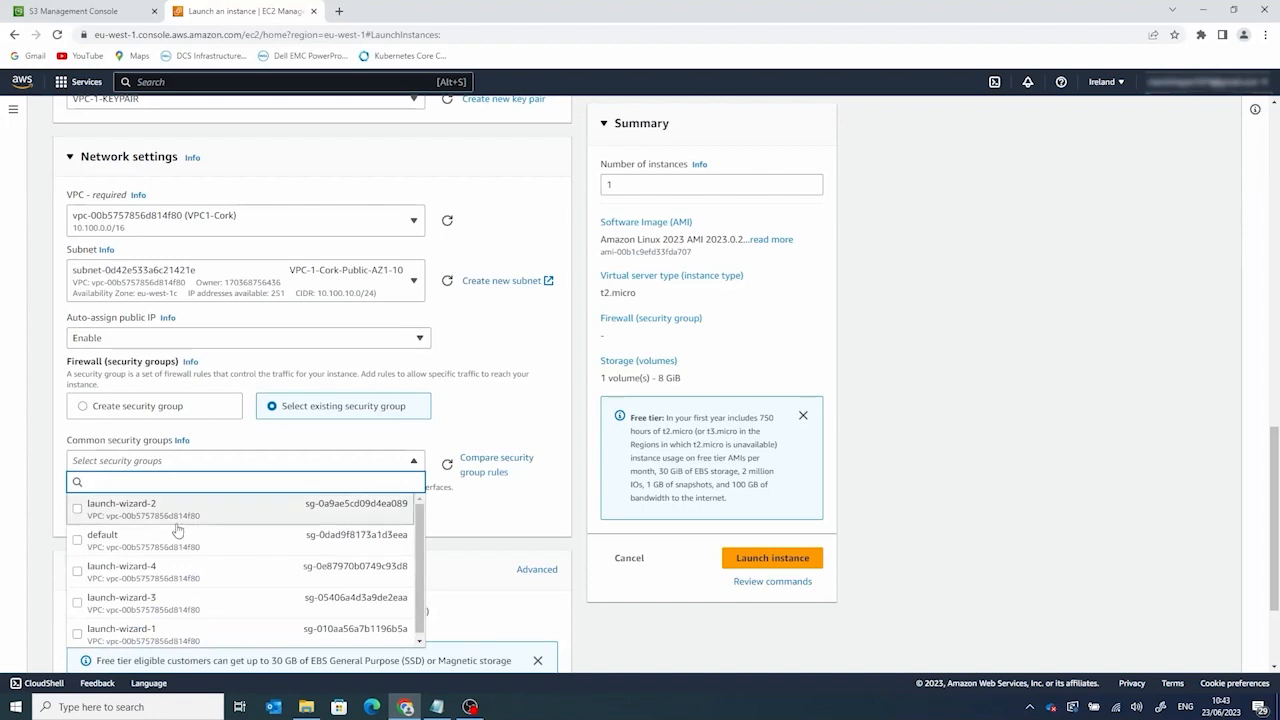
click(151, 630)
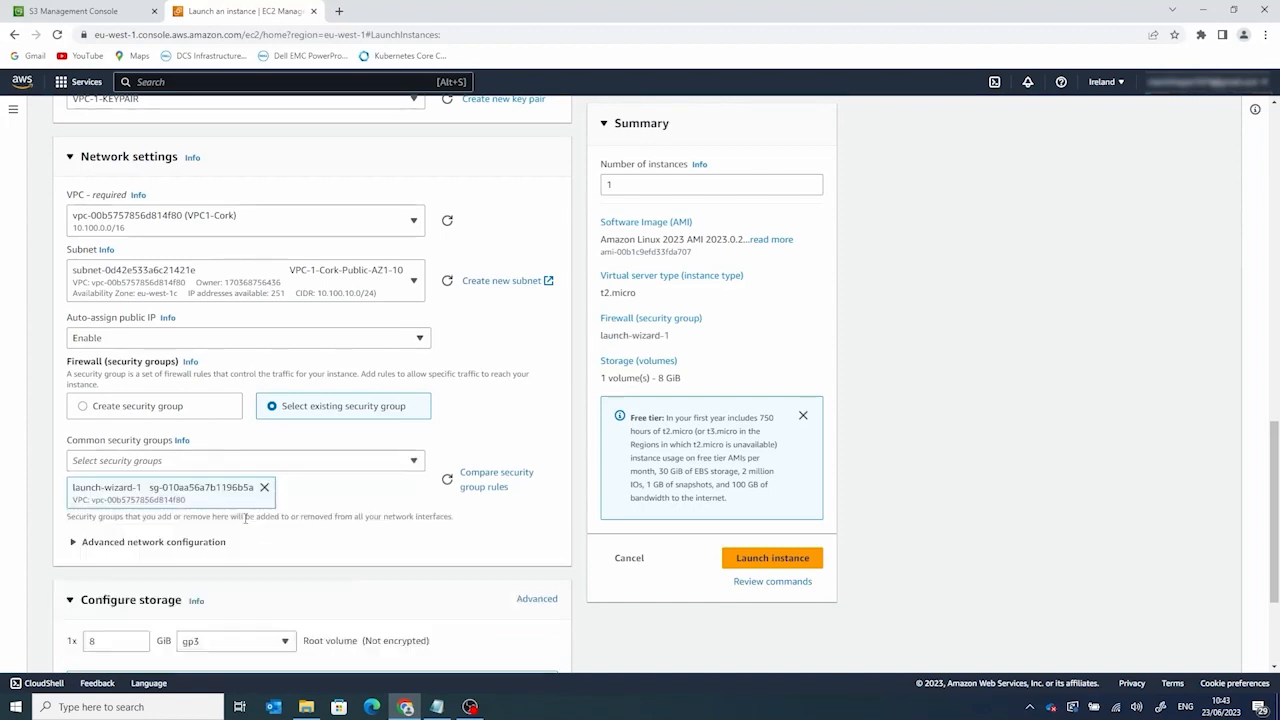
Step: Expand the advanced network configuration and advanced details, and set the IAM instance profile to DDVES3
scroll(321, 498, down, 1)
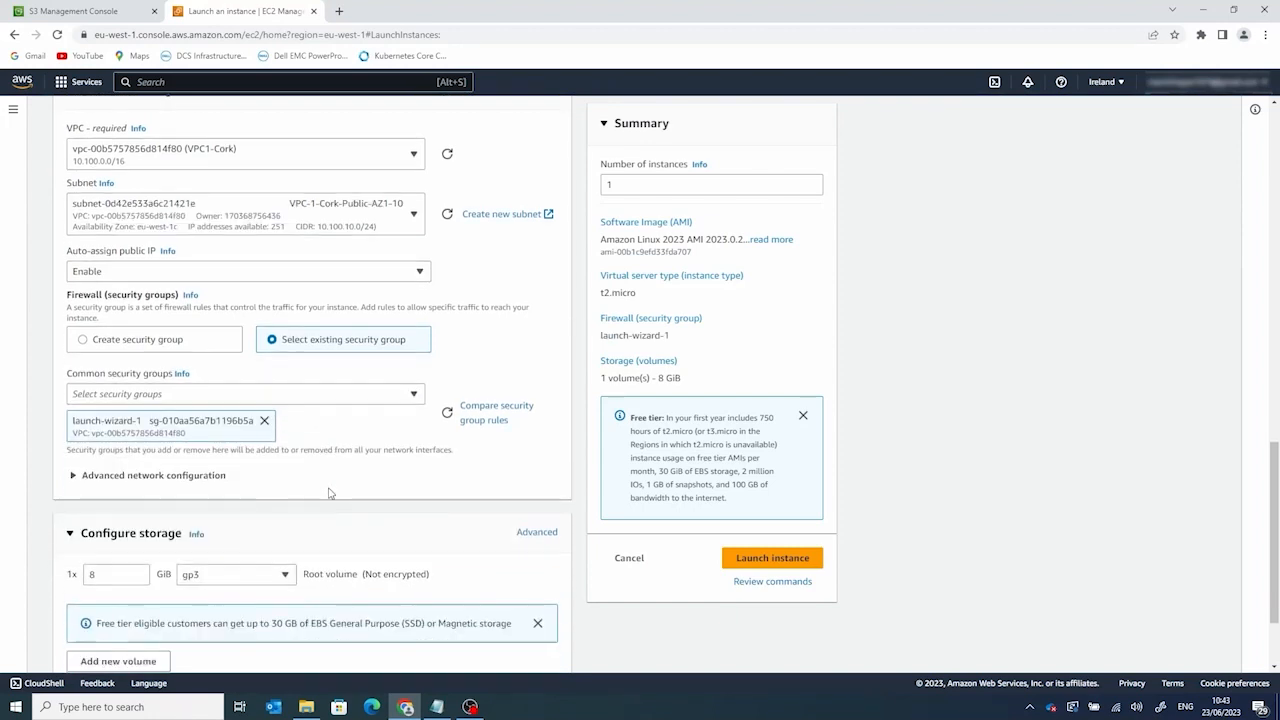
click(135, 477)
scroll(398, 498, down, 3)
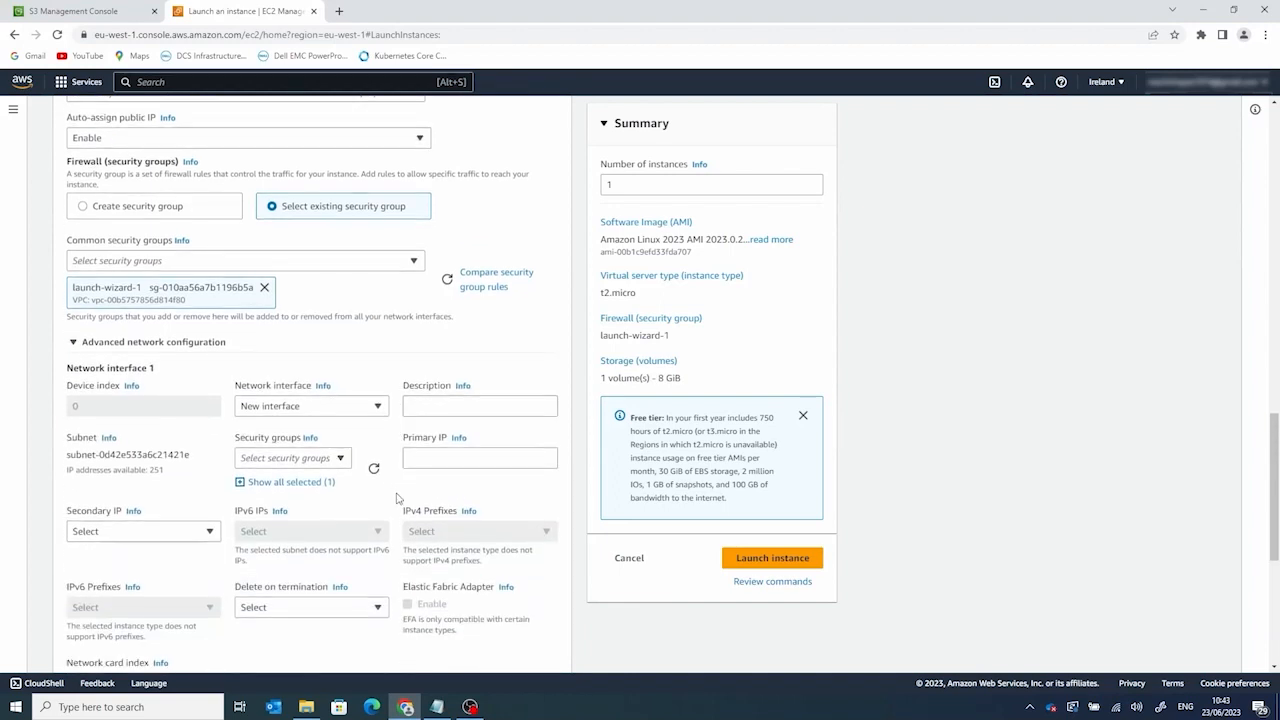
scroll(396, 498, down, 3)
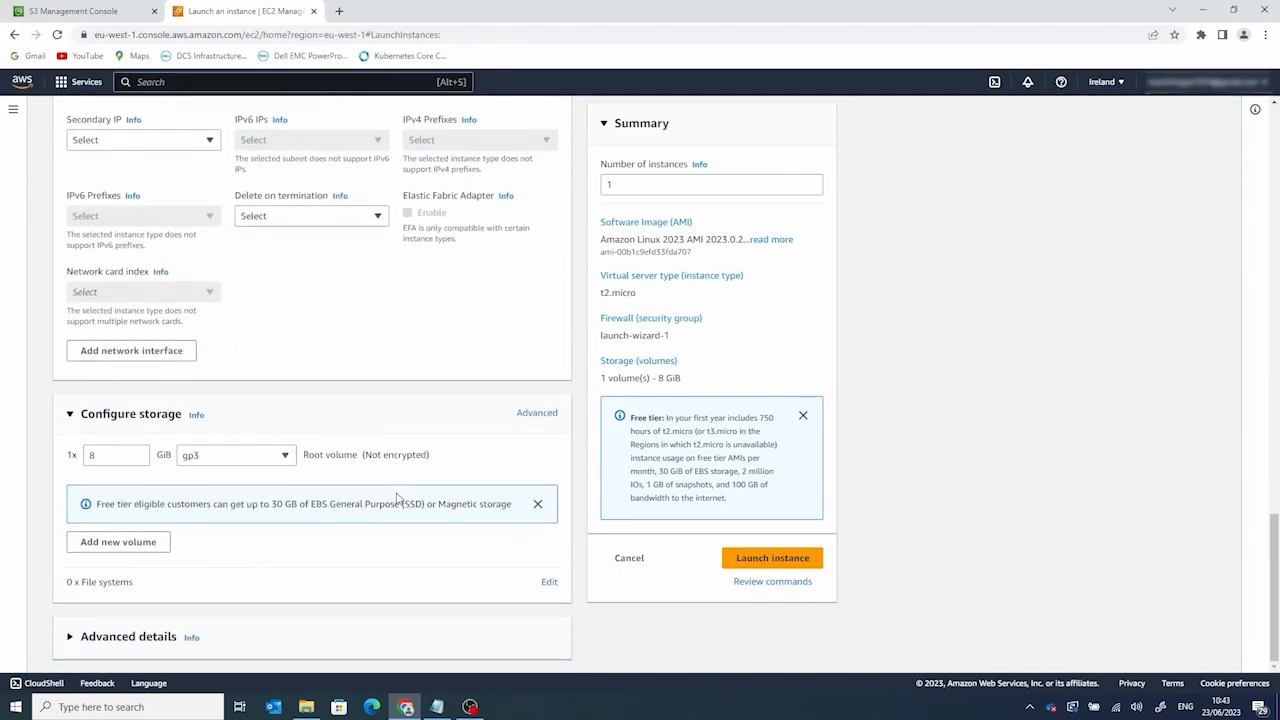
click(99, 638)
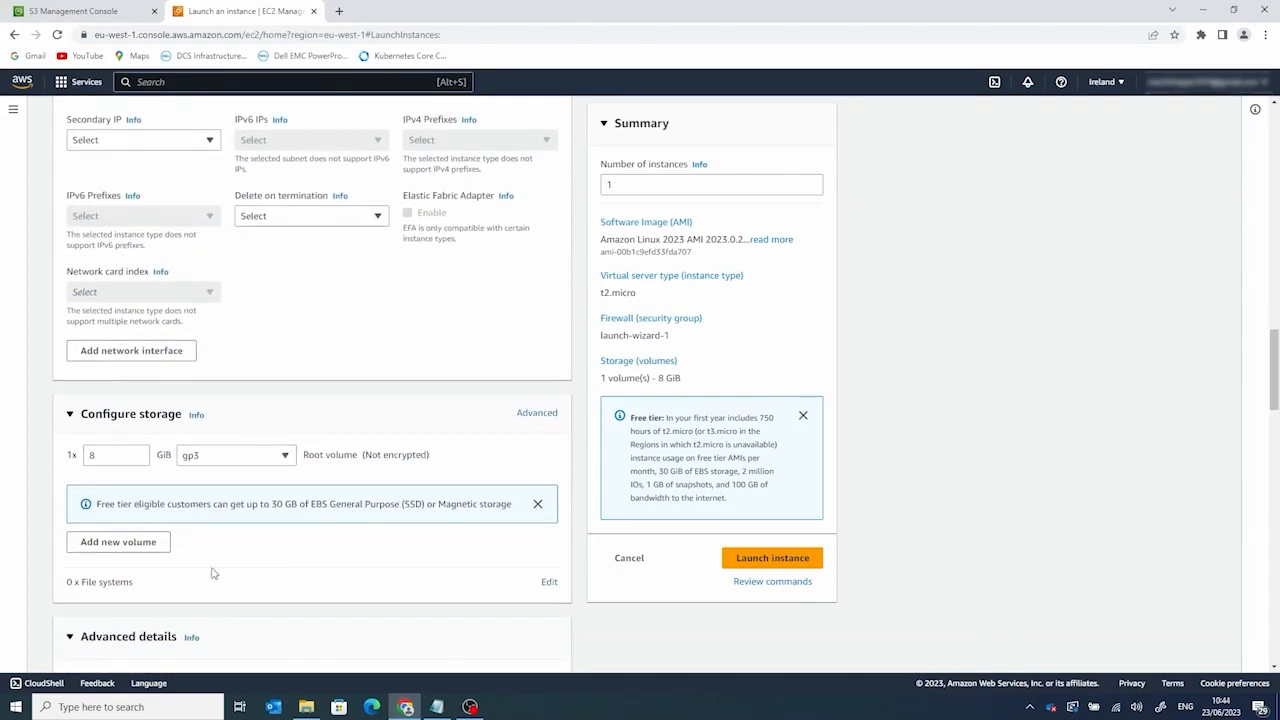
scroll(254, 546, down, 4)
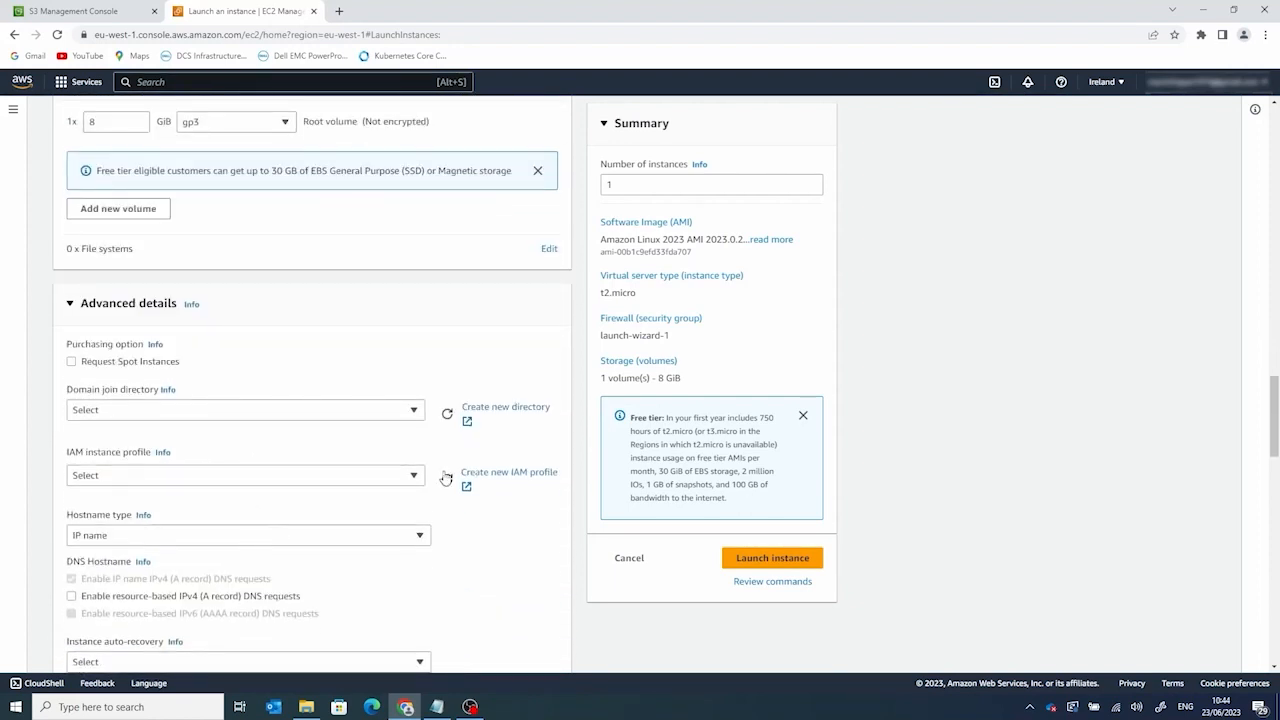
click(414, 478)
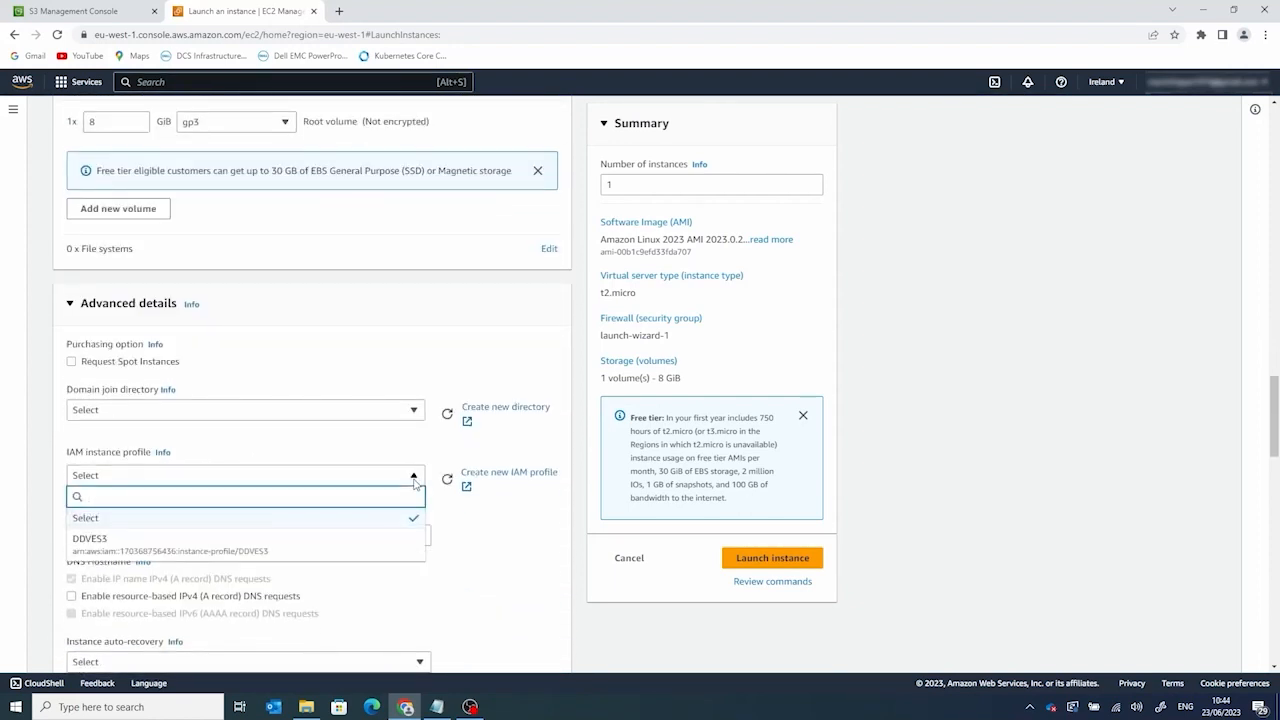
click(104, 545)
Step: Leave the remaining advanced details at their defaults and launch the instance
scroll(443, 587, down, 2)
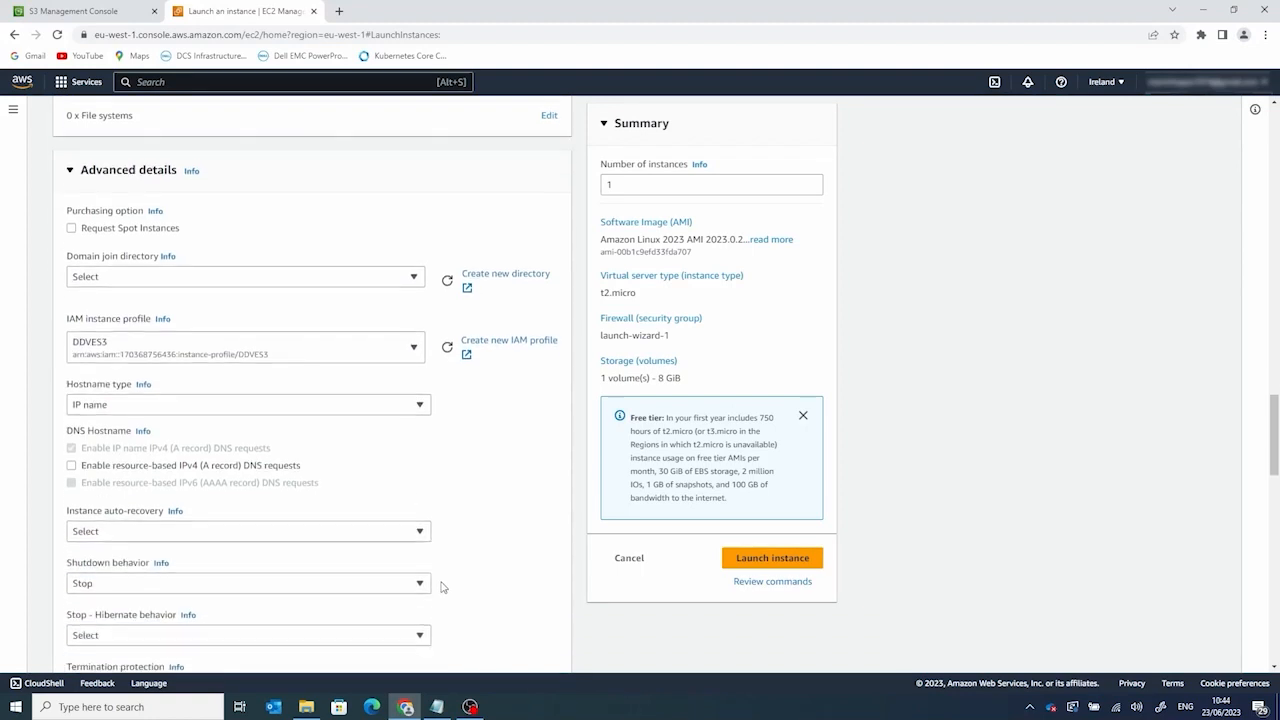
scroll(470, 475, down, 2)
scroll(478, 482, down, 10)
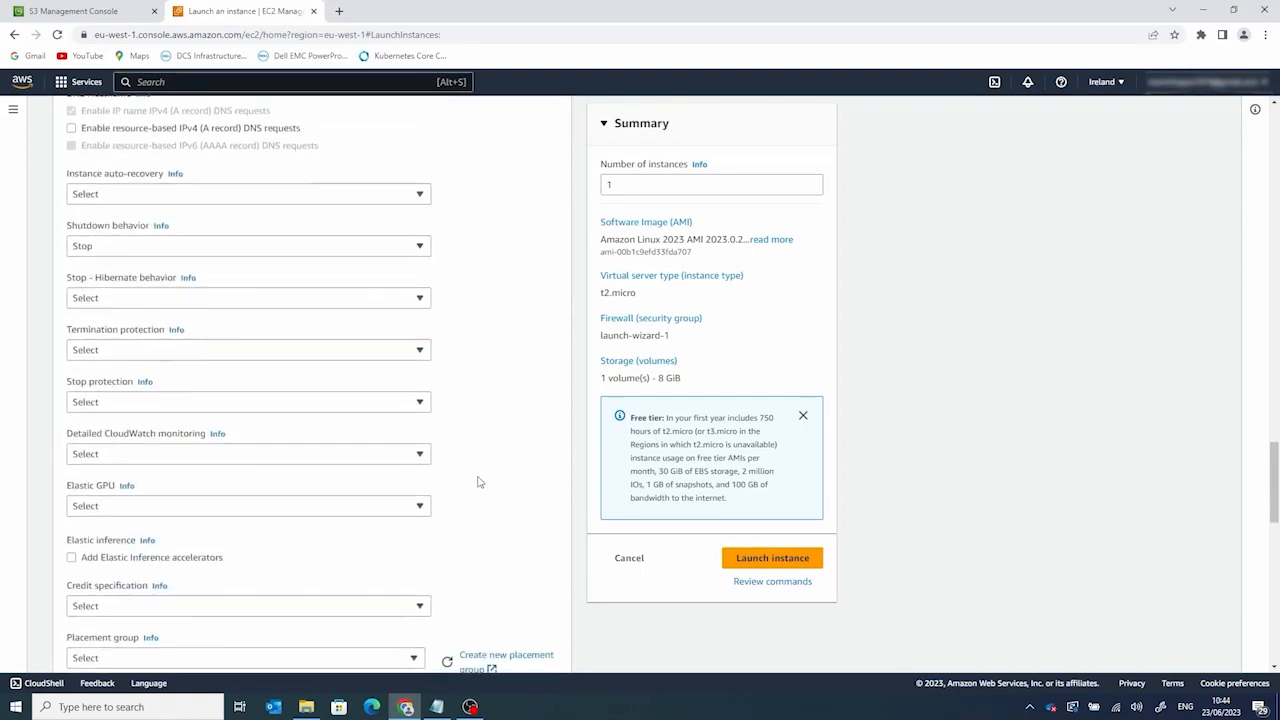
scroll(478, 482, down, 5)
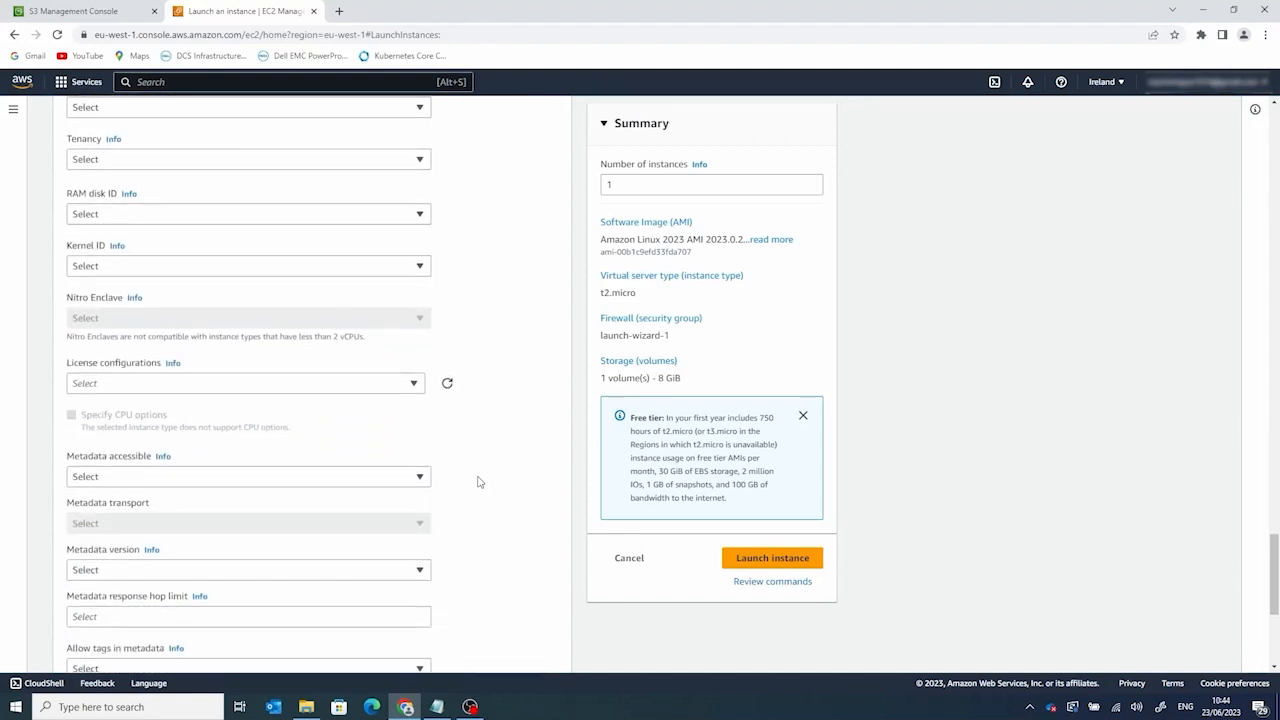
click(766, 559)
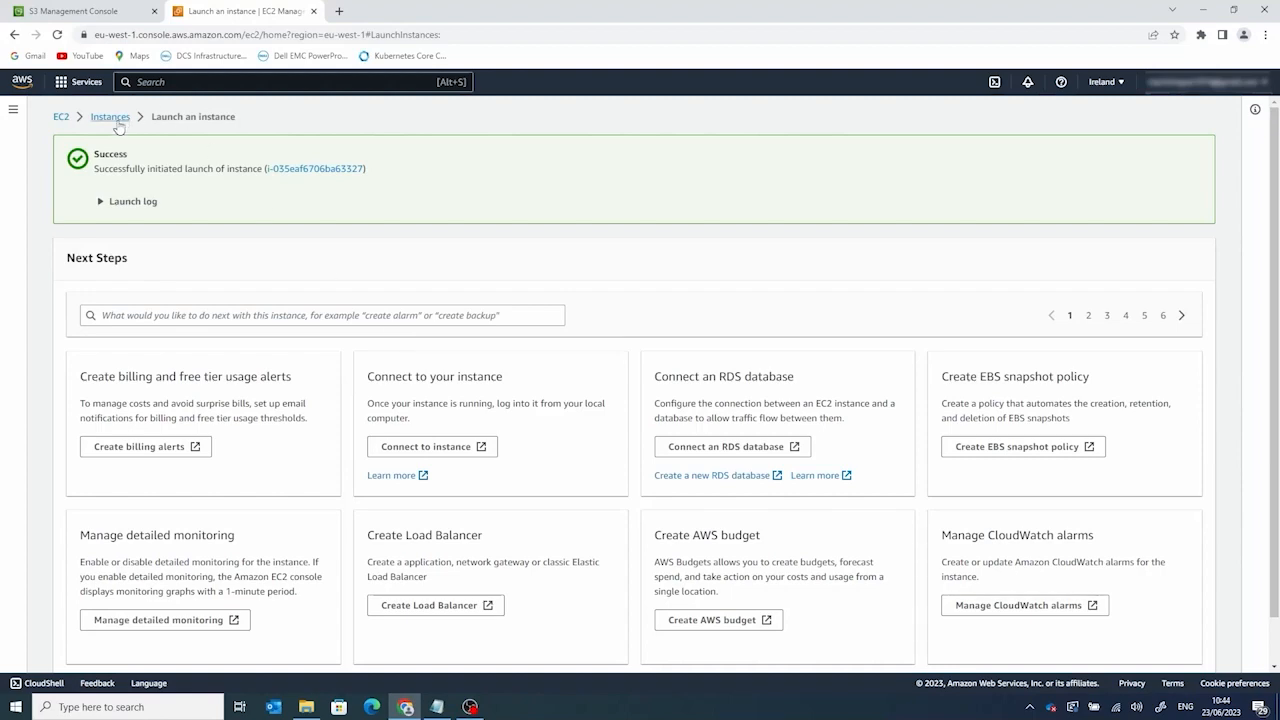
Step: Return to the EC2 dashboard, open the running instances list and refresh it to find the new bastion server
click(60, 118)
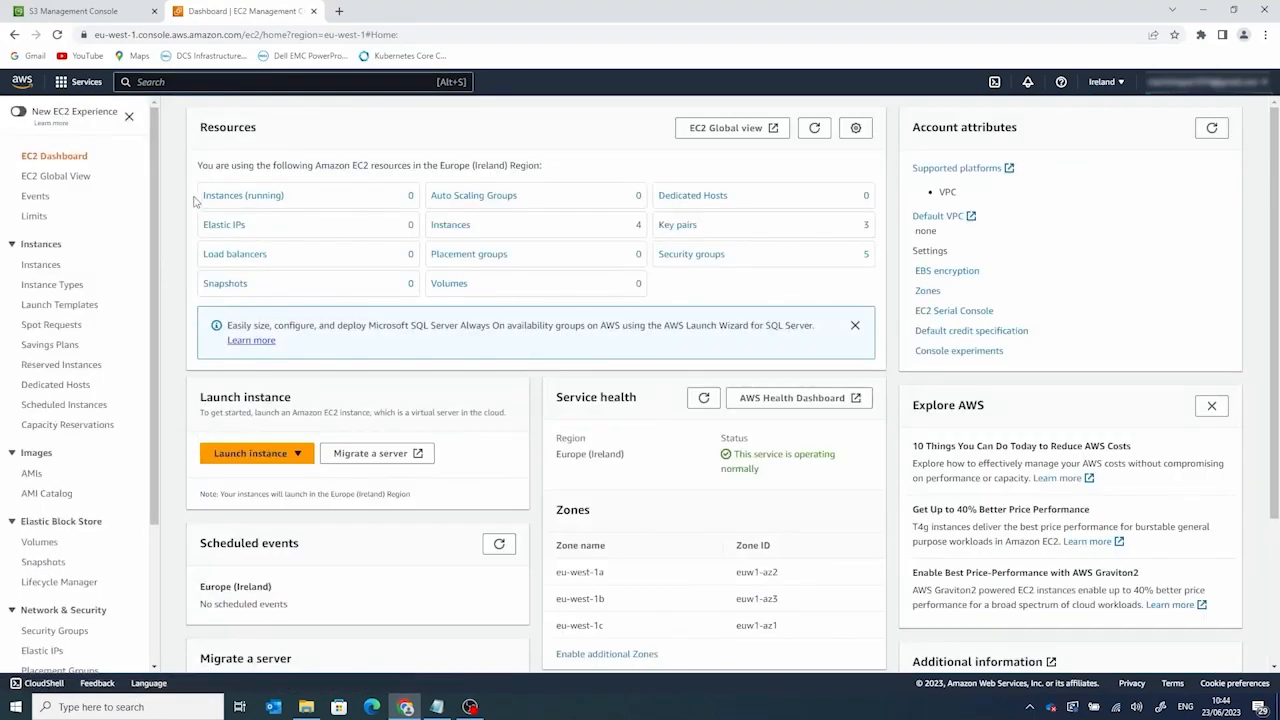
click(224, 198)
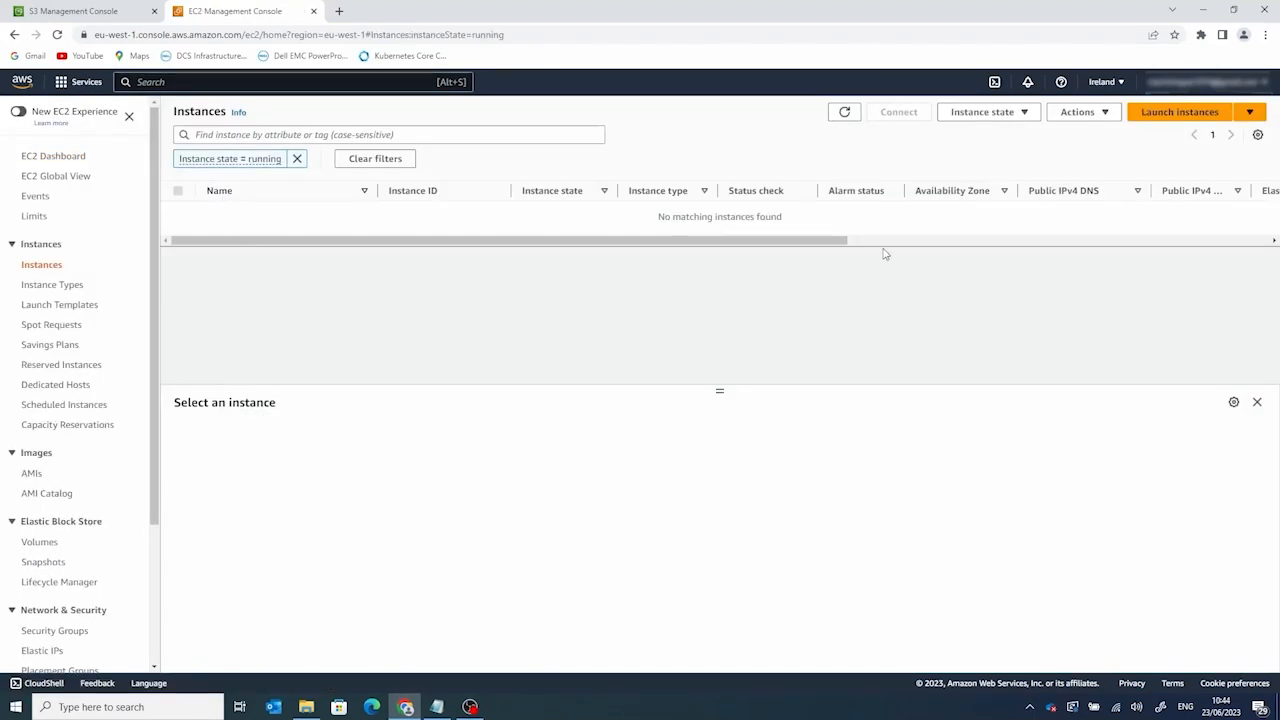
click(843, 115)
click(843, 115)
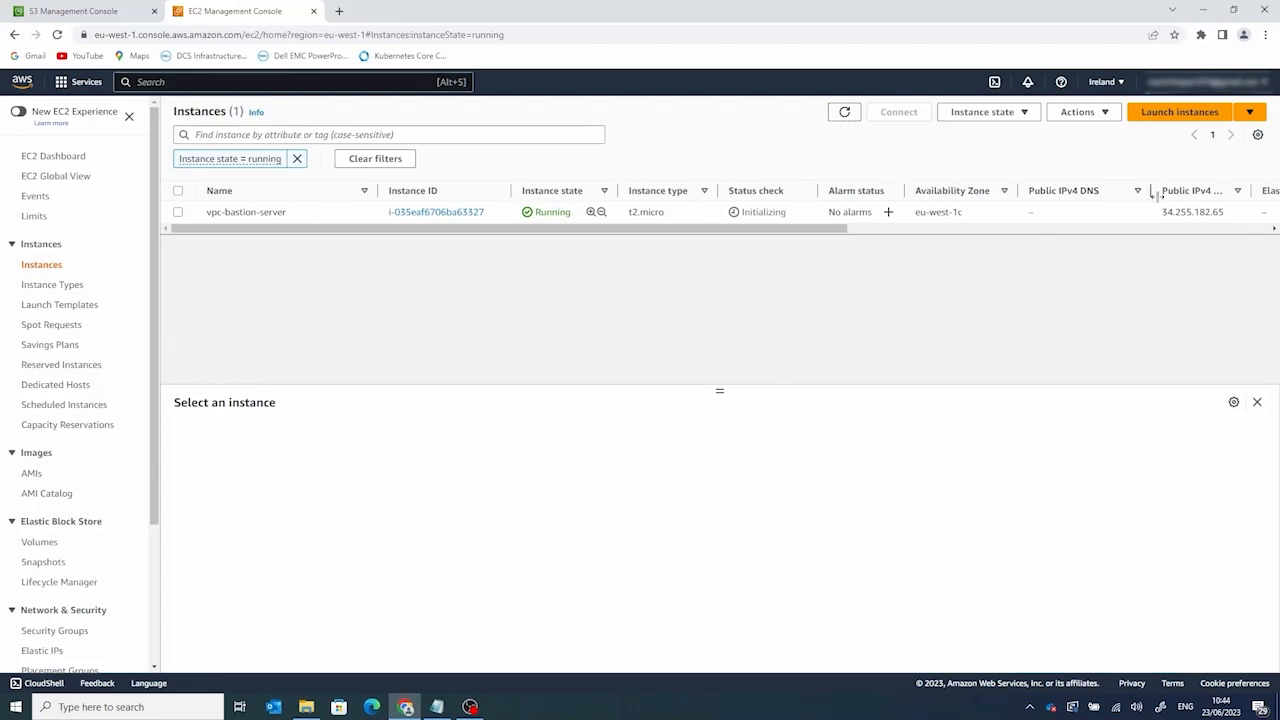
Step: Highlight the public IPv4 address of vpc-bastion-server and refresh the list to monitor its status check
drag(1163, 212, 1224, 214)
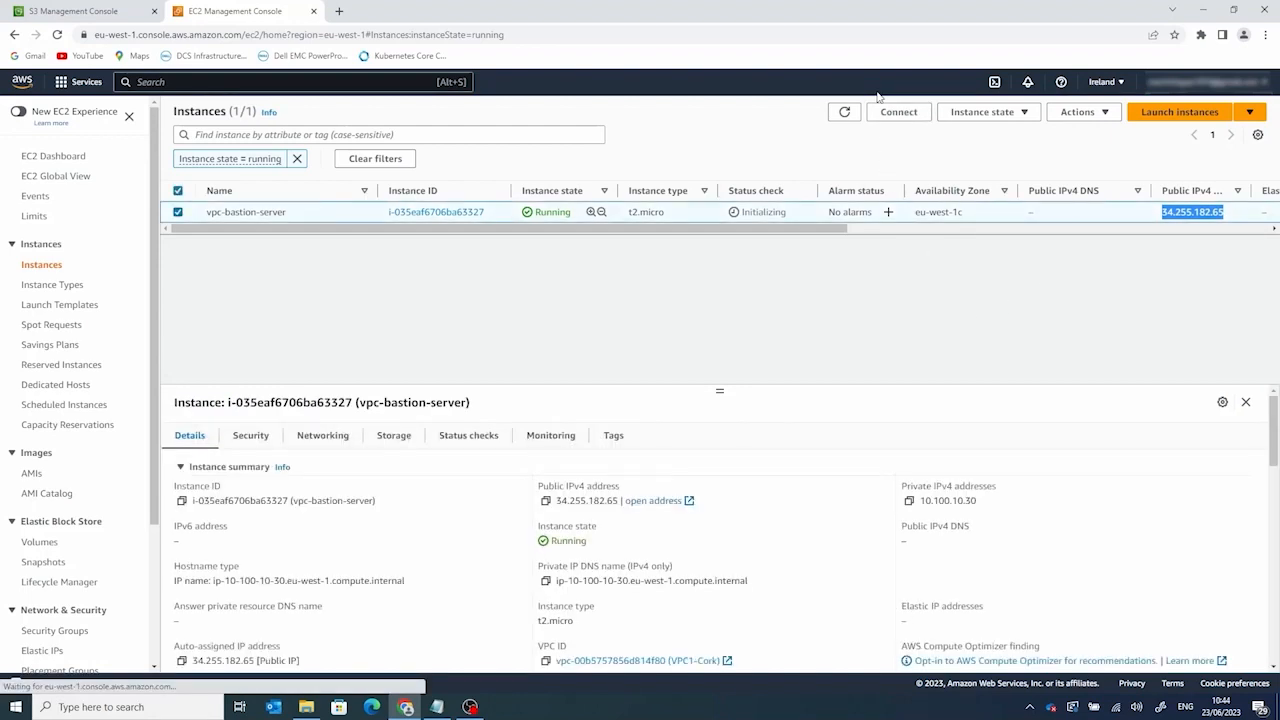
click(844, 120)
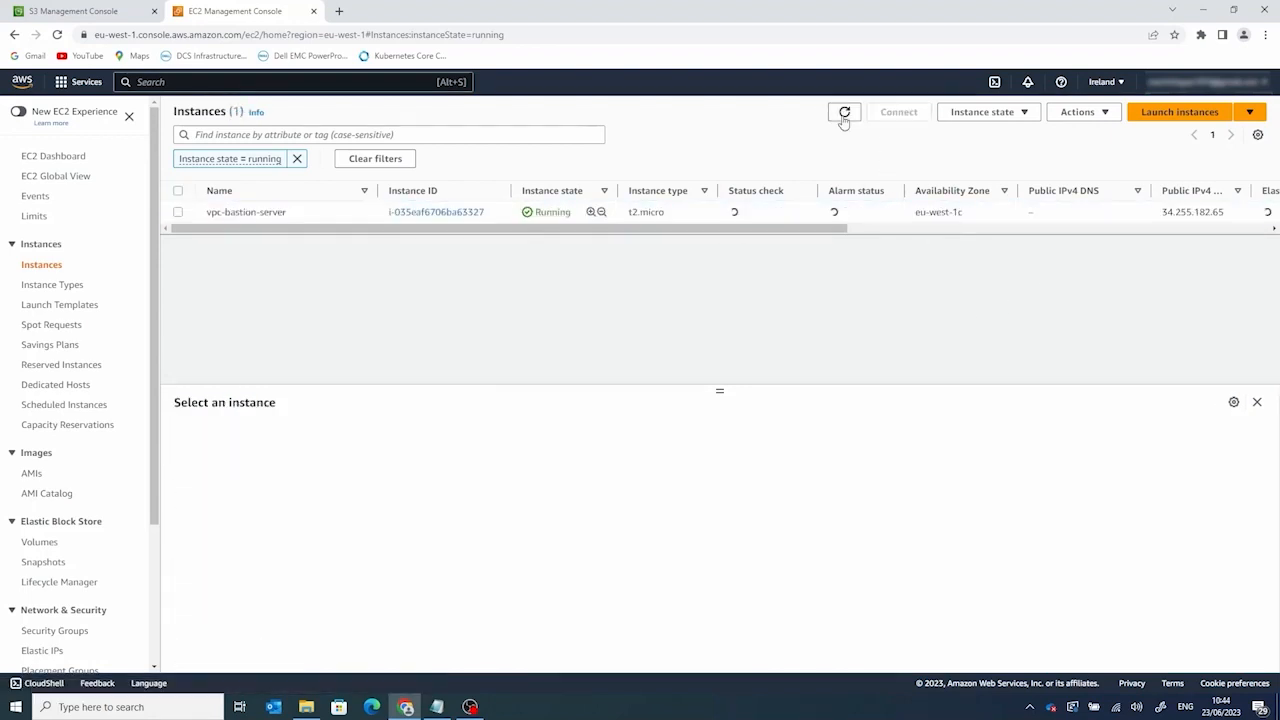
click(844, 120)
click(844, 114)
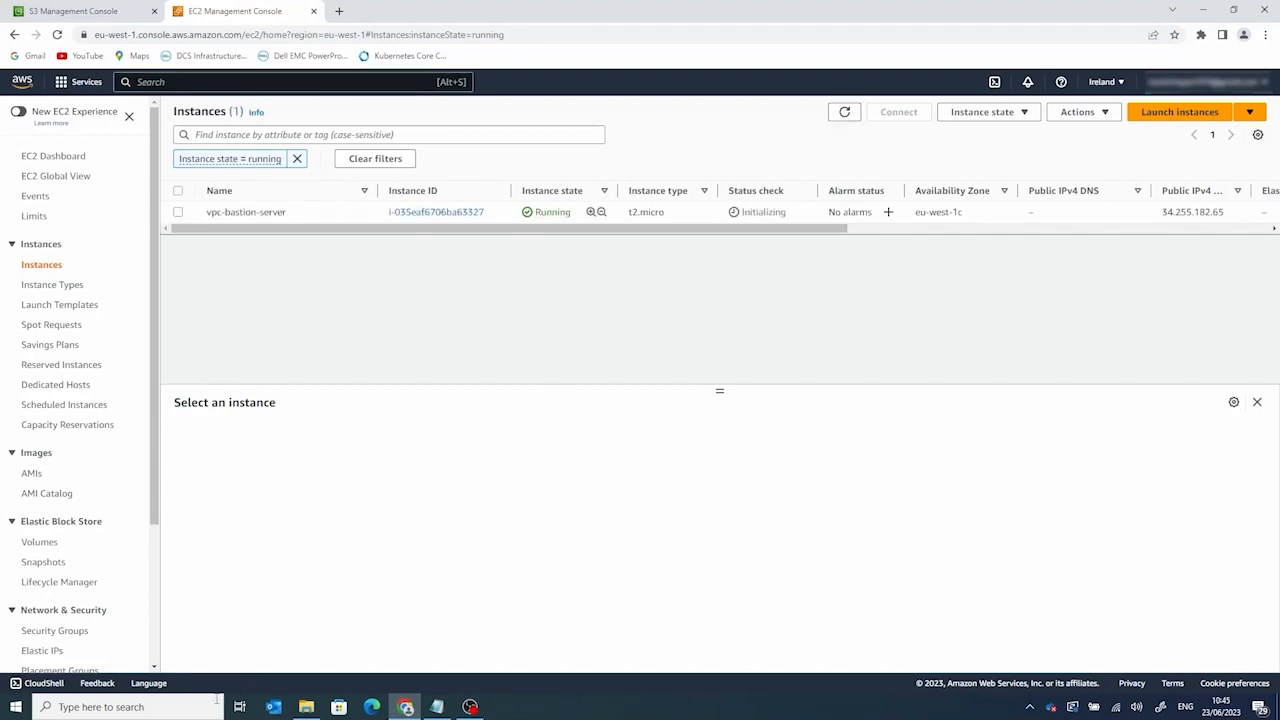
Step: Find PuTTY on the computer and open it
click(183, 710)
text(putty)
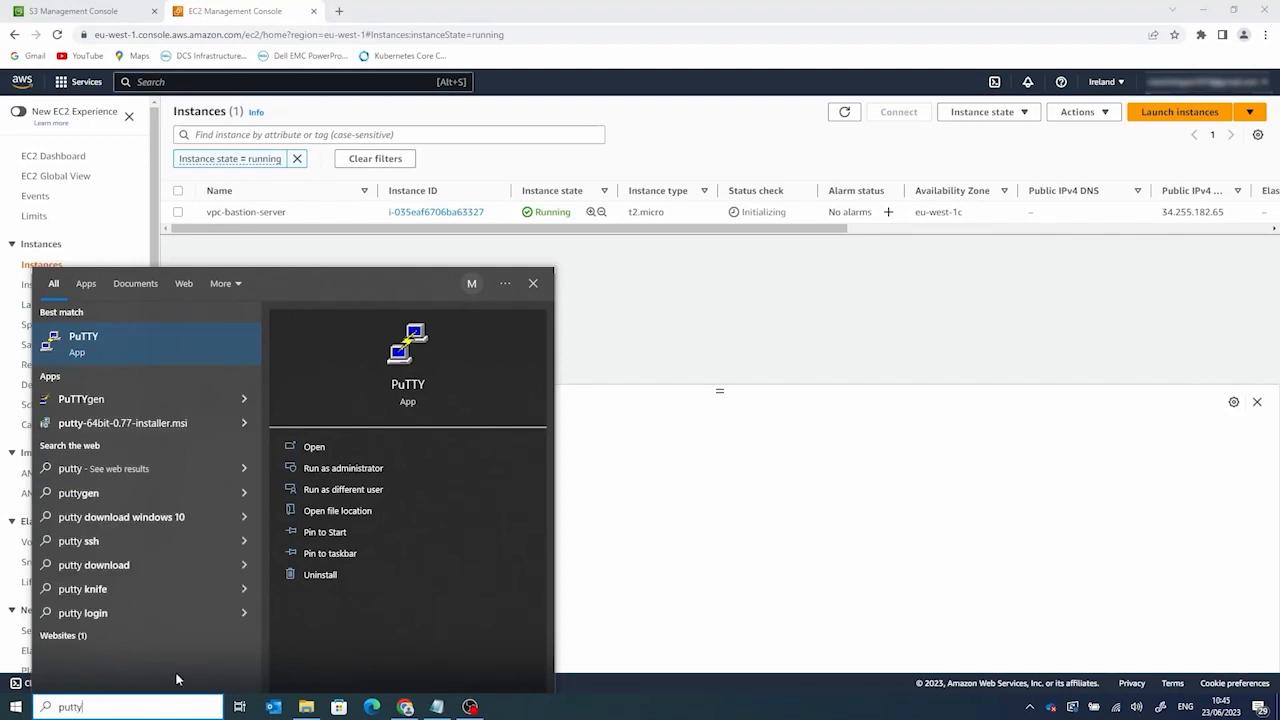
click(151, 334)
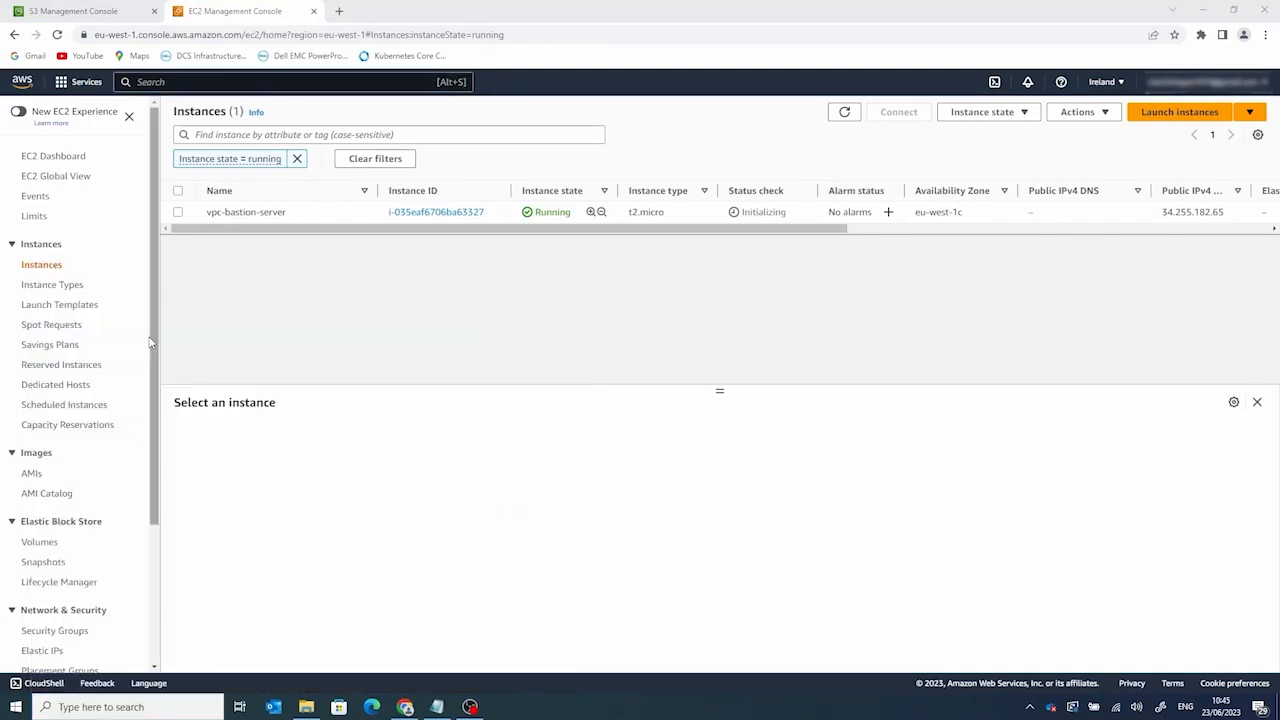
right_click(632, 290)
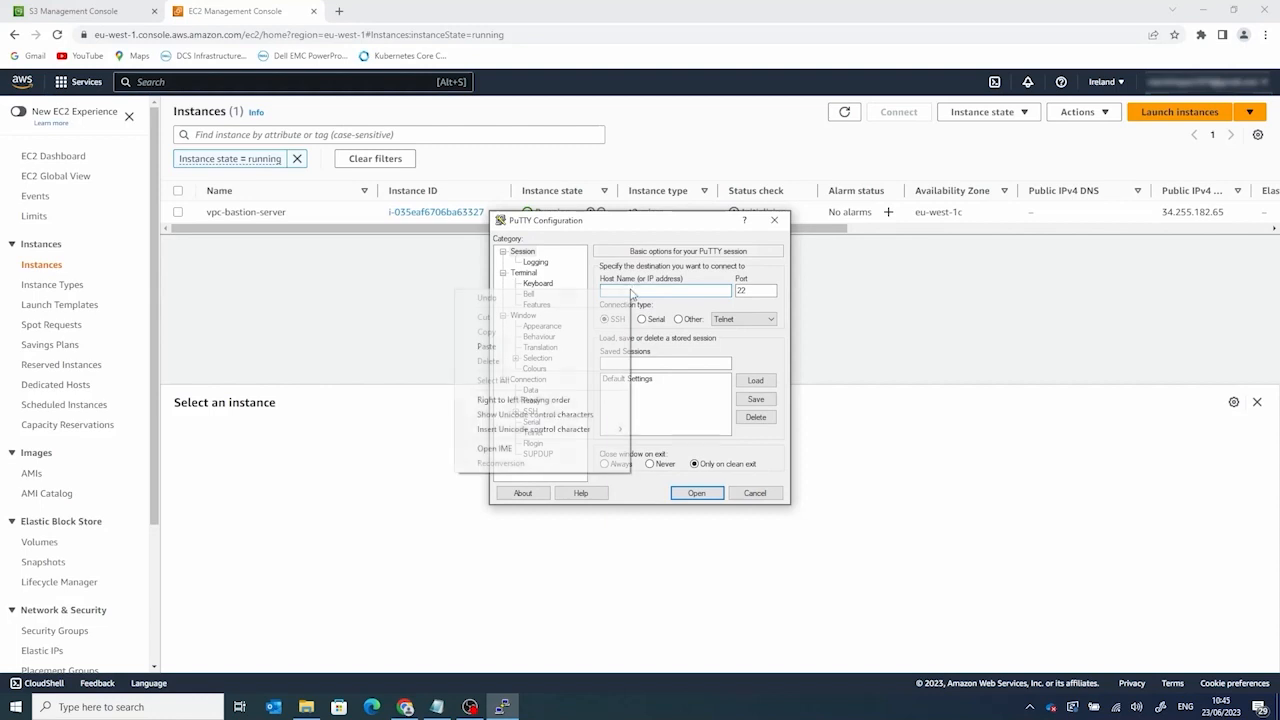
click(536, 352)
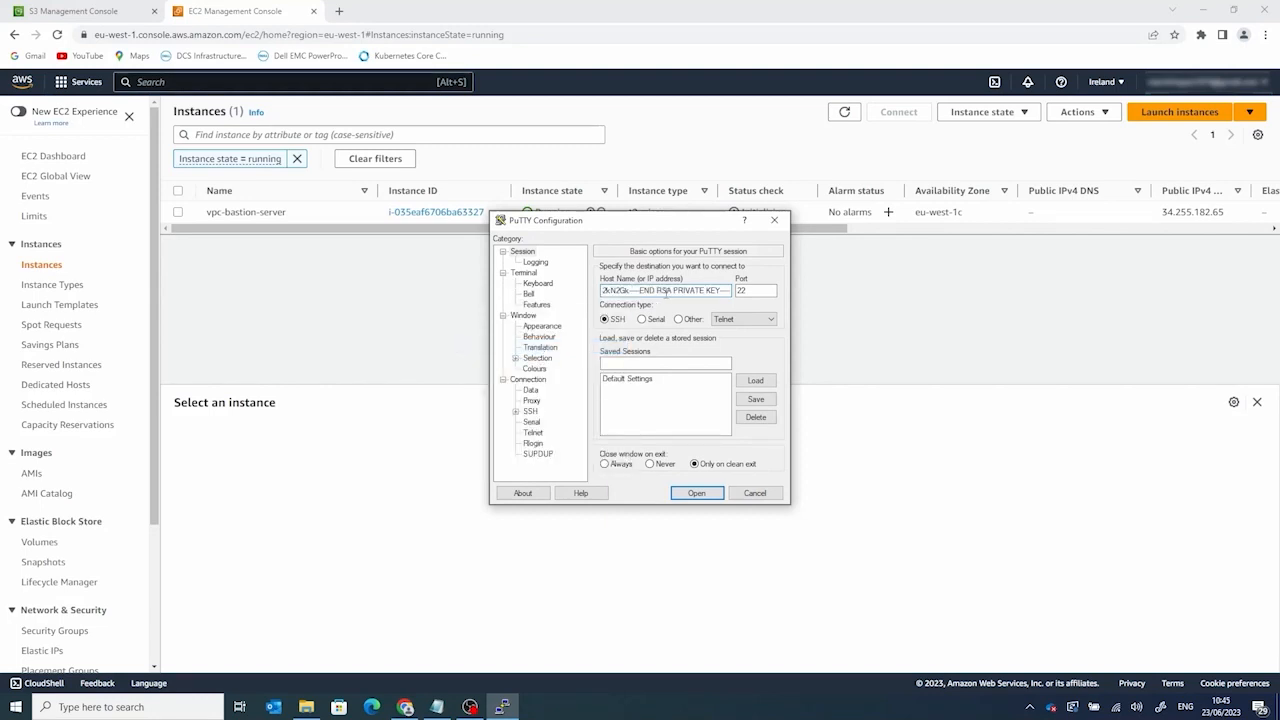
key(ctrl+a)
key(BackSpace)
key(BackSpace)
key(BackSpace)
key(BackSpace)
key(BackSpace)
key(BackSpace)
key(BackSpace)
key(BackSpace)
key(BackSpace)
key(BackSpace)
key(BackSpace)
key(BackSpace)
key(BackSpace)
key(BackSpace)
key(BackSpace)
key(BackSpace)
key(BackSpace)
key(BackSpace)
key(BackSpace)
key(BackSpace)
key(BackSpace)
key(BackSpace)
key(BackSpace)
key(BackSpace)
key(BackSpace)
key(BackSpace)
key(BackSpace)
key(BackSpace)
key(BackSpace)
key(BackSpace)
key(BackSpace)
key(BackSpace)
key(BackSpace)
key(BackSpace)
key(BackSpace)
key(BackSpace)
key(BackSpace)
key(BackSpace)
key(BackSpace)
key(BackSpace)
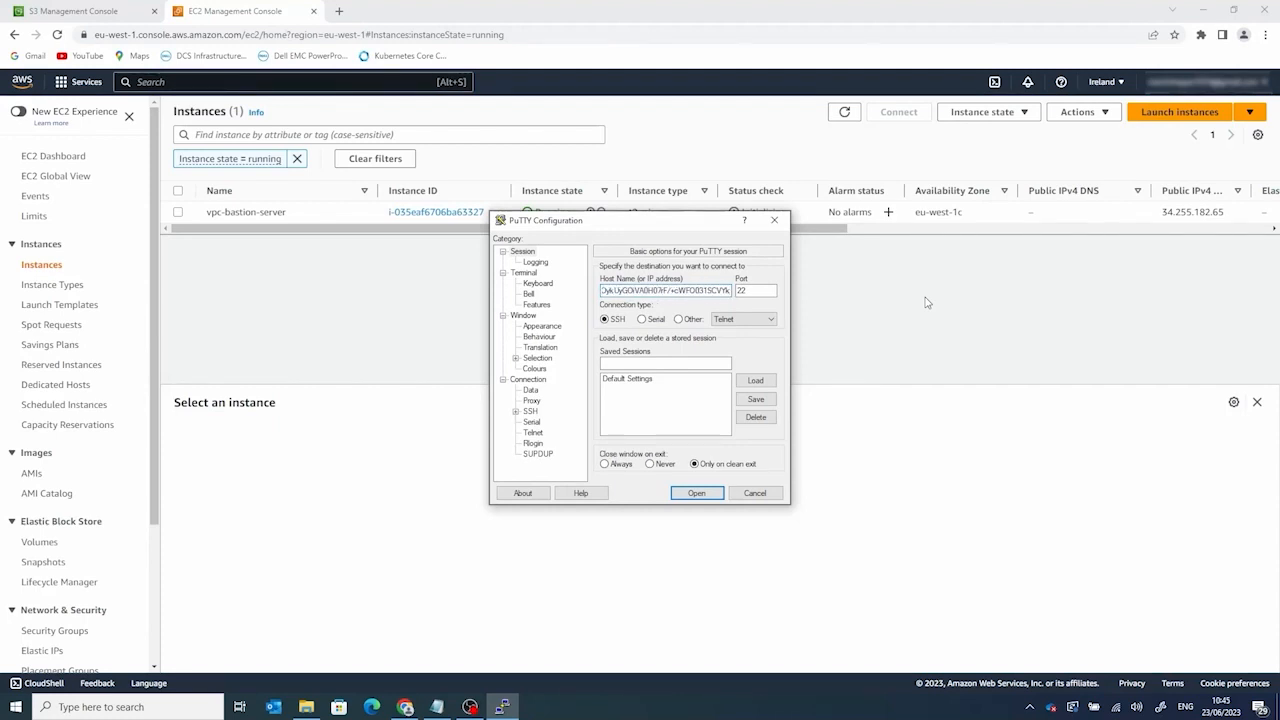
drag(721, 292, 520, 293)
key(BackSpace)
key(BackSpace)
key(BackSpace)
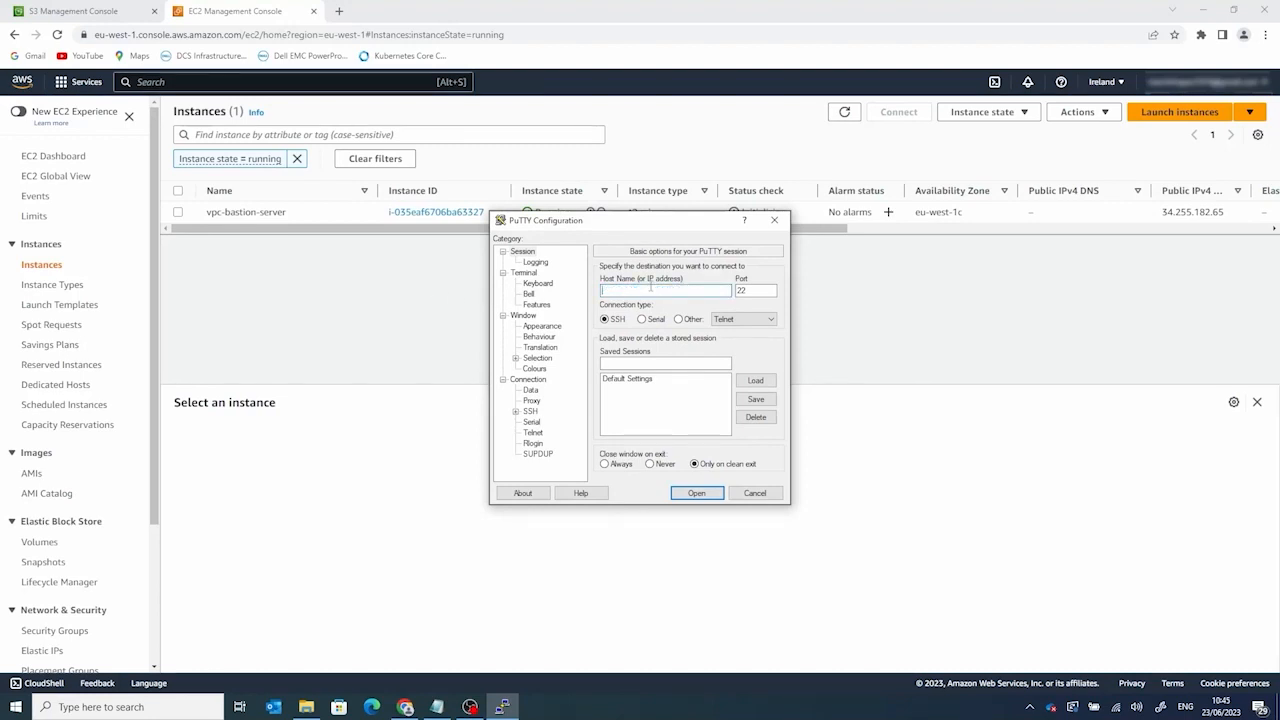
Step: Copy the public IPv4 address 34.255.182.65 of vpc-bastion-server and paste it as the PuTTY session's host name
click(1163, 211)
drag(1163, 211, 1222, 213)
key(ctrl+c)
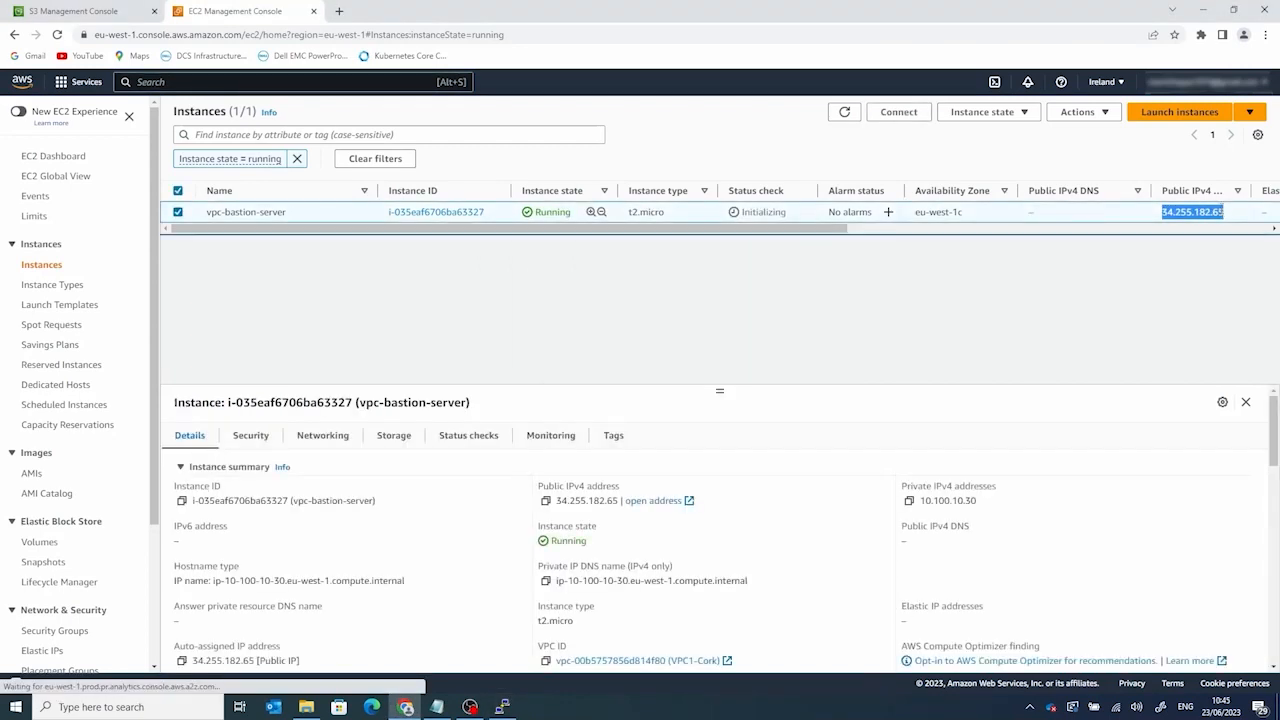
click(511, 708)
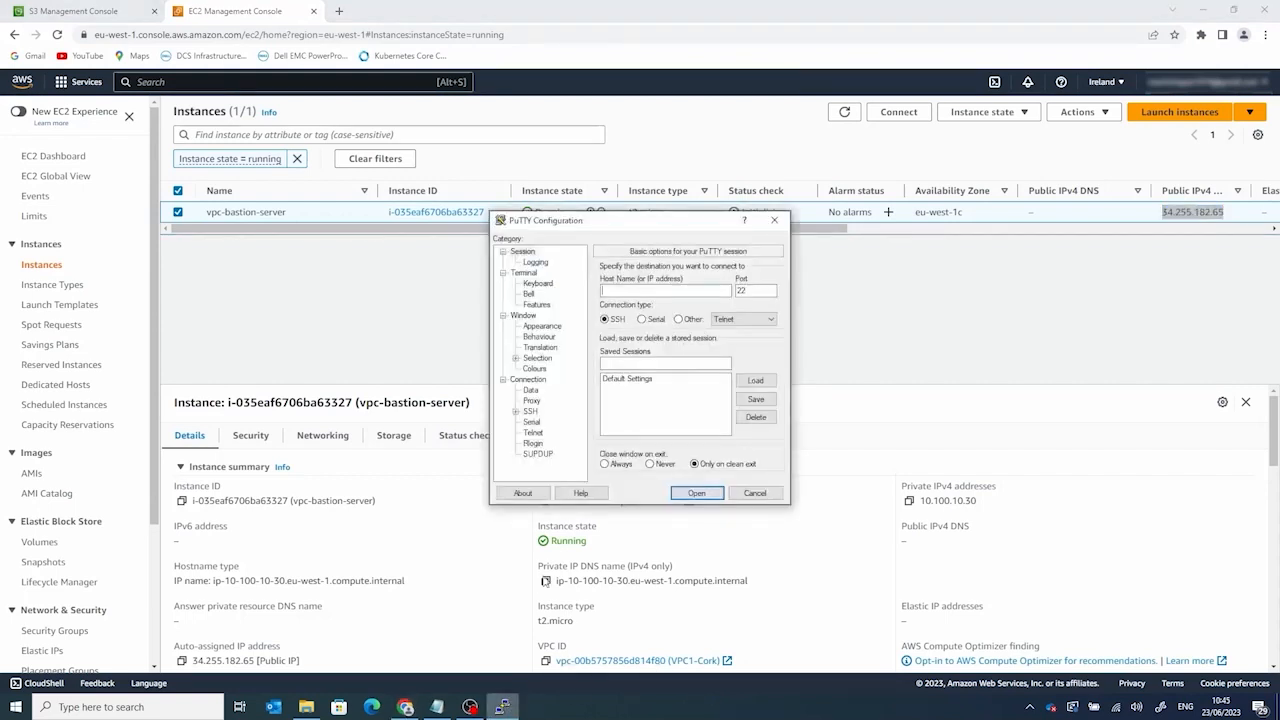
right_click(635, 304)
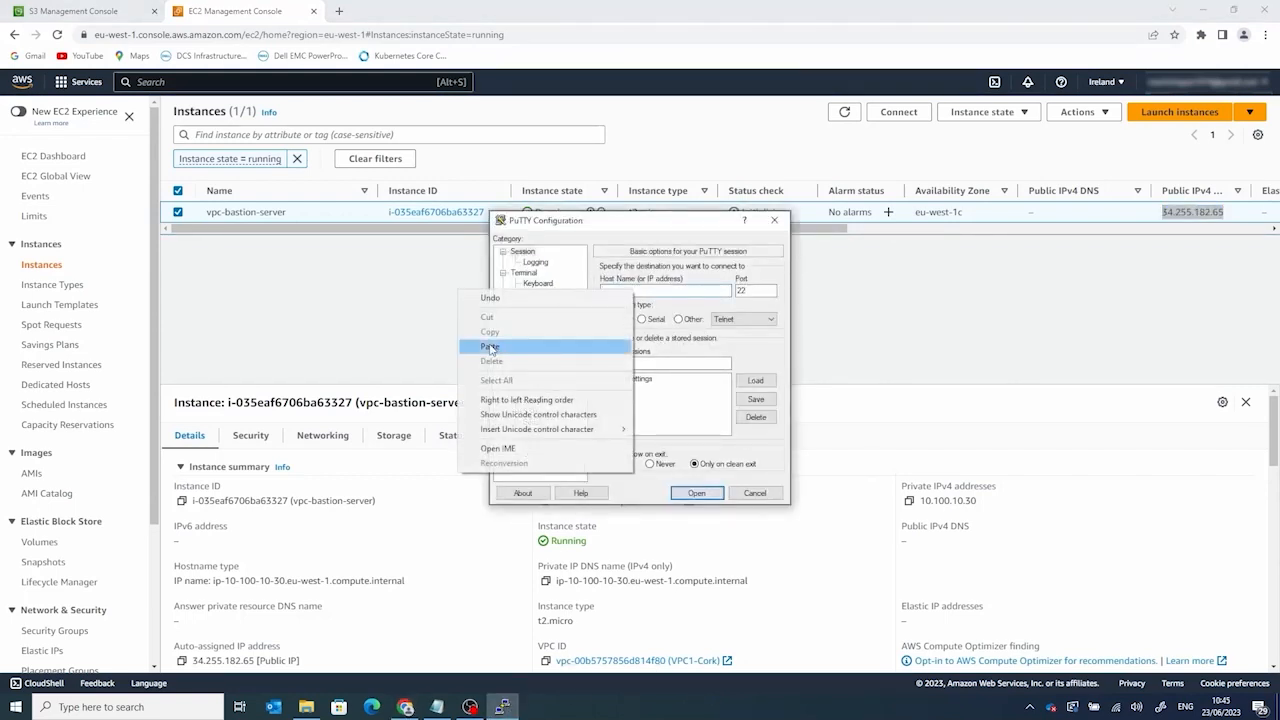
click(491, 347)
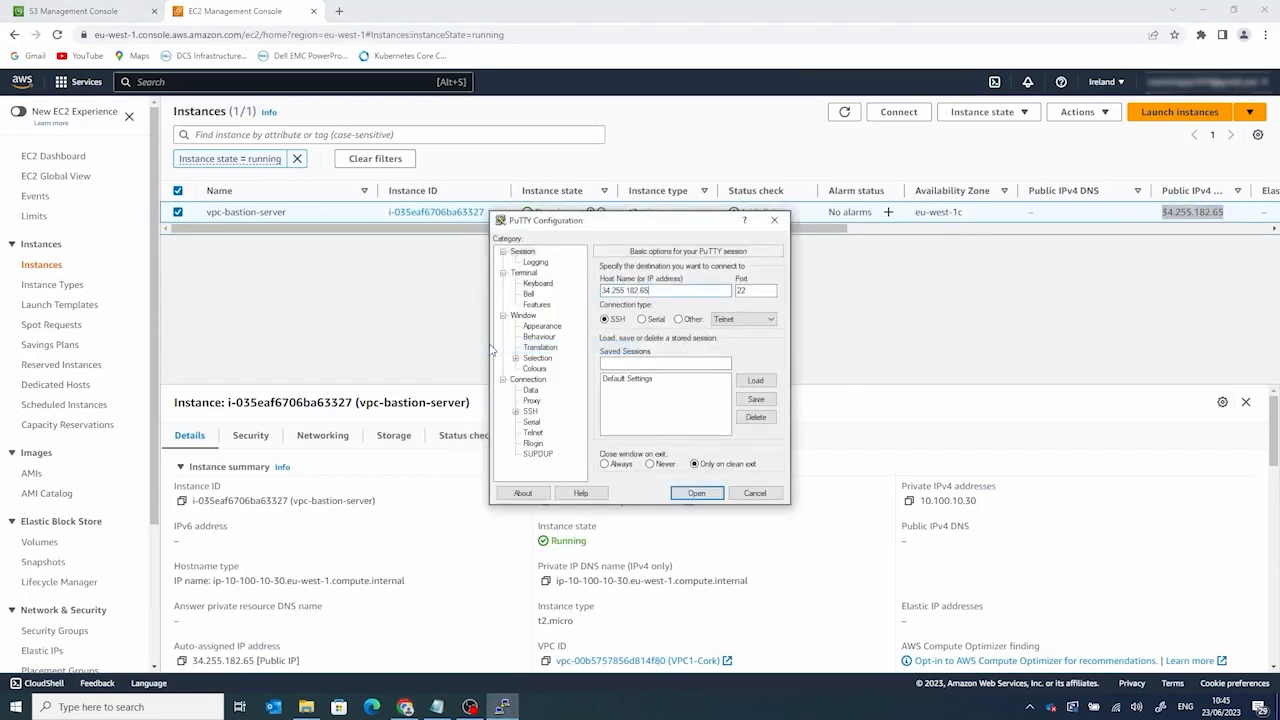
Step: Set VPC-1-KEYPAIR from Downloads as the private key file for the PuTTY session's SSH authentication
click(515, 411)
click(527, 422)
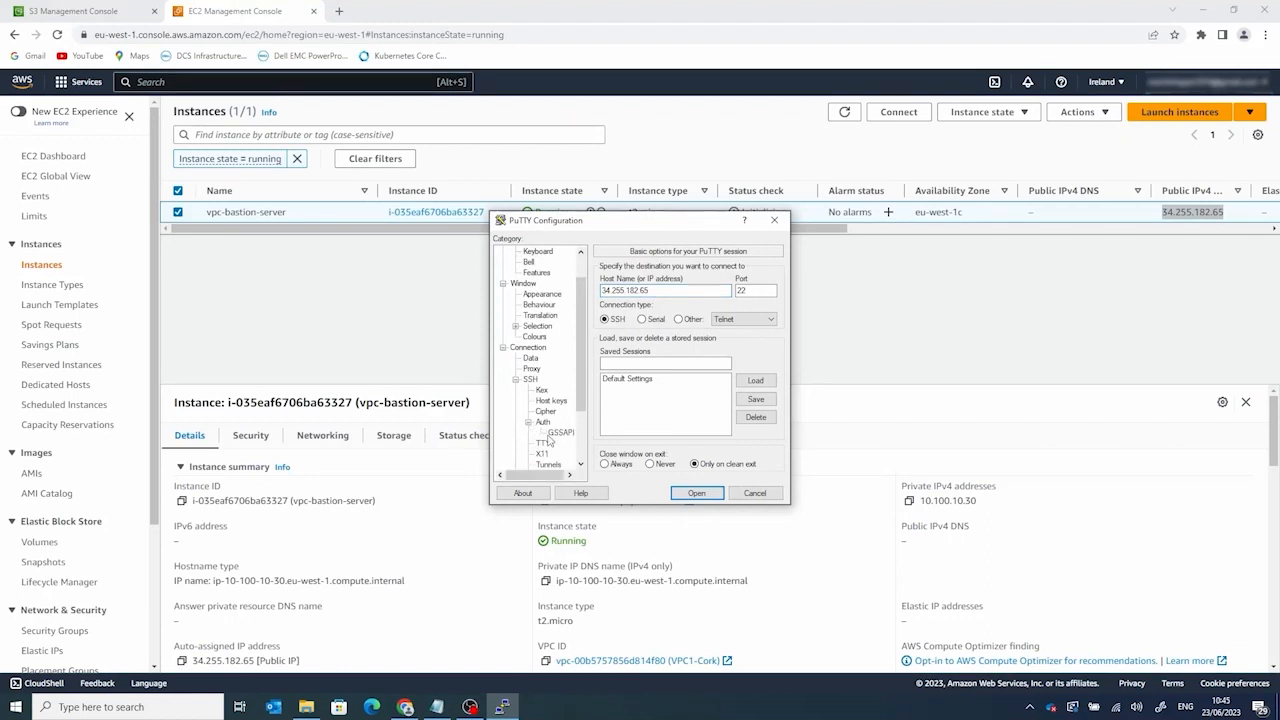
click(543, 422)
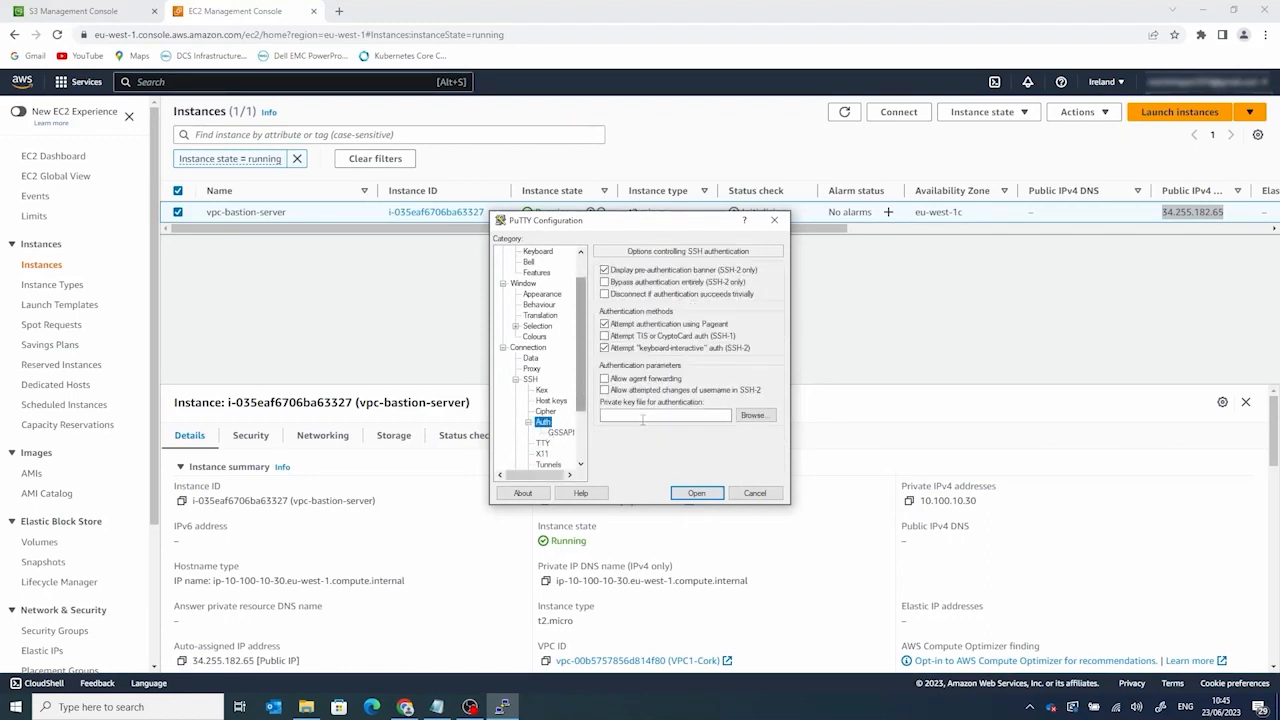
click(766, 418)
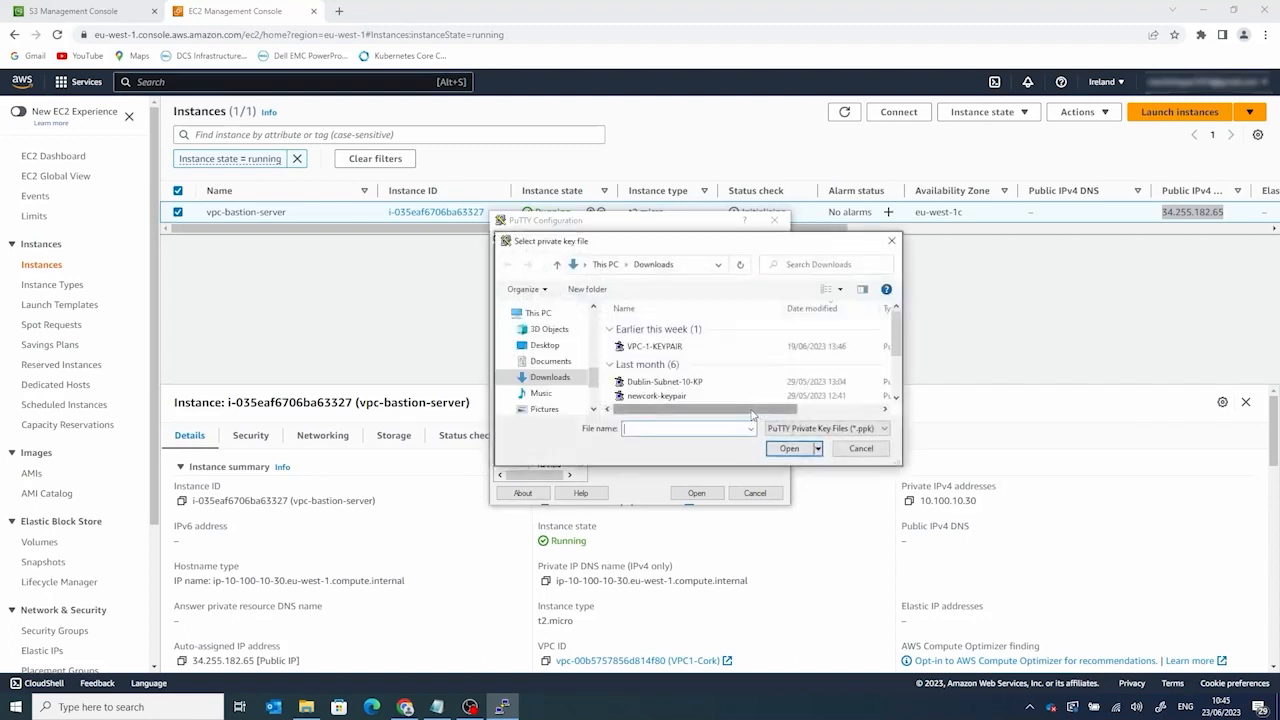
click(637, 347)
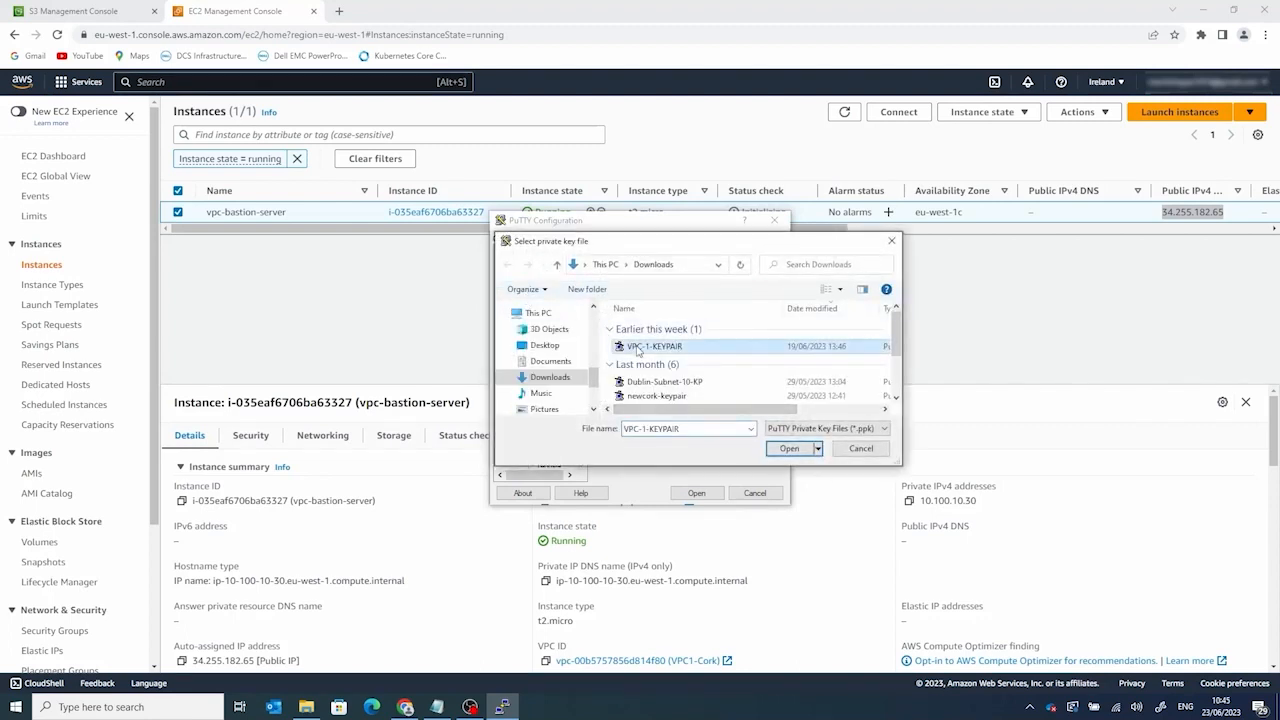
click(785, 449)
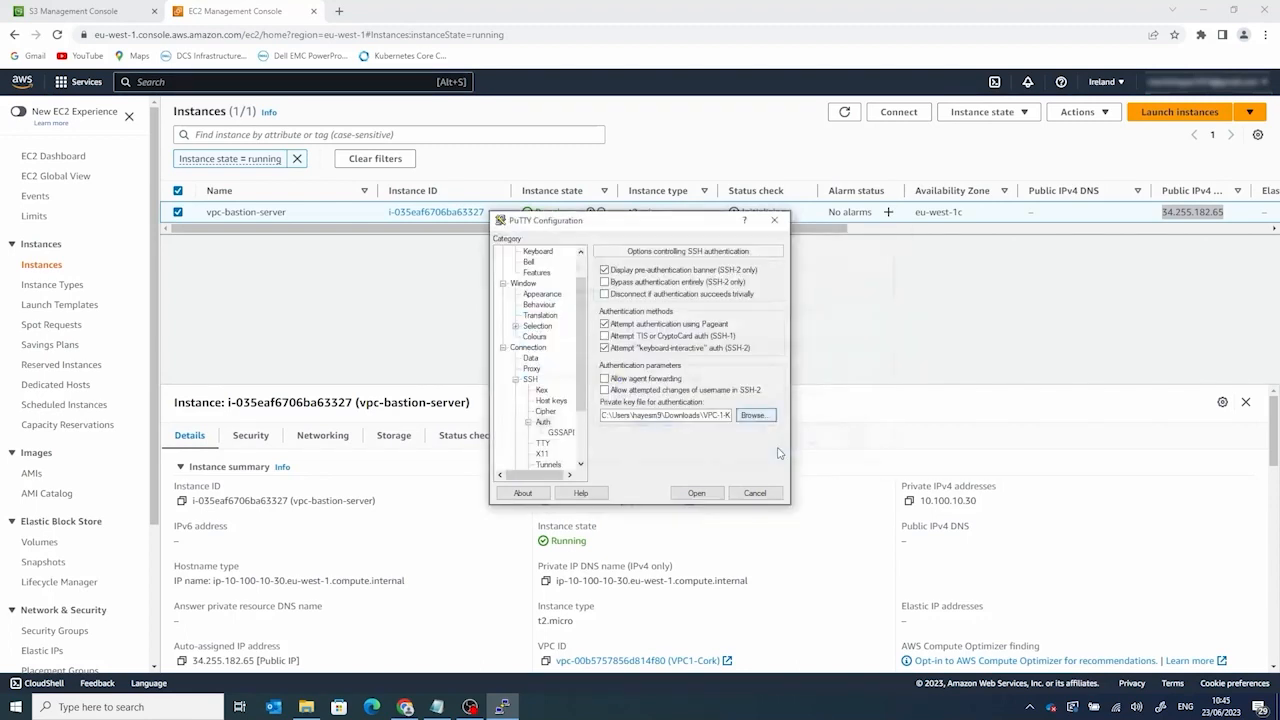
Step: Open the SSH connection, accept the server's host key and log in as ec2-user
click(697, 492)
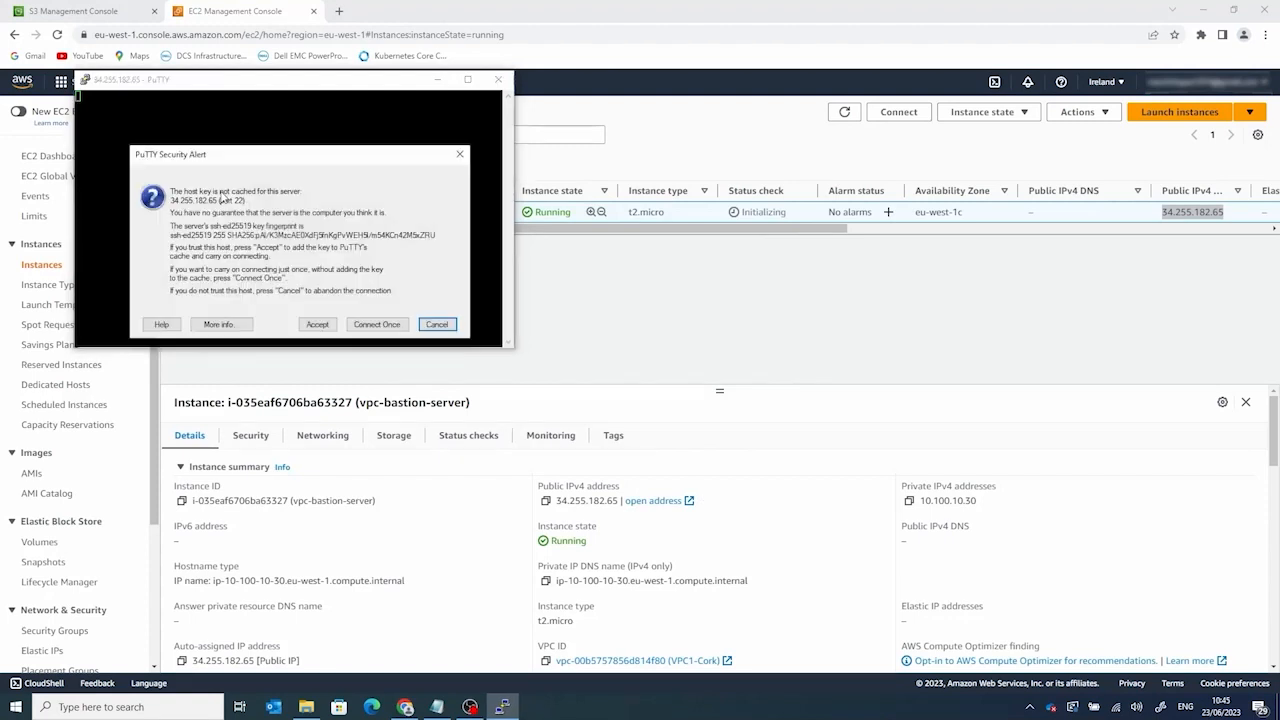
click(322, 326)
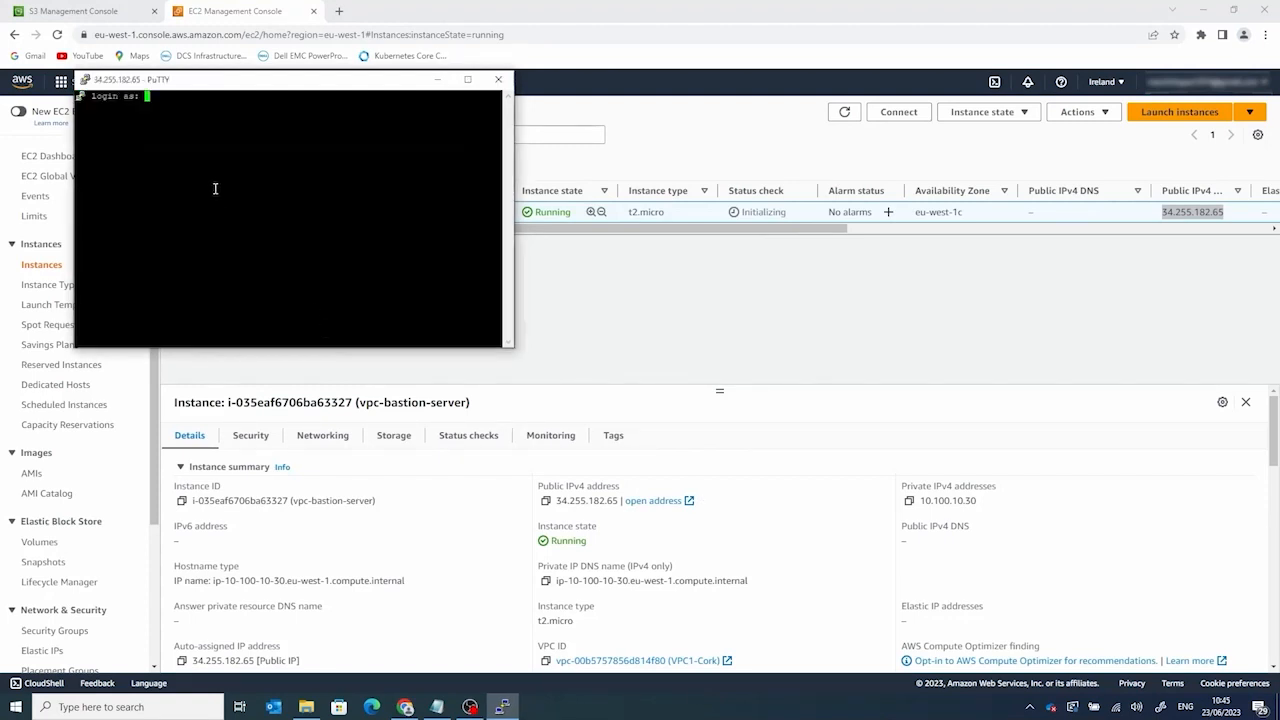
text(ec2-user)
key(Return)
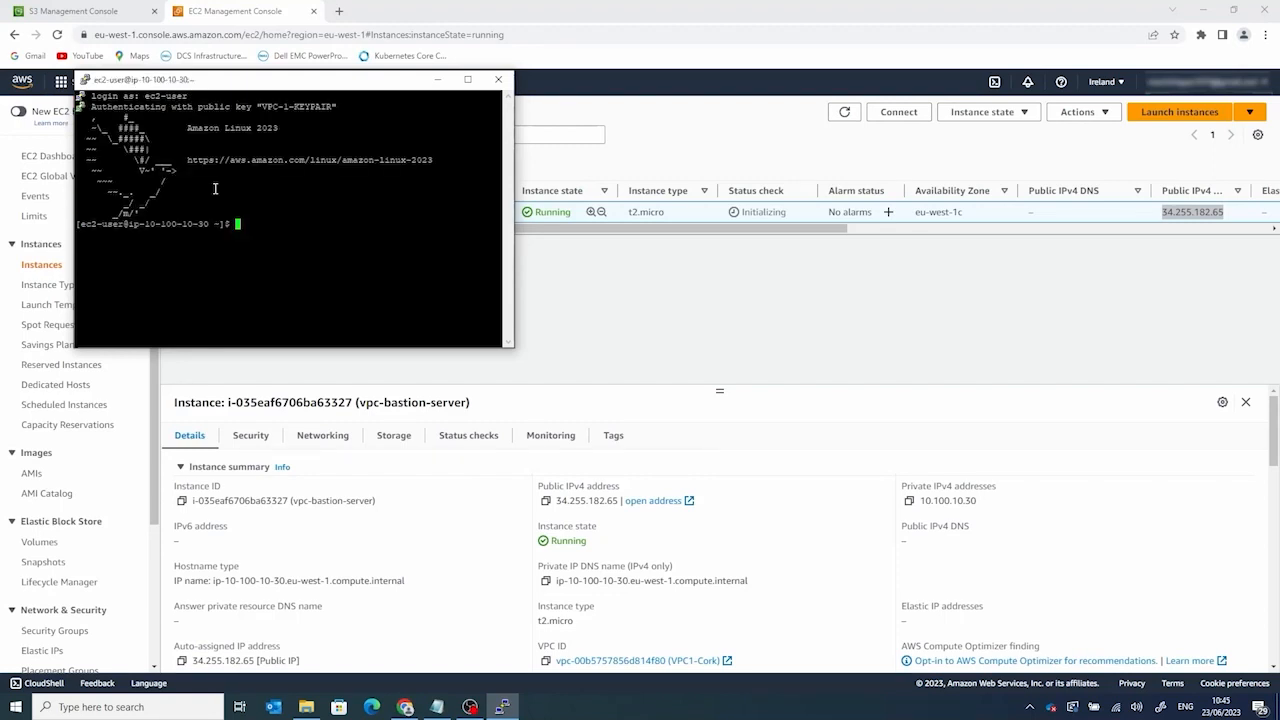
text(ping www.dell.com)
key(Return)
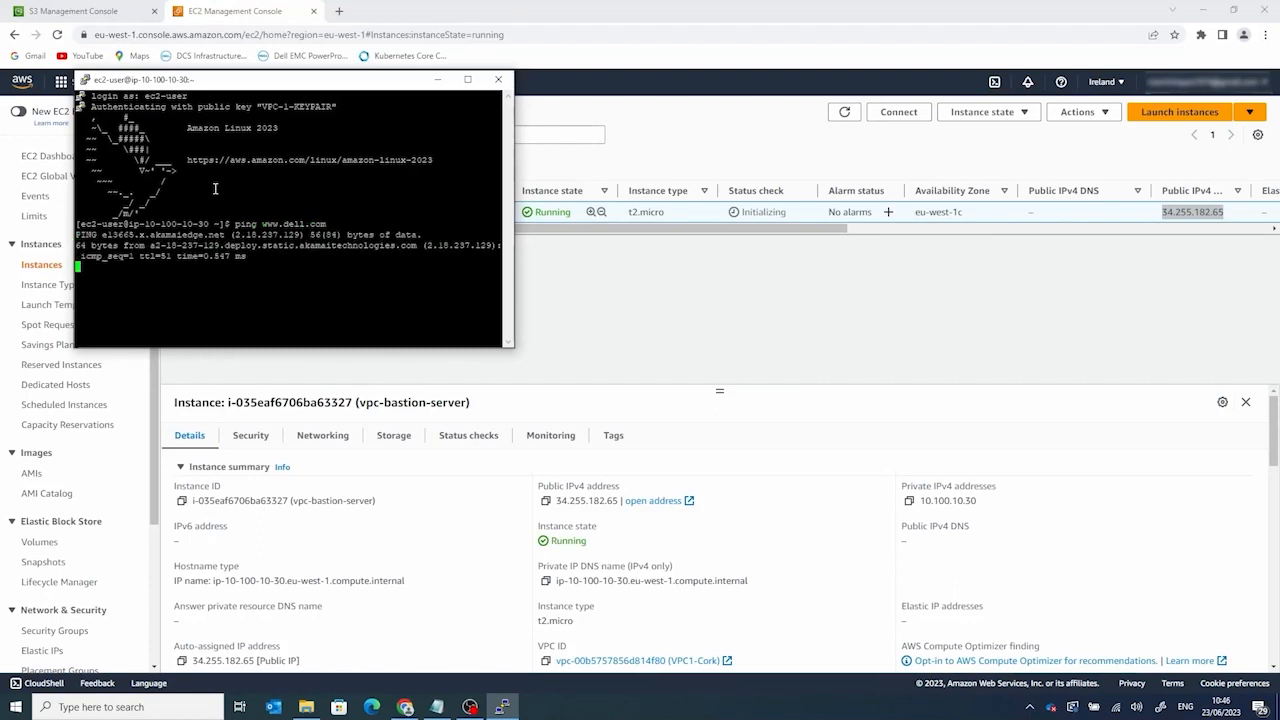
key(ctrl+c)
text(w)
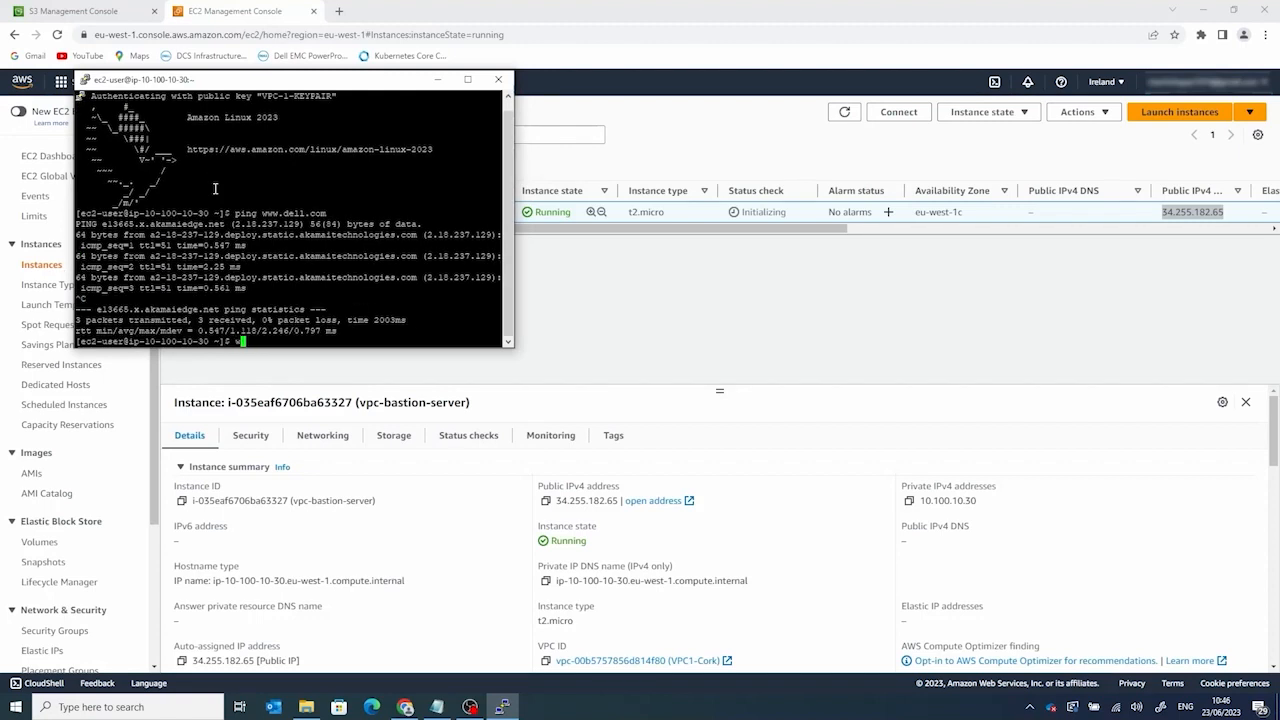
text(ww.goggle.com)
key(Return)
key(Up)
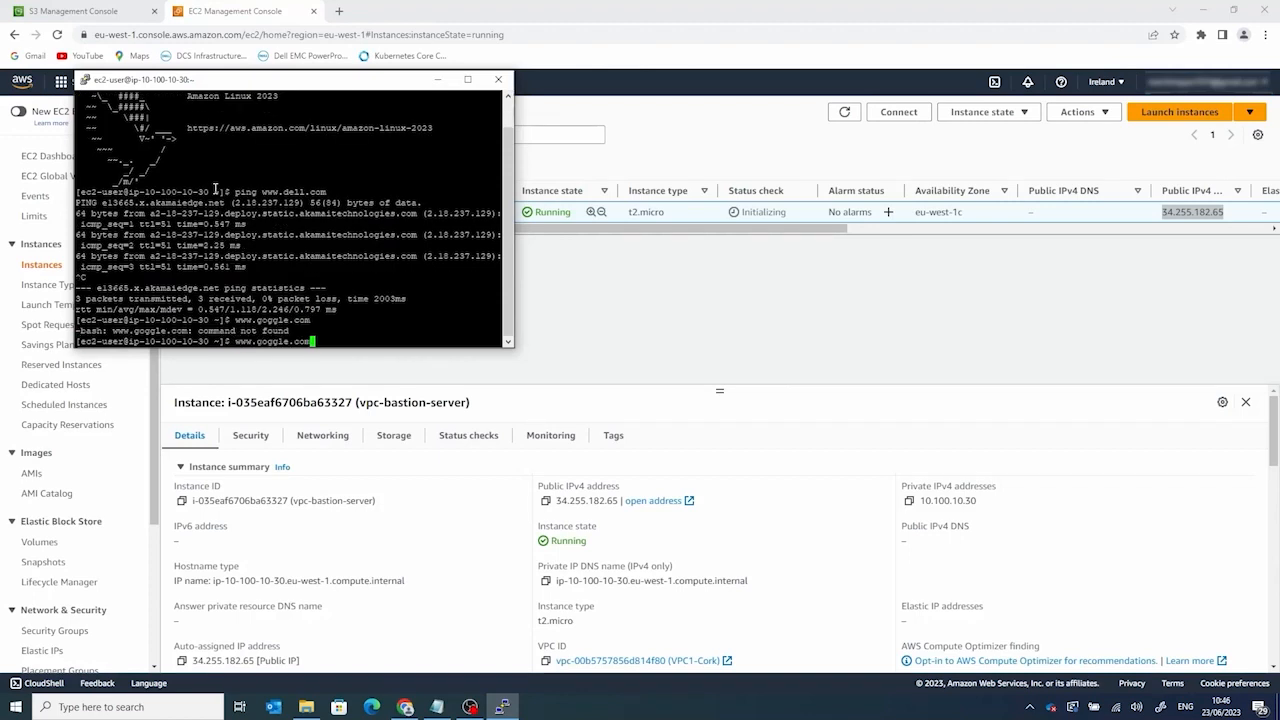
key(Home)
text(ping)
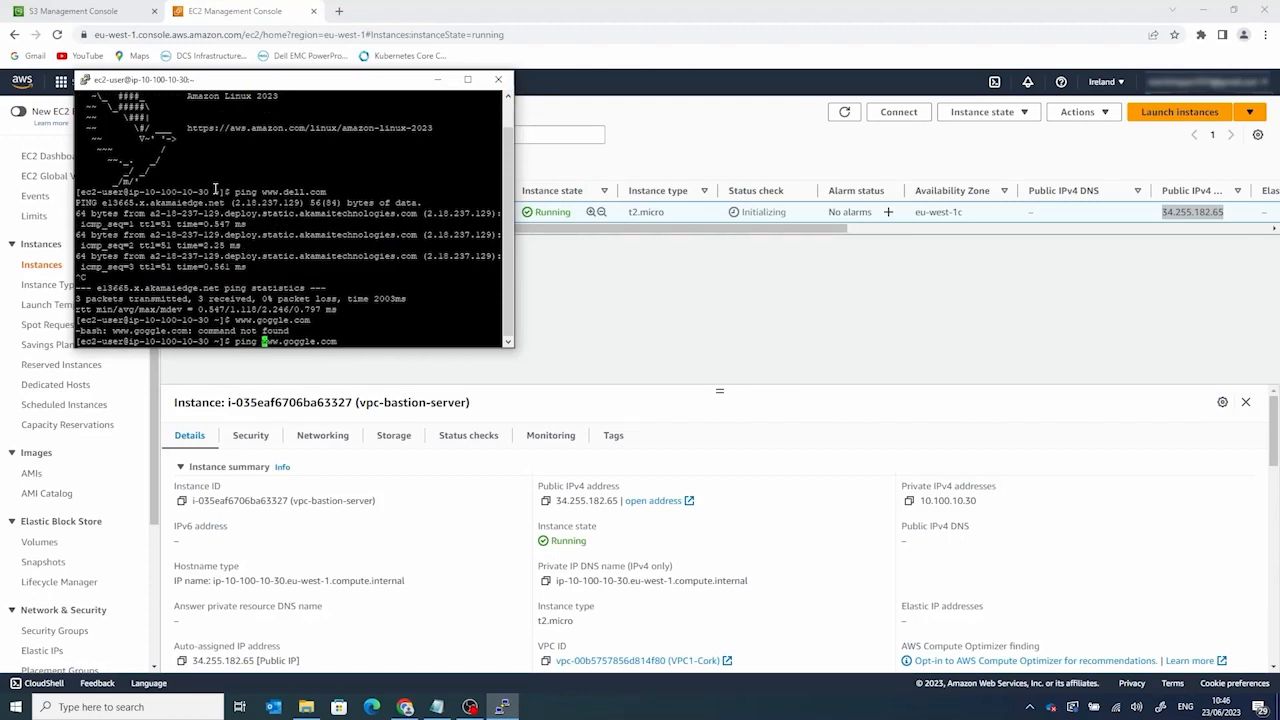
key(Return)
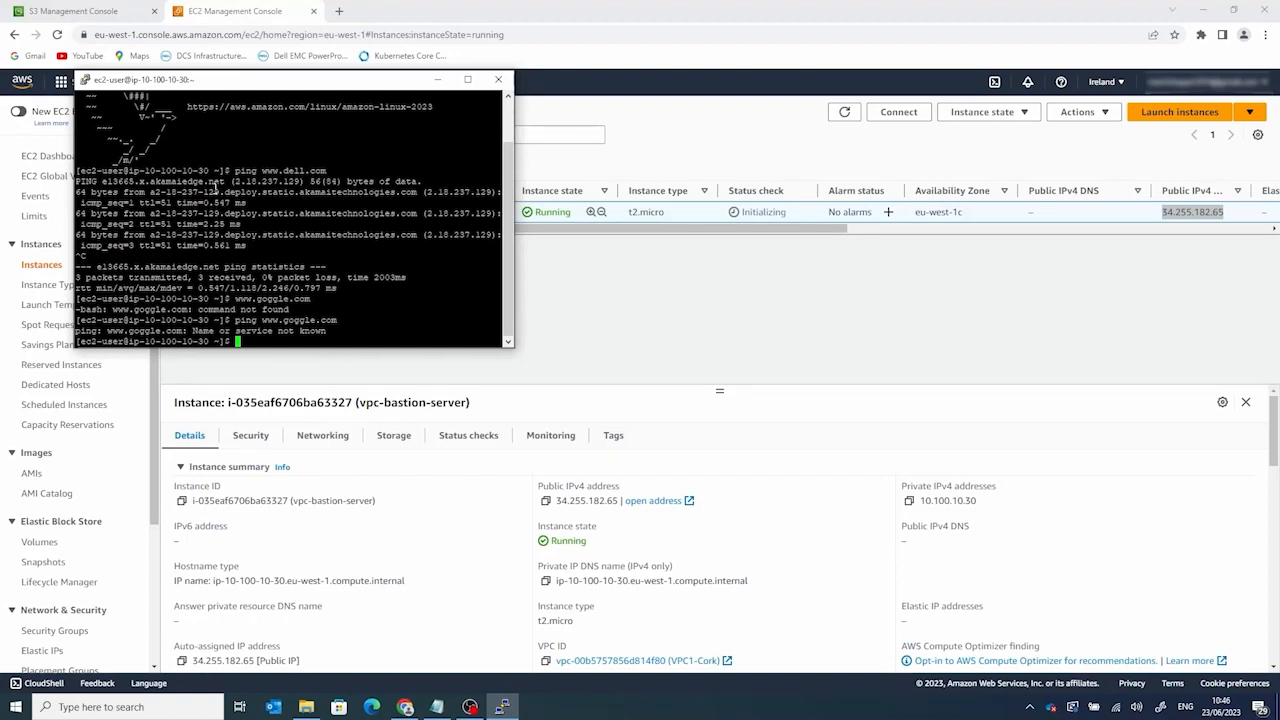
text(ping www.google.com)
key(Return)
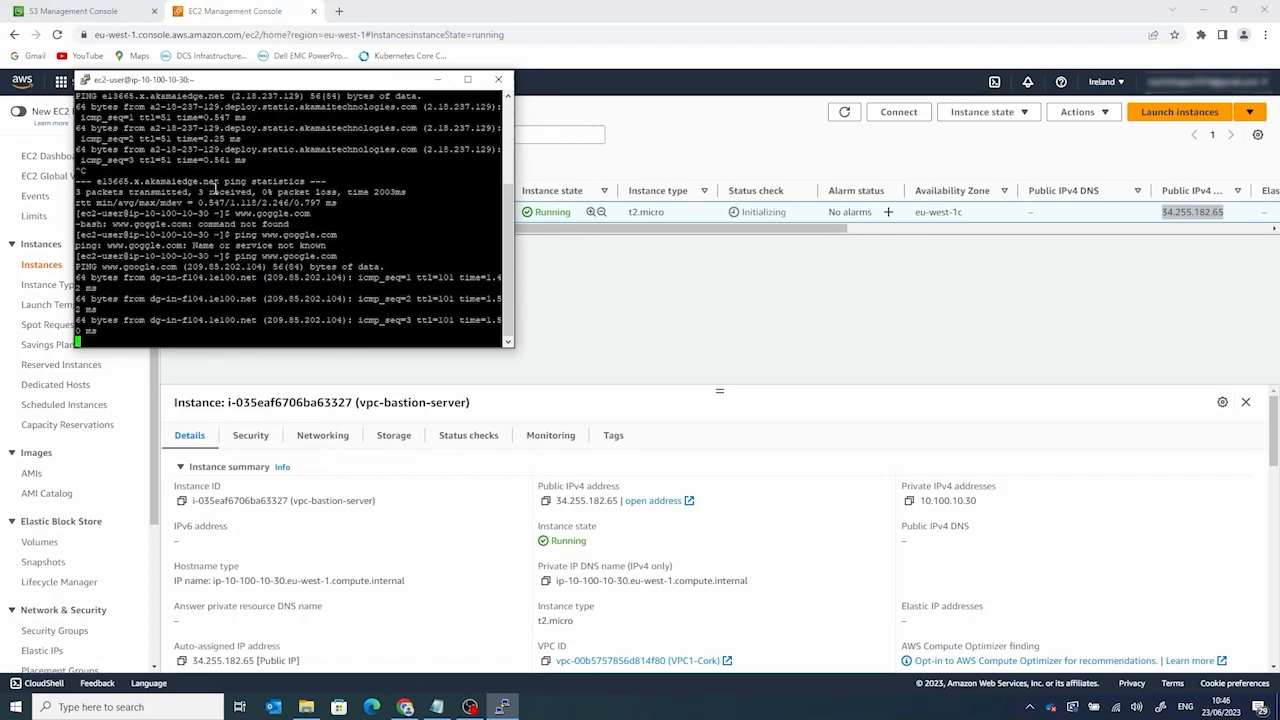
key(ctrl+c)
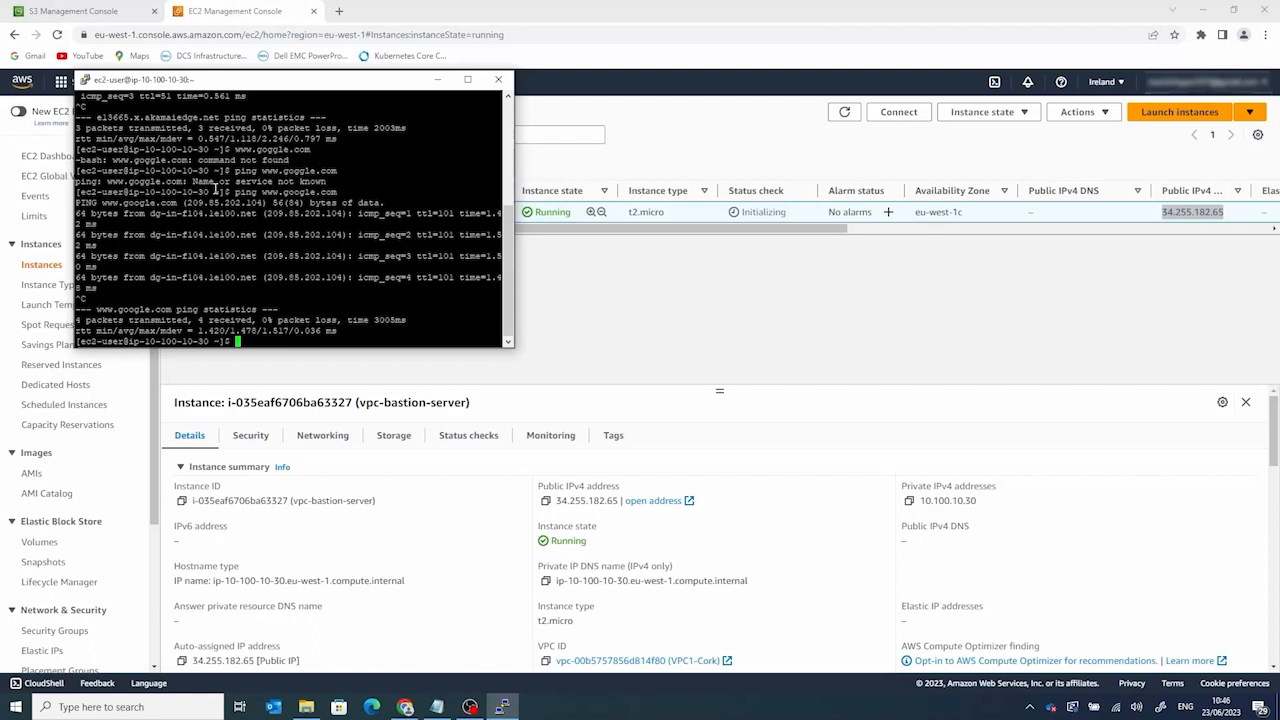
Step: List the contents of the S3 bucket with aws s3 ls s3://ddvedemo1, and run the listing a second time
text(aws )
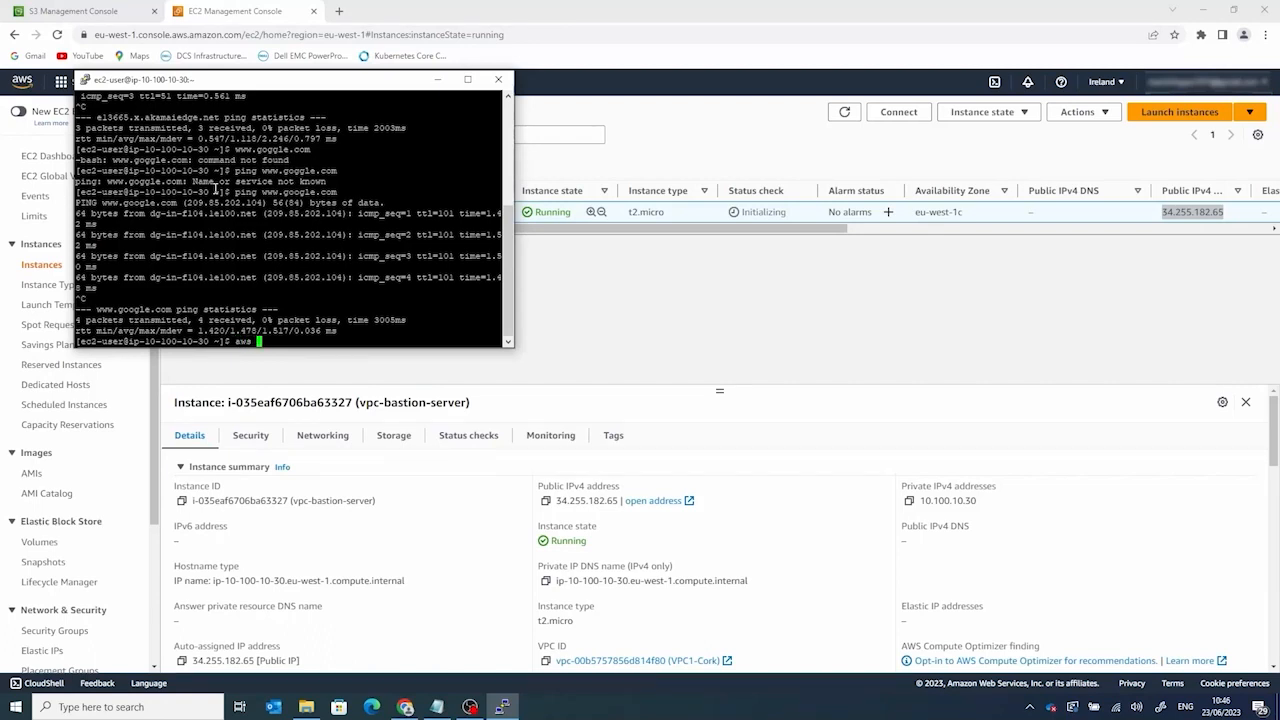
text(s3 ls s3://ddvedemo1)
key(Return)
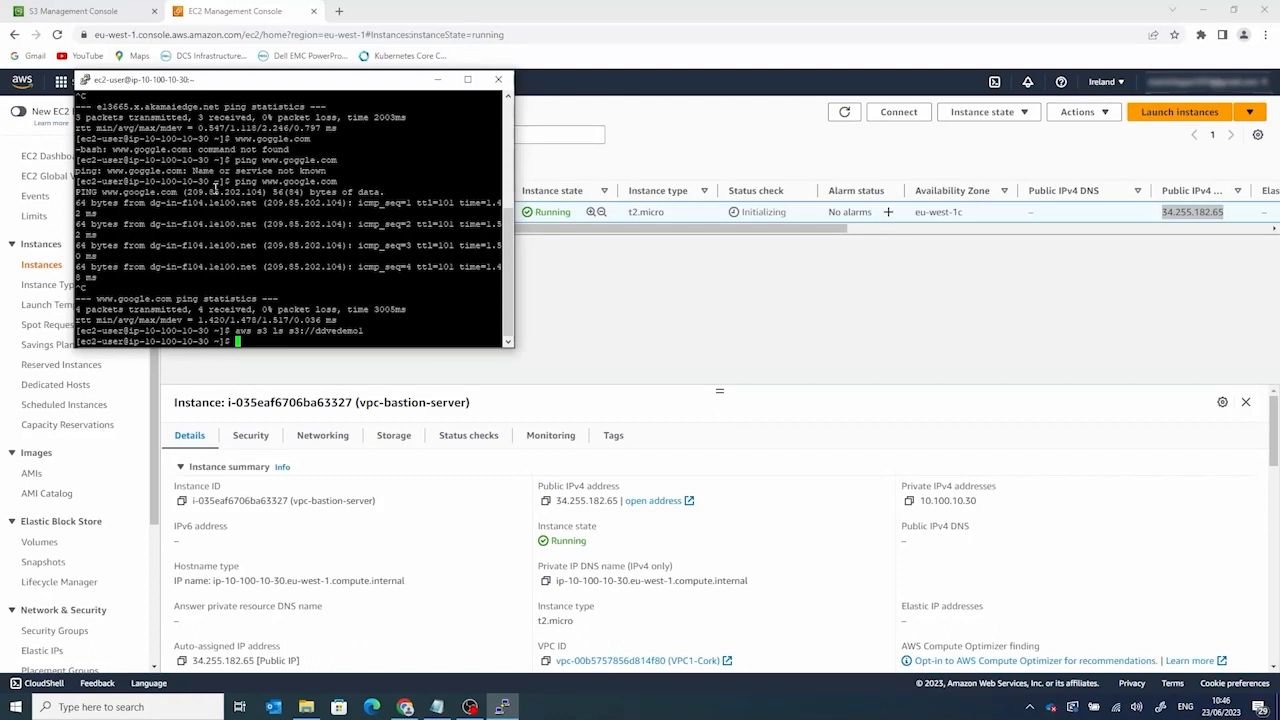
key(Up)
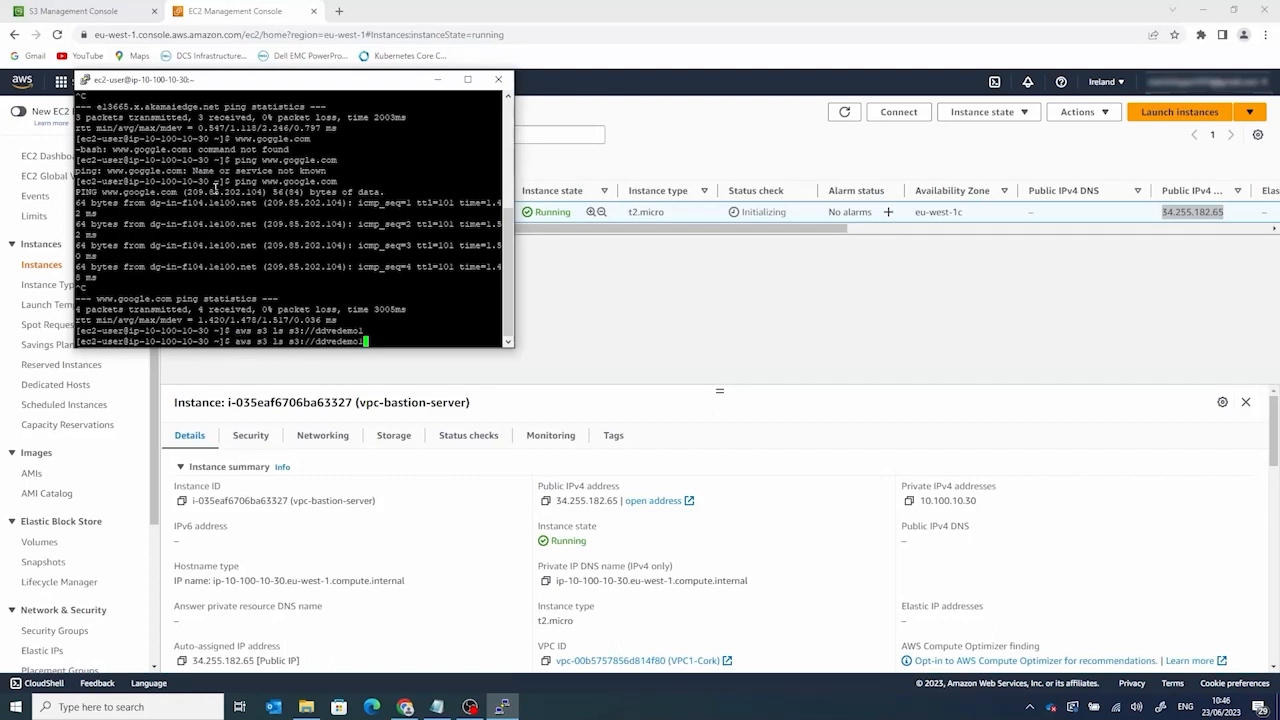
key(Return)
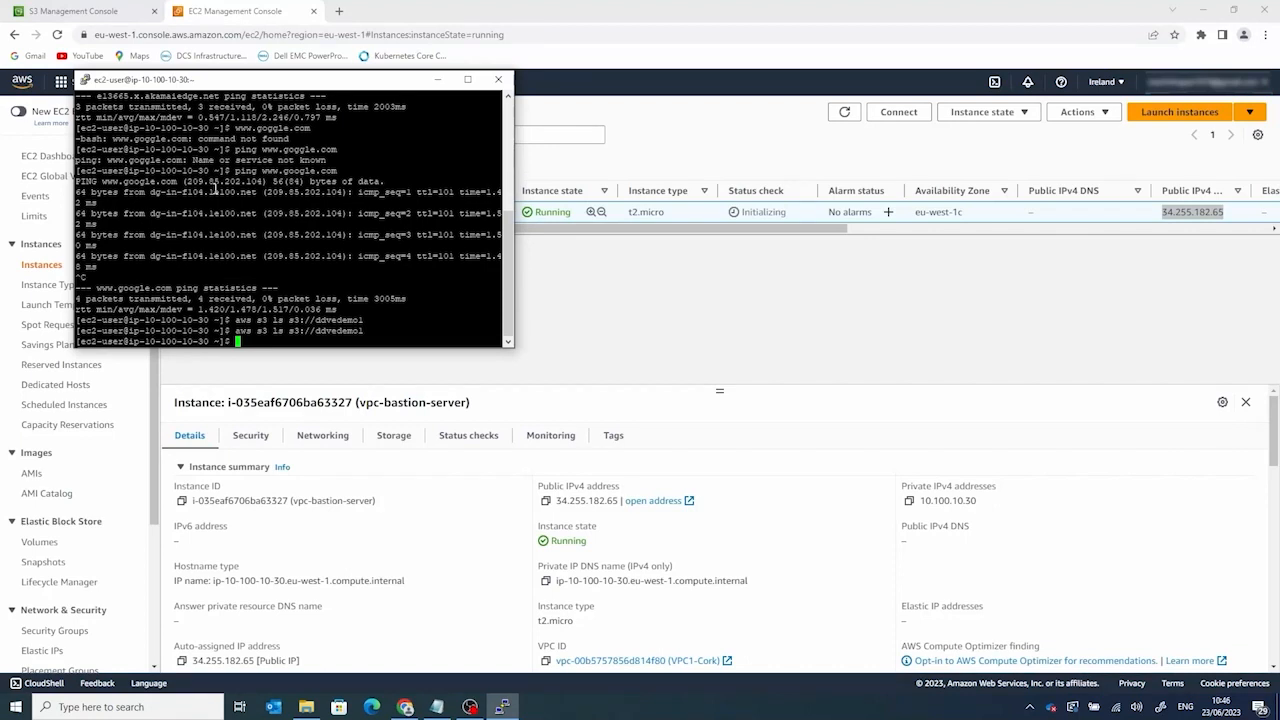
Step: Create a new text file named publicS3.txt in the vi editor
text(vi publicwriteto)
key(BackSpace)
key(BackSpace)
key(BackSpace)
key(BackSpace)
key(BackSpace)
key(BackSpace)
key(BackSpace)
text(S3.txt)
key(Return)
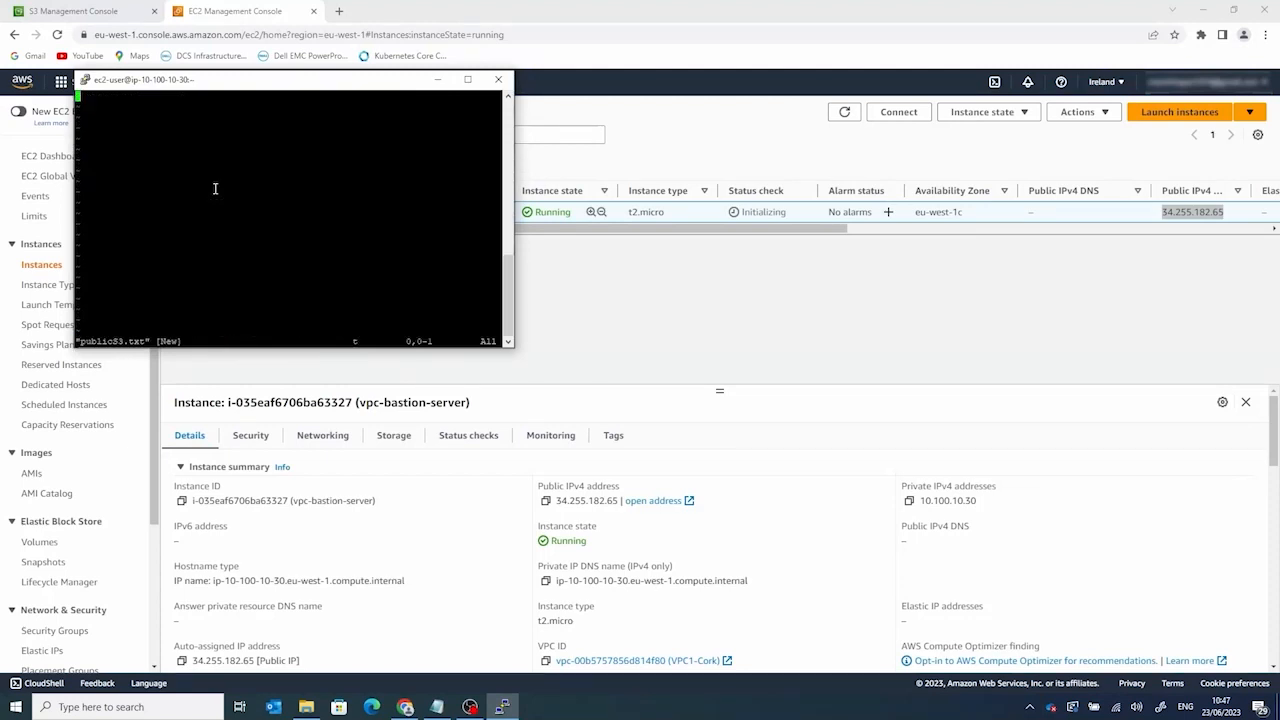
Step: Enter "this is a test file to see if we can write to S3 from the public subnet", save and quit vi
text(i)
text(this is)
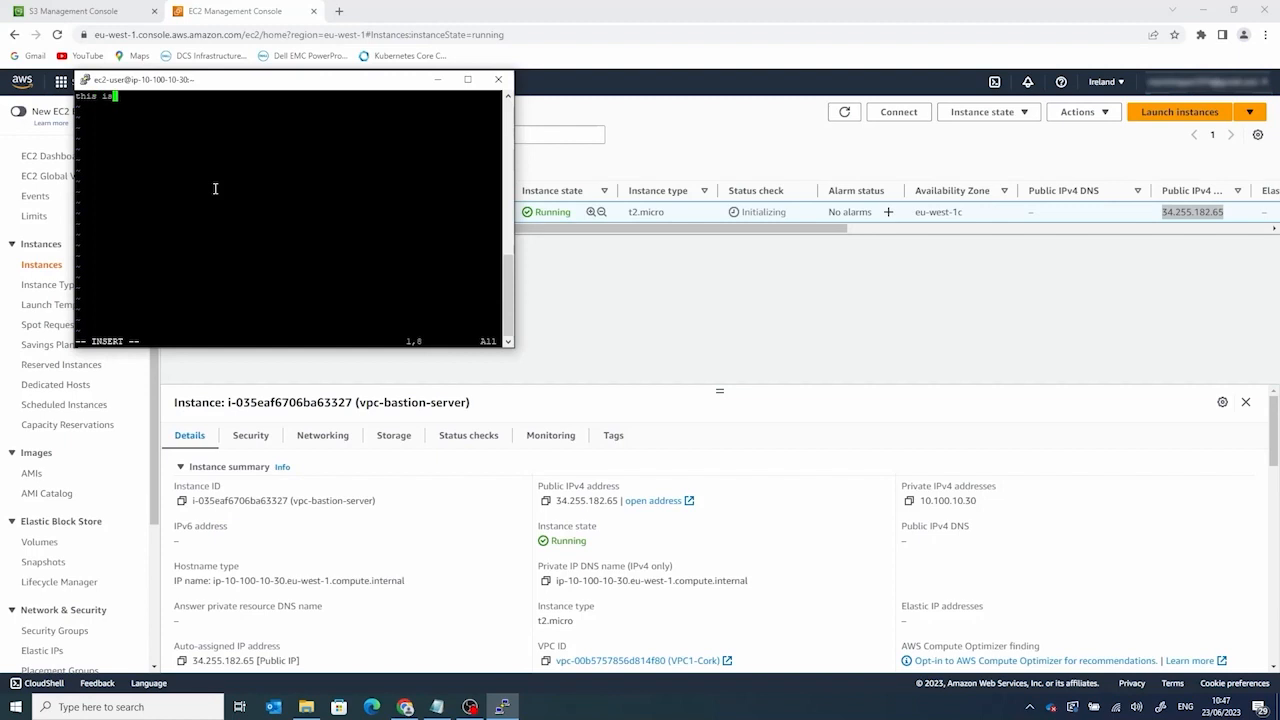
text( a test file to see if we )
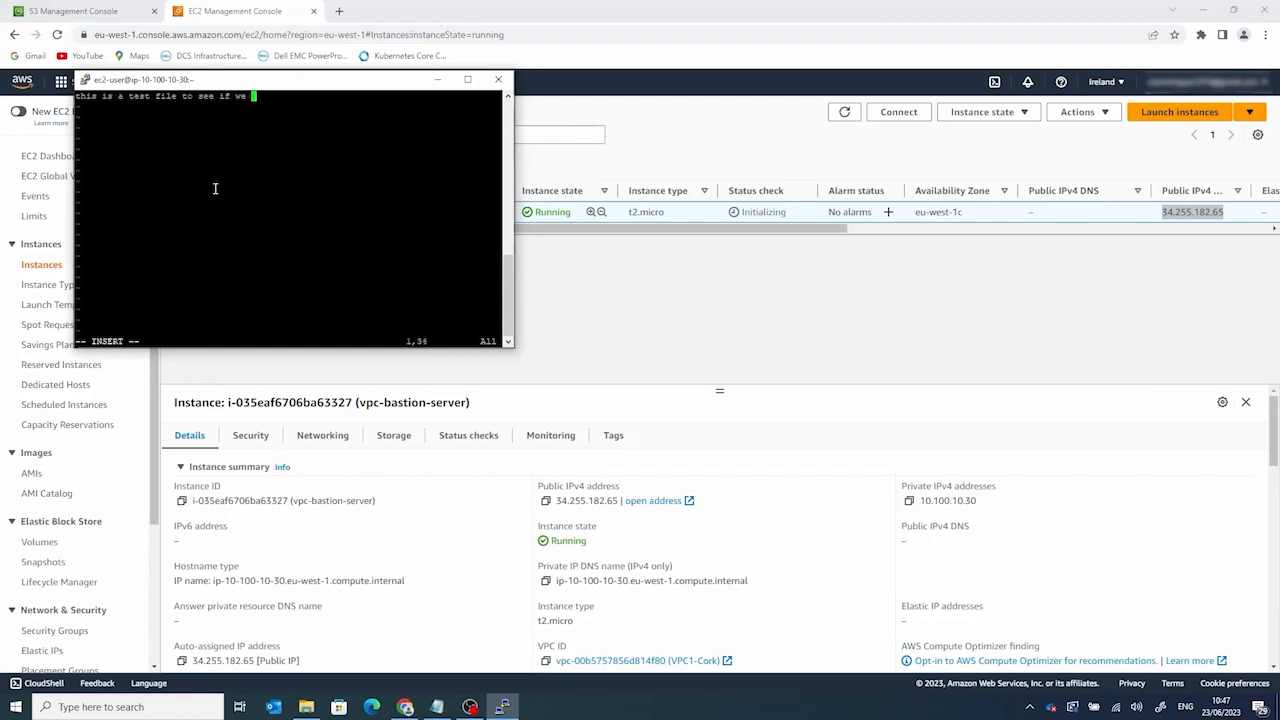
text(can write to S3 from the pou)
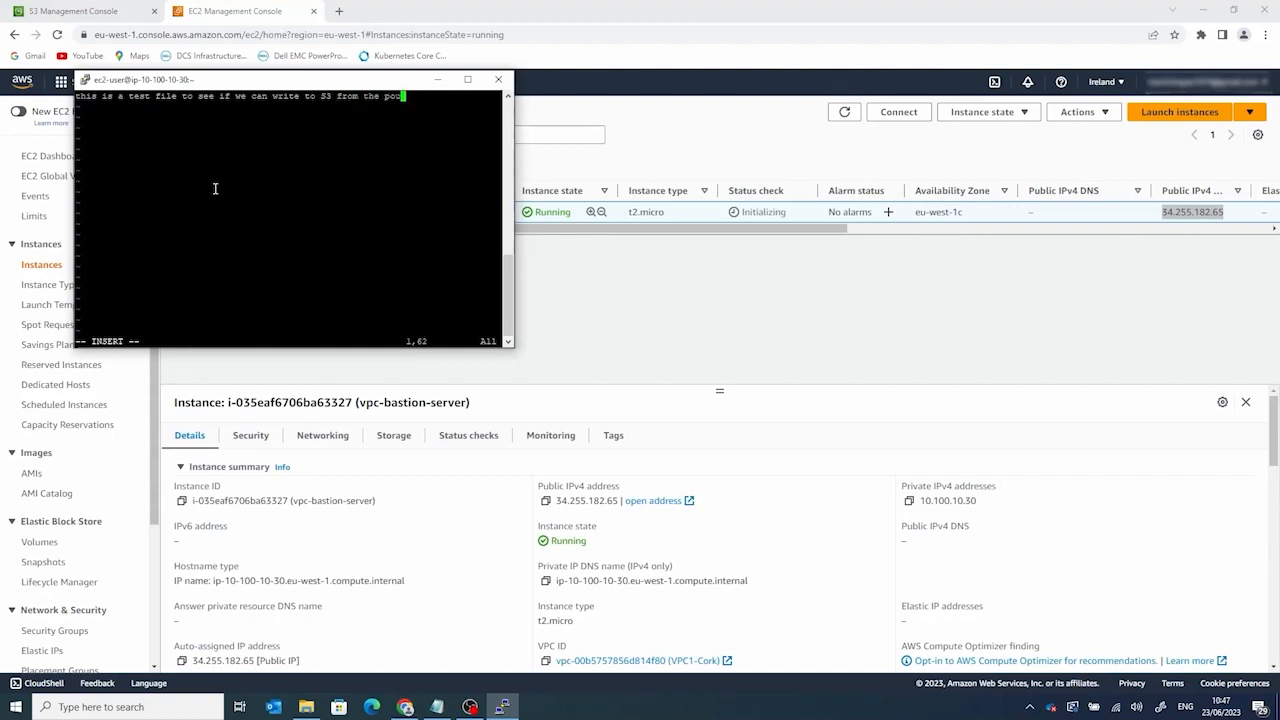
key(BackSpace)
key(BackSpace)
text(ublic subnet)
key(Return)
key(Escape)
text(:)
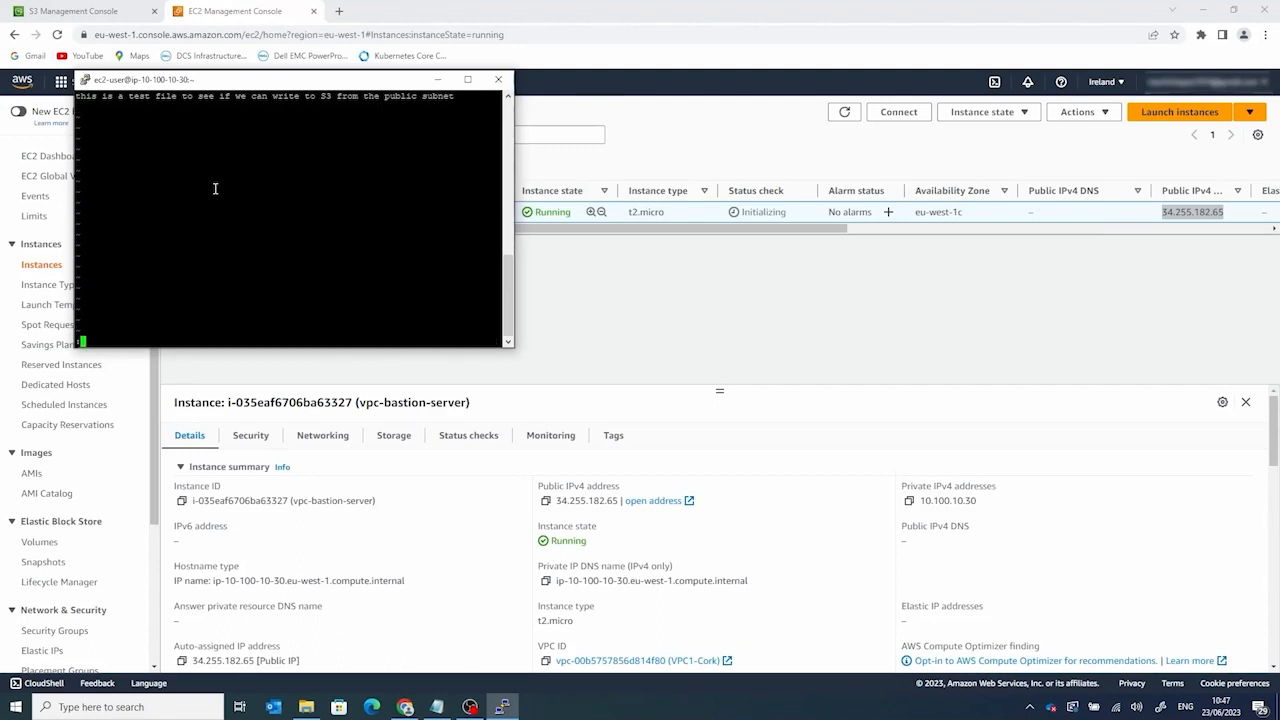
text(wq)
key(Return)
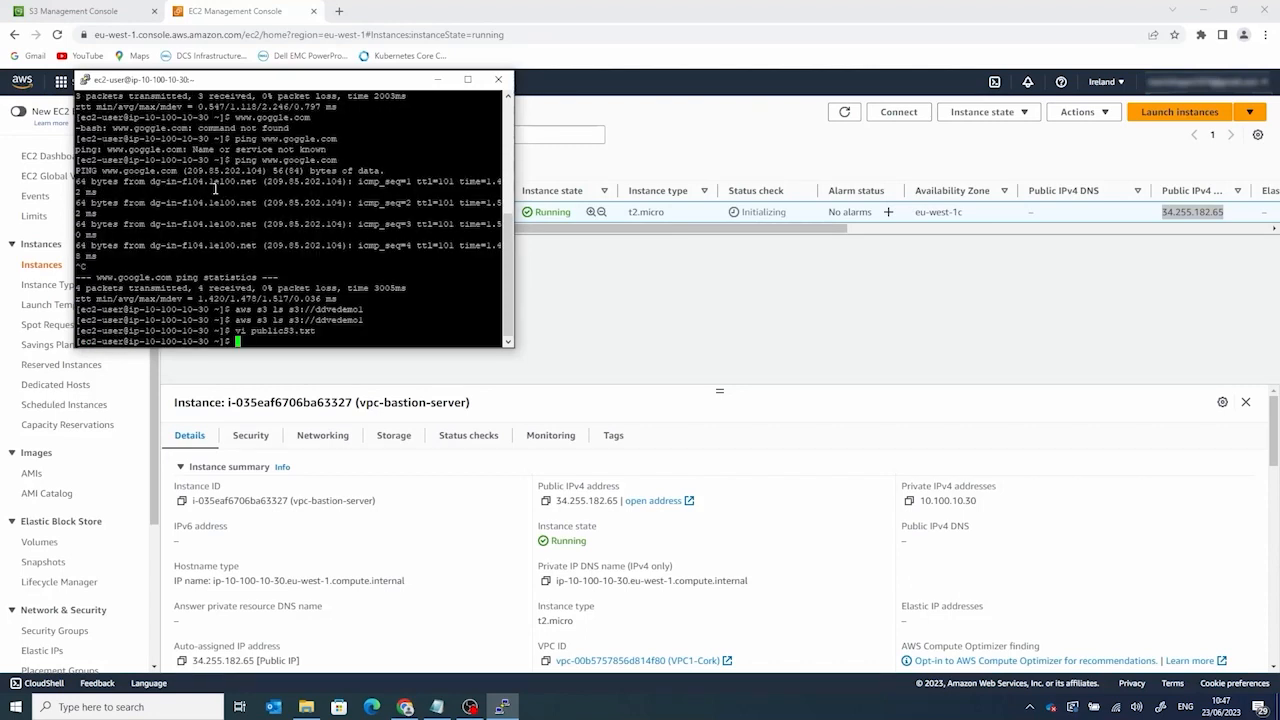
Step: Upload the test file to the bucket with aws s3 cp publicS3.txt s3://ddvedemo1
text(aws s3)
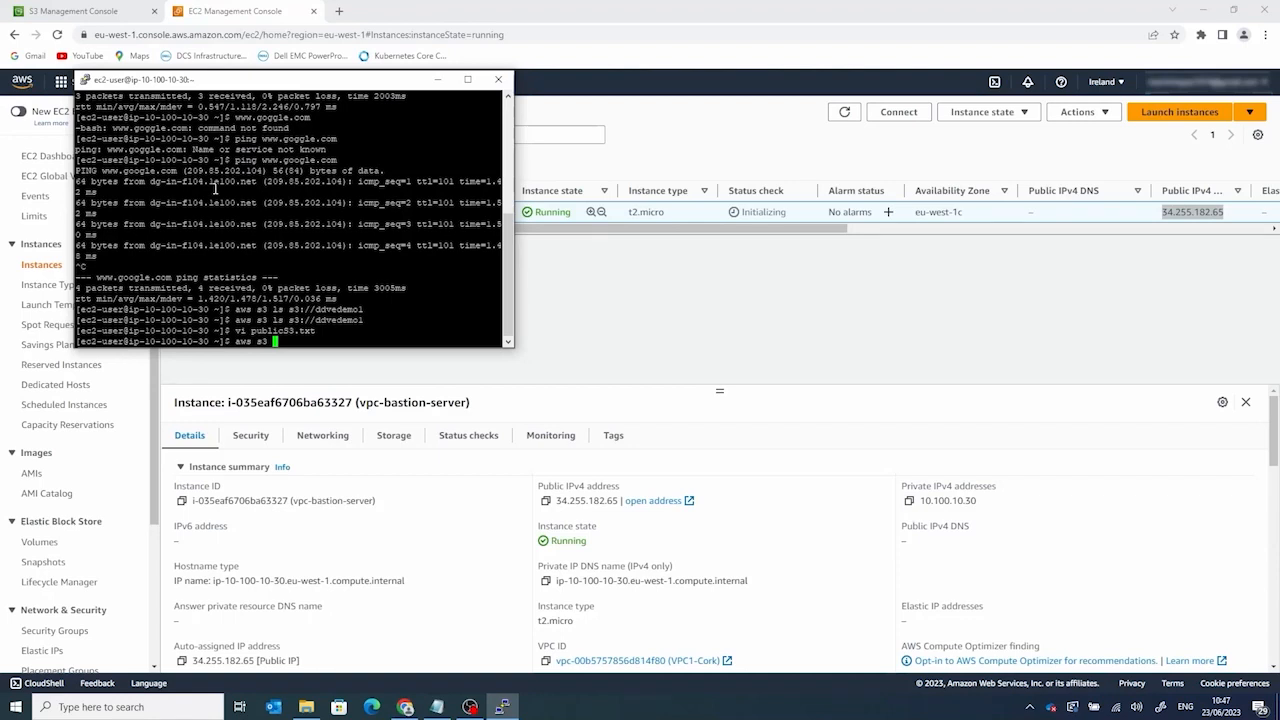
text(cp publicS3.txt s3://)
text(ddvedemo)
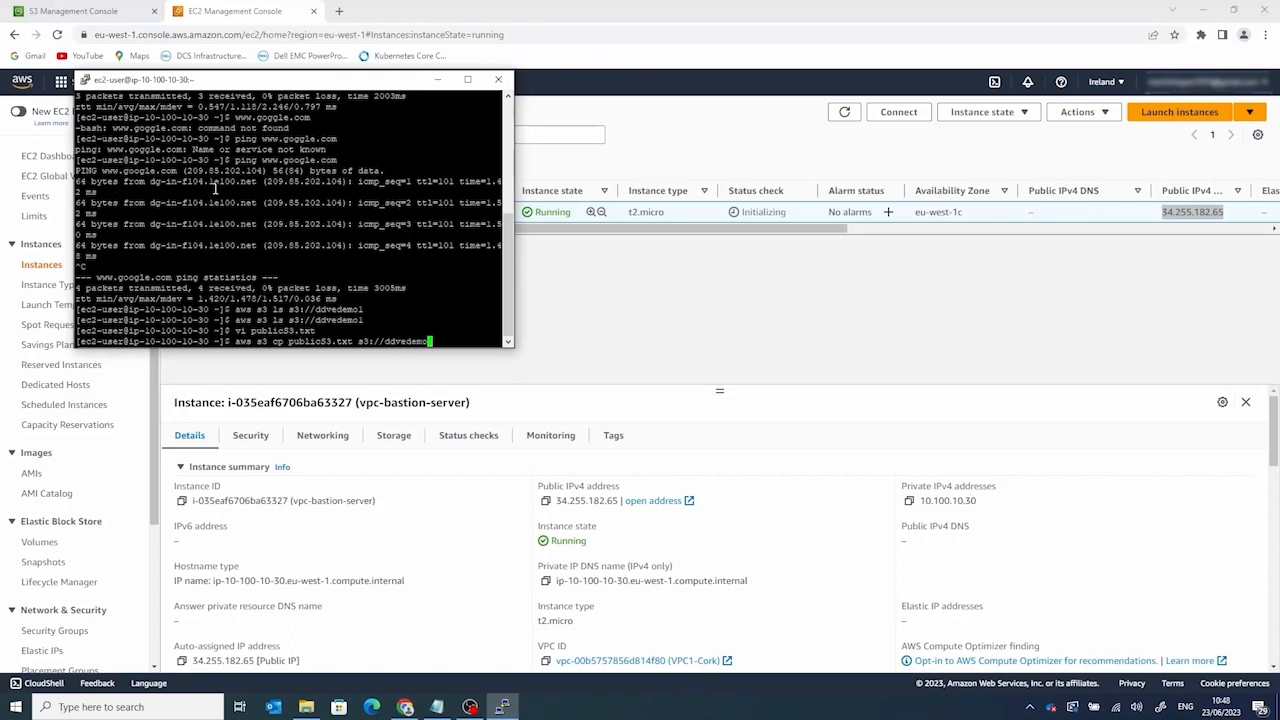
text(1)
key(Return)
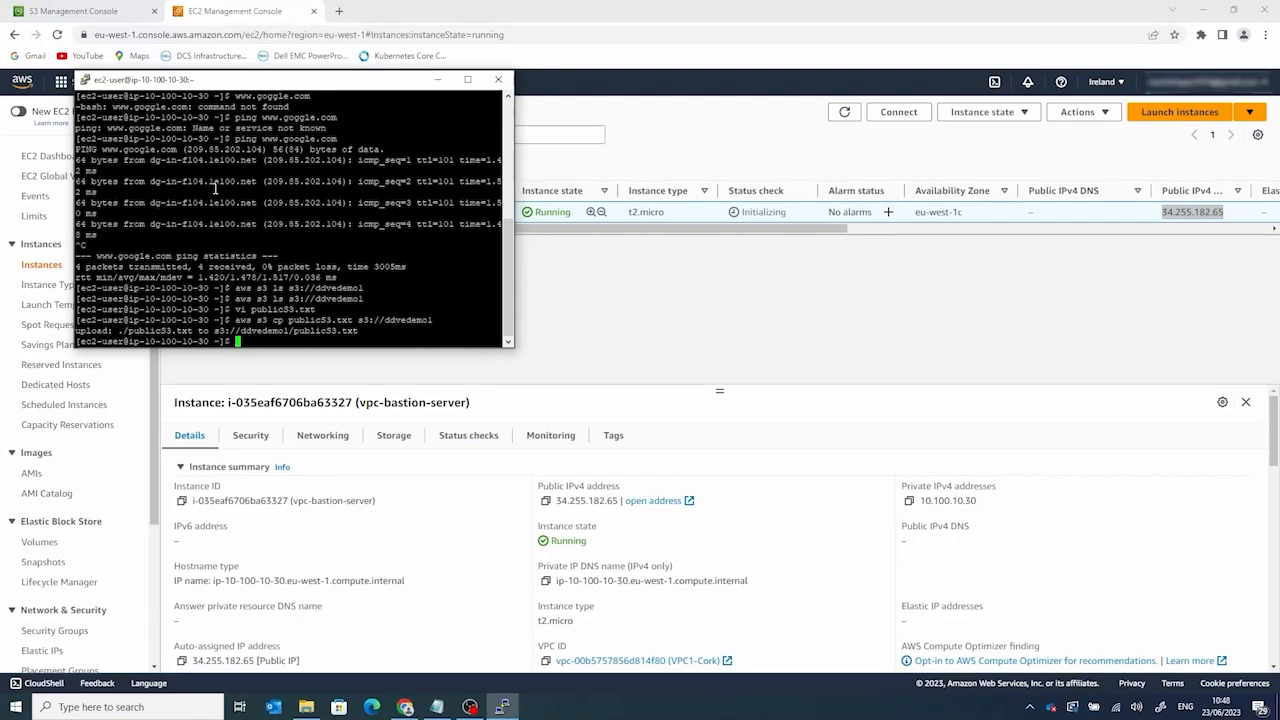
Step: Rerun the earlier aws s3 ls s3://ddvedemo1 command to check the bucket for the uploaded file
key(Up)
key(Up)
key(Up)
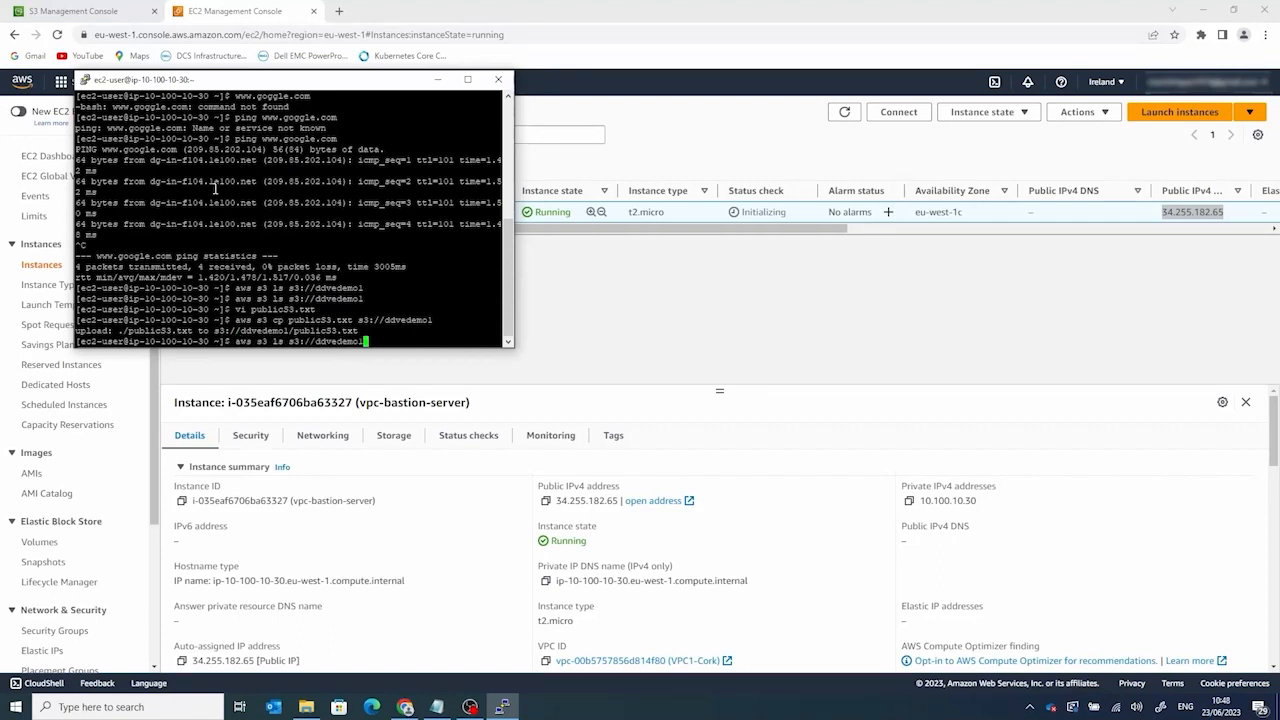
key(Return)
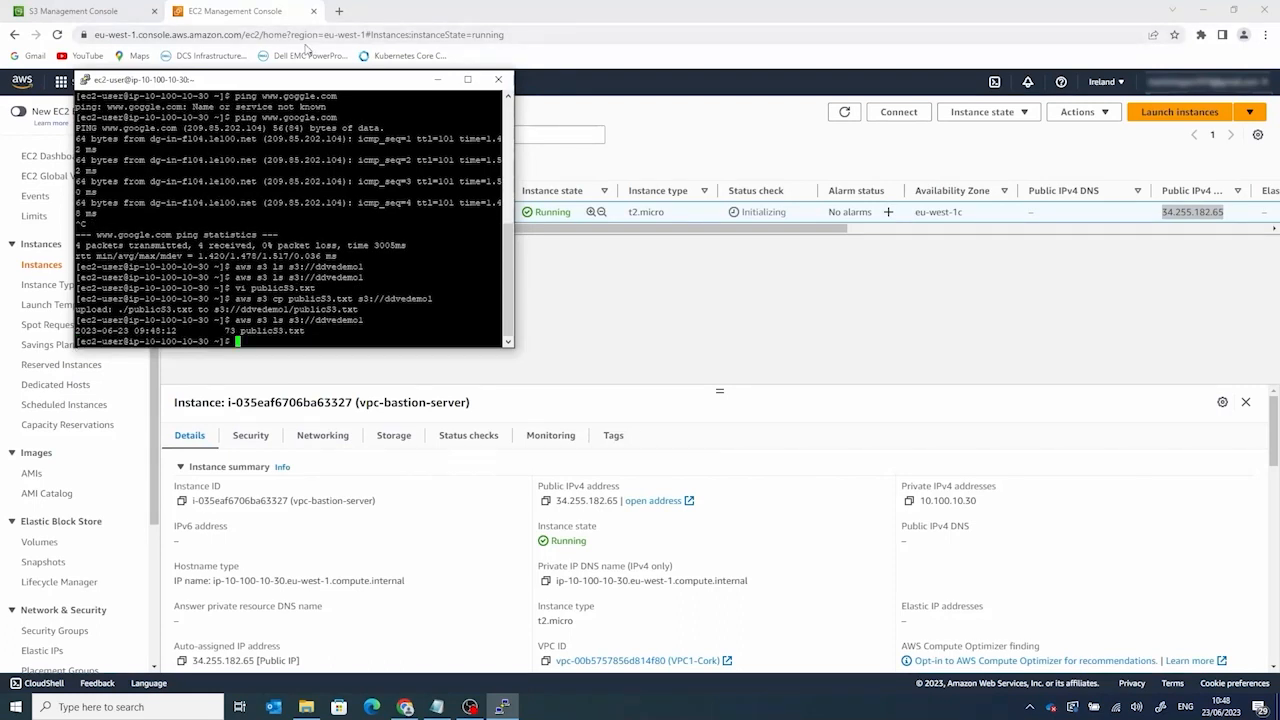
Step: Minimize the terminal, find the S3 service in the AWS console and open the ddvedemo1 bucket to check its objects
click(440, 85)
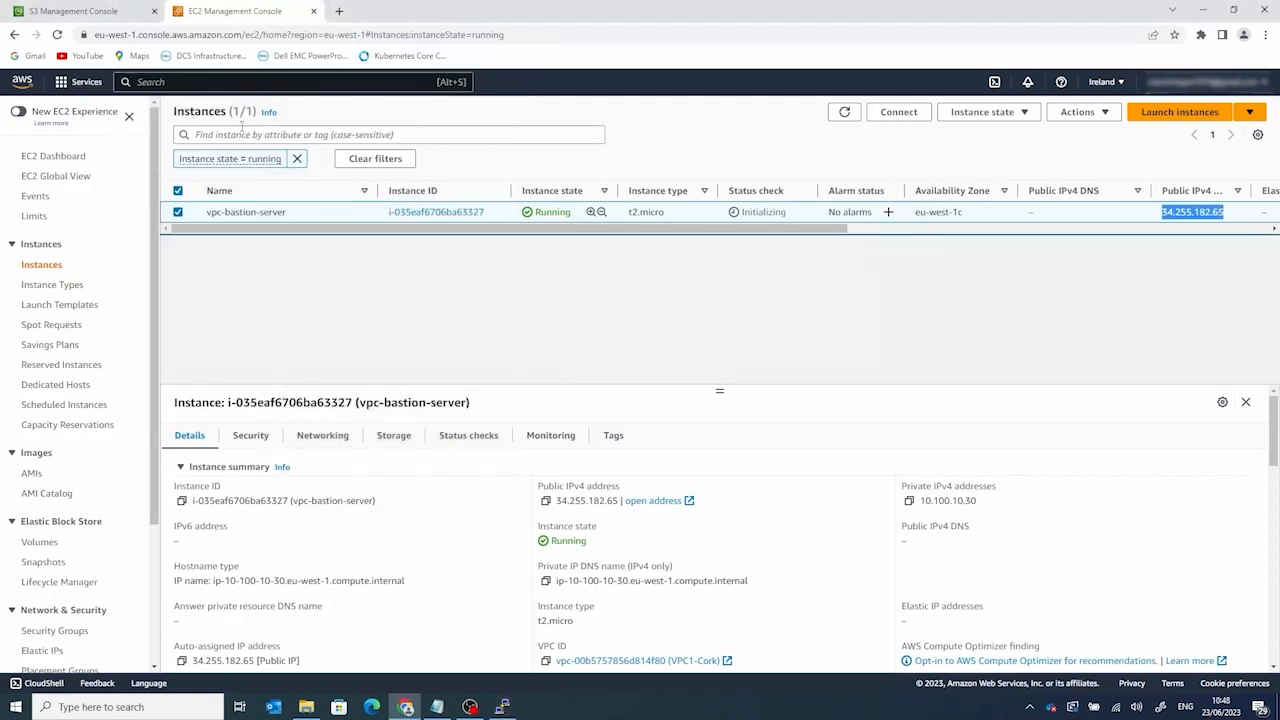
click(167, 82)
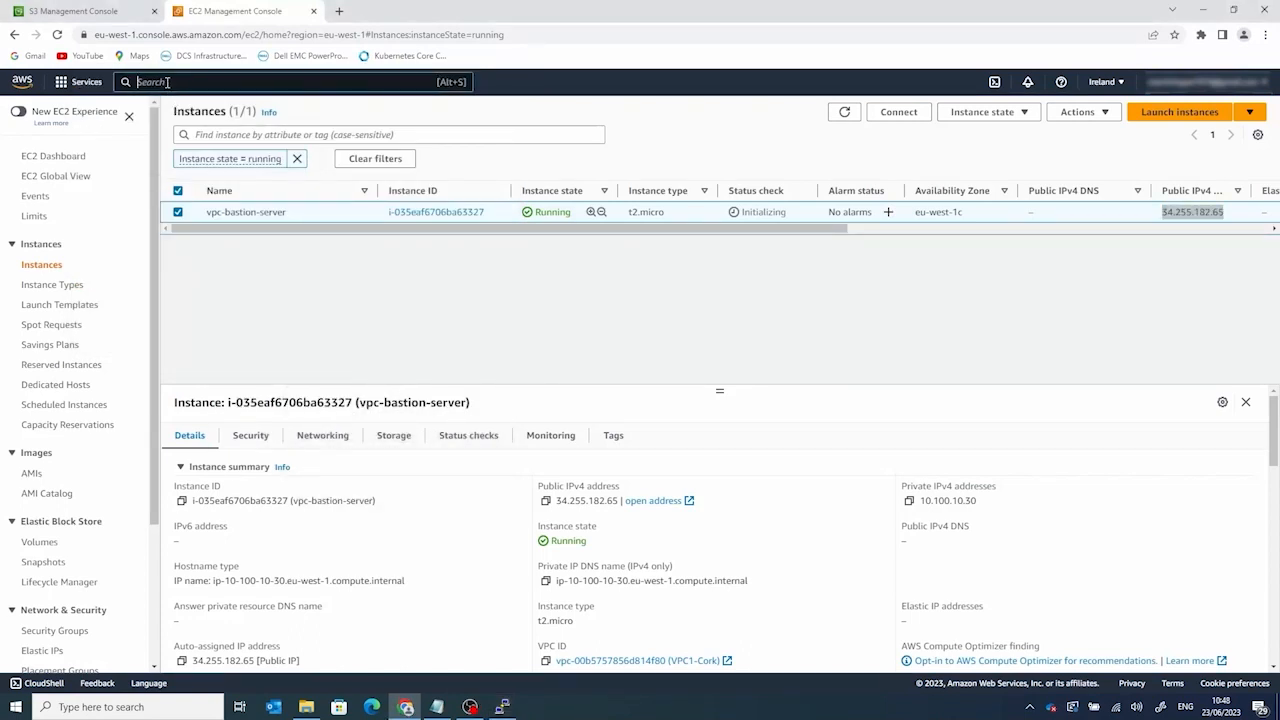
text(S3)
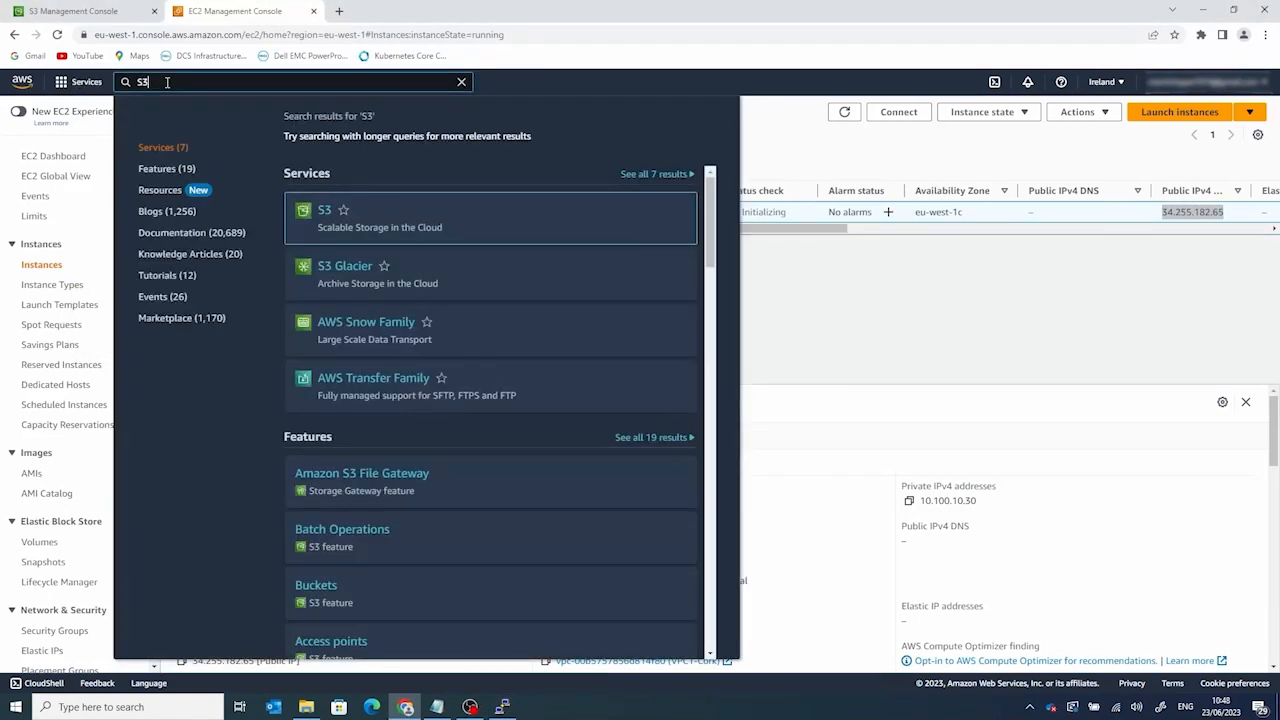
click(324, 211)
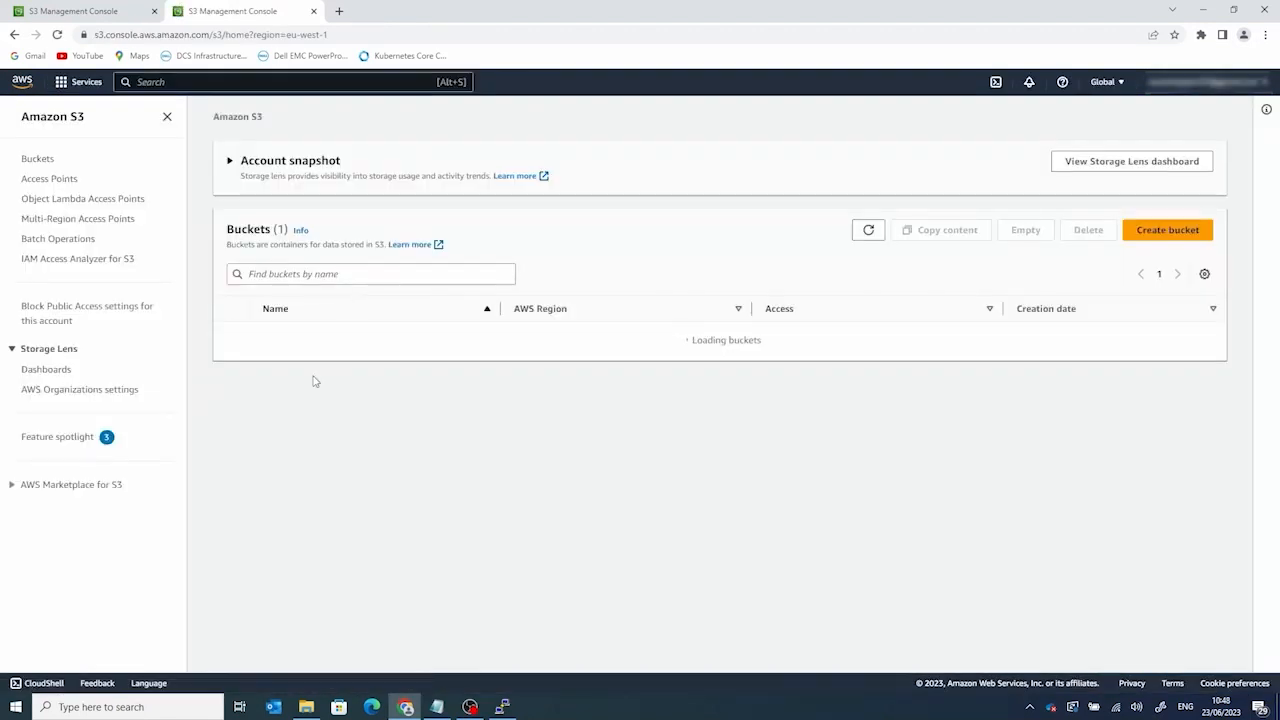
click(284, 333)
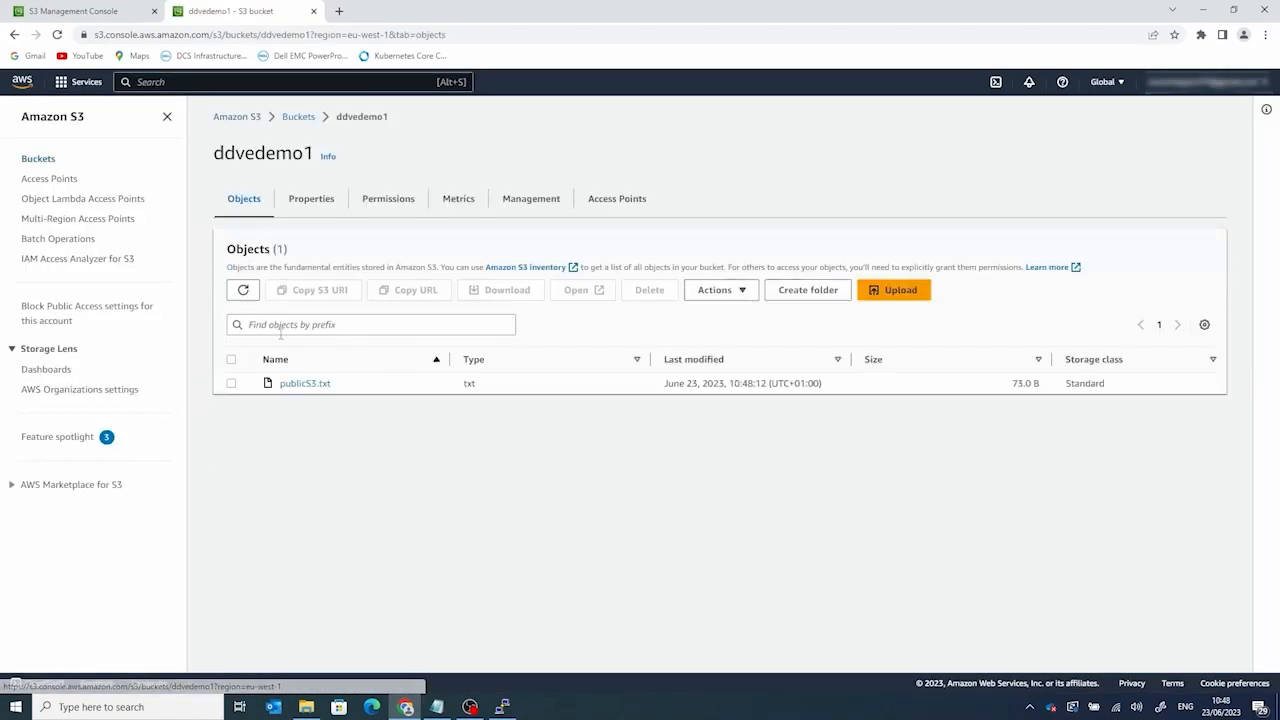
Step: Open the publicS3.txt object from the ddvedemo1 bucket to read its contents, and close the file view
click(306, 386)
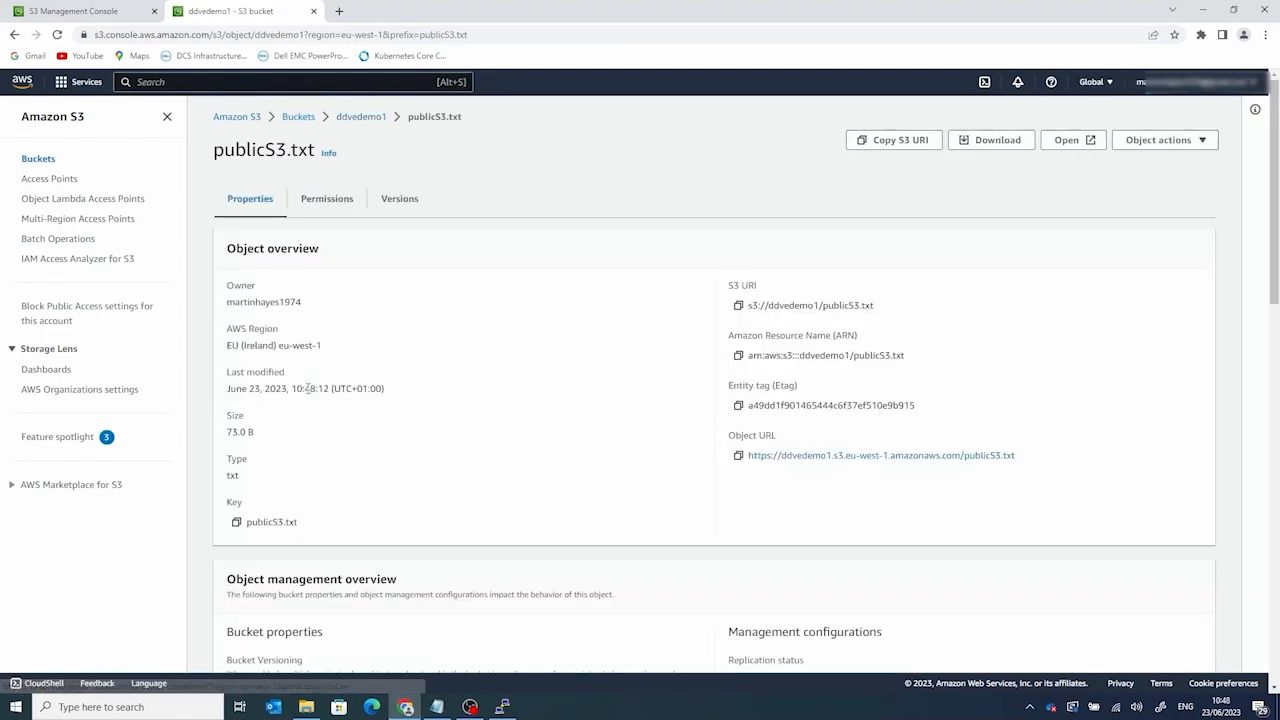
click(1065, 141)
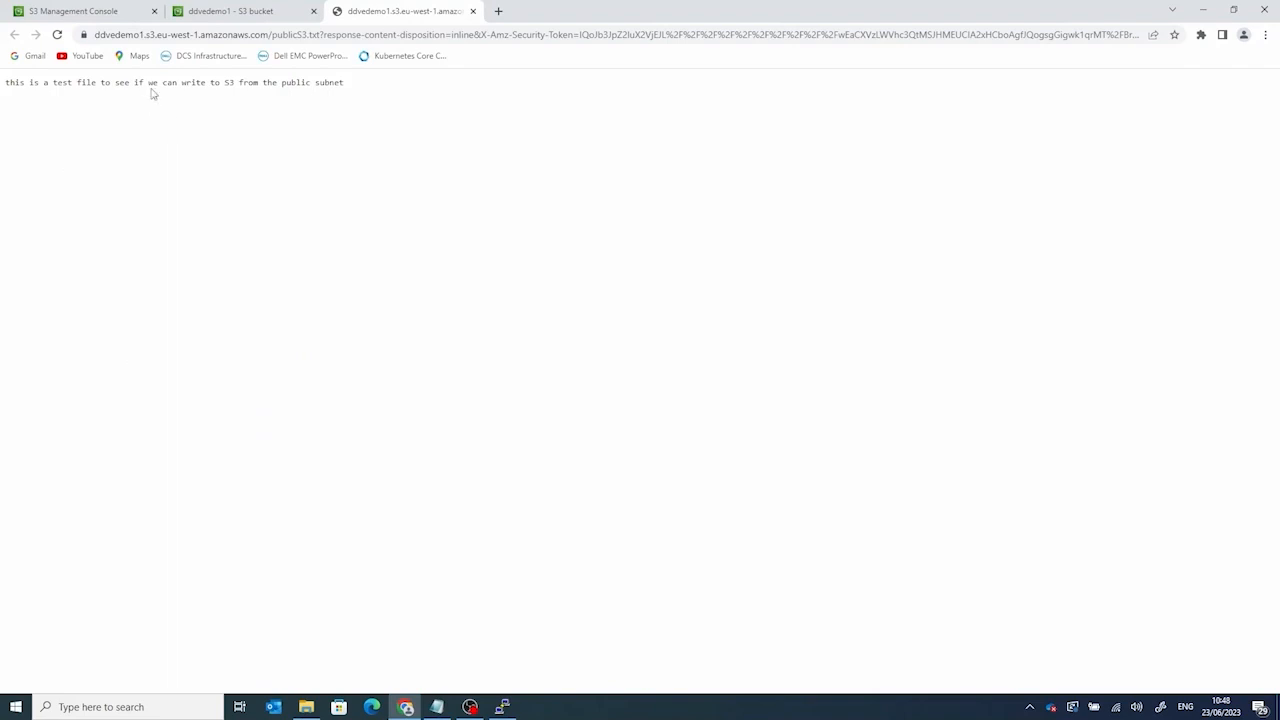
click(474, 12)
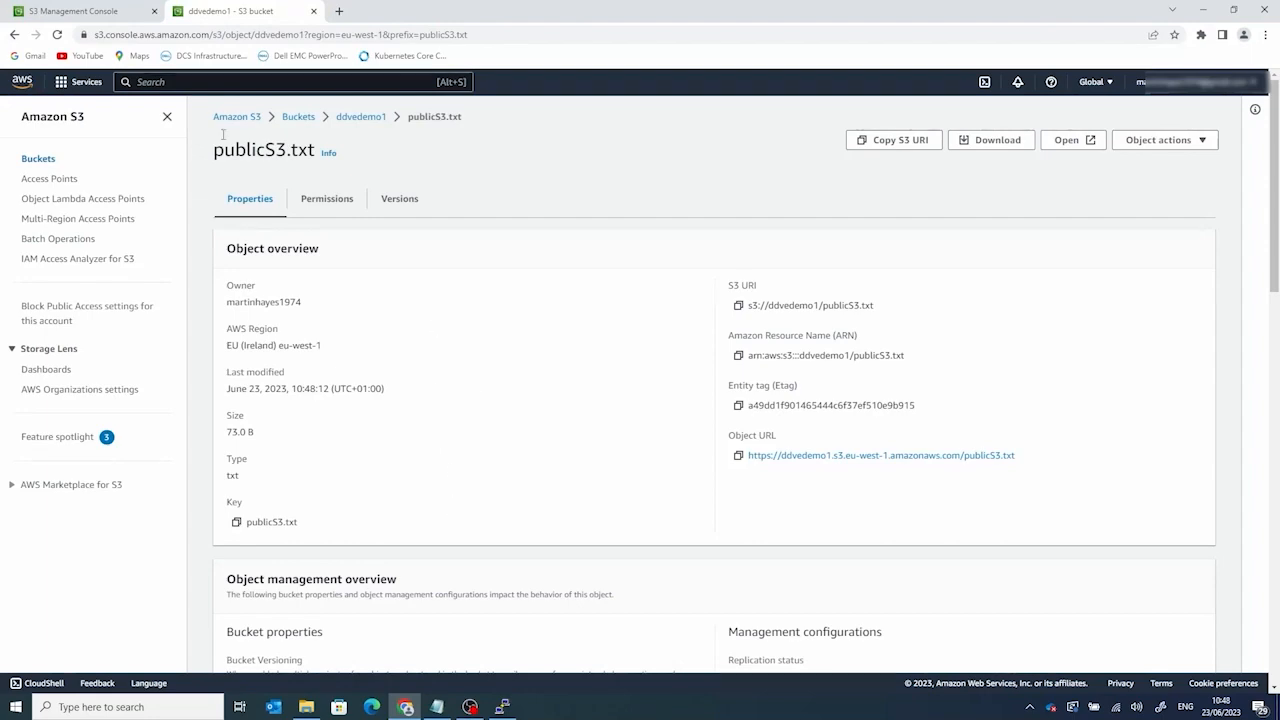
click(504, 708)
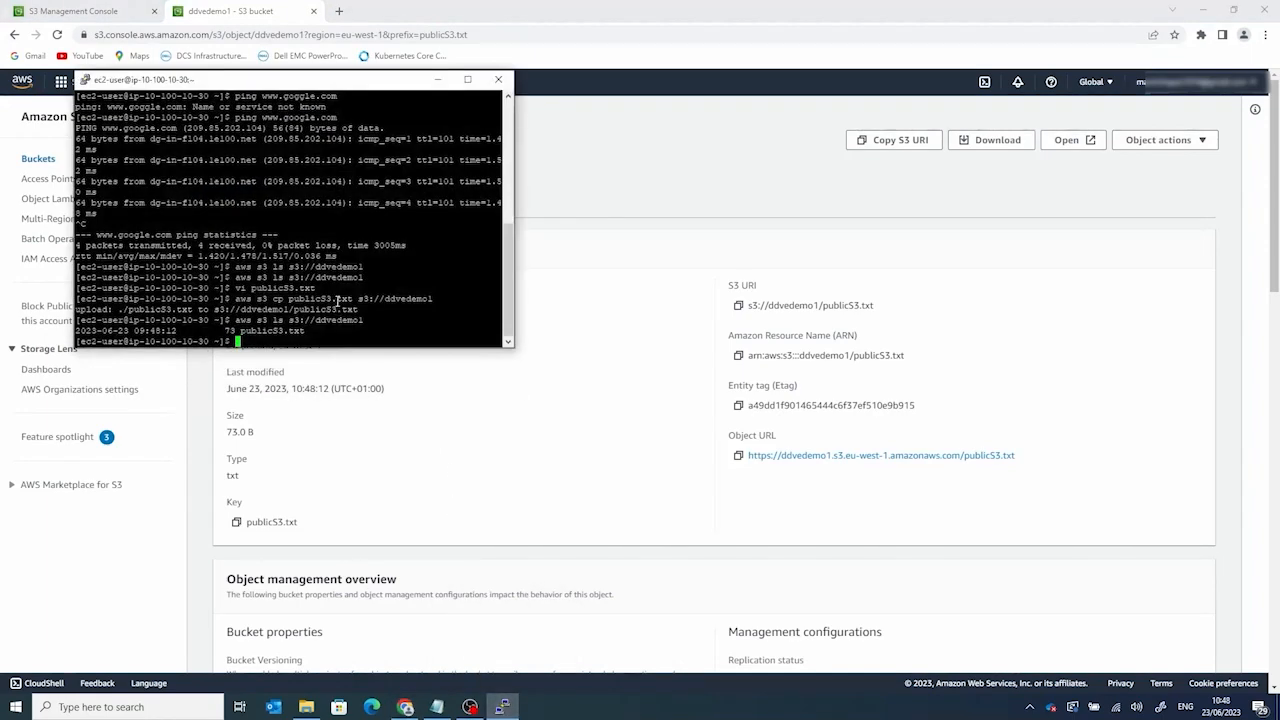
drag(300, 88, 476, 101)
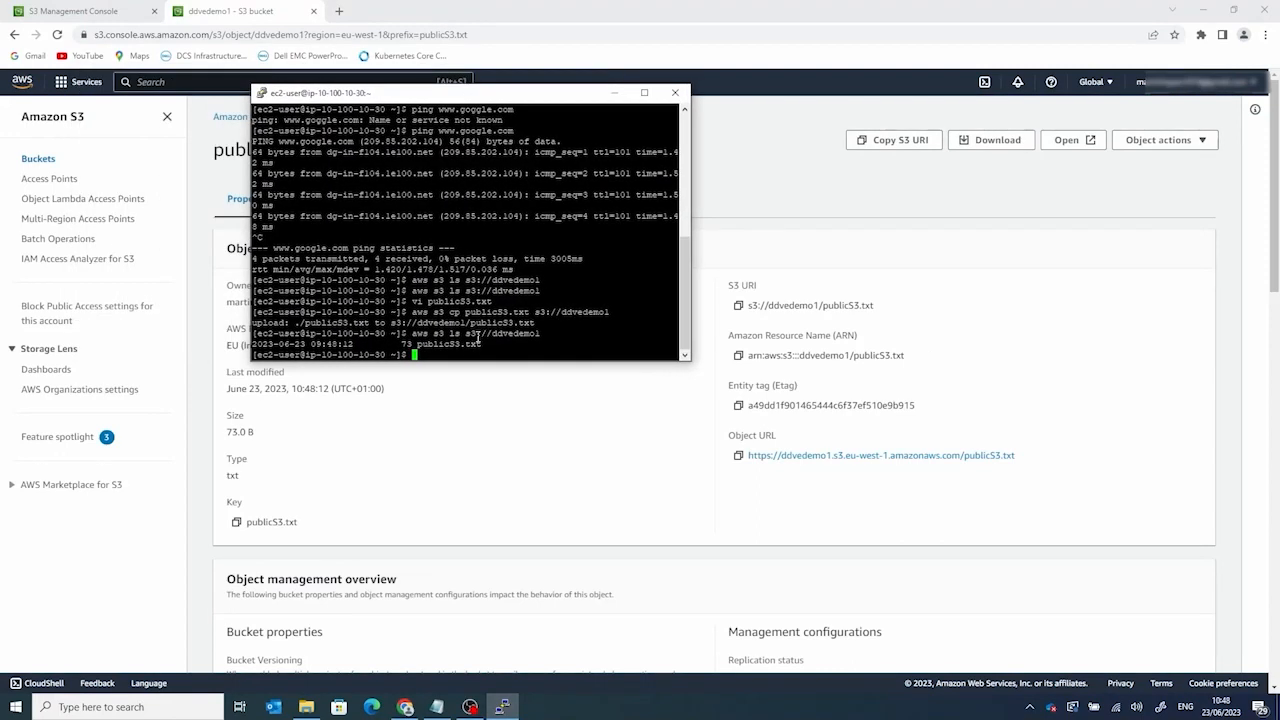
key(Return)
key(Return)
key(Return)
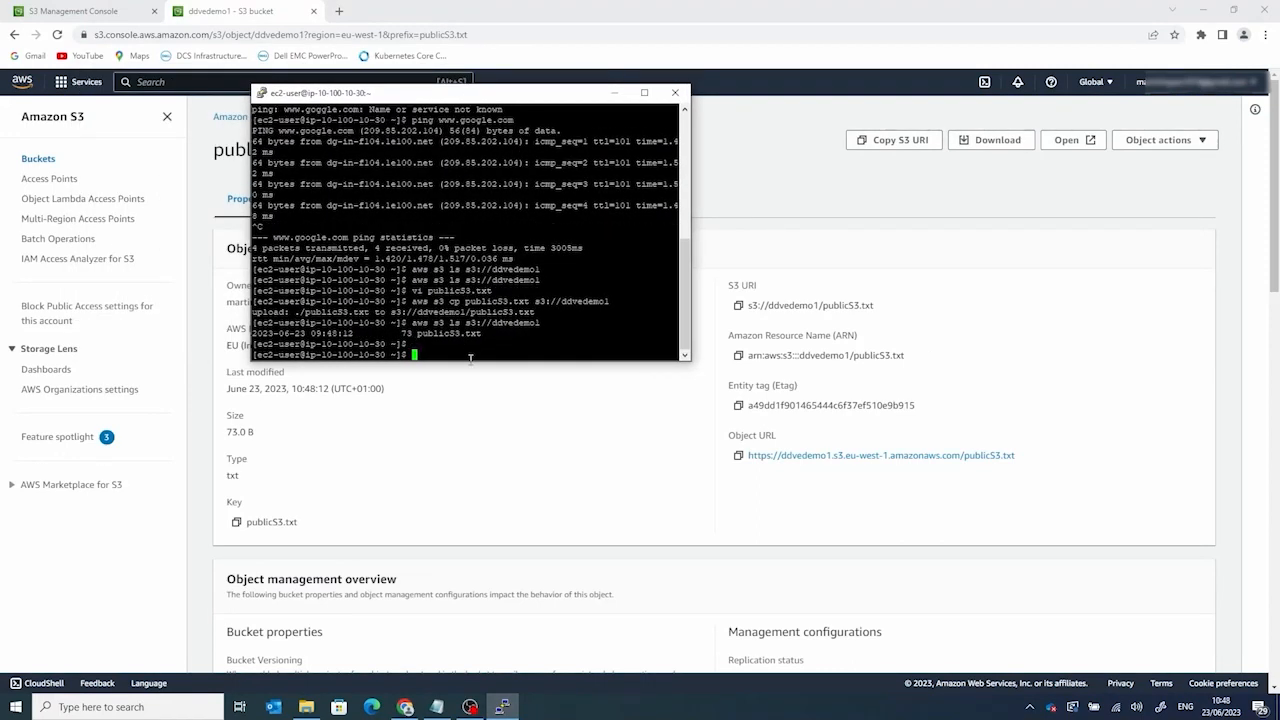
drag(476, 93, 894, 108)
Step: Find the EC2 service in the AWS console and open the list of running instances
click(153, 83)
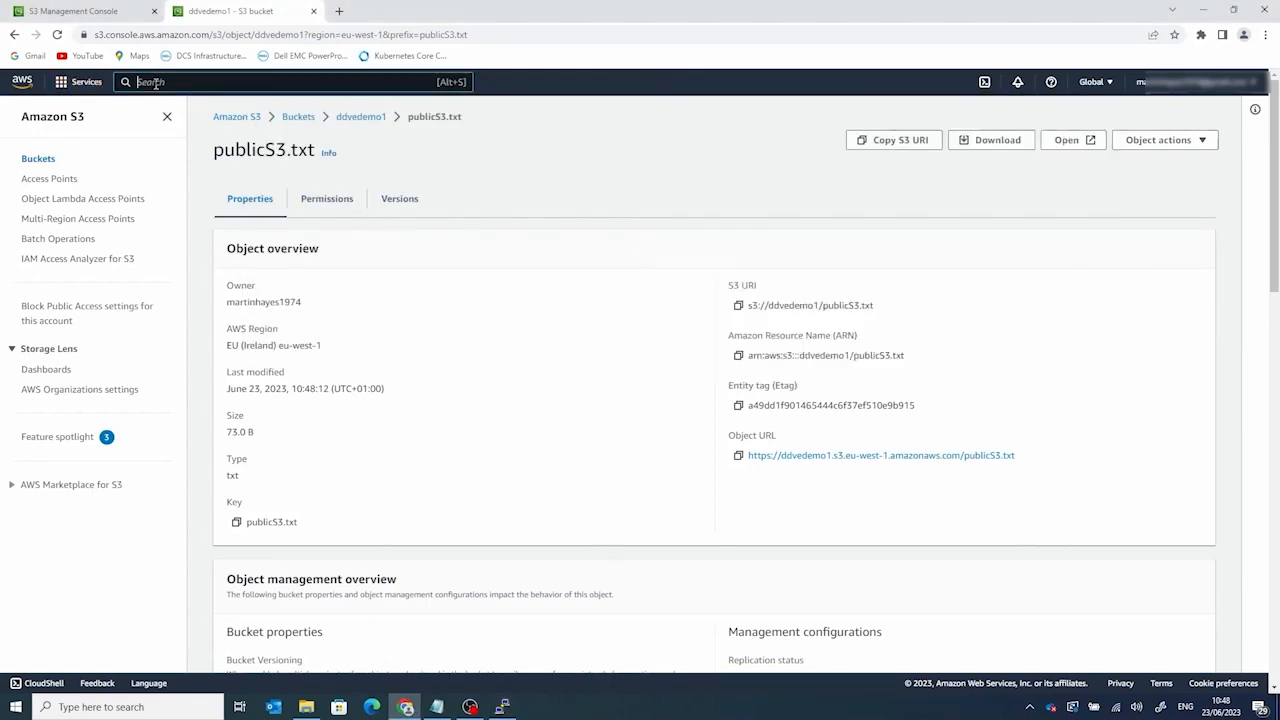
text(EC)
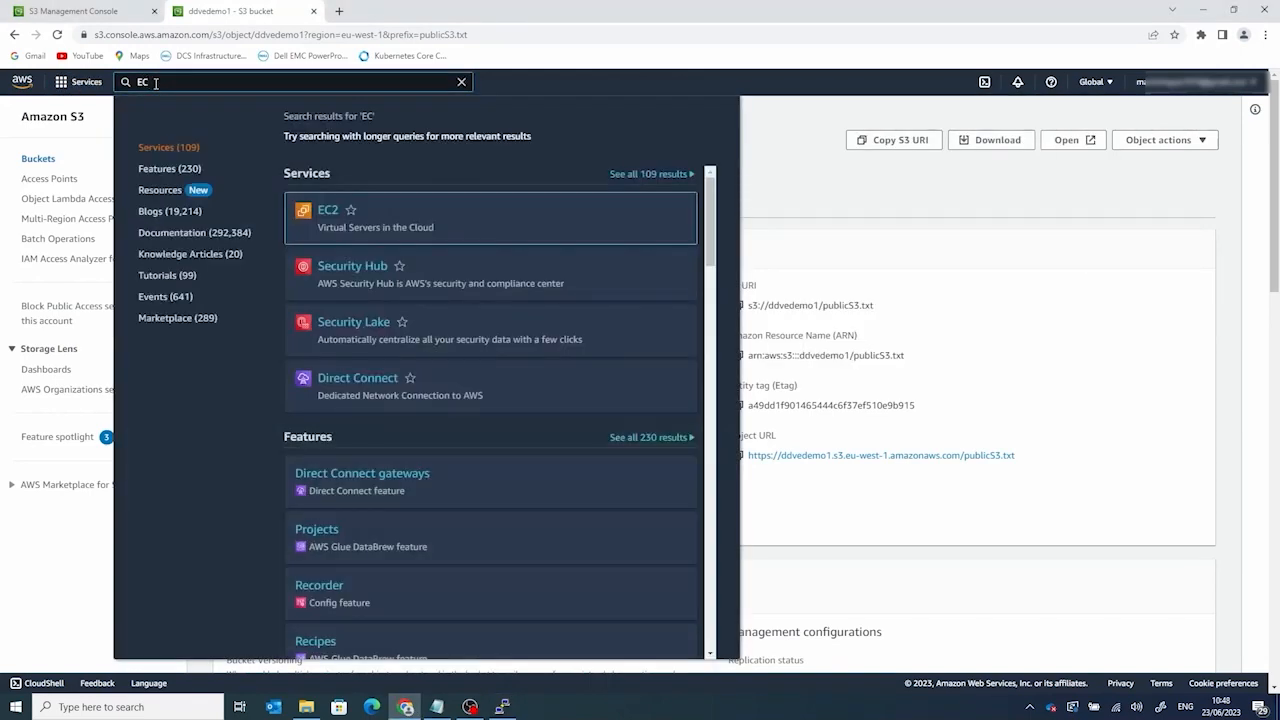
click(326, 210)
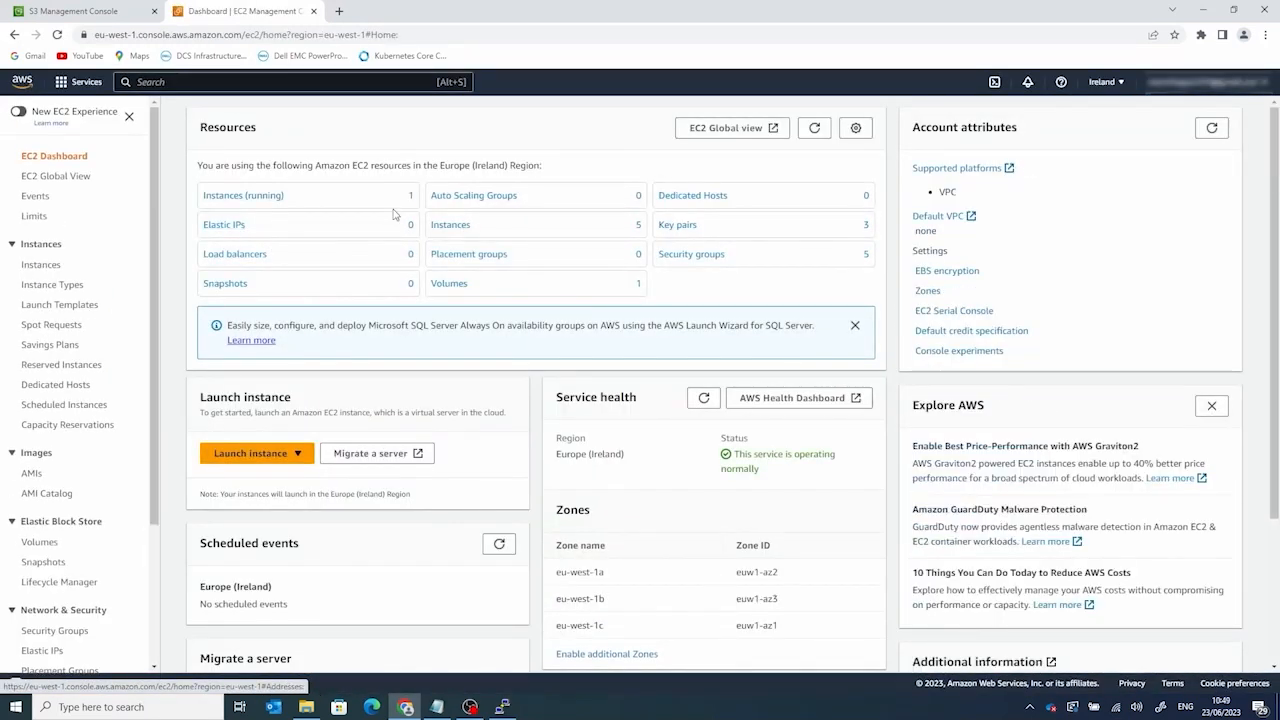
click(248, 196)
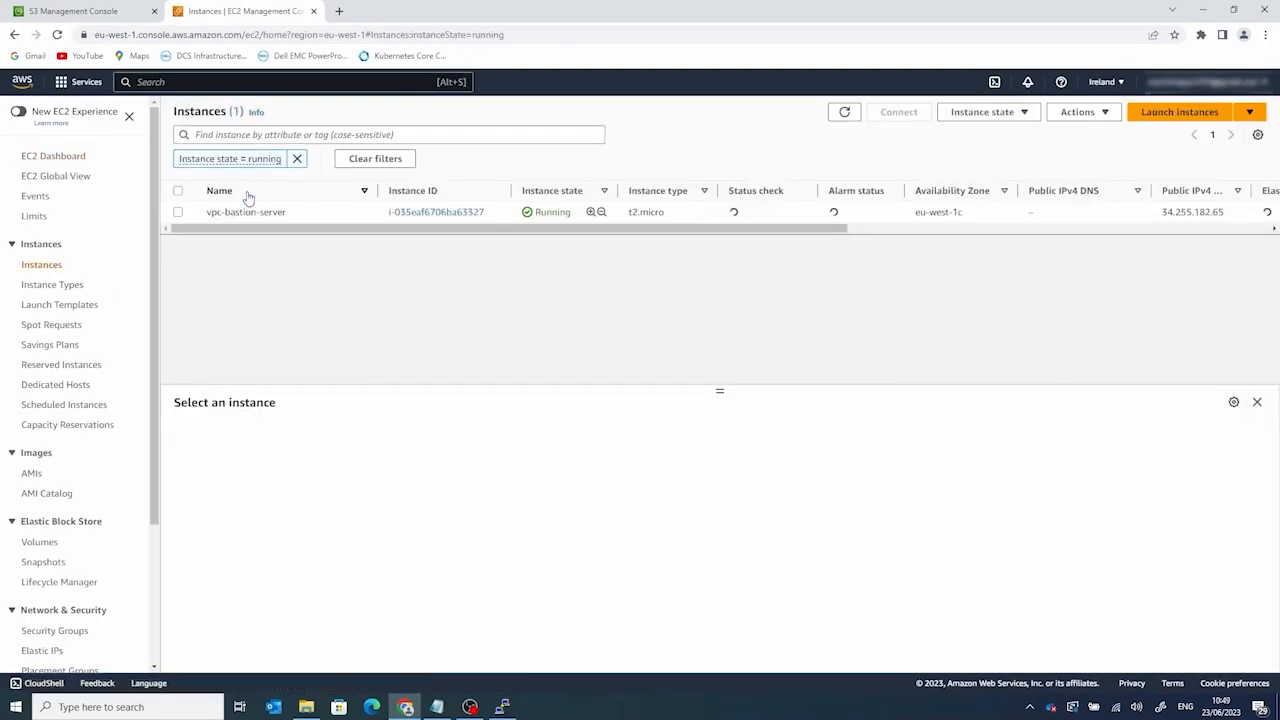
Step: Start launching a new EC2 instance and name it vpc-private-ddve
click(1170, 114)
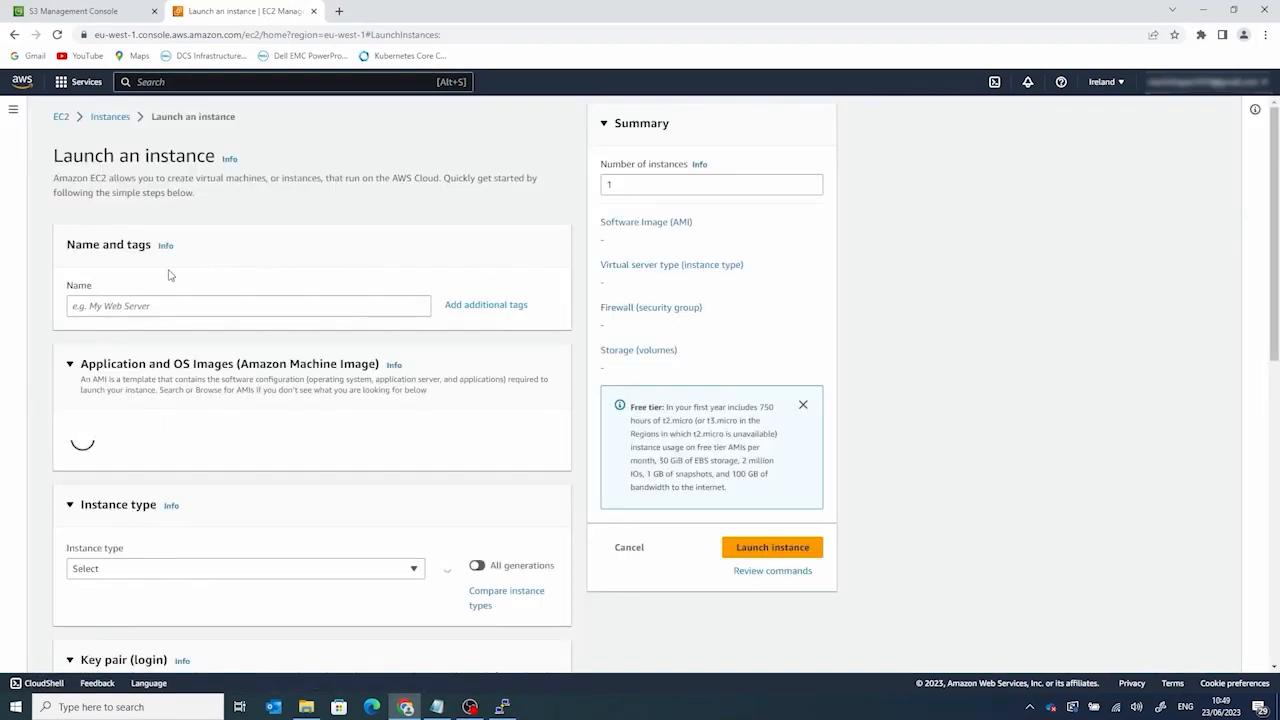
click(127, 306)
text(v)
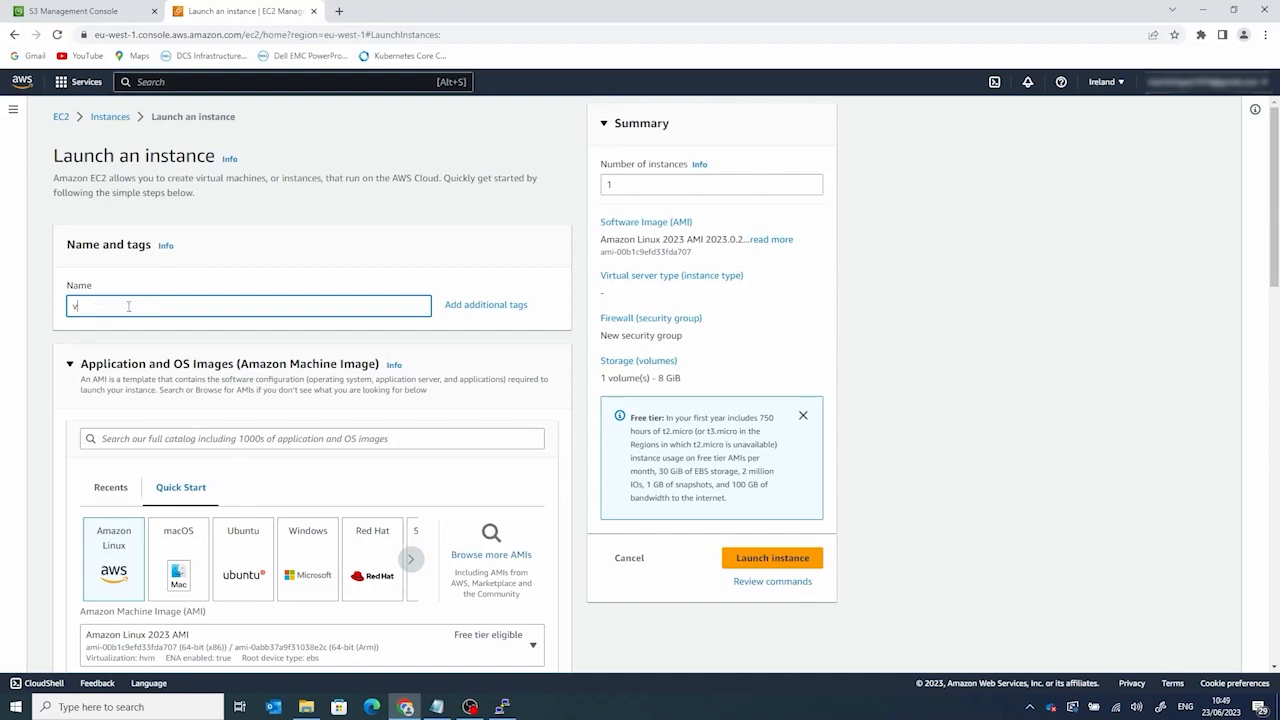
text(pc-private-ddve)
Step: Choose PribateSubnetKeyPair as the login key pair for the new instance
scroll(157, 463, down, 3)
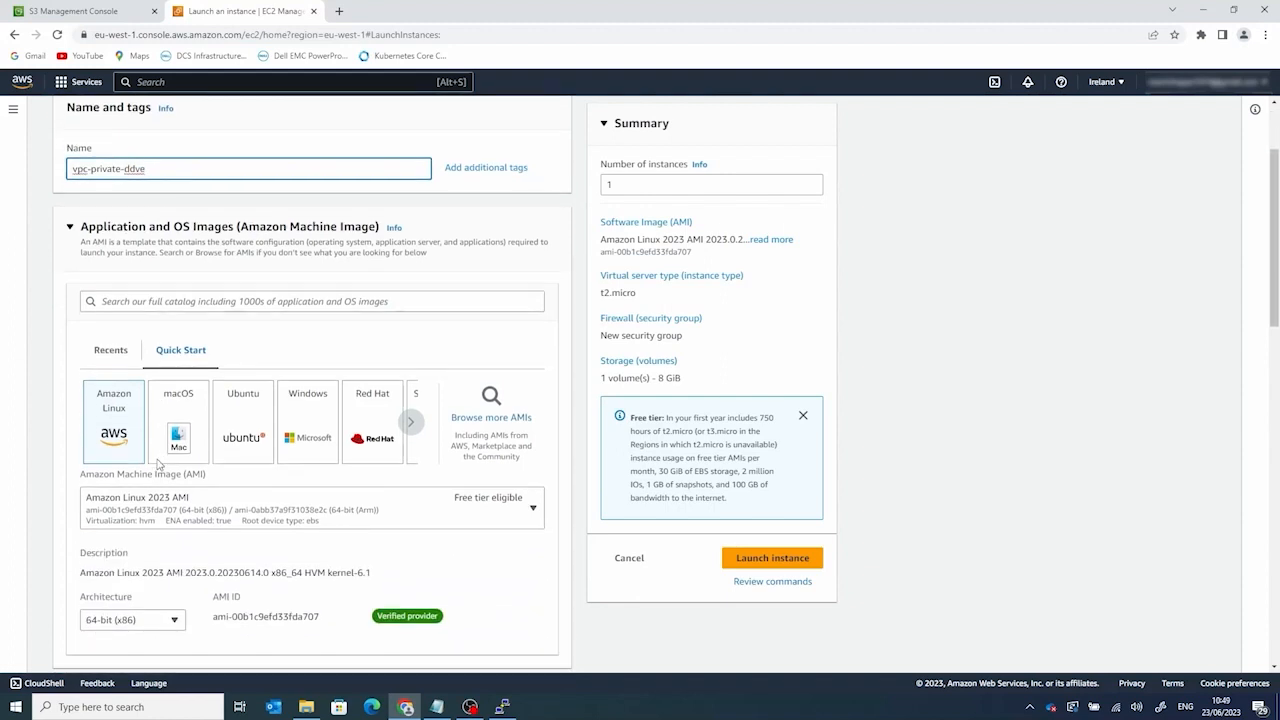
scroll(157, 463, down, 2)
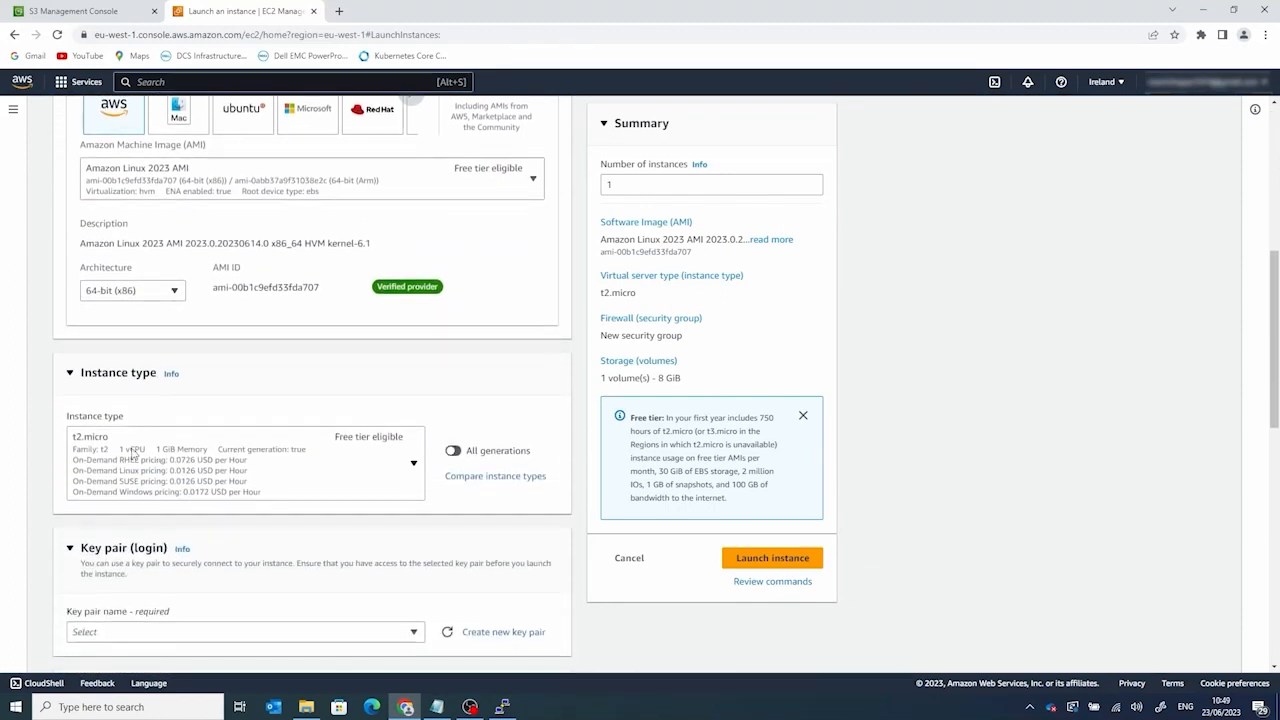
scroll(131, 474, down, 2)
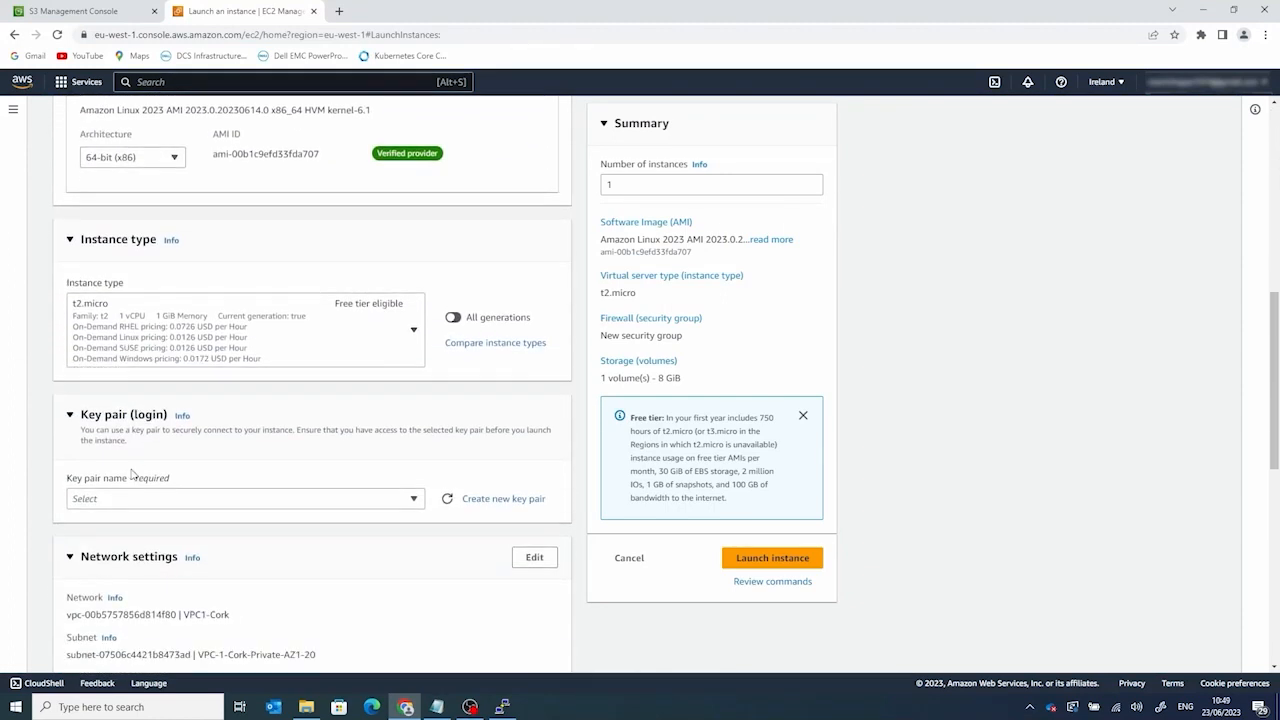
click(414, 498)
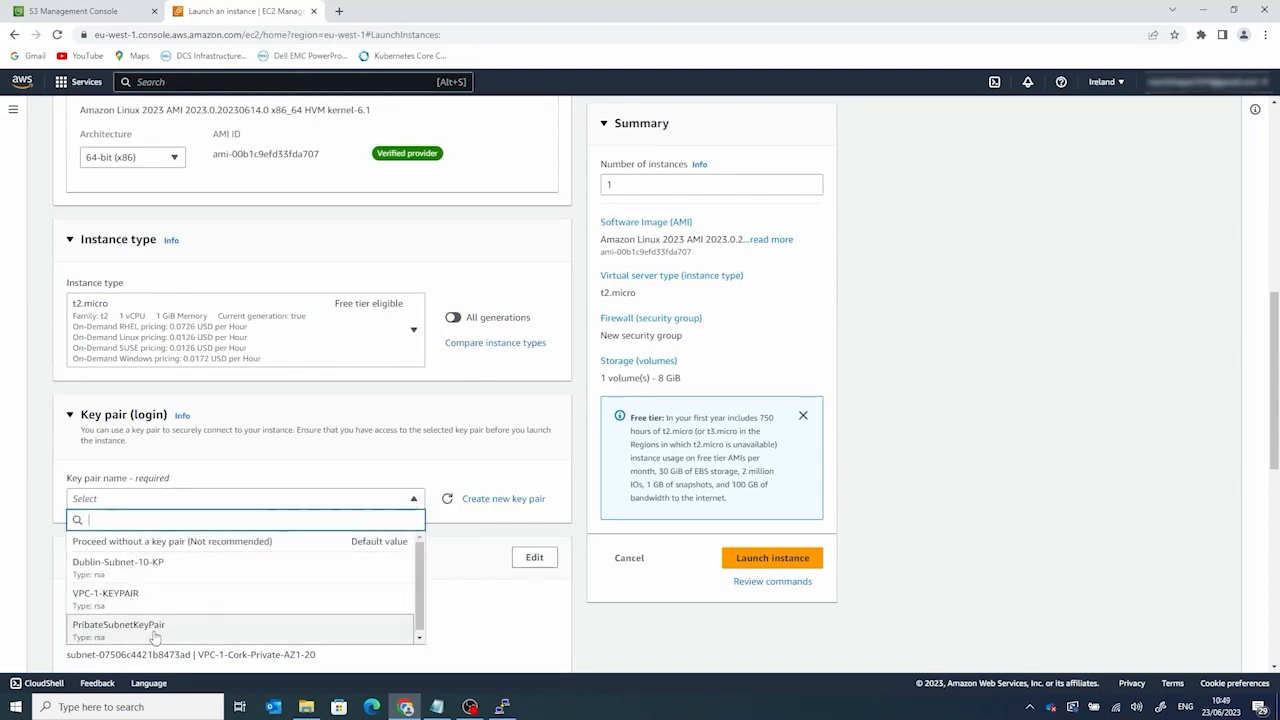
click(155, 628)
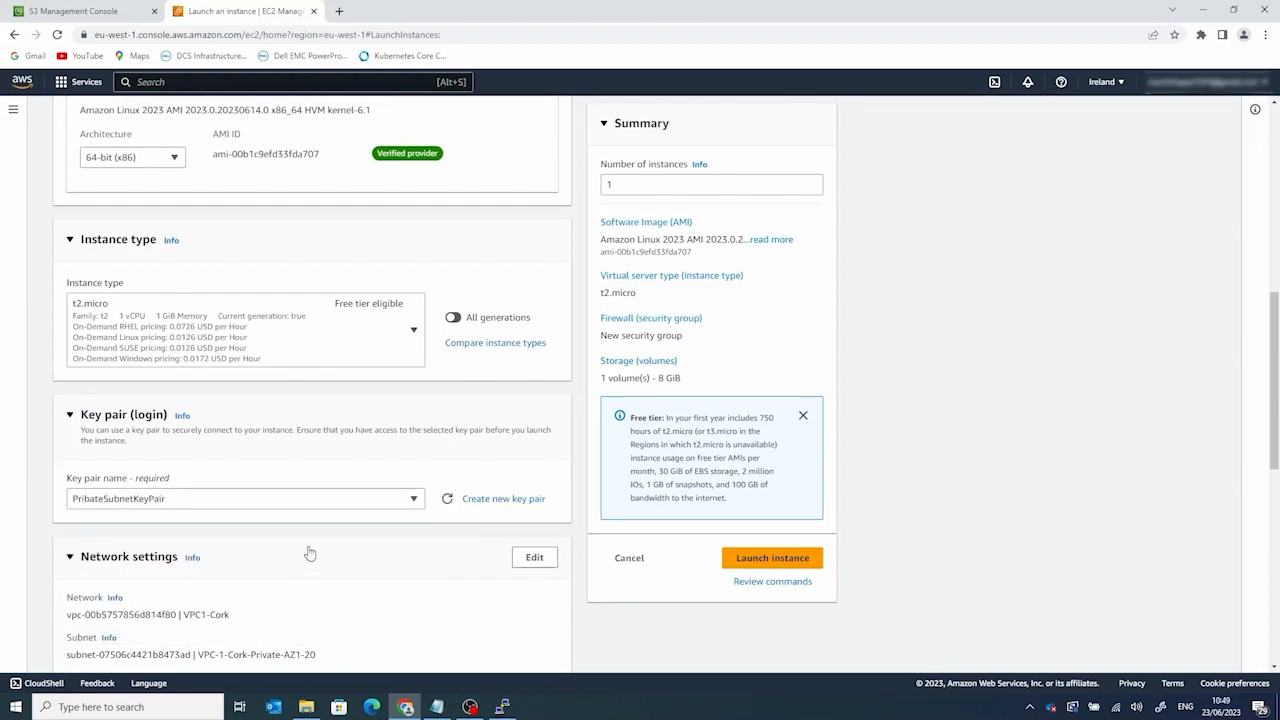
Step: Use an existing security group in the network settings and assign launch-wizard-1 to the instance
scroll(310, 553, down, 1)
scroll(334, 529, down, 2)
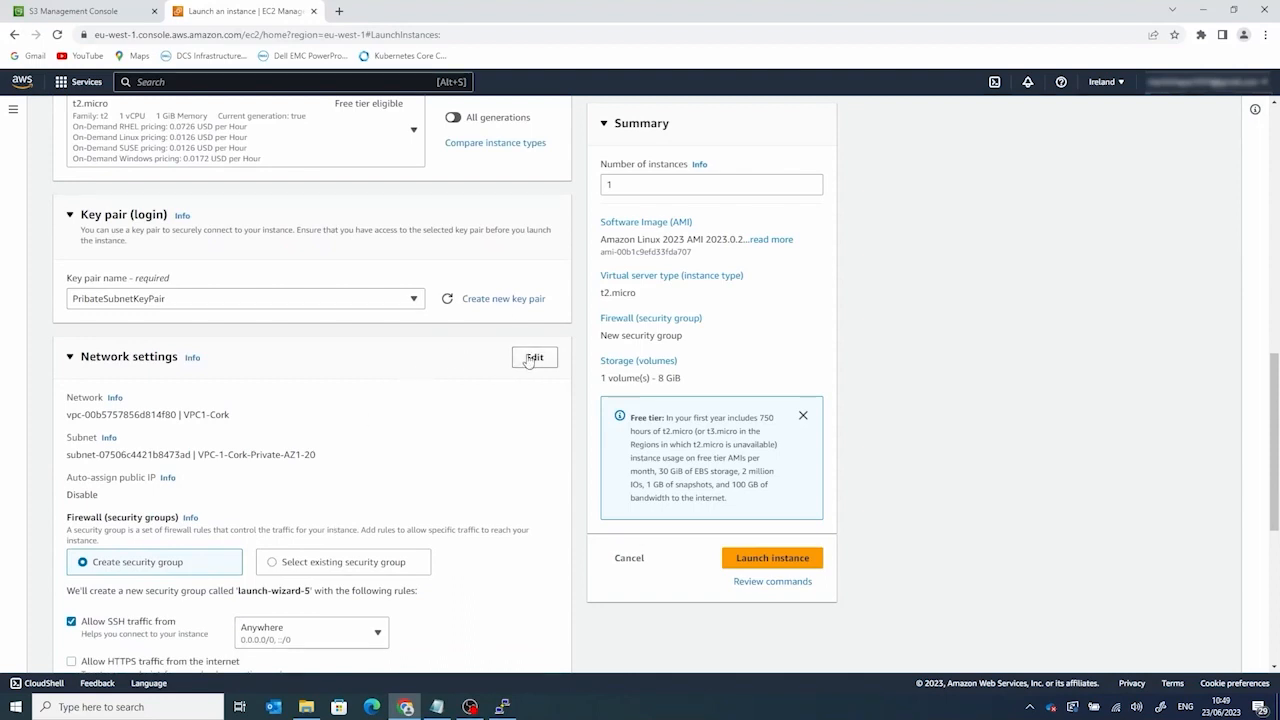
scroll(467, 467, down, 2)
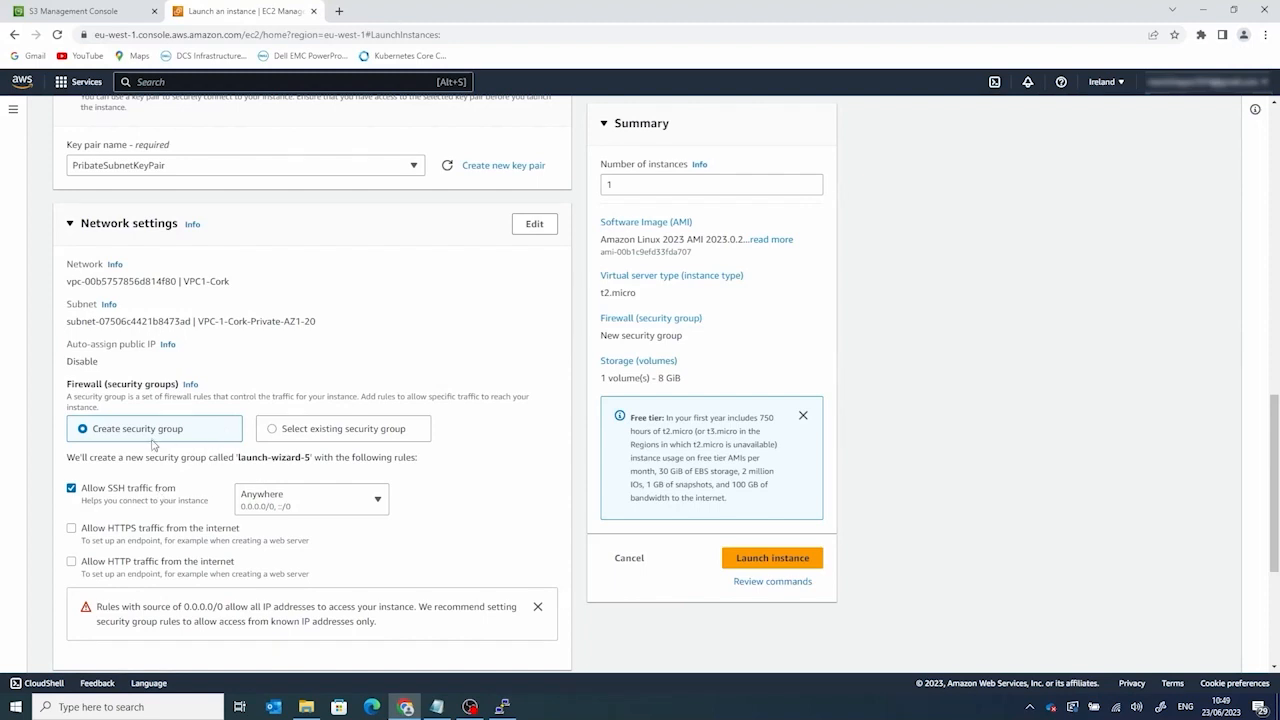
click(273, 429)
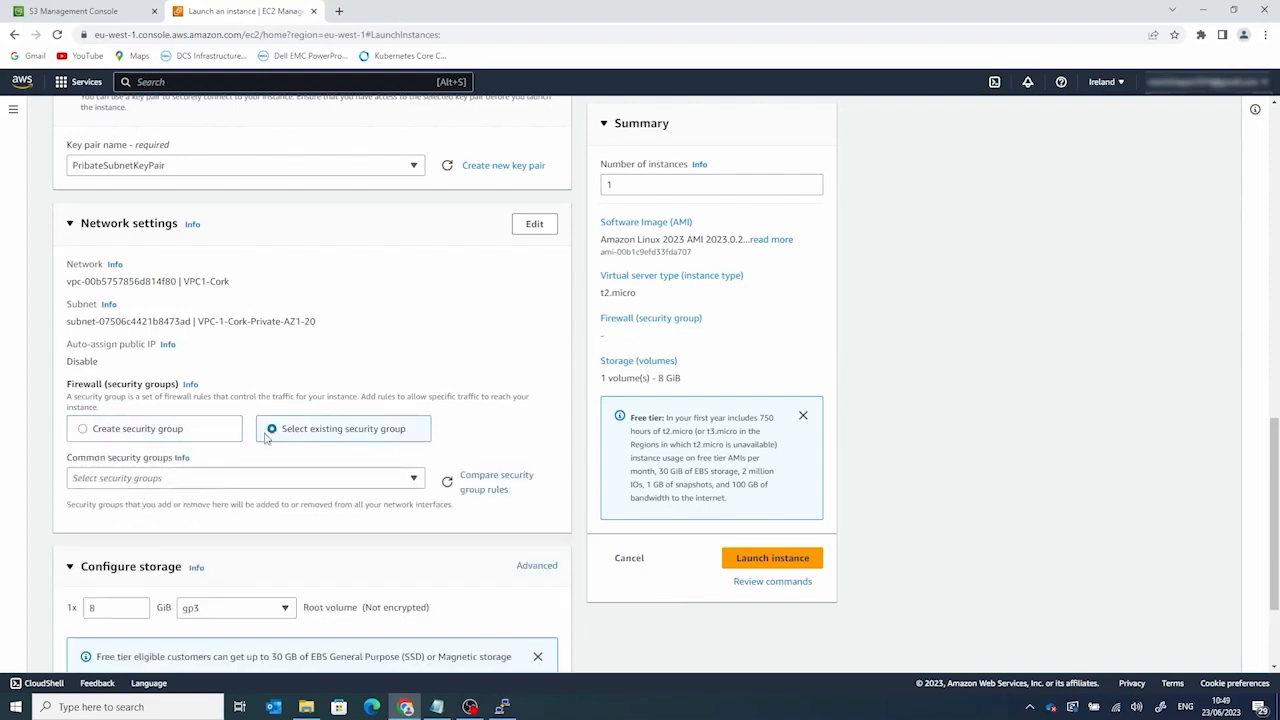
click(387, 482)
scroll(140, 612, down, 1)
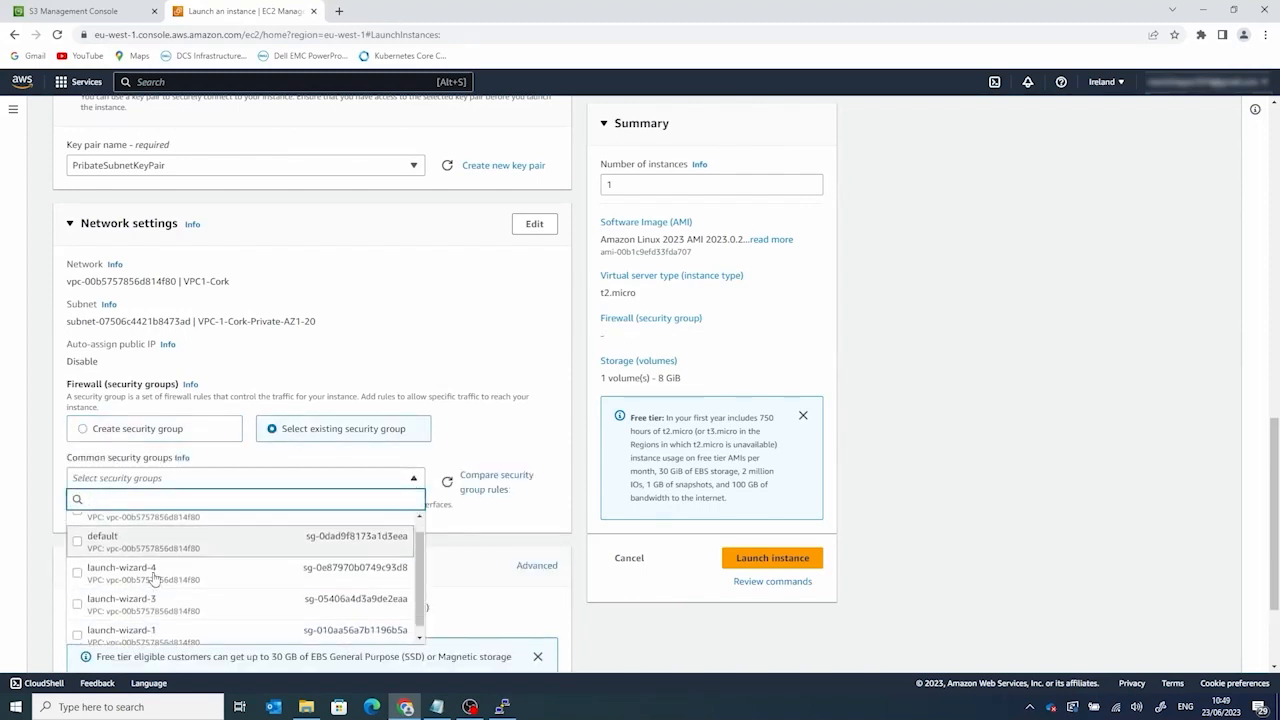
click(140, 630)
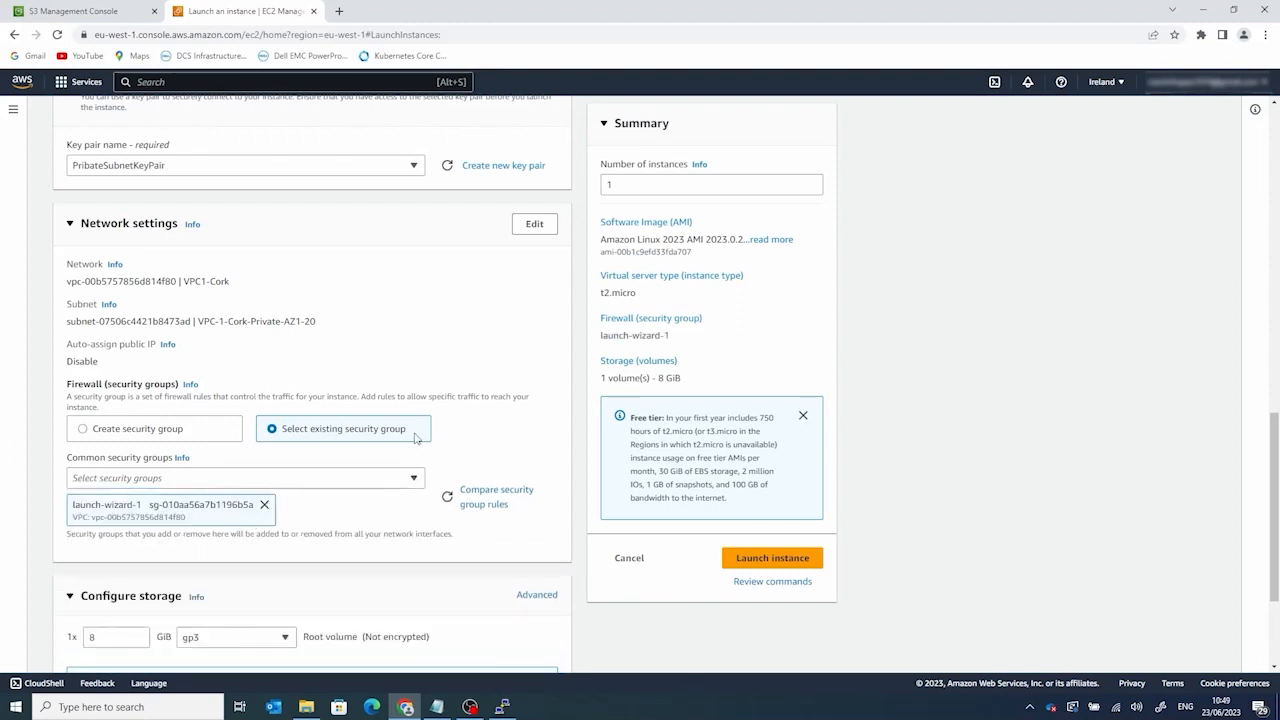
Step: Expand the advanced details and set the IAM instance profile to DDVES3
scroll(420, 437, down, 3)
scroll(418, 437, up, 1)
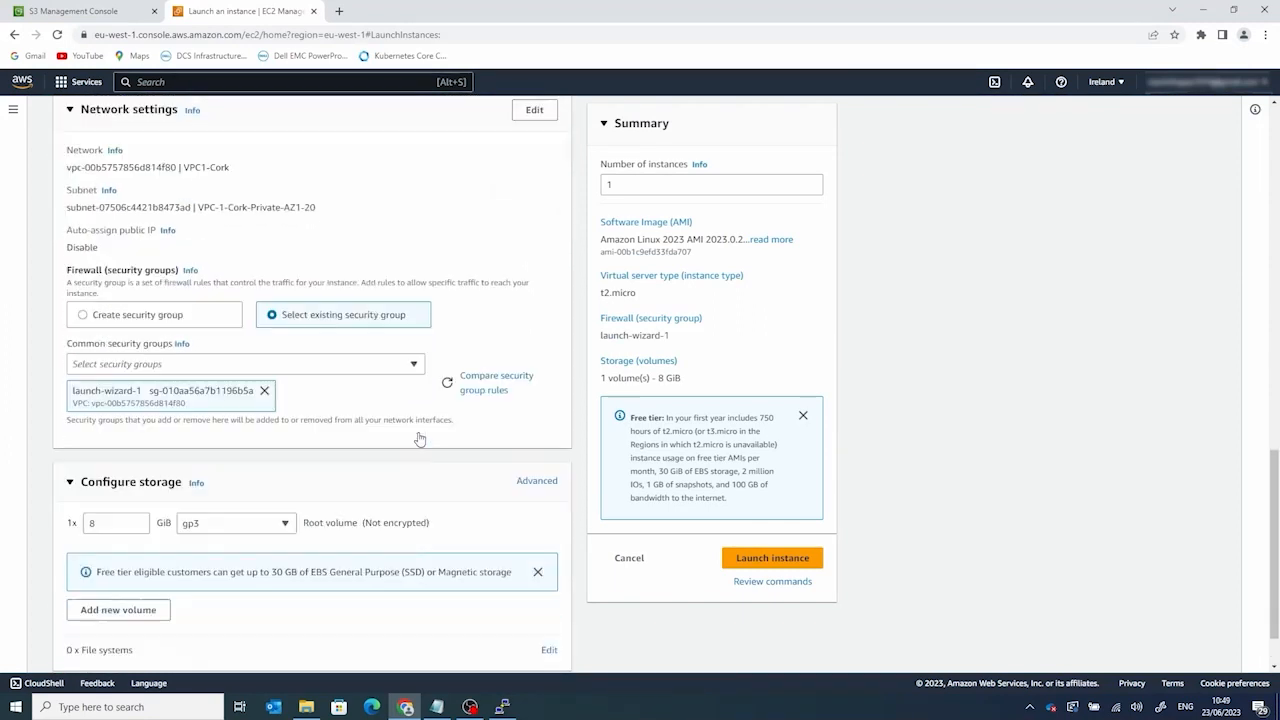
scroll(415, 450, down, 1)
click(88, 636)
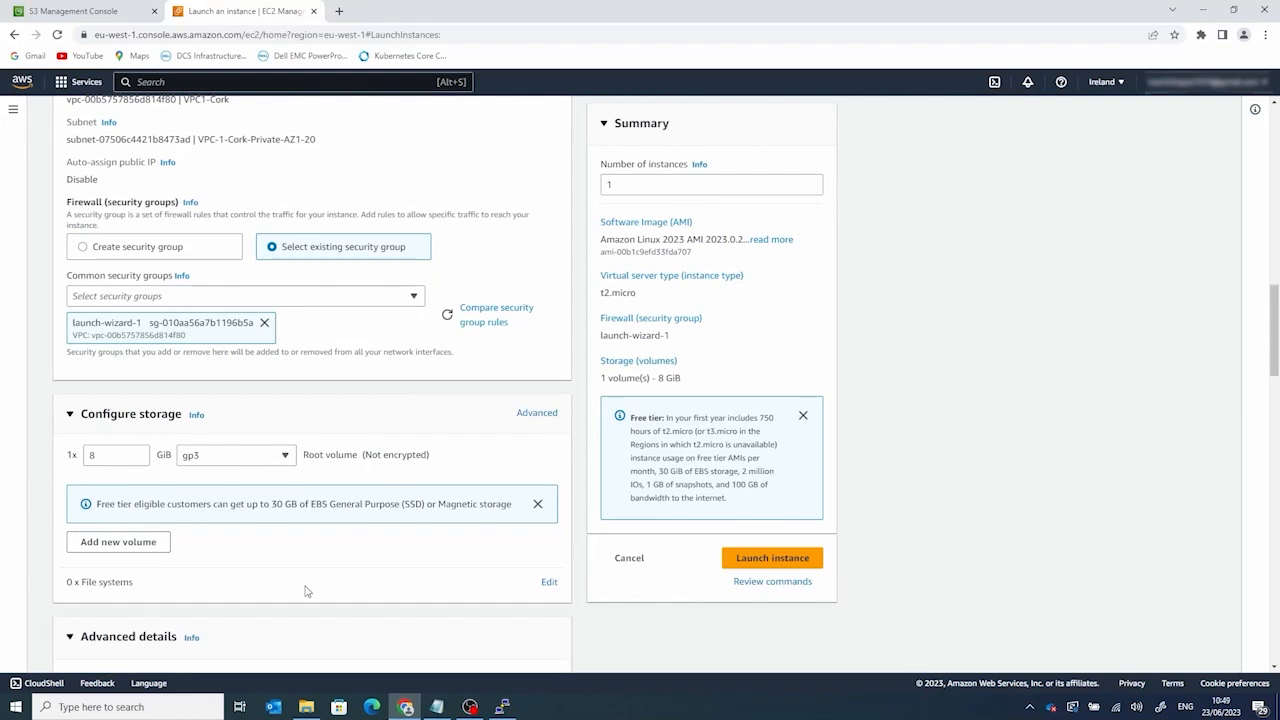
scroll(306, 591, down, 5)
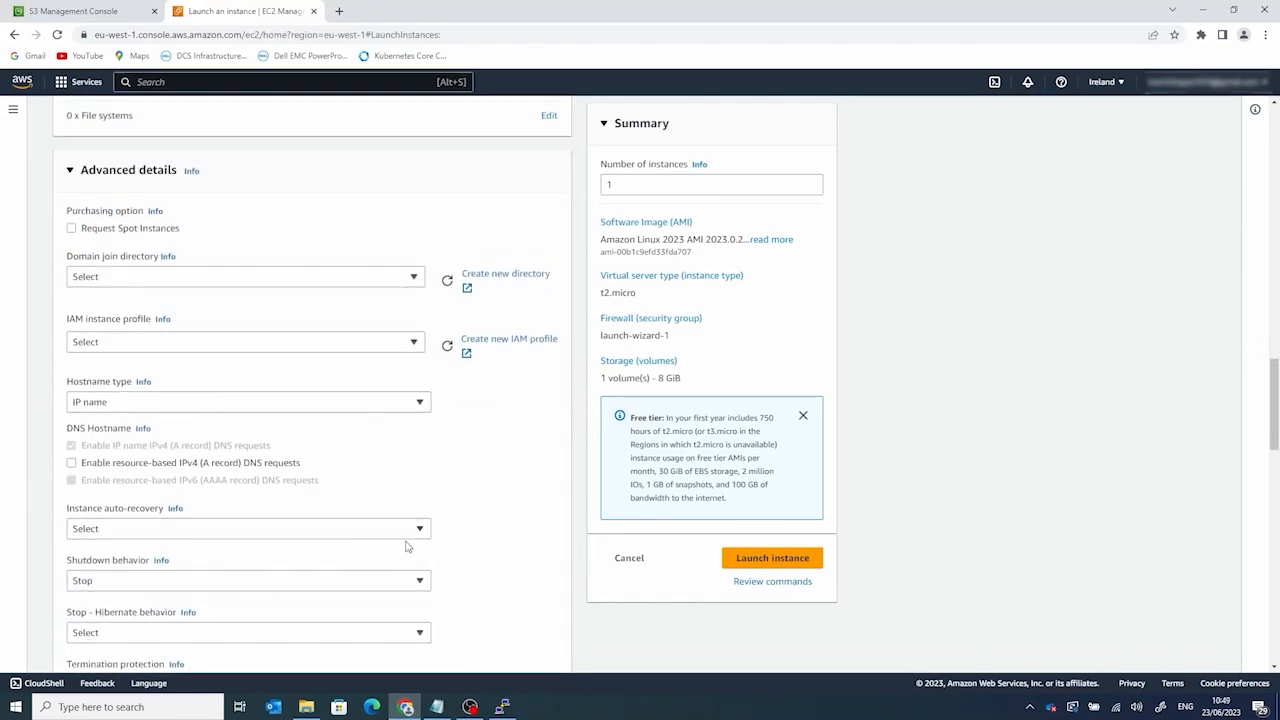
click(413, 345)
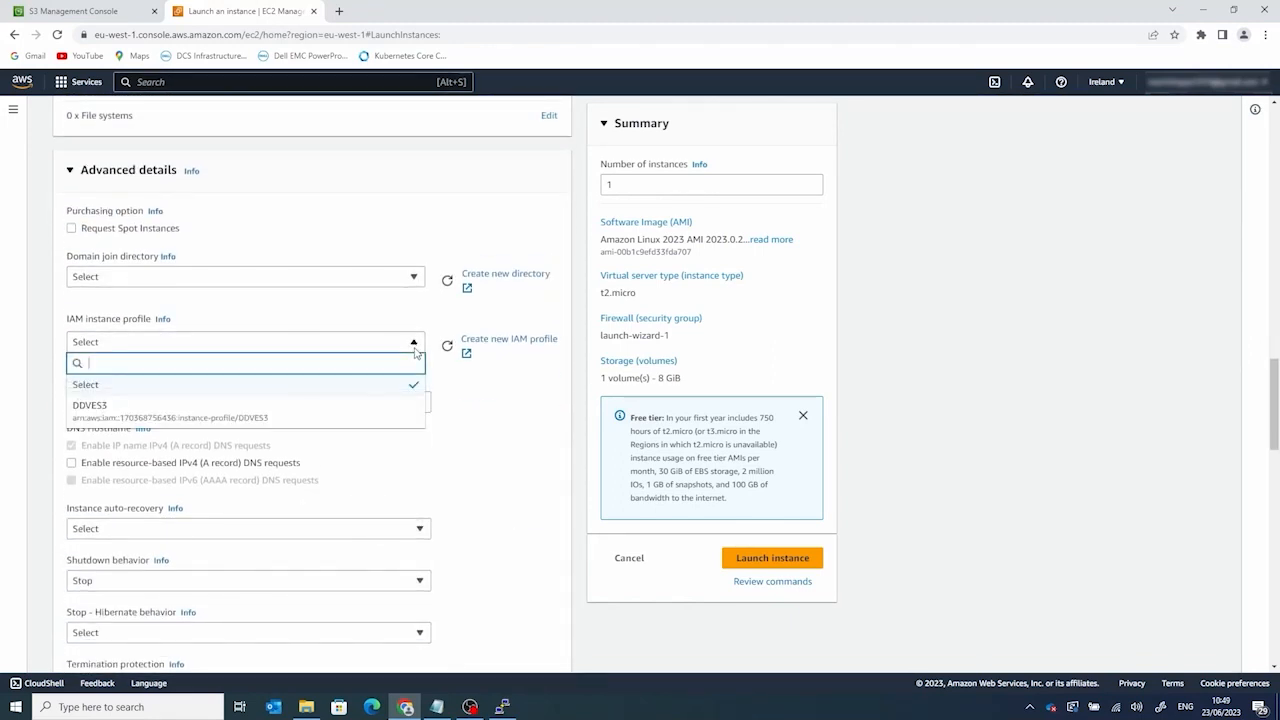
click(87, 412)
Step: Review the instance's advanced details, storage, security group, subnet, key pair, instance type and machine image before launch
scroll(466, 514, down, 3)
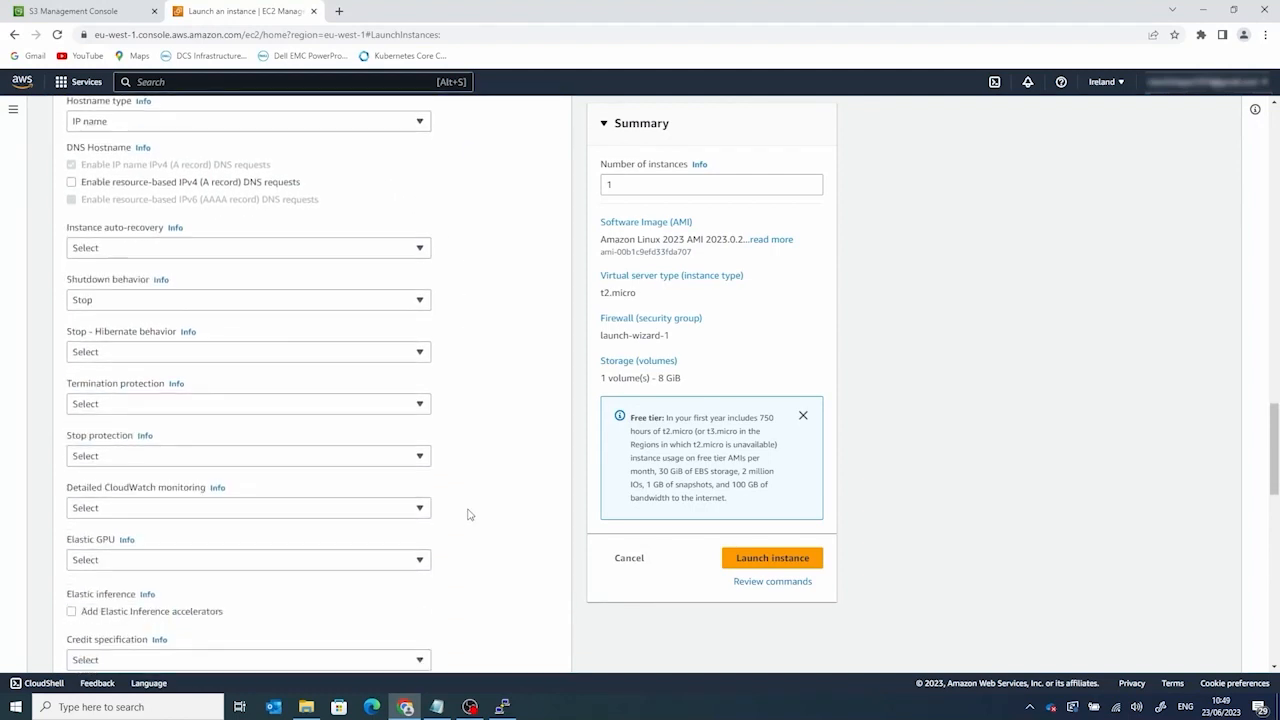
scroll(469, 514, down, 8)
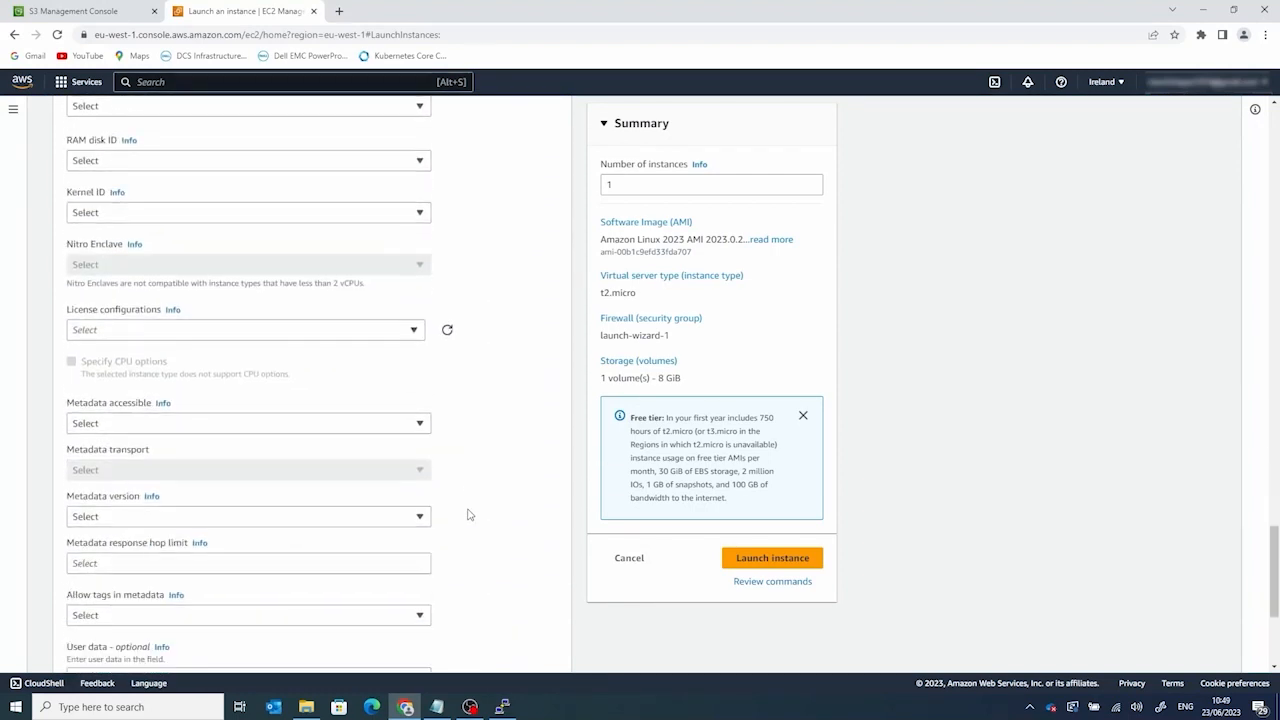
scroll(469, 514, down, 3)
scroll(469, 514, up, 6)
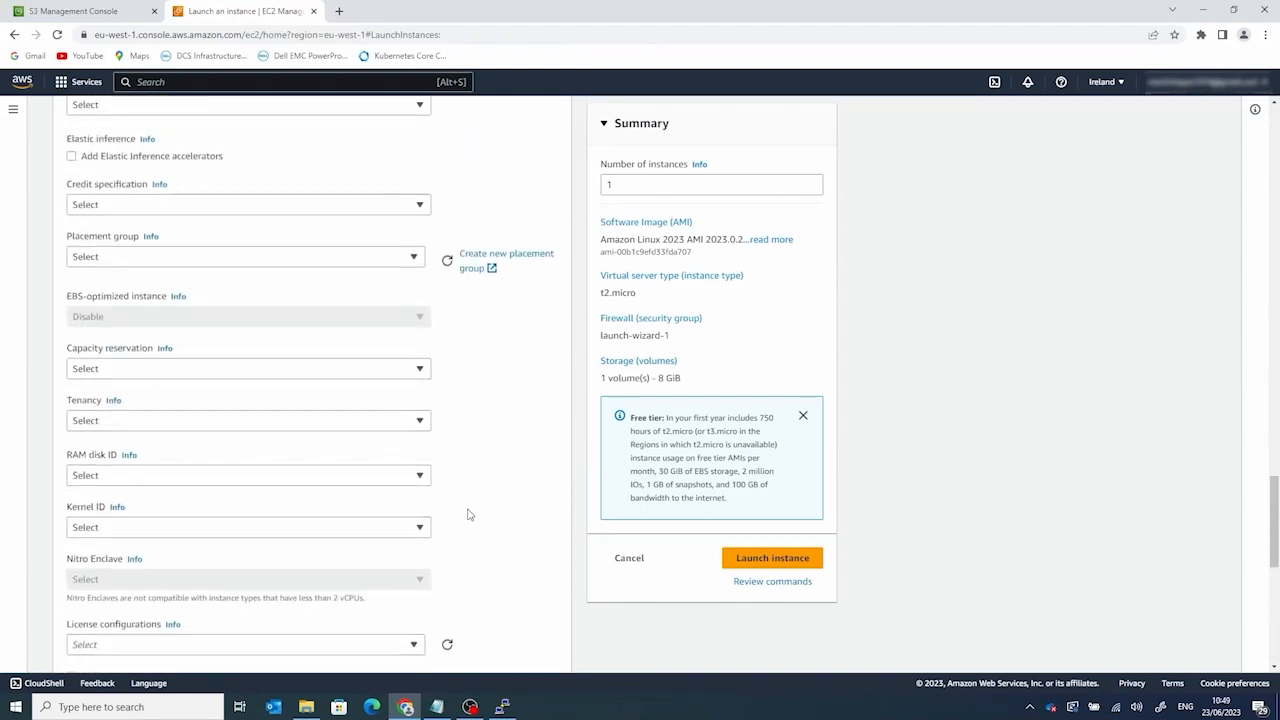
scroll(469, 514, up, 8)
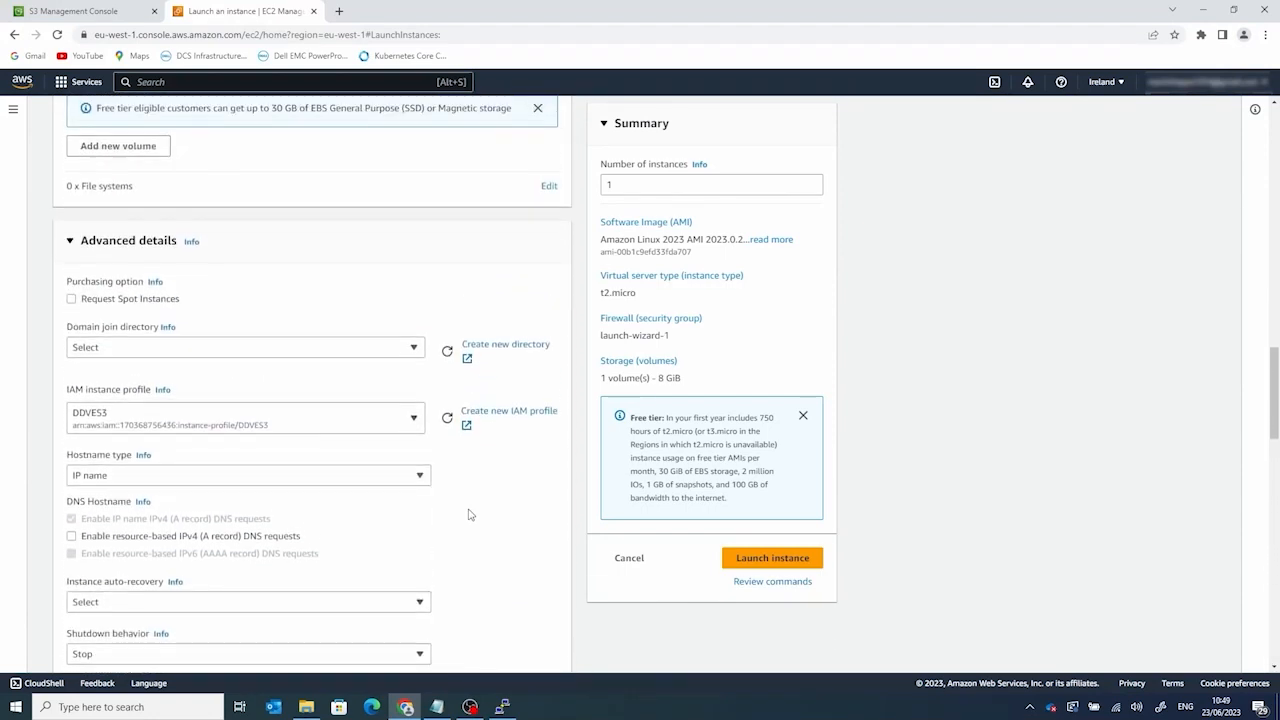
scroll(285, 453, up, 5)
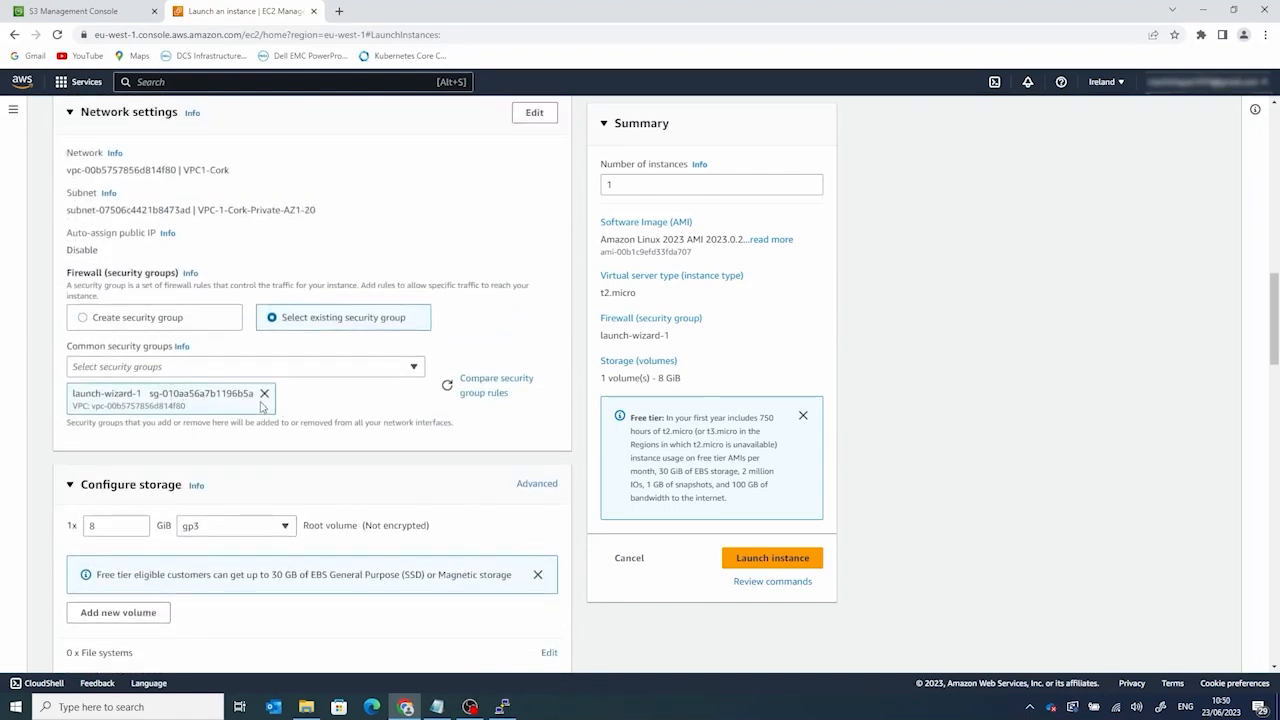
scroll(283, 410, up, 1)
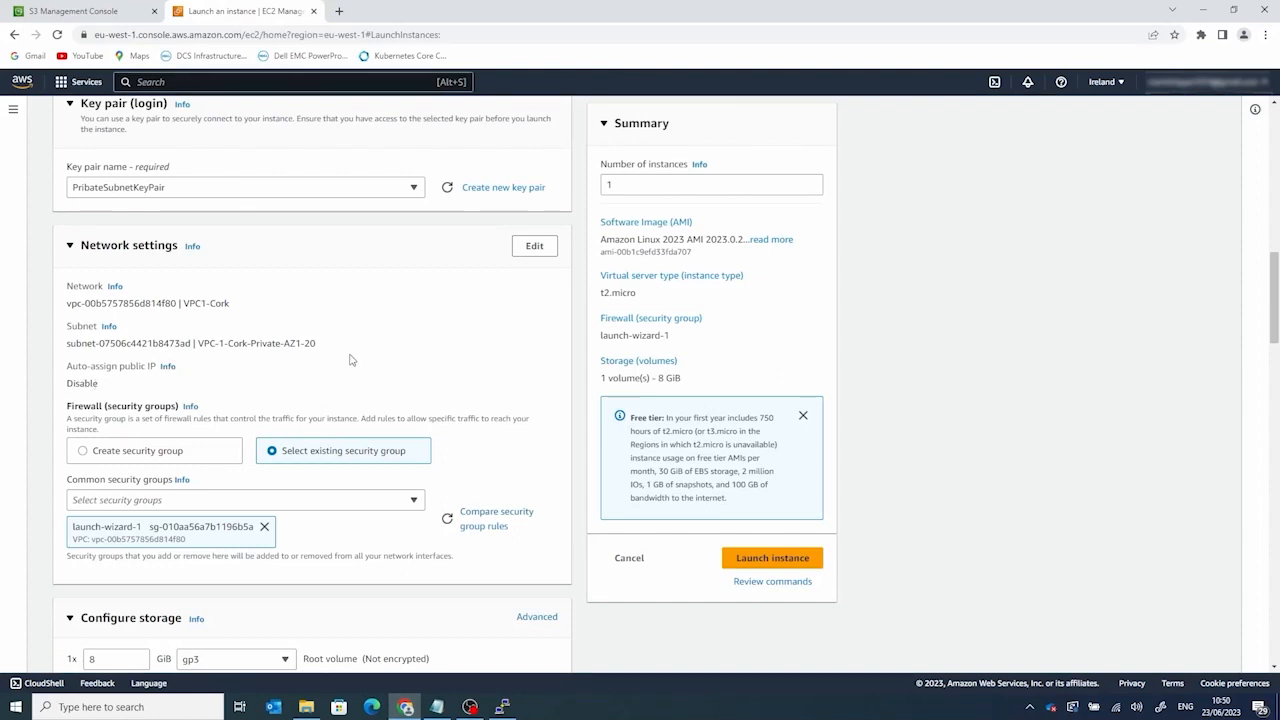
scroll(349, 360, up, 1)
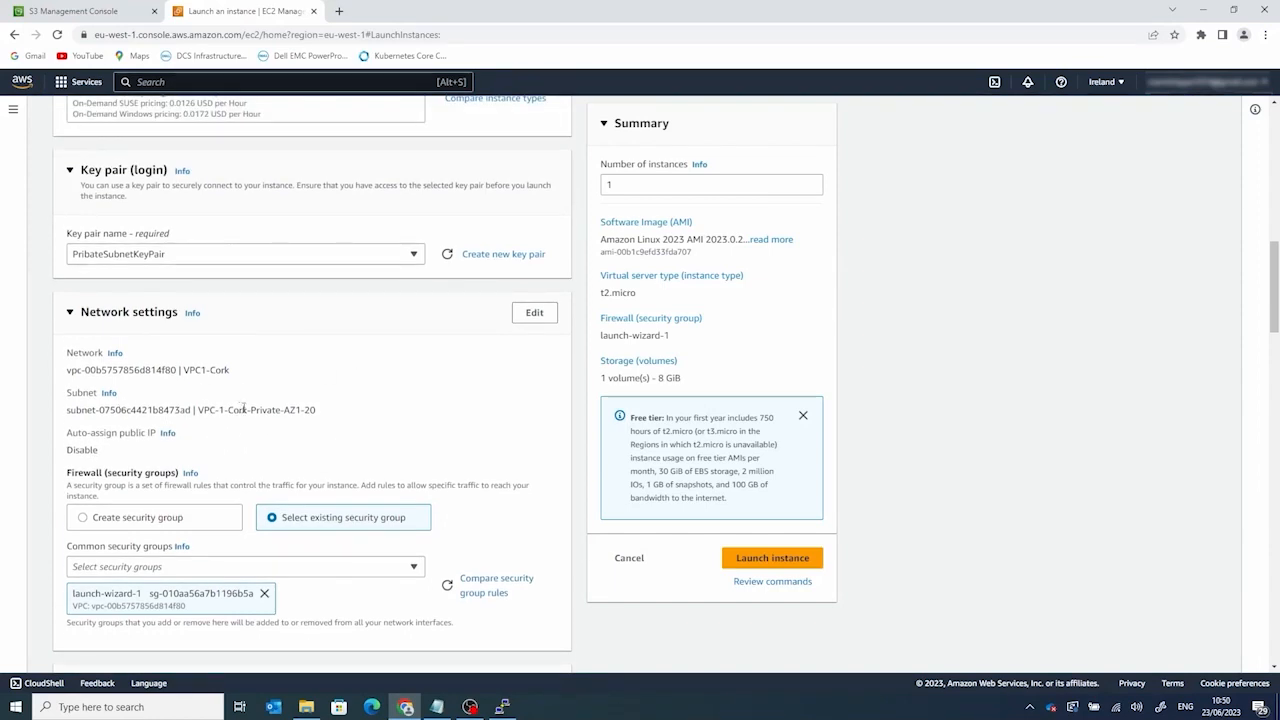
scroll(195, 376, up, 1)
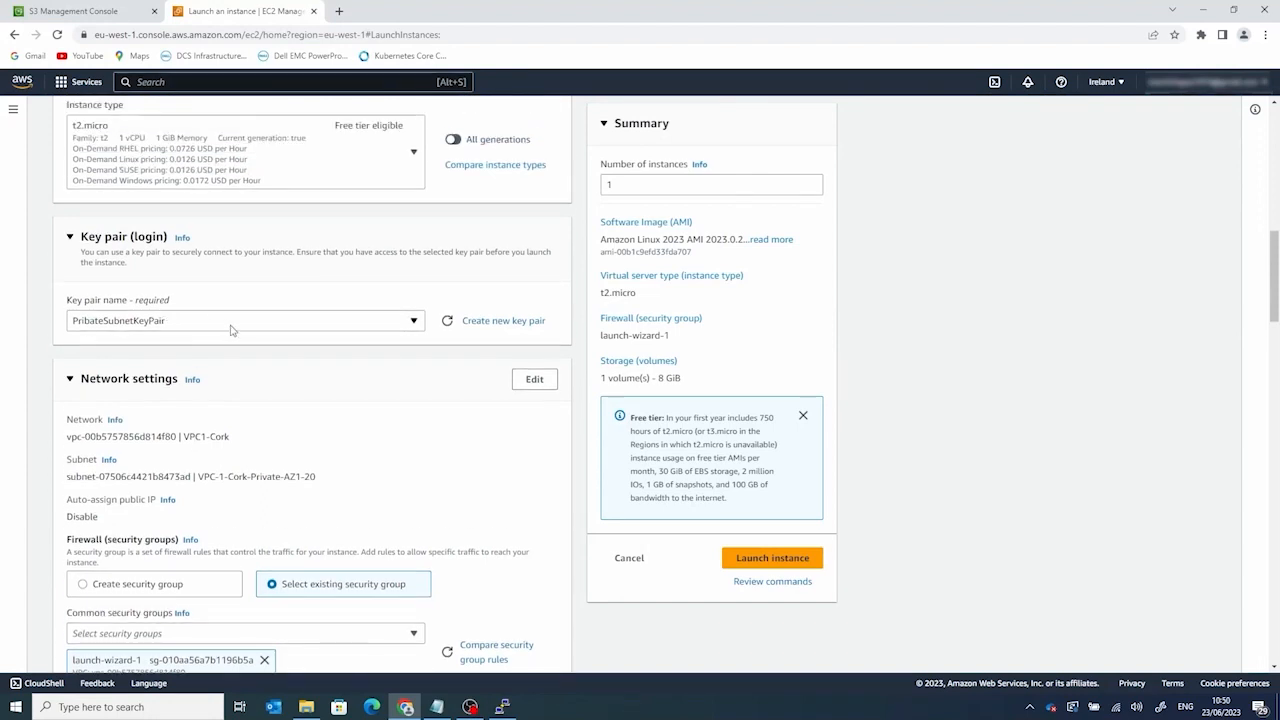
scroll(232, 332, up, 6)
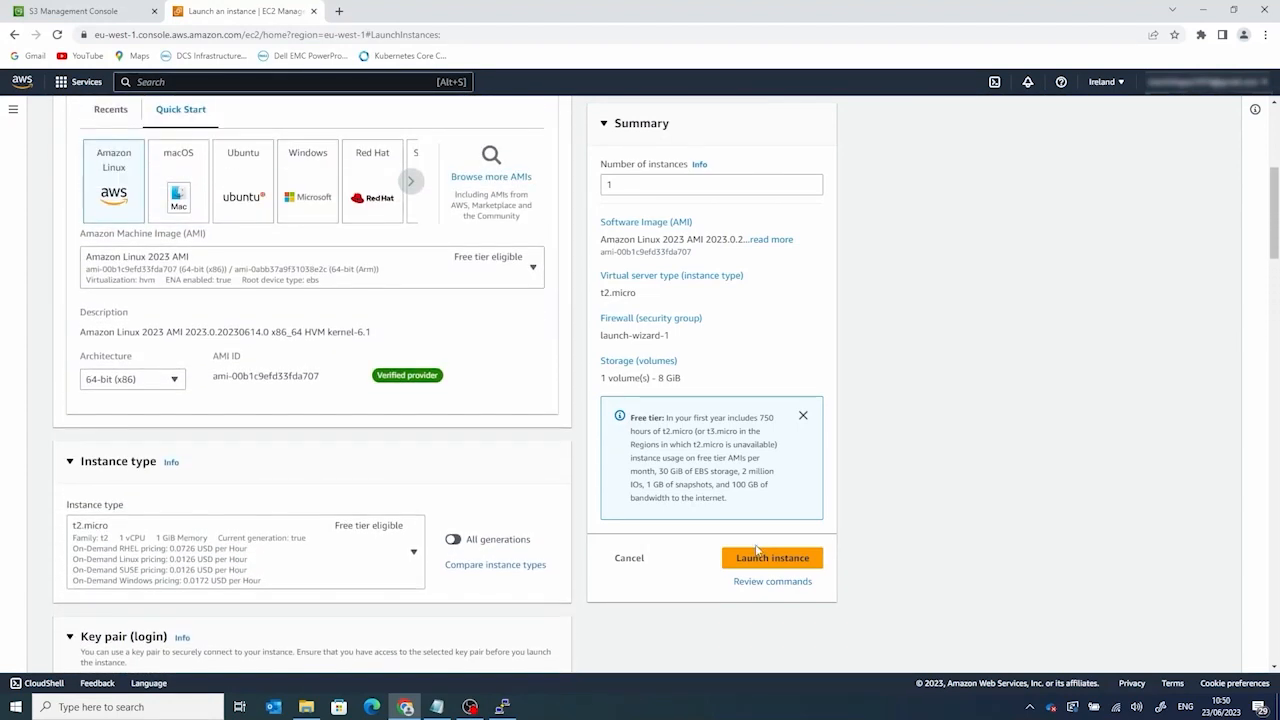
Step: Launch the configured instance and open the list of running EC2 instances from the EC2 dashboard
click(757, 556)
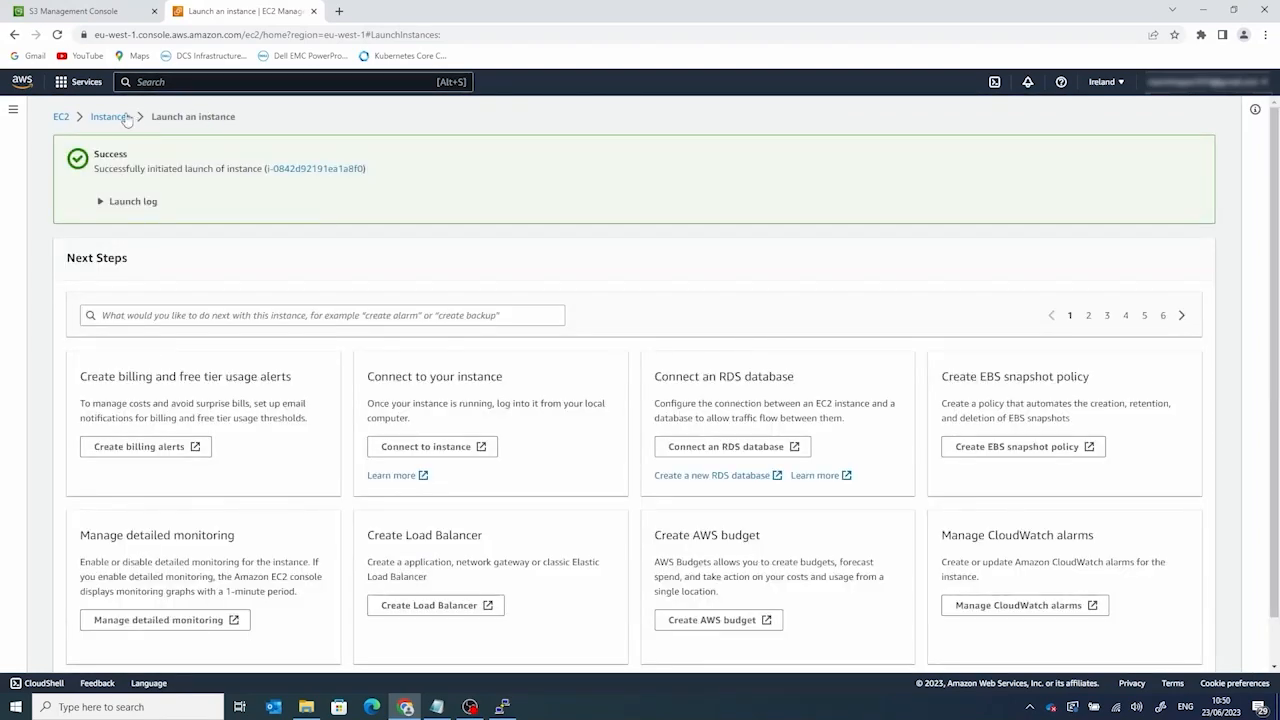
click(62, 117)
click(265, 203)
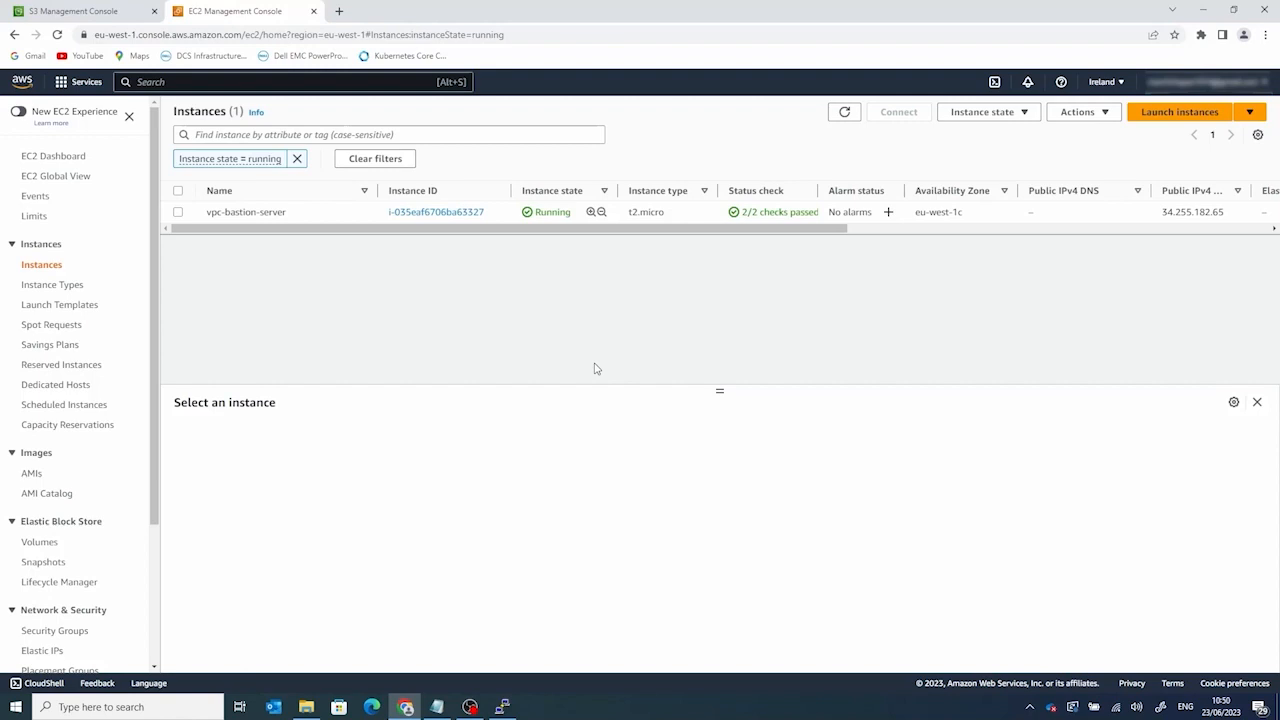
Step: Refresh the running instances list to check the state of the newly launched vpc-private-ddve
click(845, 111)
click(846, 115)
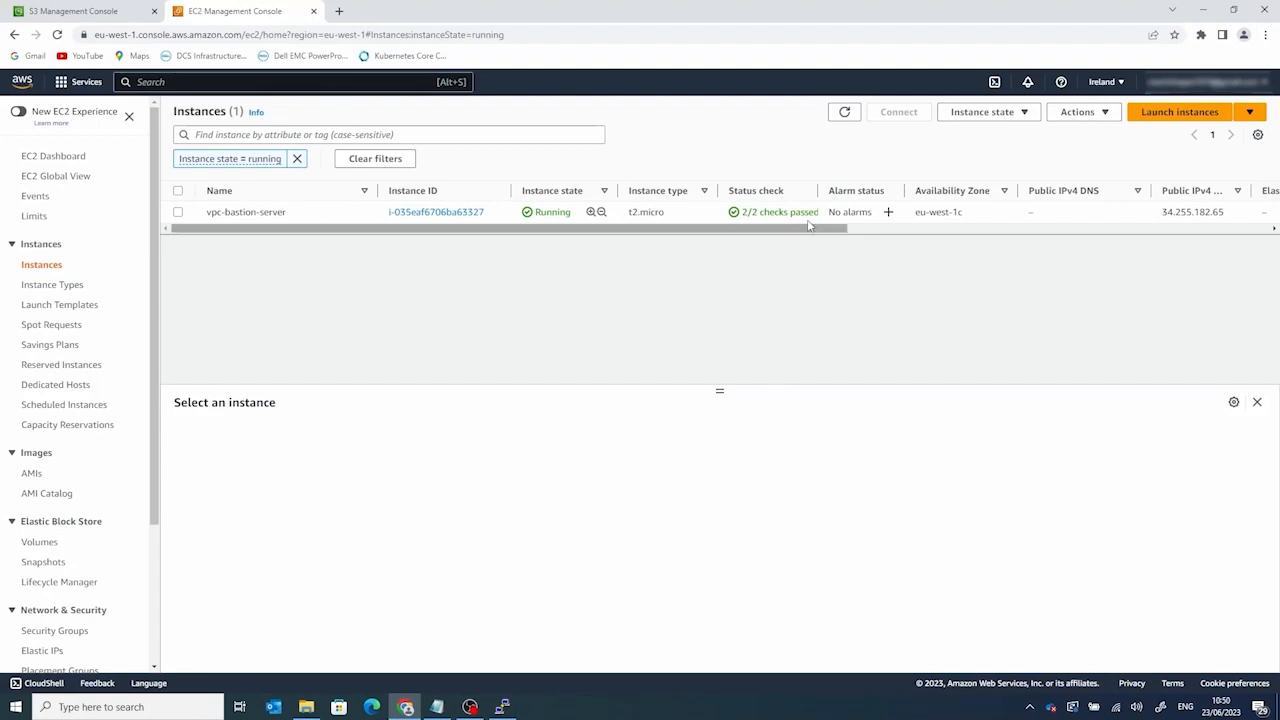
click(844, 112)
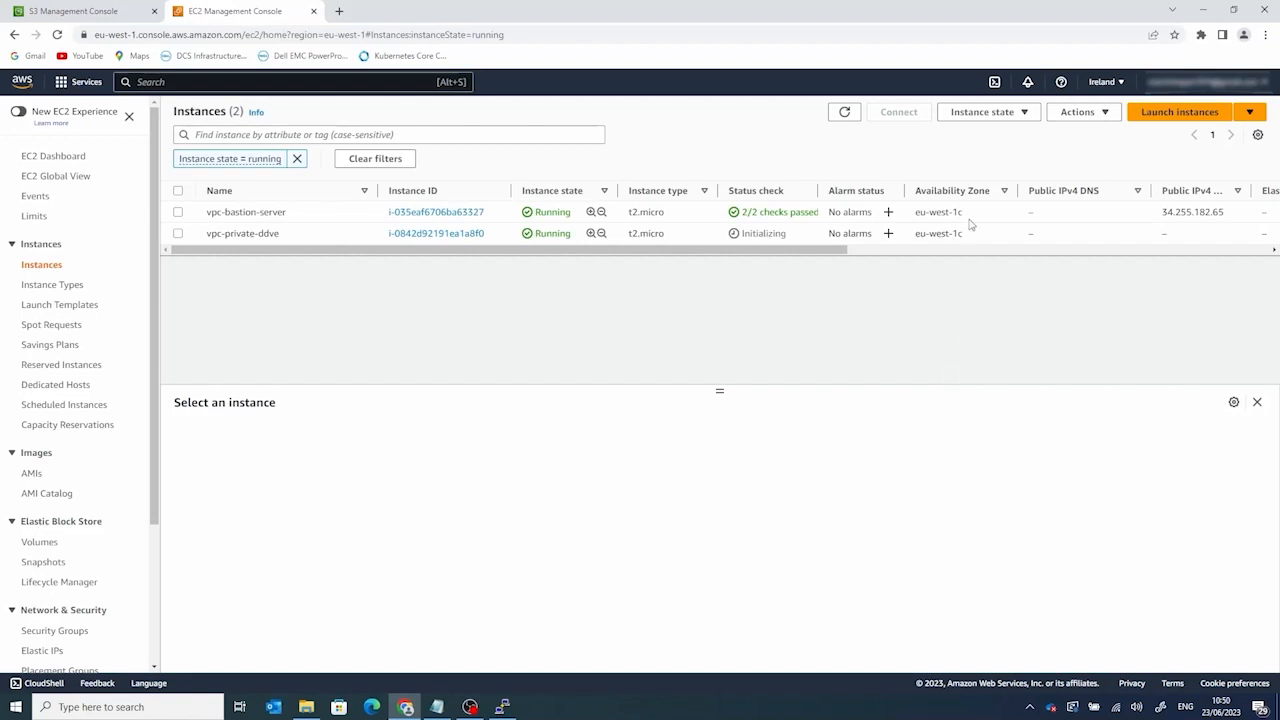
click(845, 114)
click(845, 114)
click(845, 114)
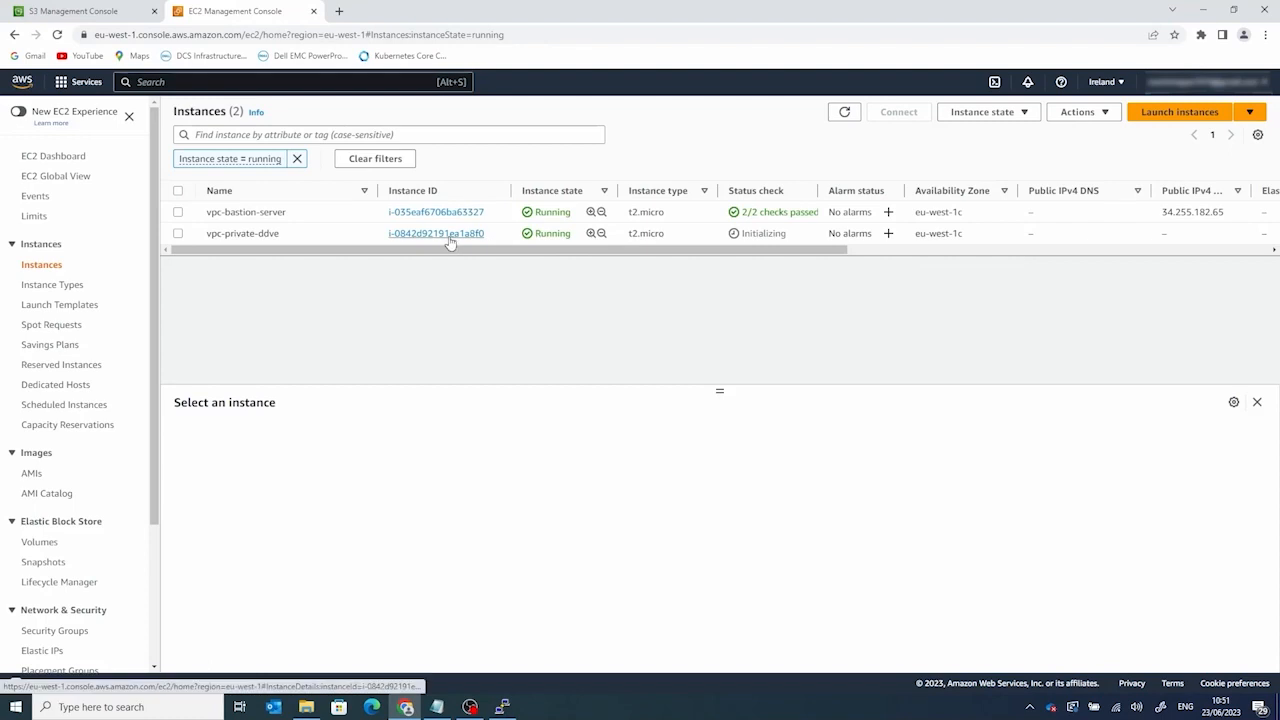
Step: Copy the private IPv4 address of vpc-private-ddve and ping it from the bastion's terminal session
click(450, 234)
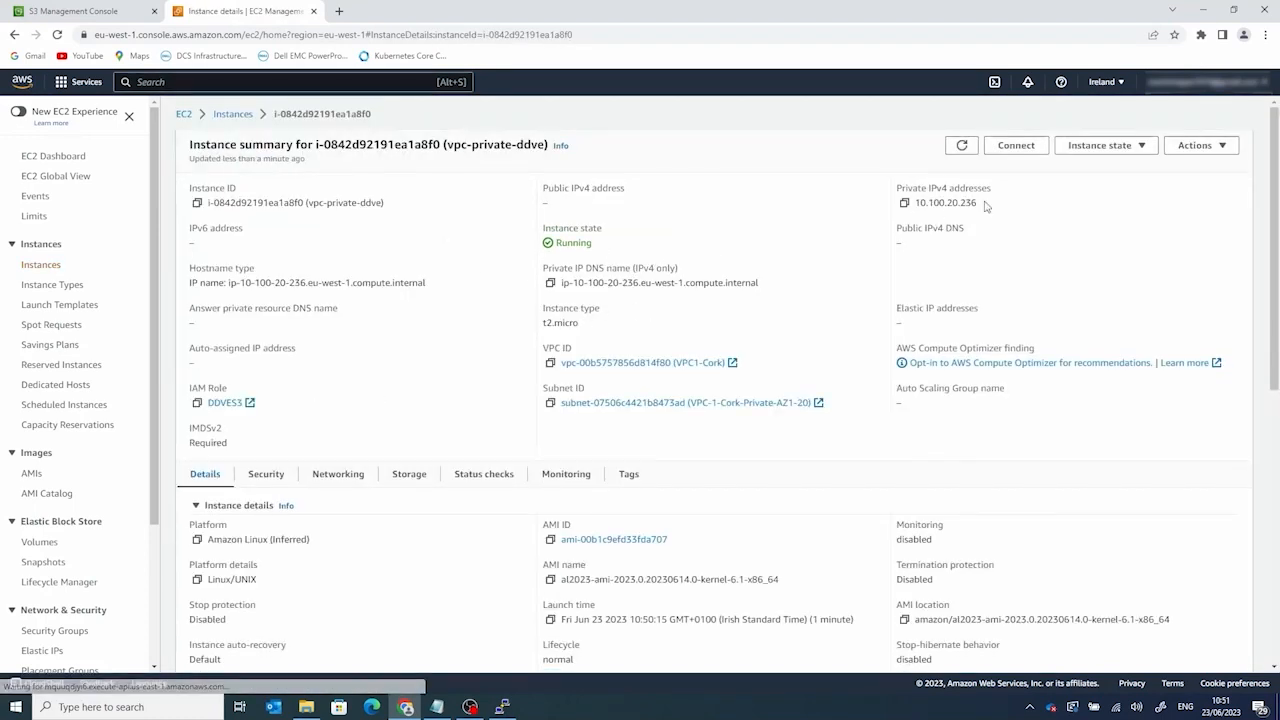
click(904, 203)
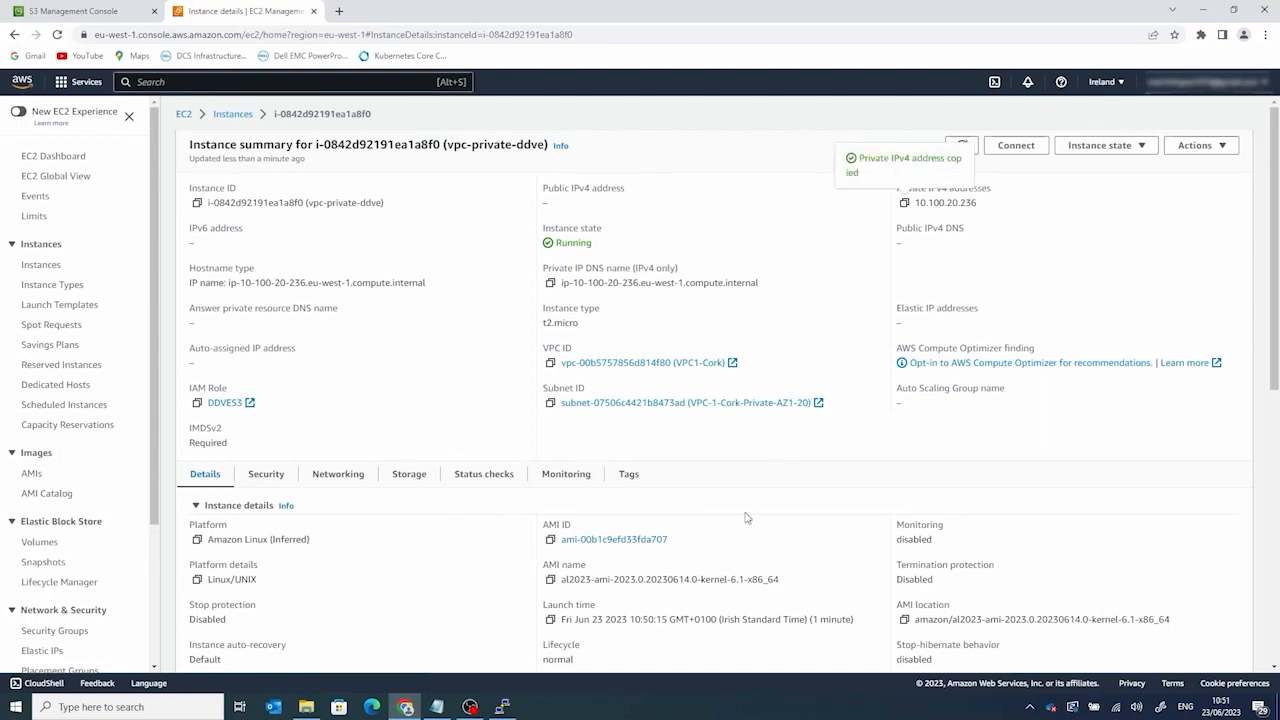
click(502, 706)
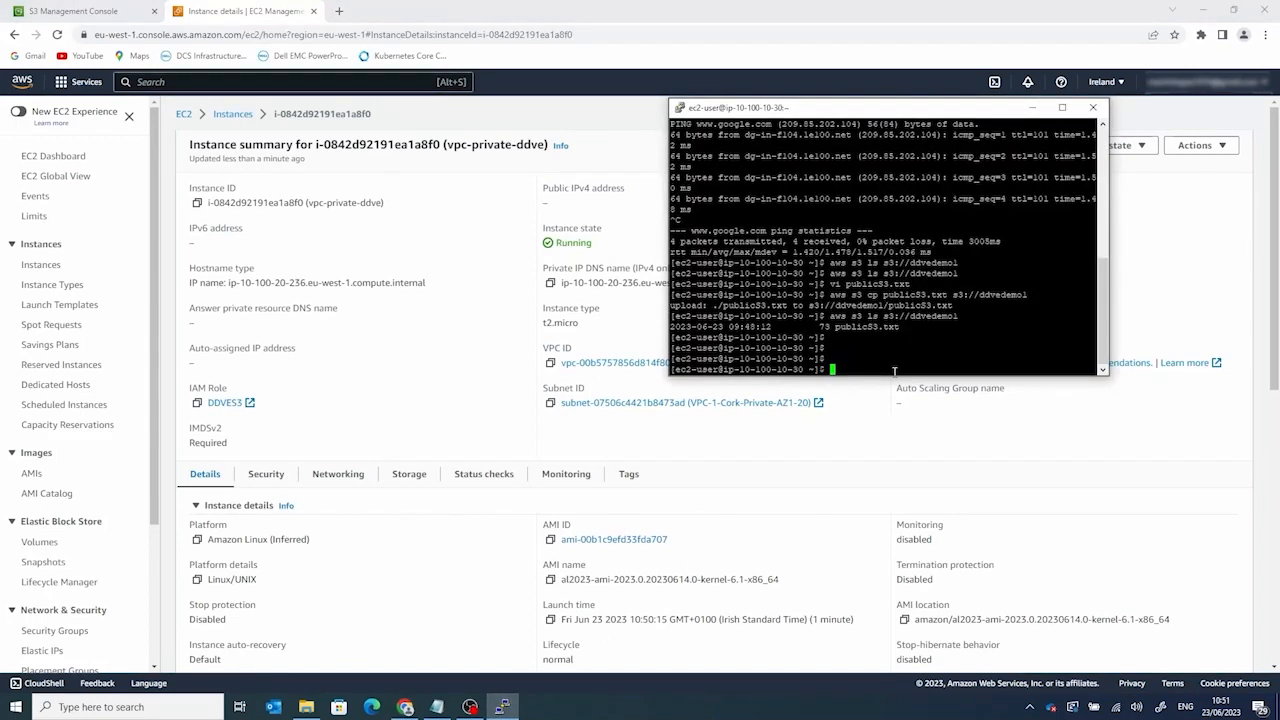
text(ping)
right_click(894, 370)
key(Return)
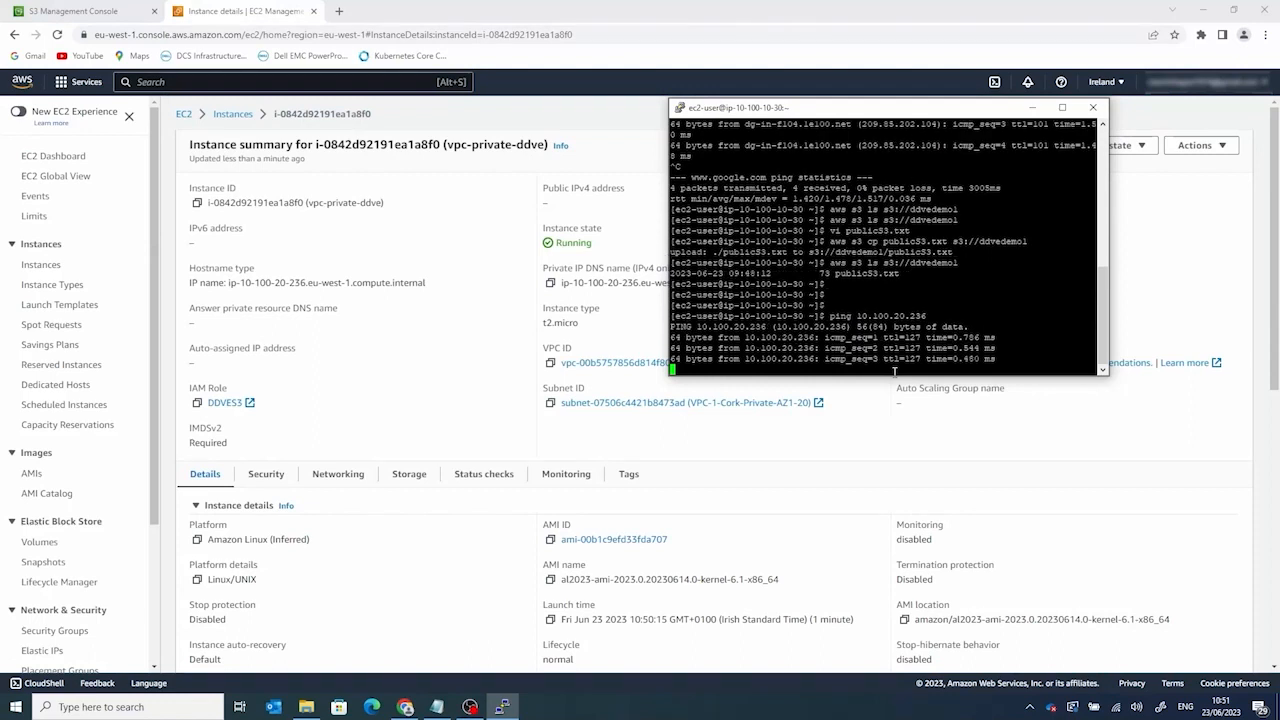
key(ctrl+c)
Step: Try to connect from the bastion to 10.100.20.236 over SSH without a key file, accepting the host's fingerprint
text(ssh)
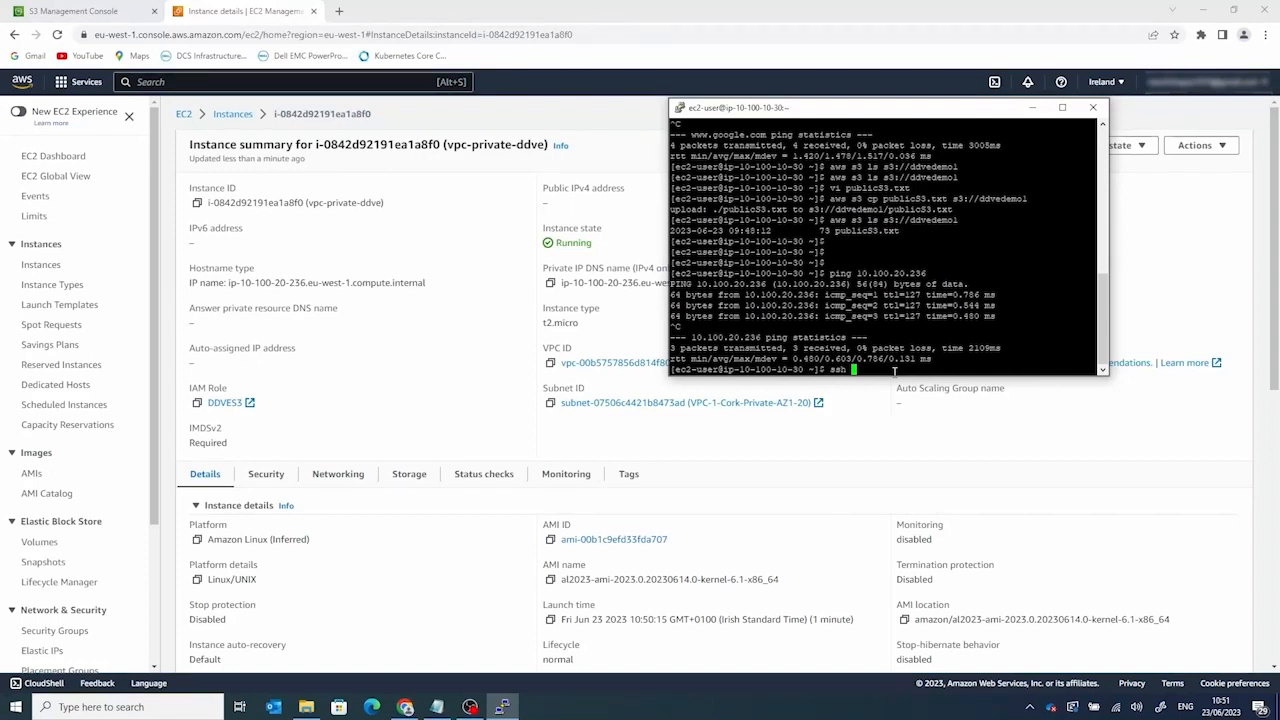
right_click(894, 370)
key(BackSpace)
key(BackSpace)
key(BackSpace)
key(BackSpace)
key(BackSpace)
key(BackSpace)
key(BackSpace)
key(BackSpace)
key(BackSpace)
key(BackSpace)
key(BackSpace)
key(BackSpace)
key(BackSpace)
key(BackSpace)
key(BackSpace)
key(BackSpace)
key(BackSpace)
key(BackSpace)
key(BackSpace)
key(BackSpace)
key(BackSpace)
key(BackSpace)
text(10.100.20.236)
key(Return)
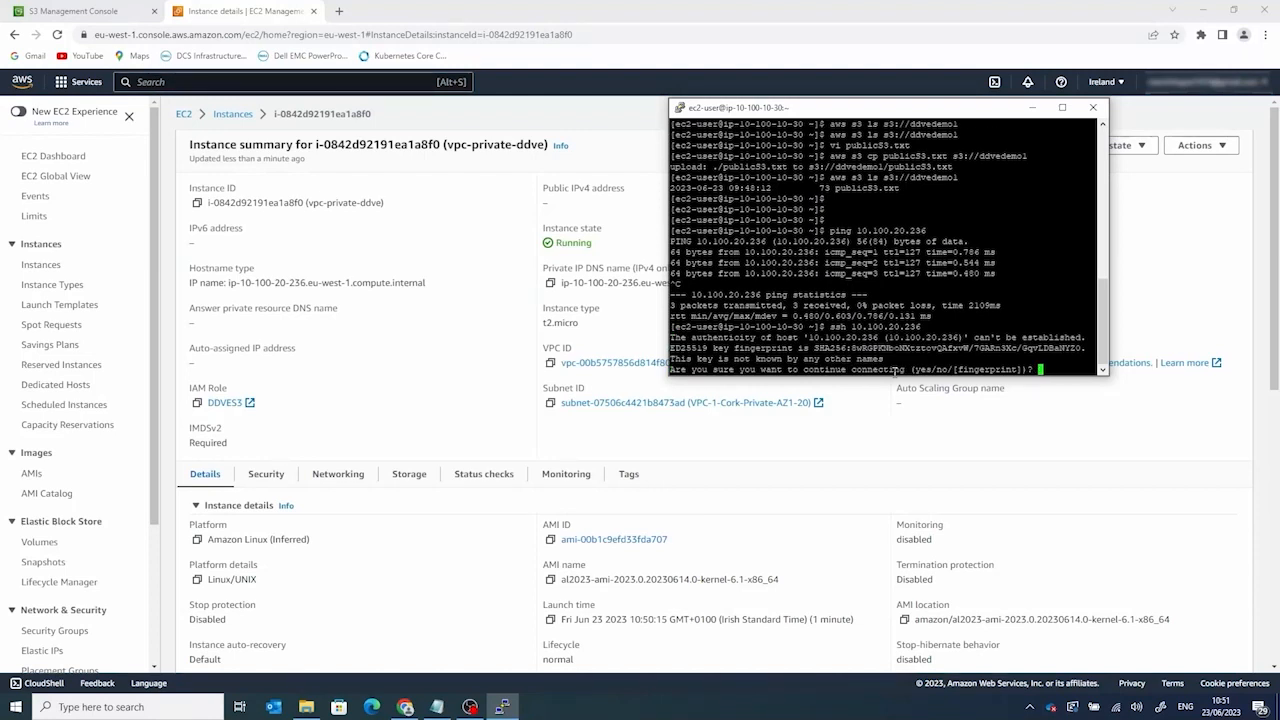
text(yes)
key(Return)
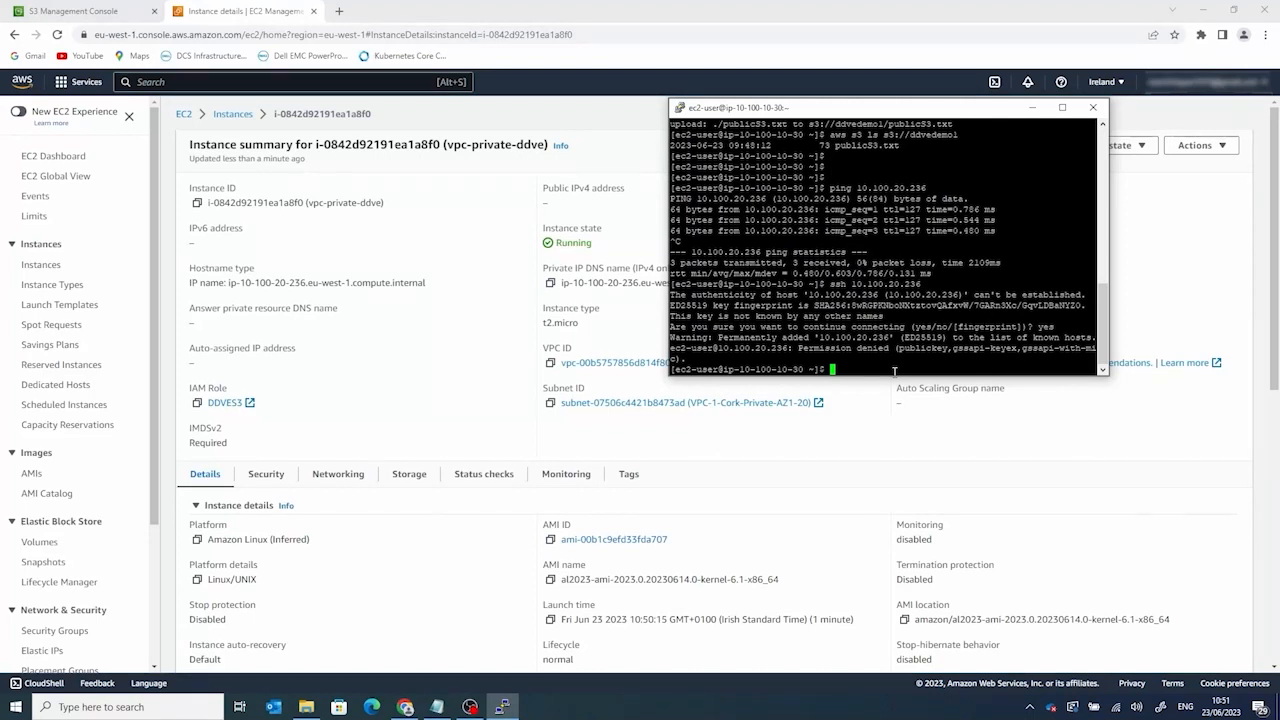
Step: Create key.pem on the bastion with vi and paste in the private key copied from PribateSubnetKeyPair.pem
text(vi key.pem)
key(Return)
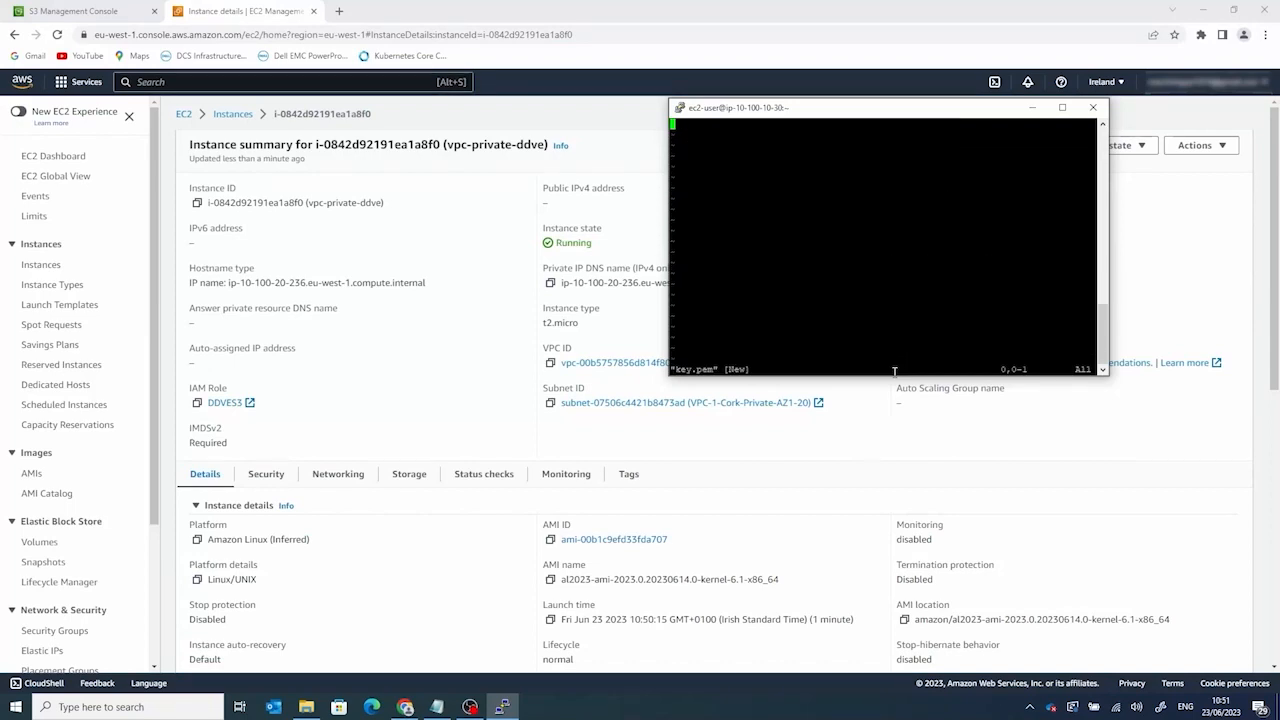
key(i)
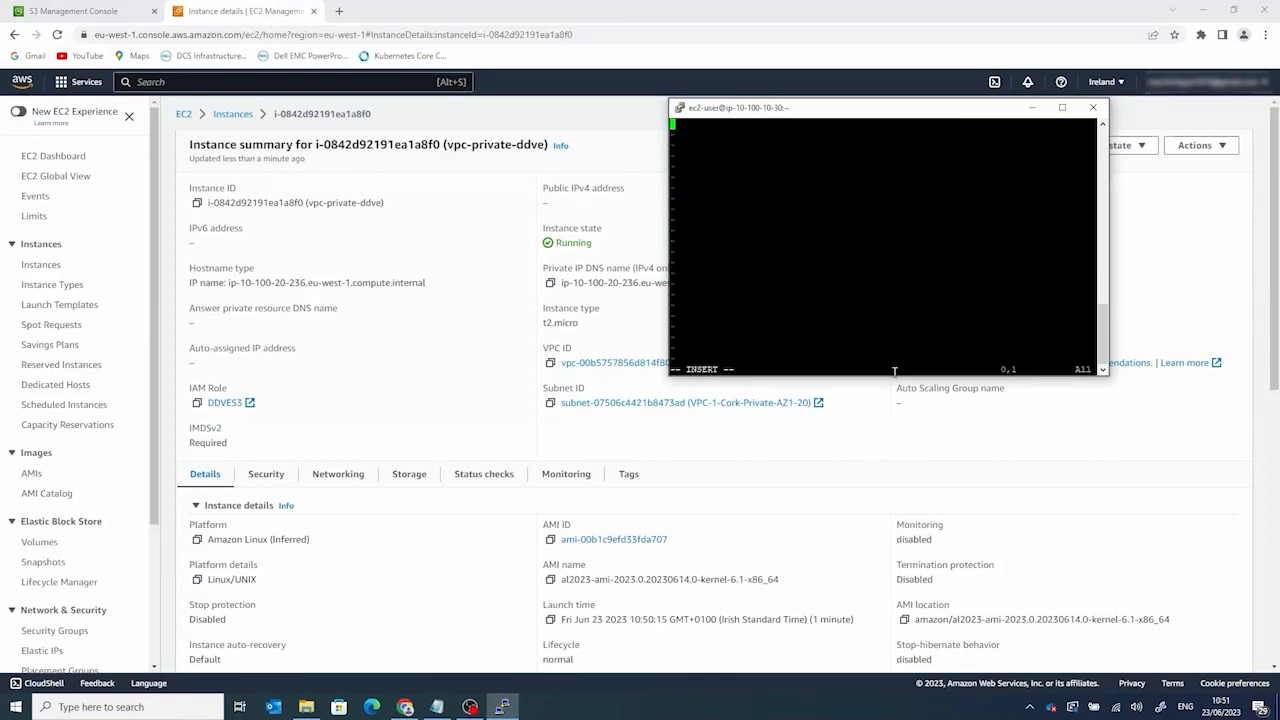
click(437, 707)
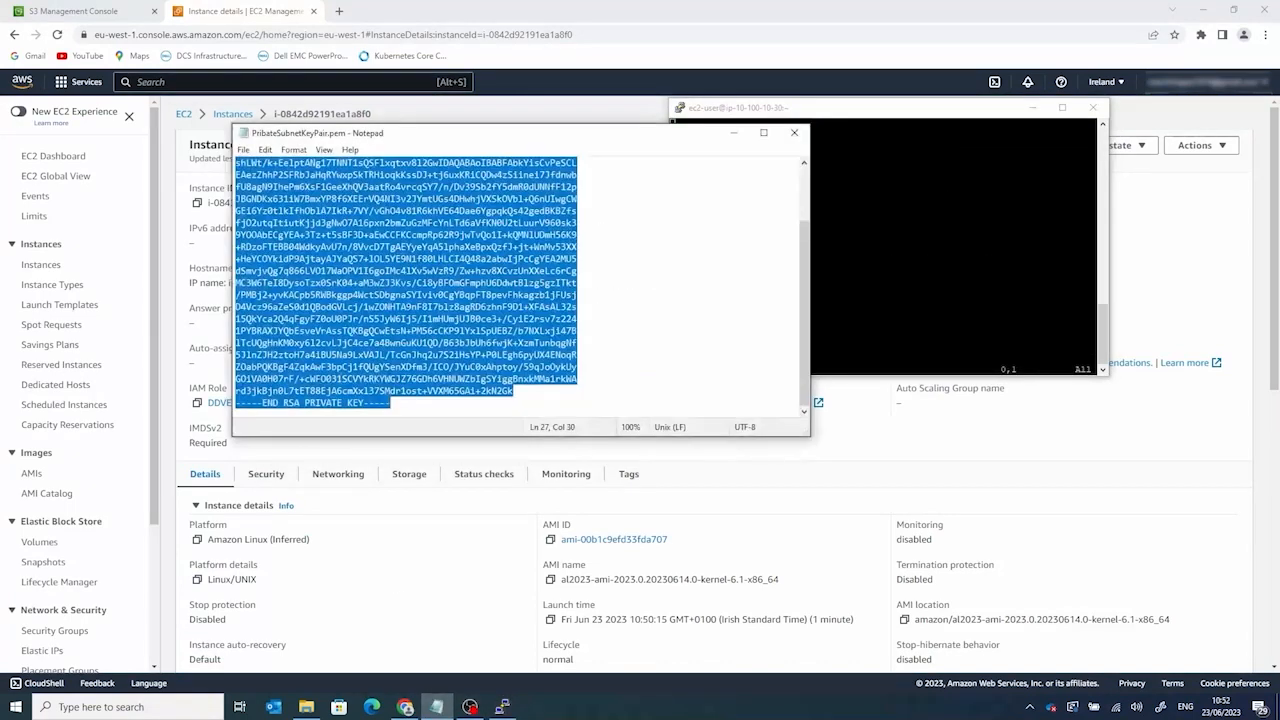
click(265, 149)
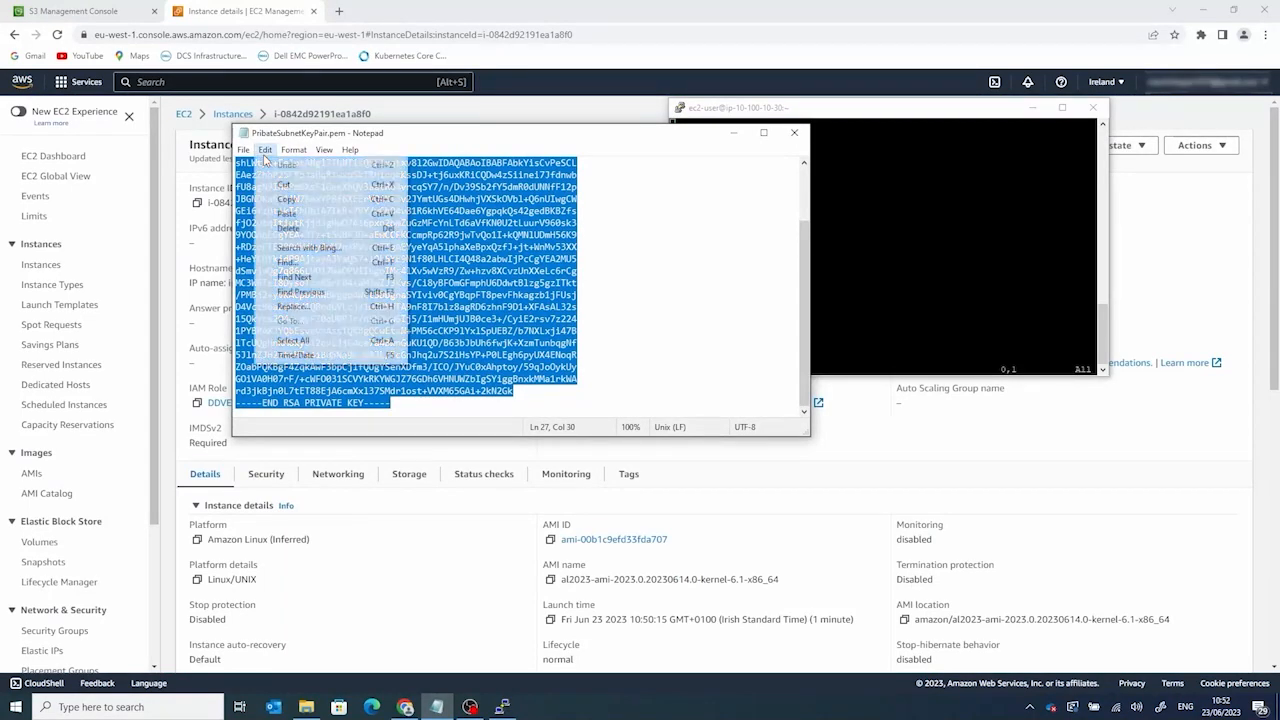
click(308, 204)
click(871, 174)
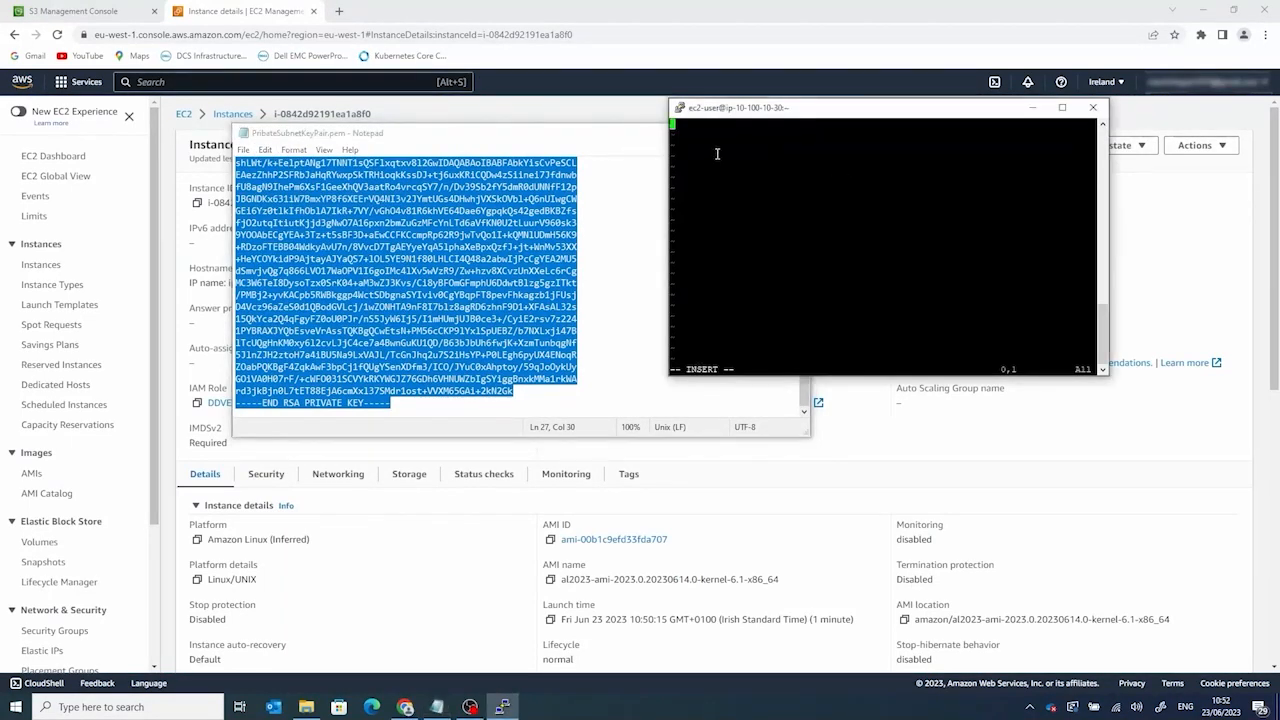
right_click(712, 150)
key(Return)
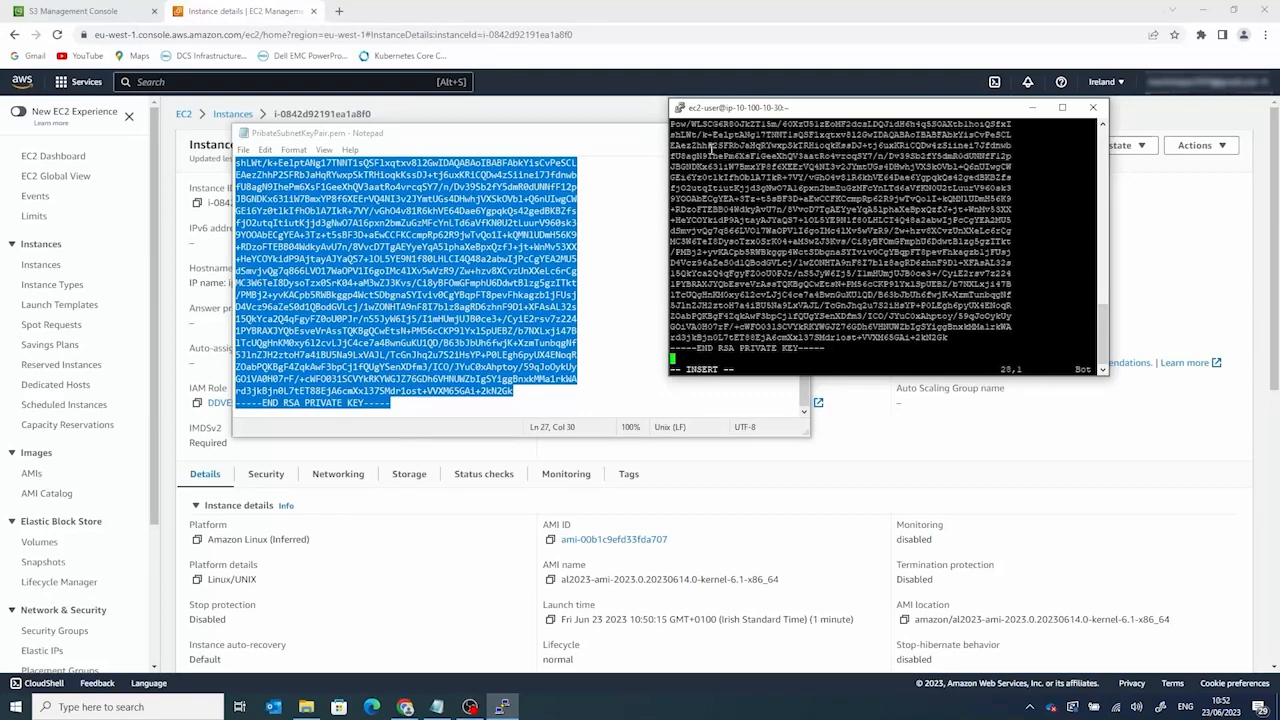
Step: Save key.pem without any stray text after the key and quit vi
text(:wq)
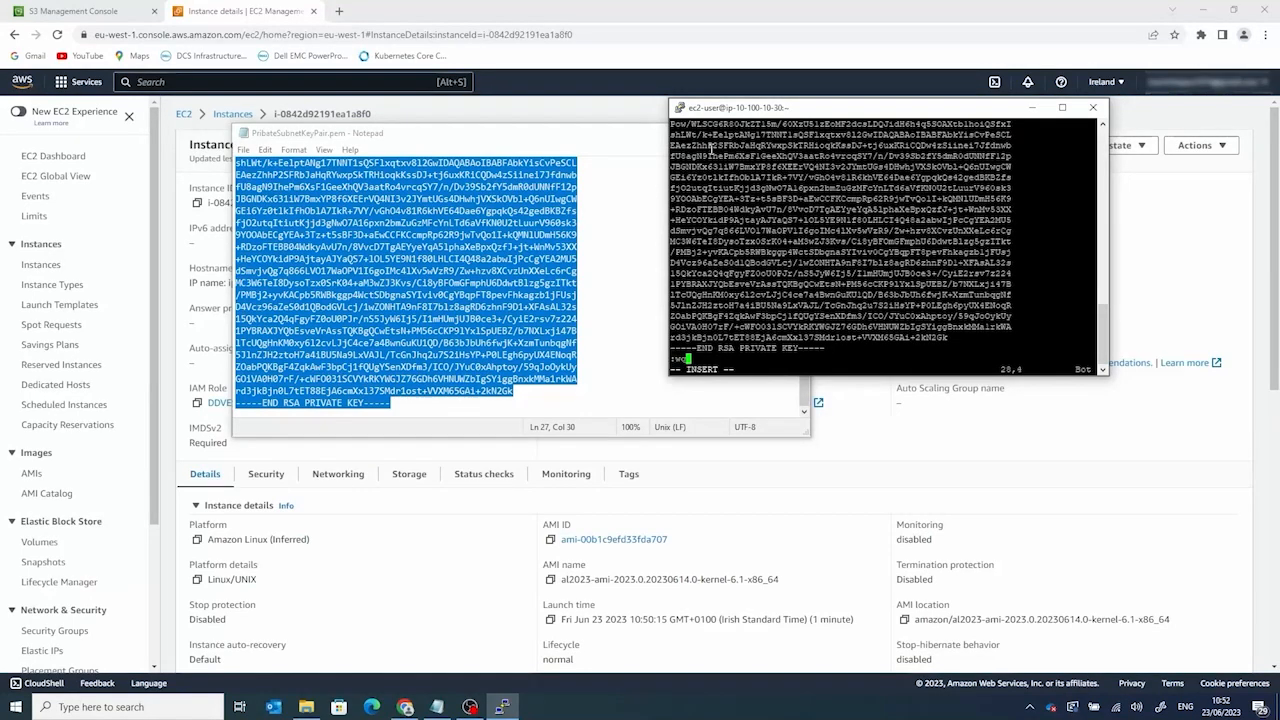
key(Return)
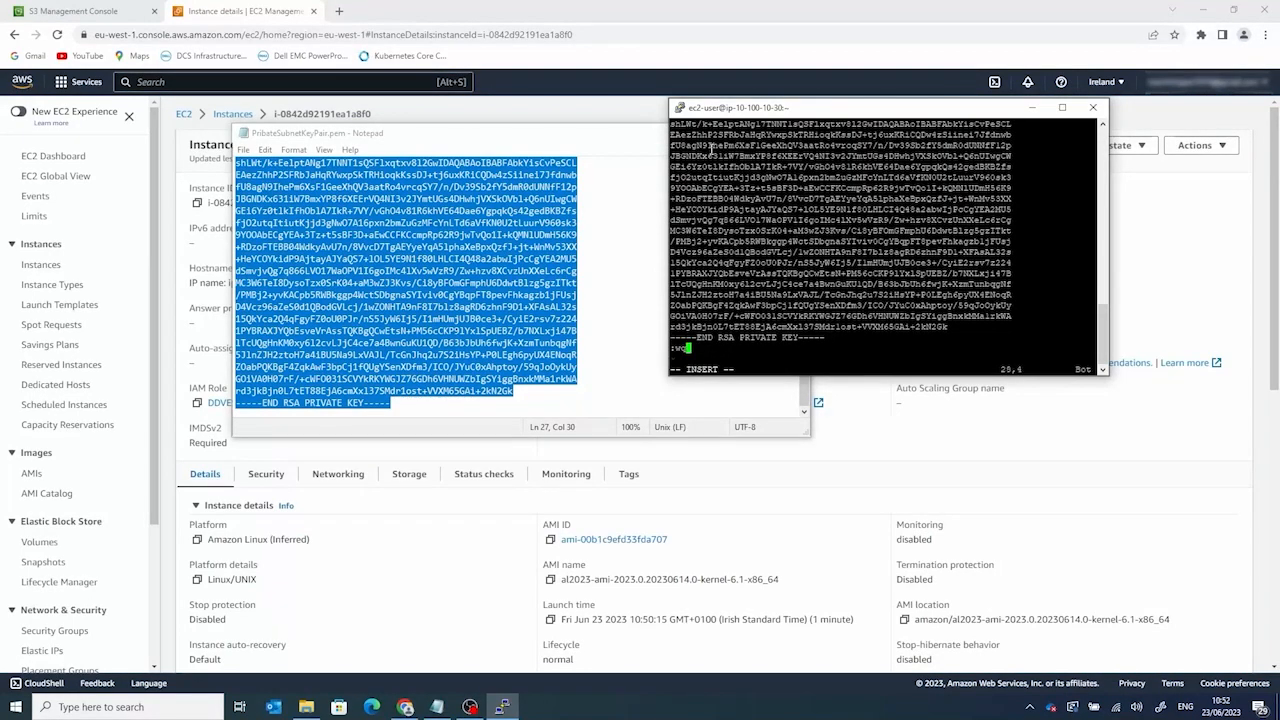
key(BackSpace)
key(BackSpace)
key(Escape)
text(:wq)
key(Return)
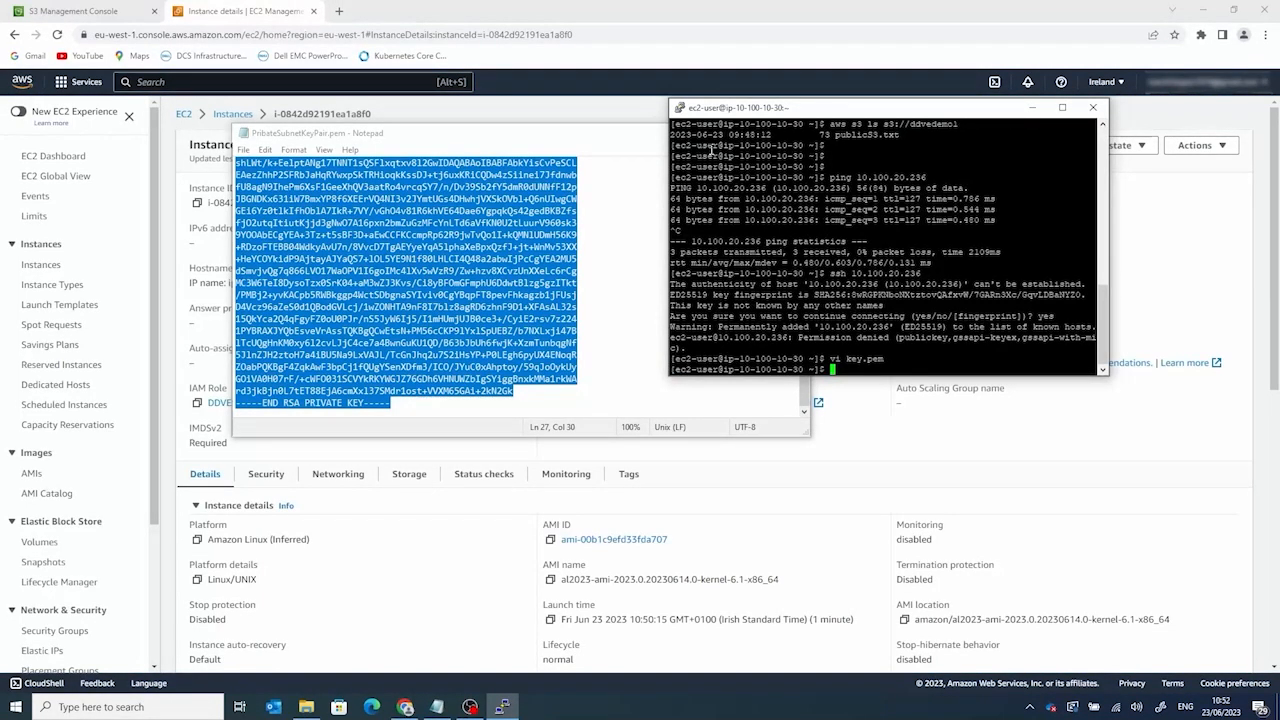
Step: Reopen key.pem in vi to check the end of the pasted key, and close it again
text(vi key.pem)
key(Return)
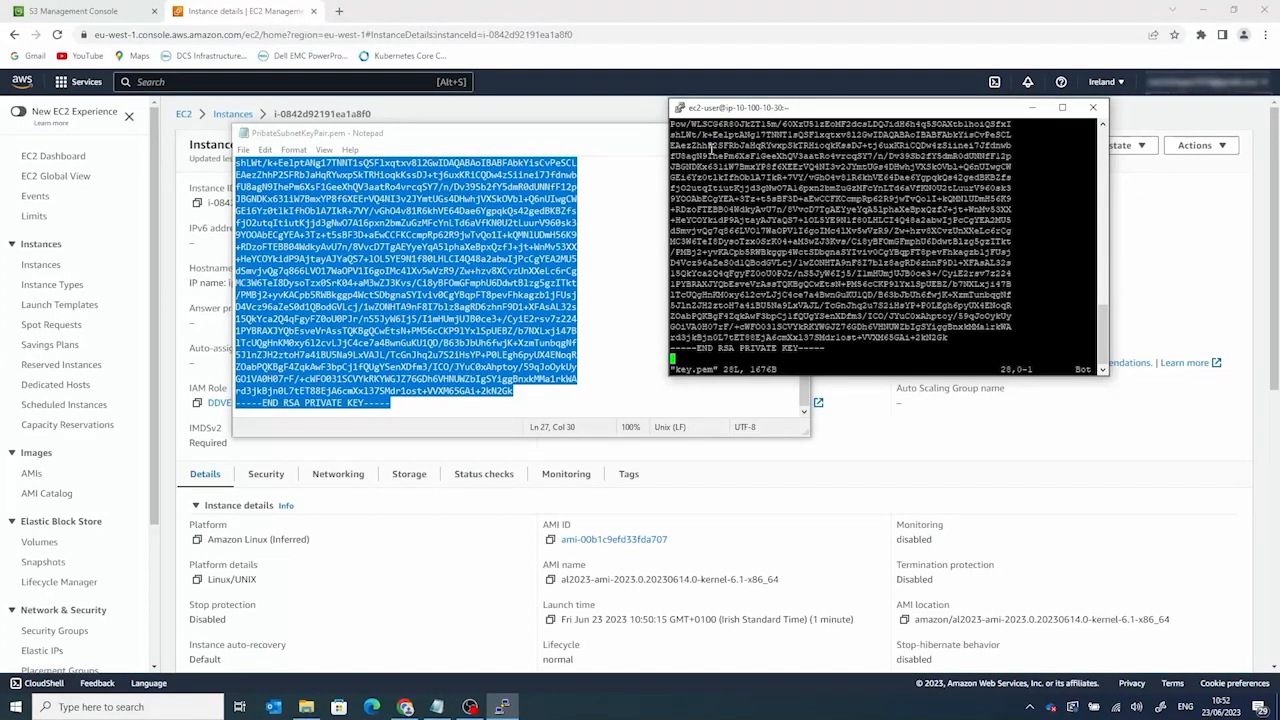
text(:)
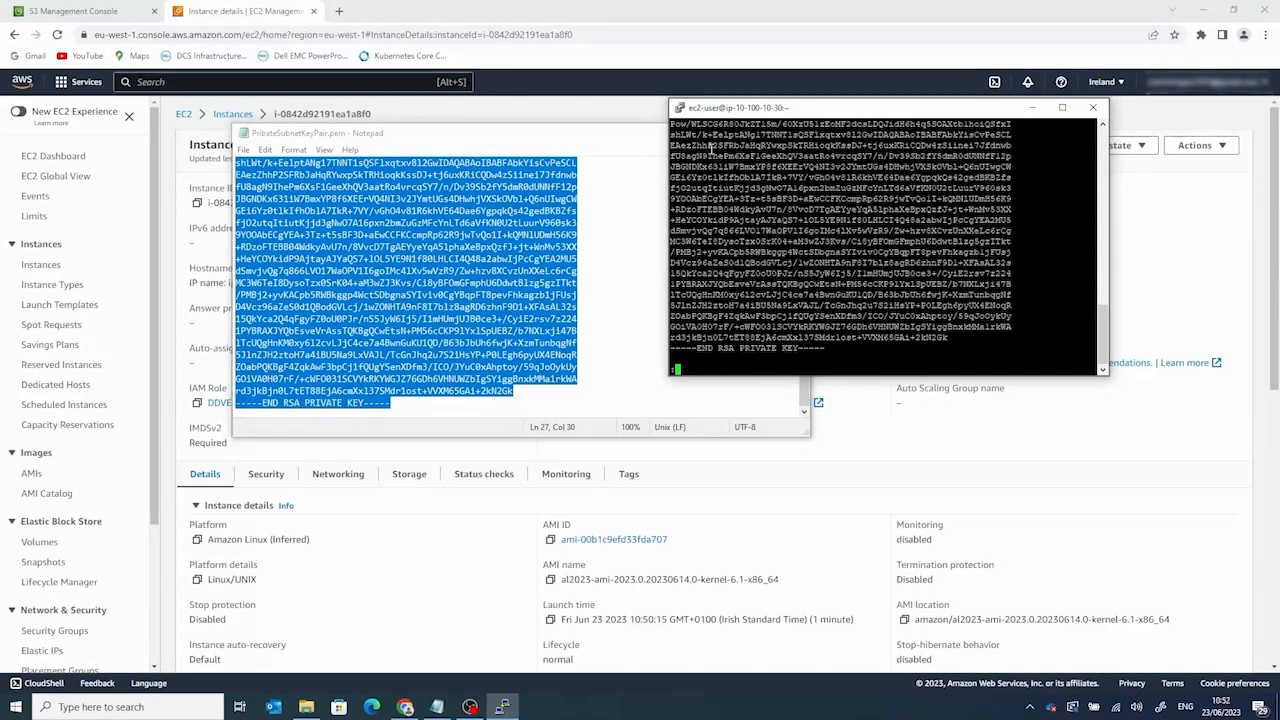
text(wq)
key(Return)
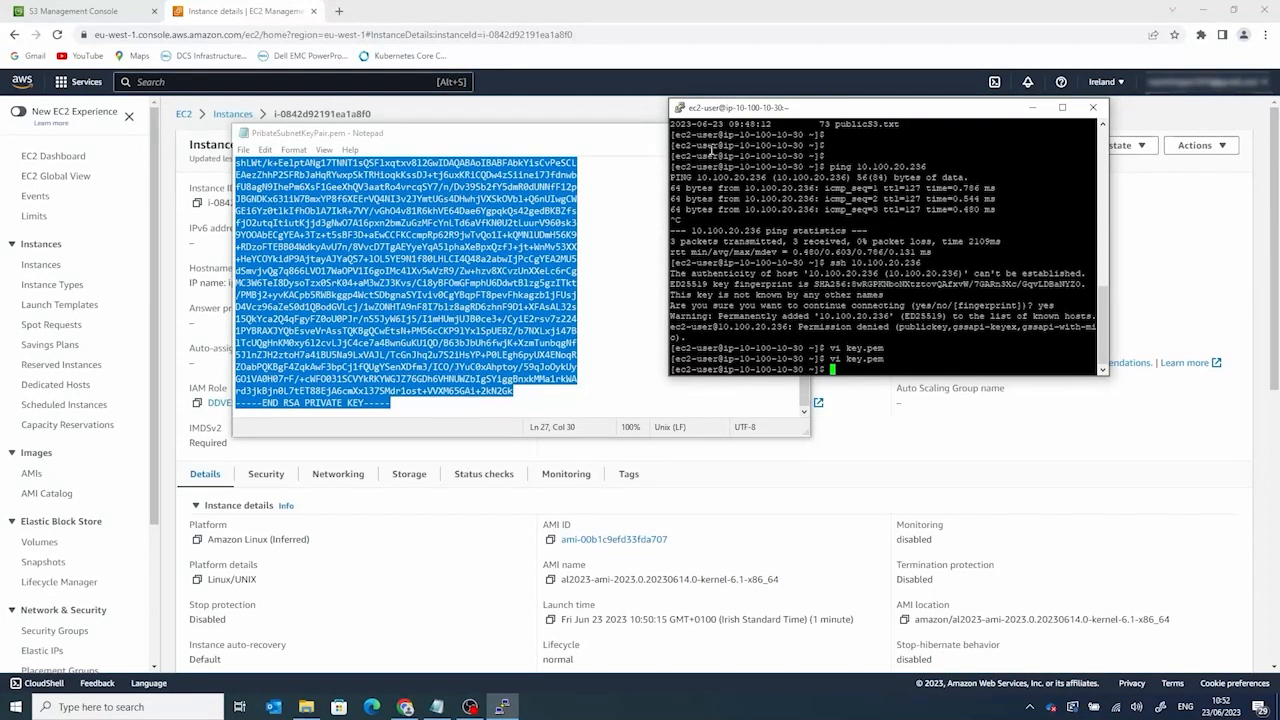
Step: Set the permissions of key.pem to 600 and connect to 10.100.20.236 over SSH using that key file
text(chmod 600 key.pem)
key(Return)
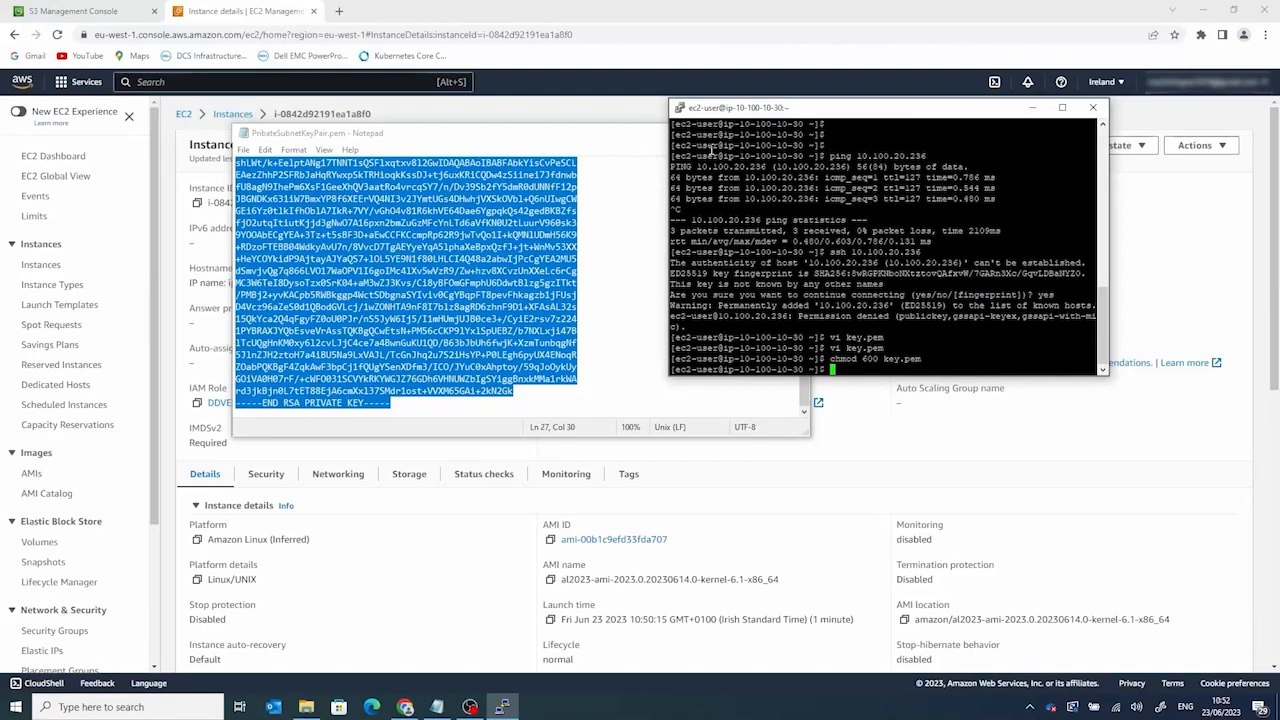
text(ssh -i key.pem )
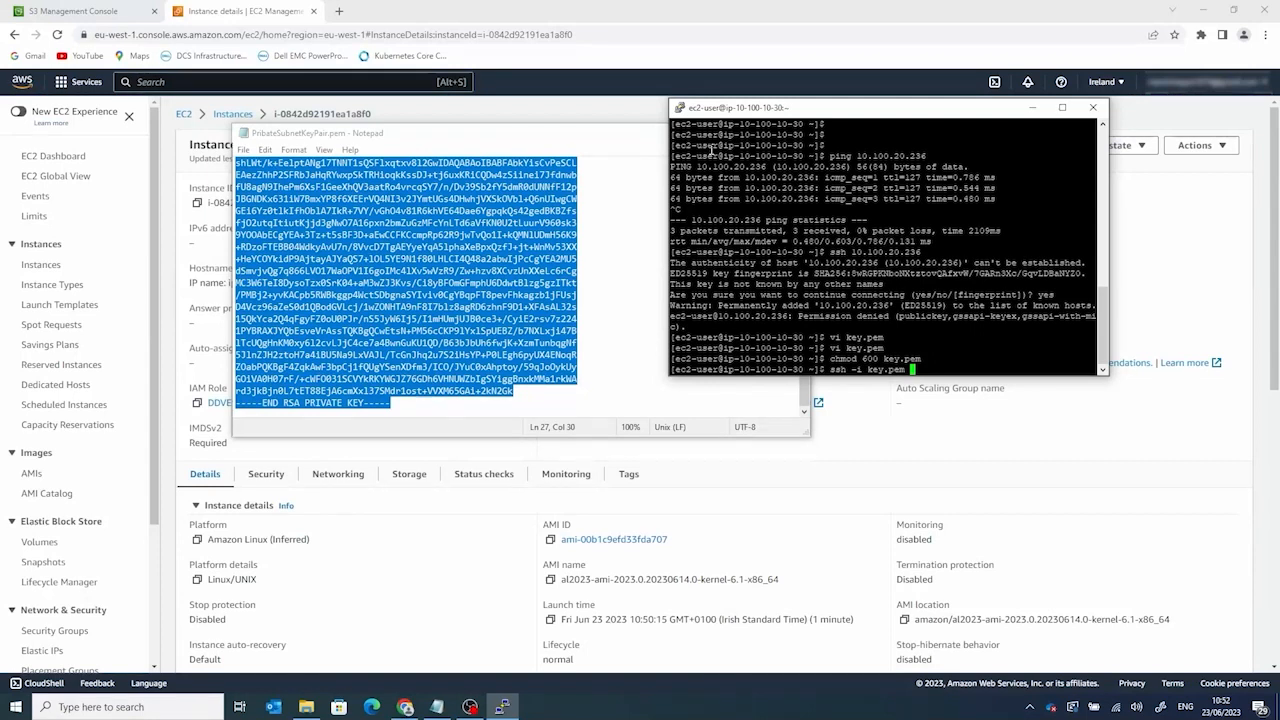
text(10.100.20.236)
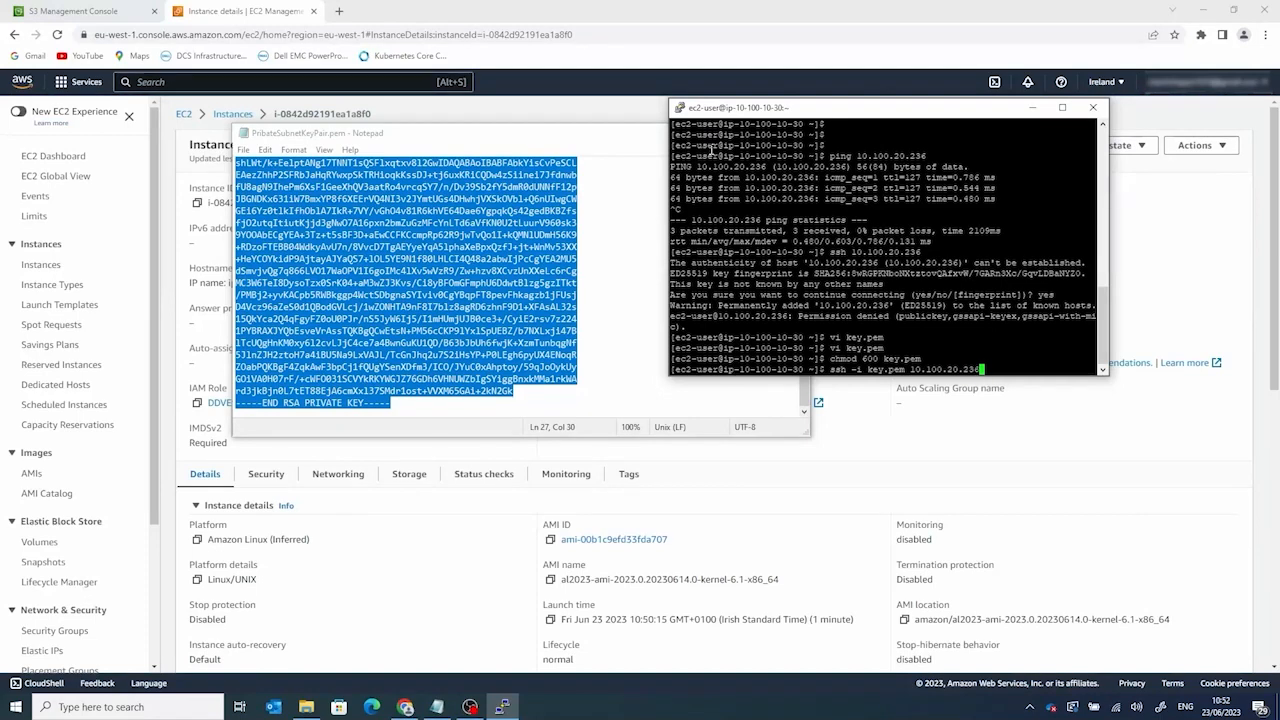
key(Return)
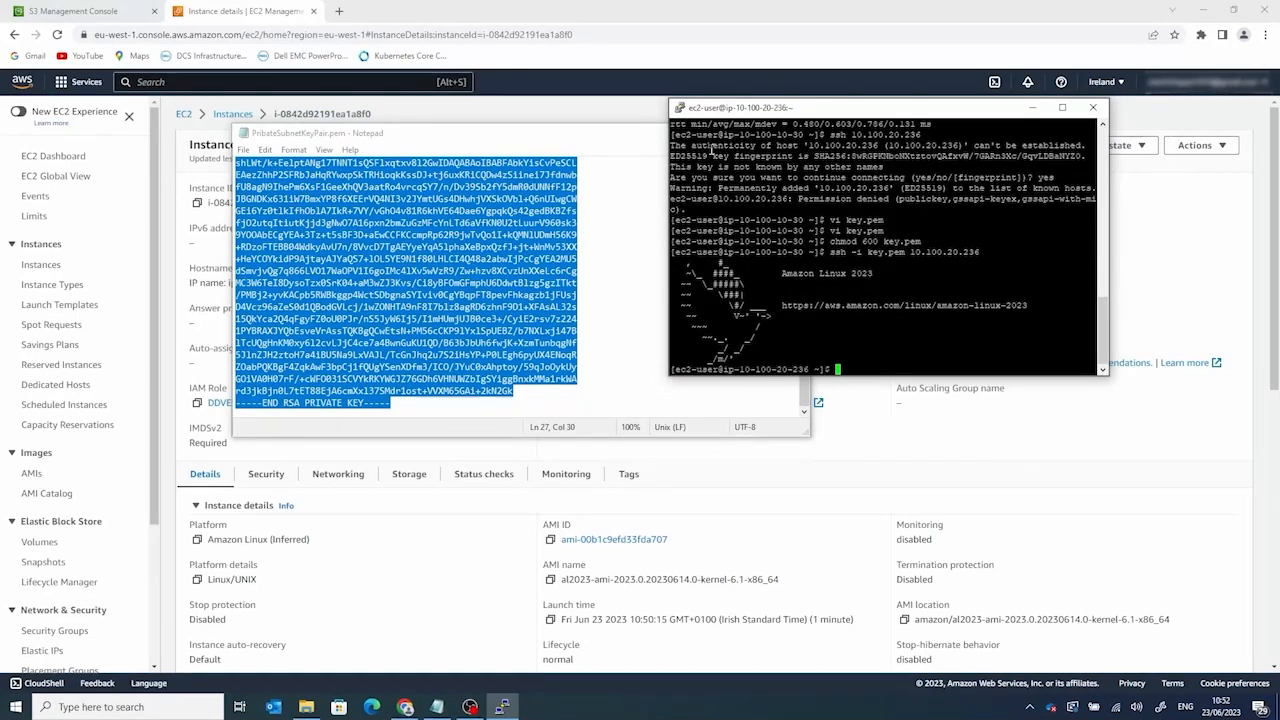
key(Return)
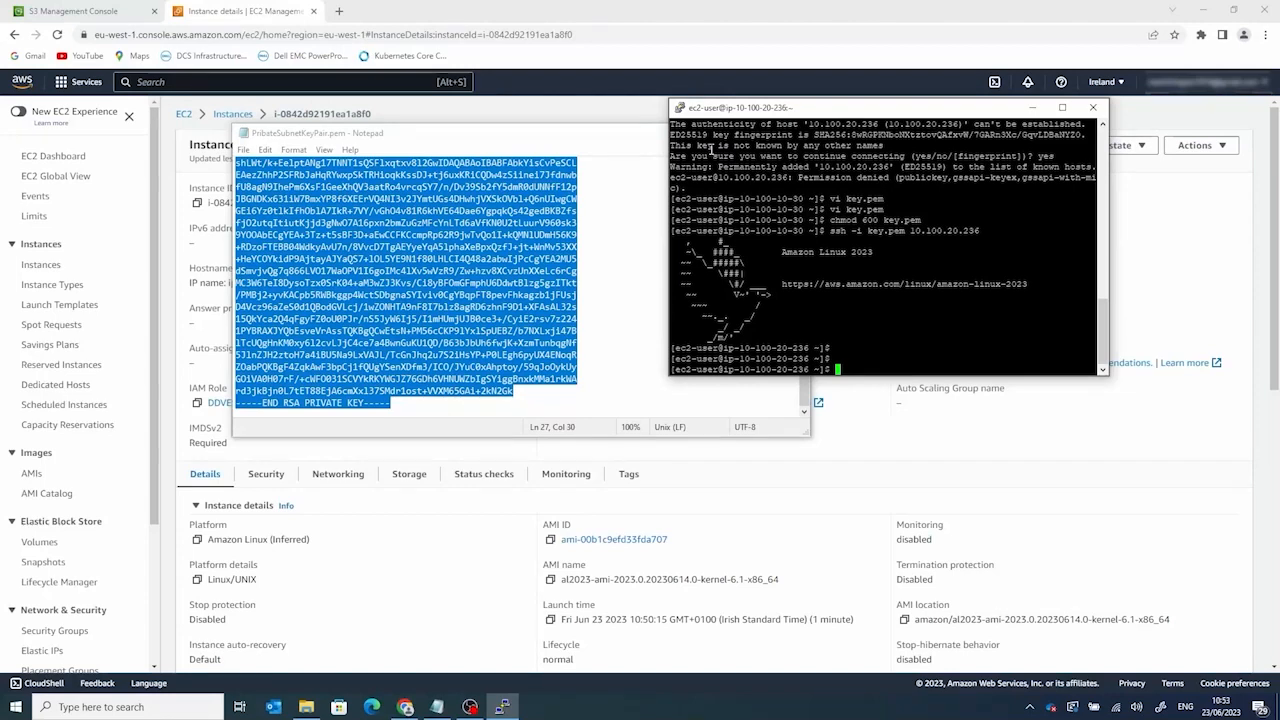
Step: Show the private instance's network configuration with ifconfig and highlight the inet address of enX0
text(ifconfig)
key(Return)
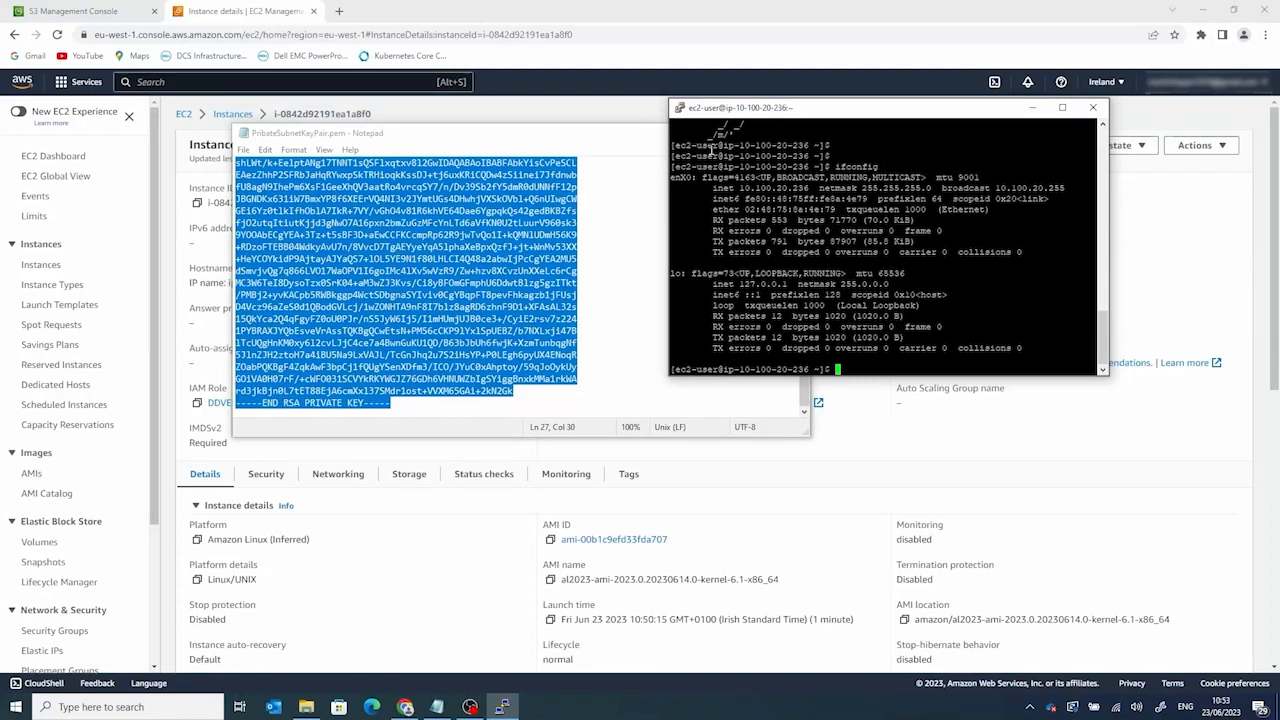
drag(742, 187, 806, 188)
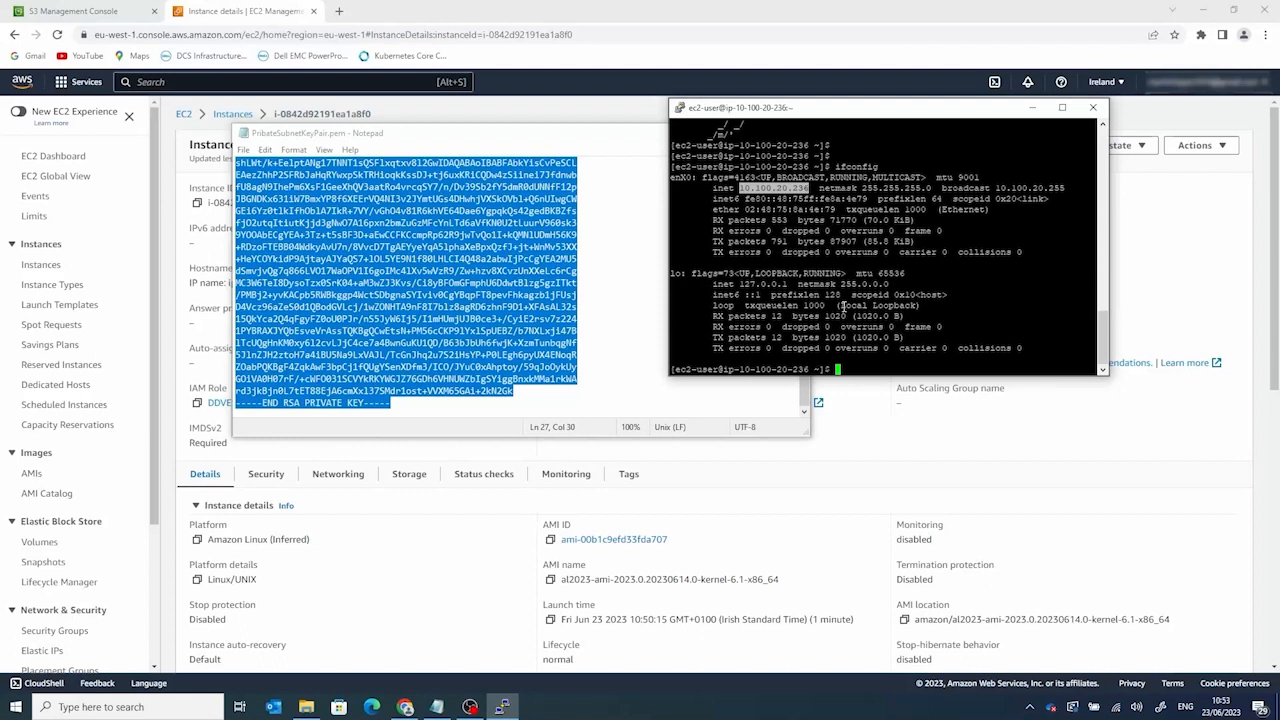
double_click(872, 369)
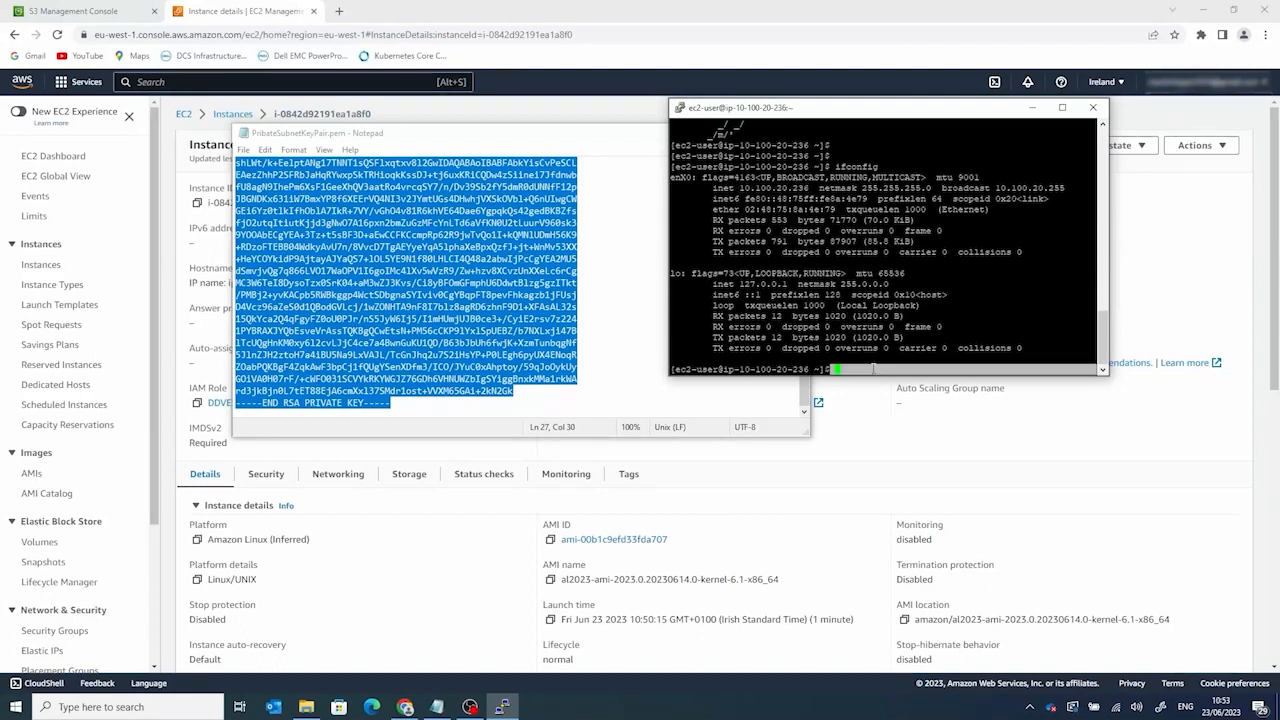
click(872, 369)
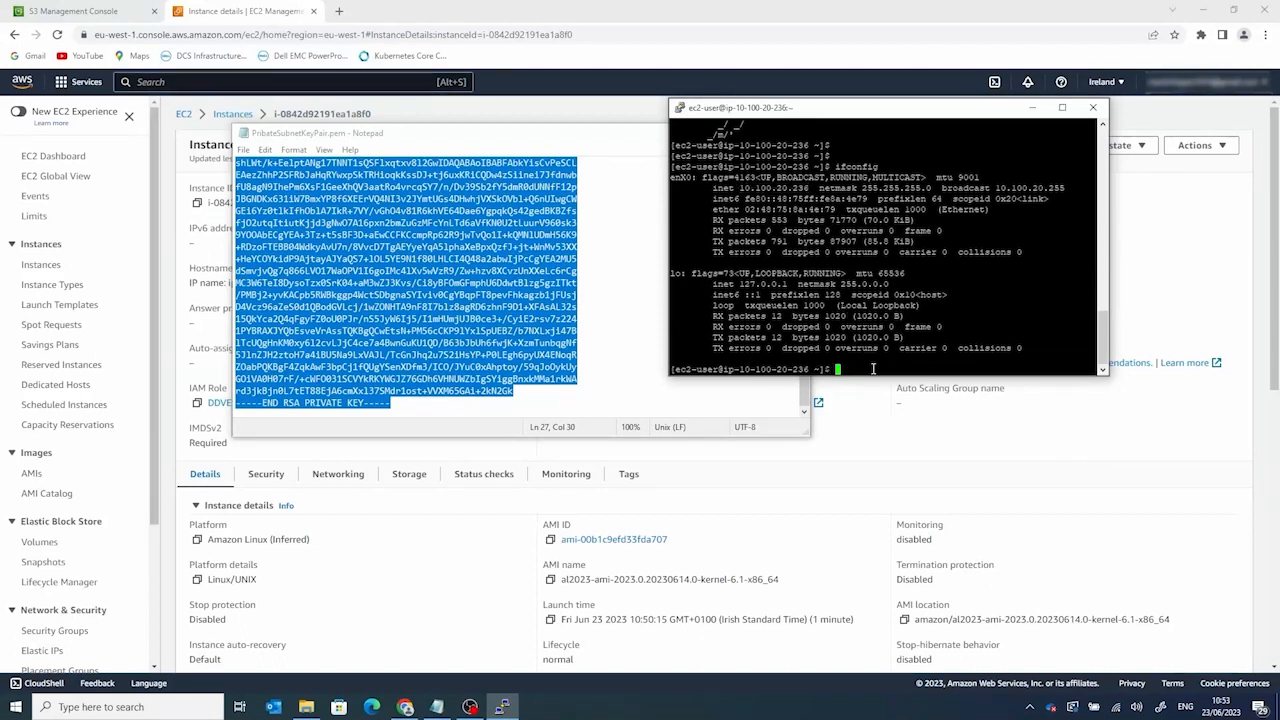
key(Return)
key(Return)
key(Return)
text(p)
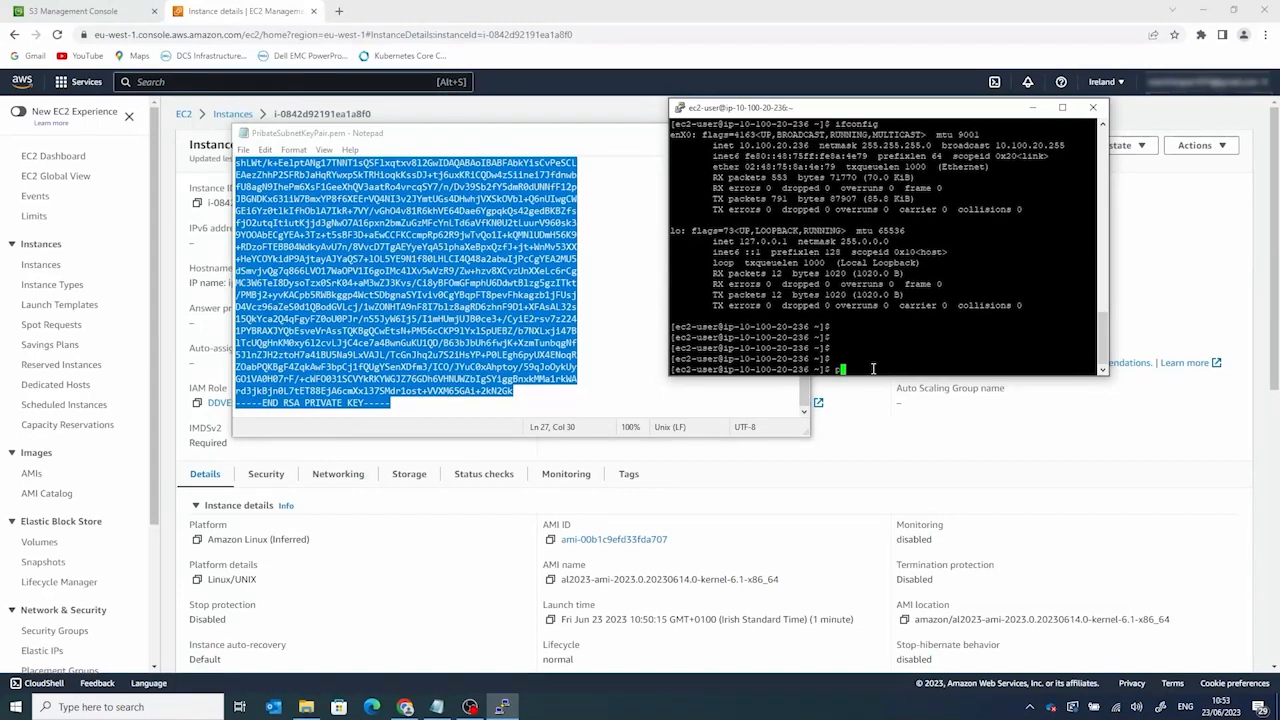
text(ing www.cis)
text(o.c)
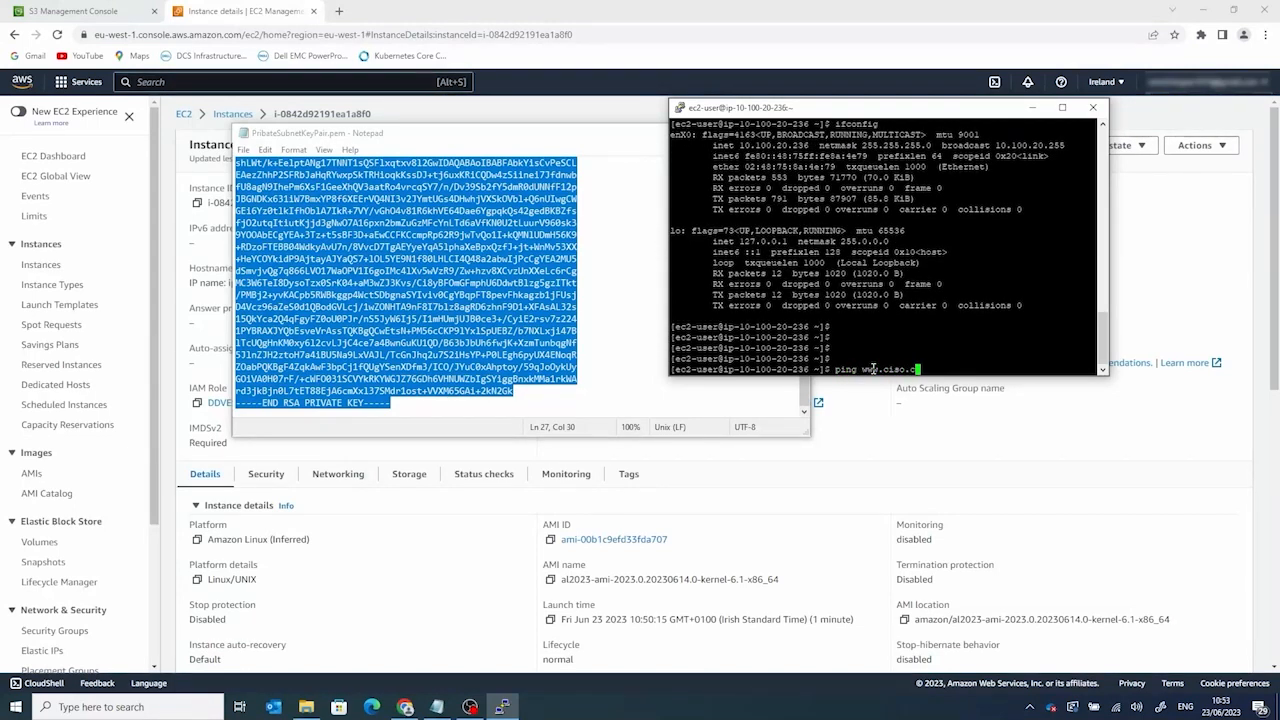
key(BackSpace)
key(BackSpace)
key(BackSpace)
key(BackSpace)
key(BackSpace)
key(BackSpace)
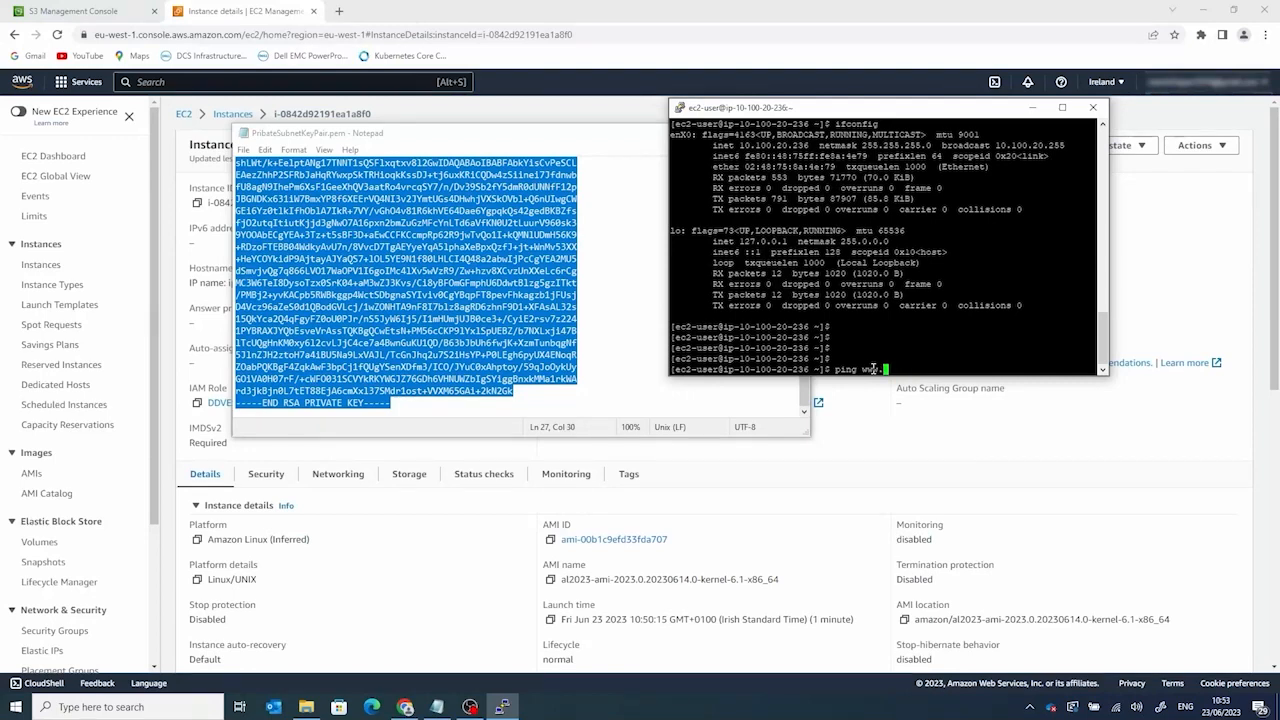
text(dell.com)
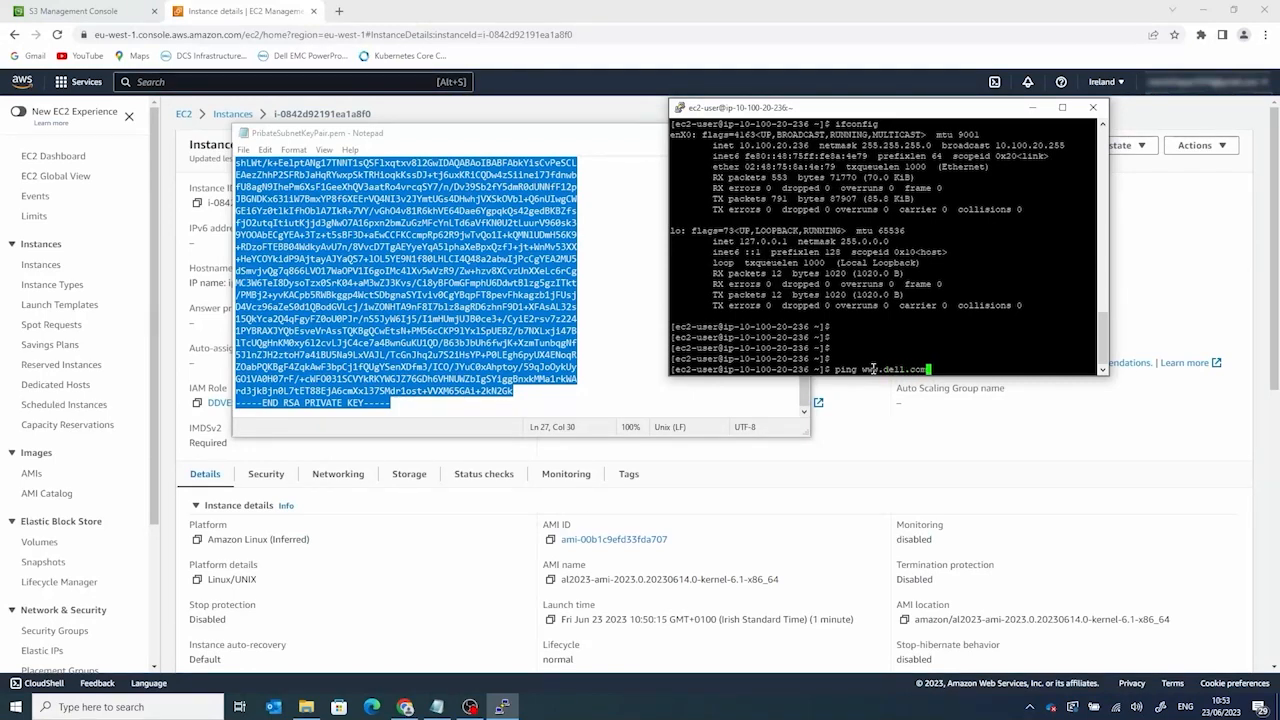
key(Return)
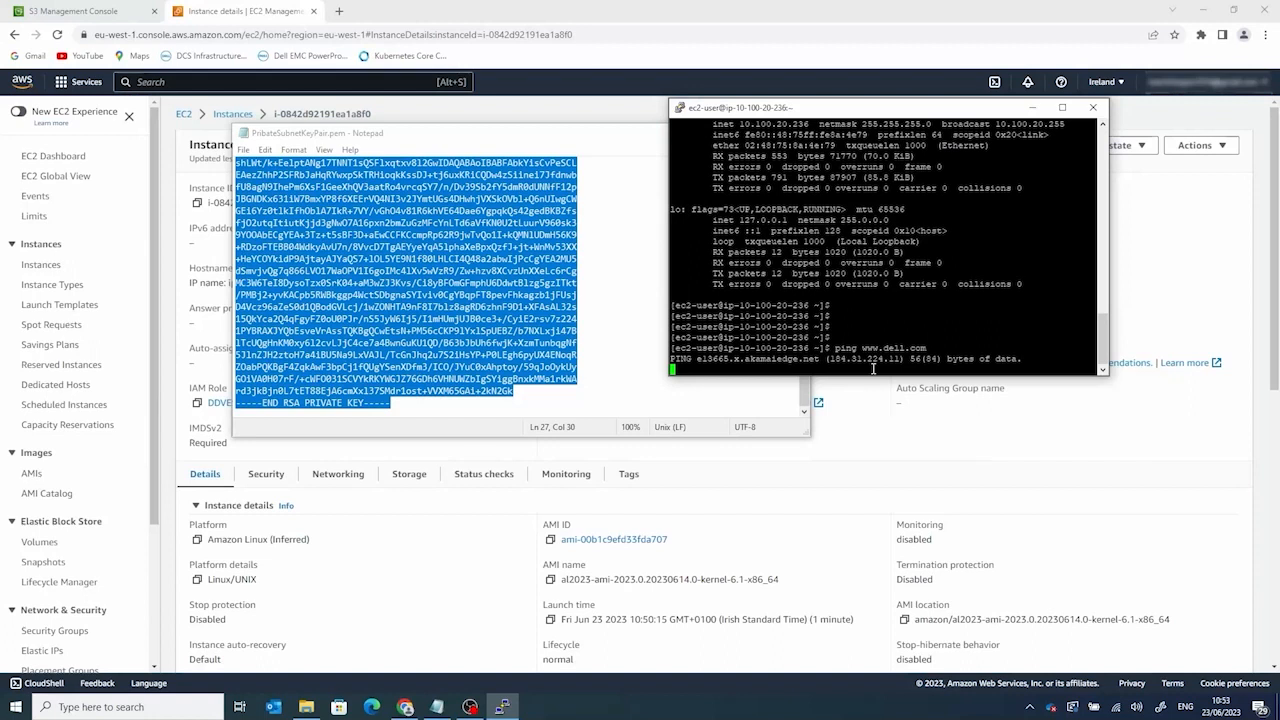
key(ctrl+c)
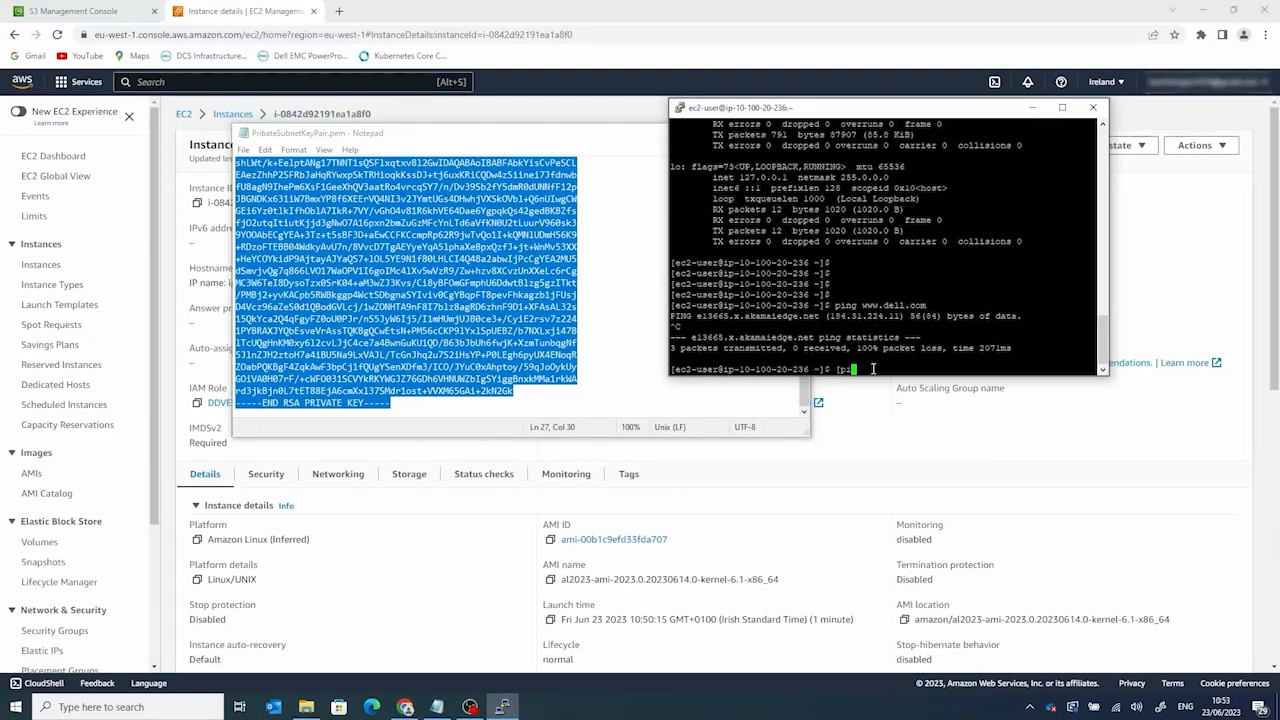
text(ping www.cisco.com)
key(Return)
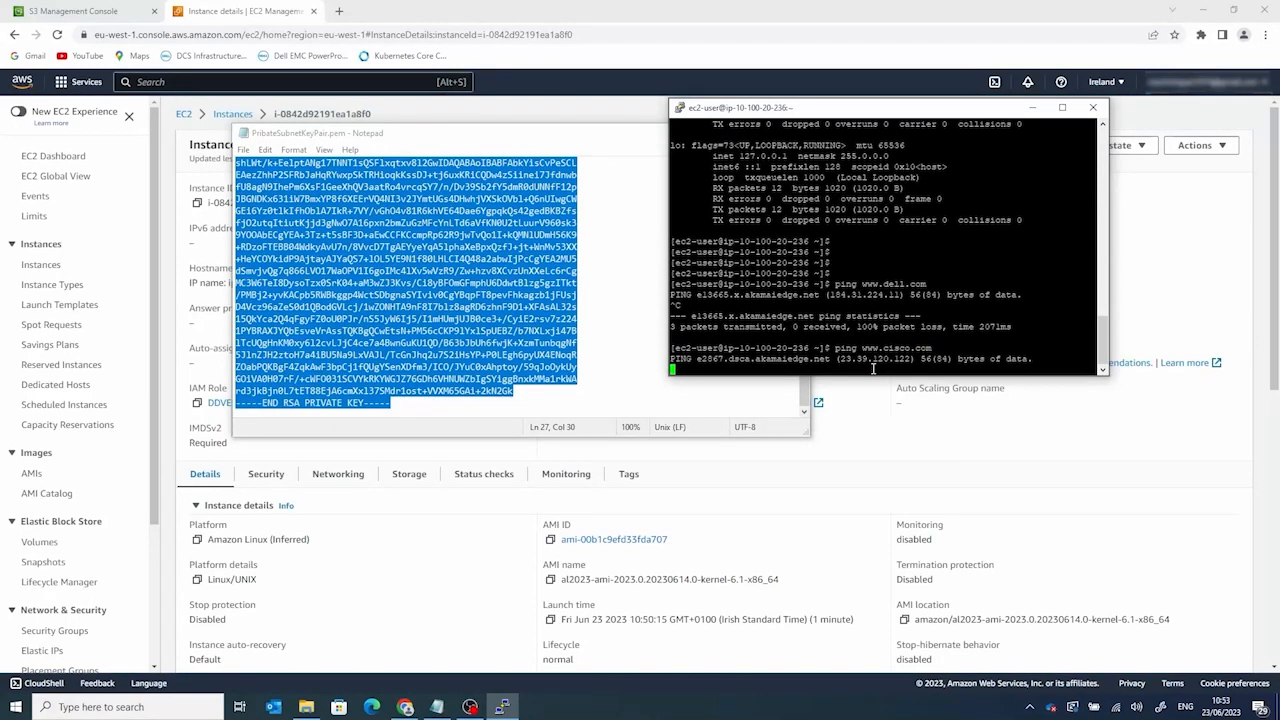
key(ctrl+c)
text(www.)
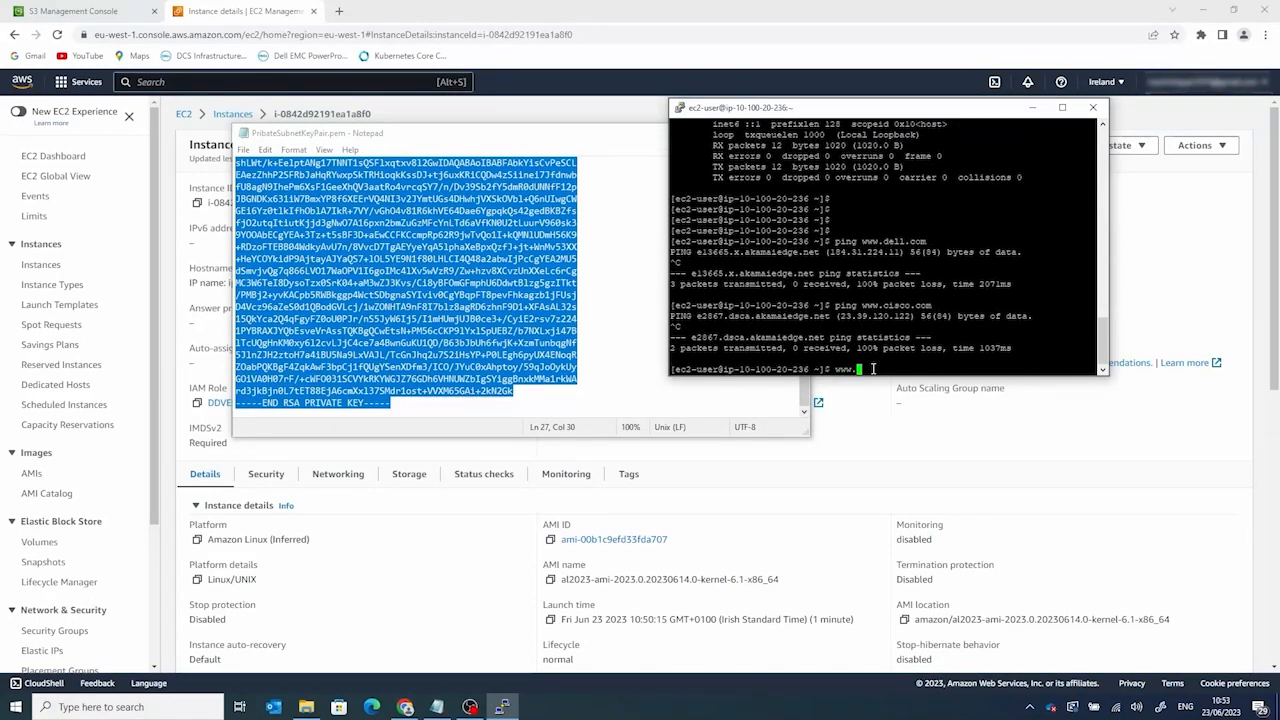
text(google.com)
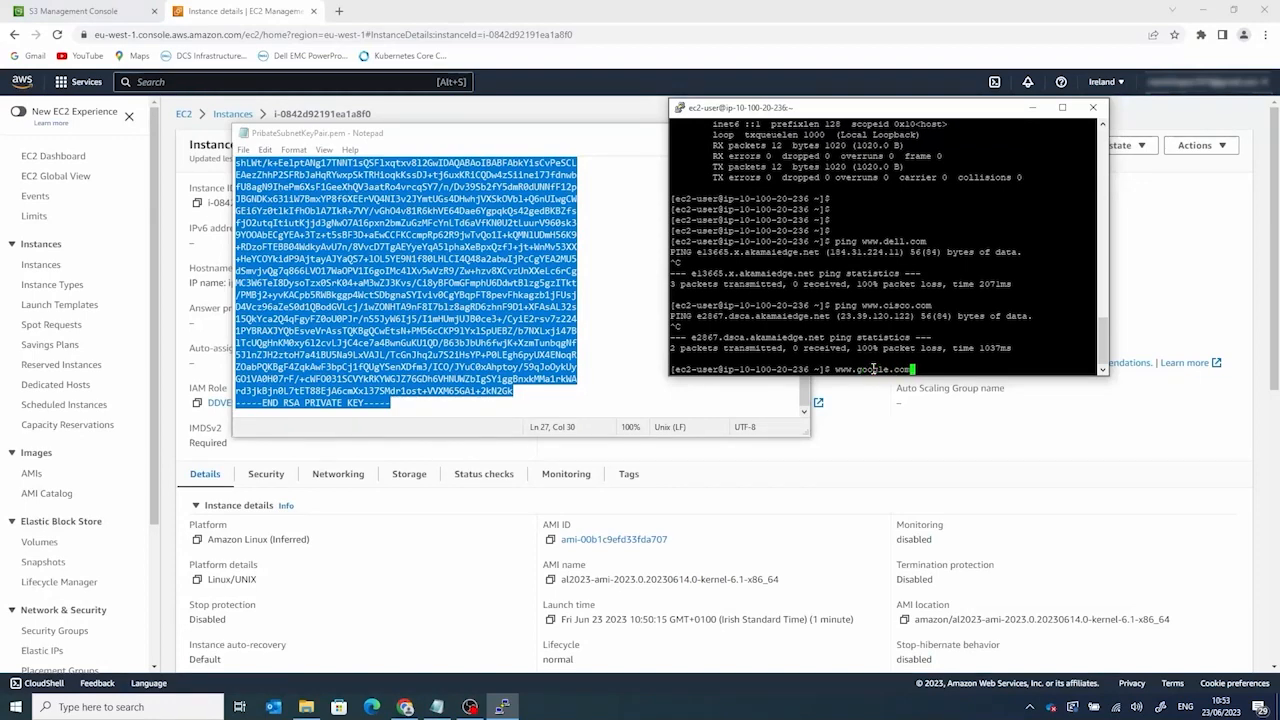
key(Return)
Step: Try listing all S3 buckets with aws s3 ls and the contents of s3://ddvedemo1, interrupting each command
text(aw)
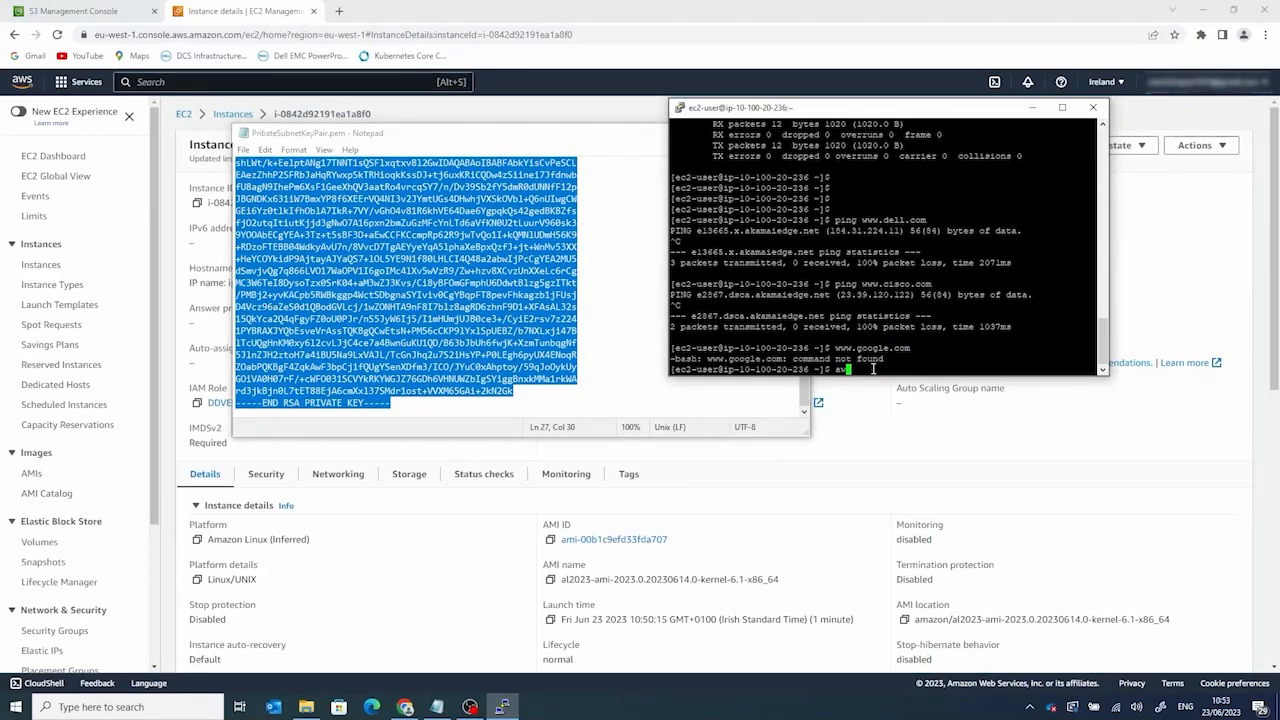
text(s s3 ls)
key(Return)
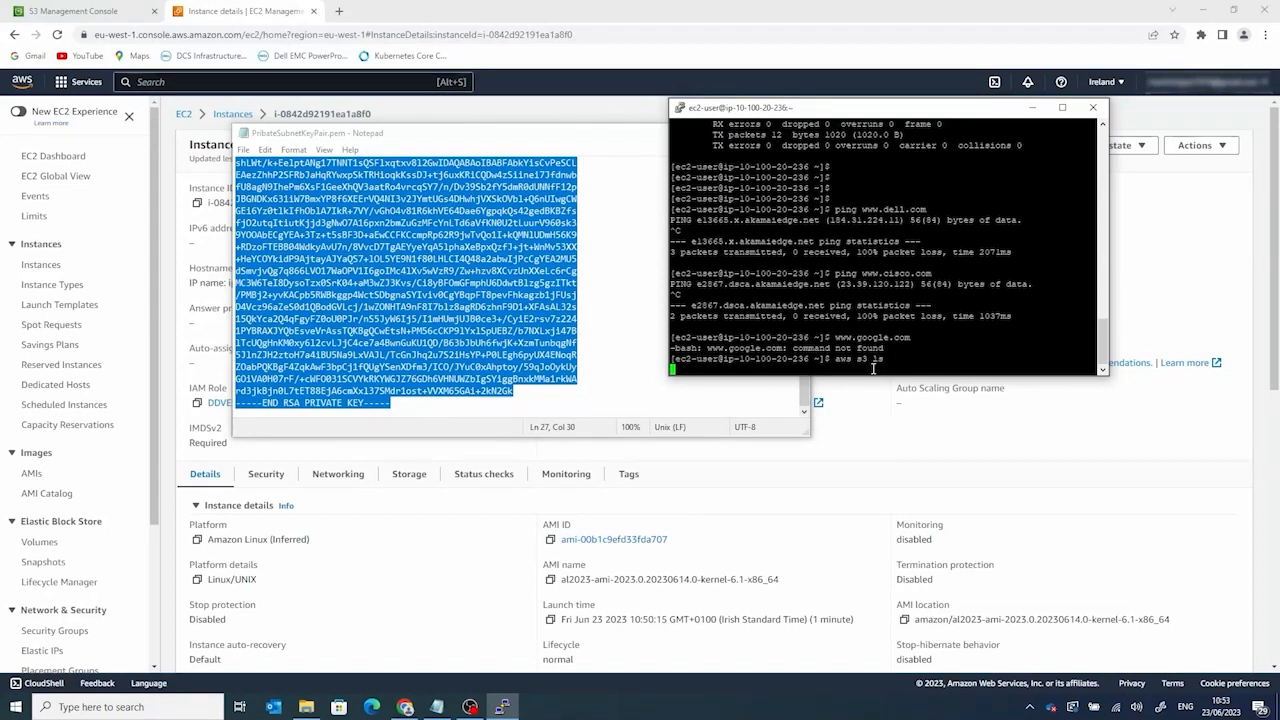
key(ctrl+c)
key(Up)
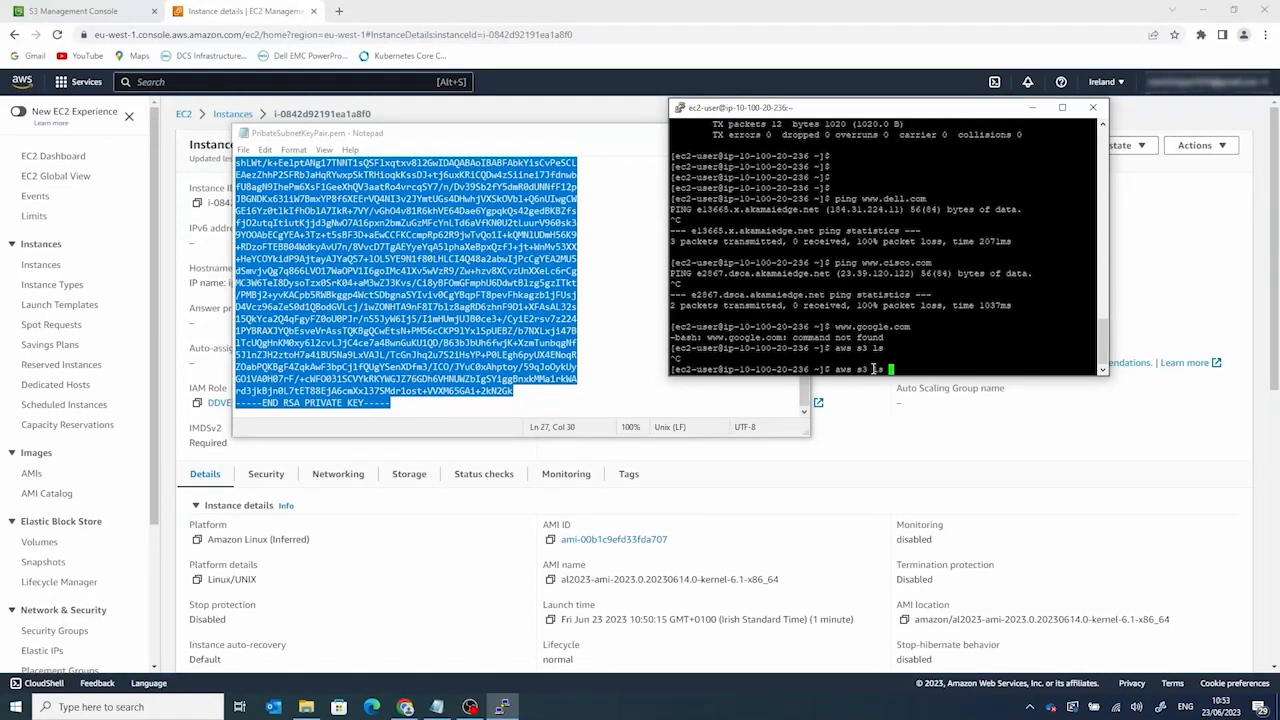
text(s3://ddvedemo1)
key(Return)
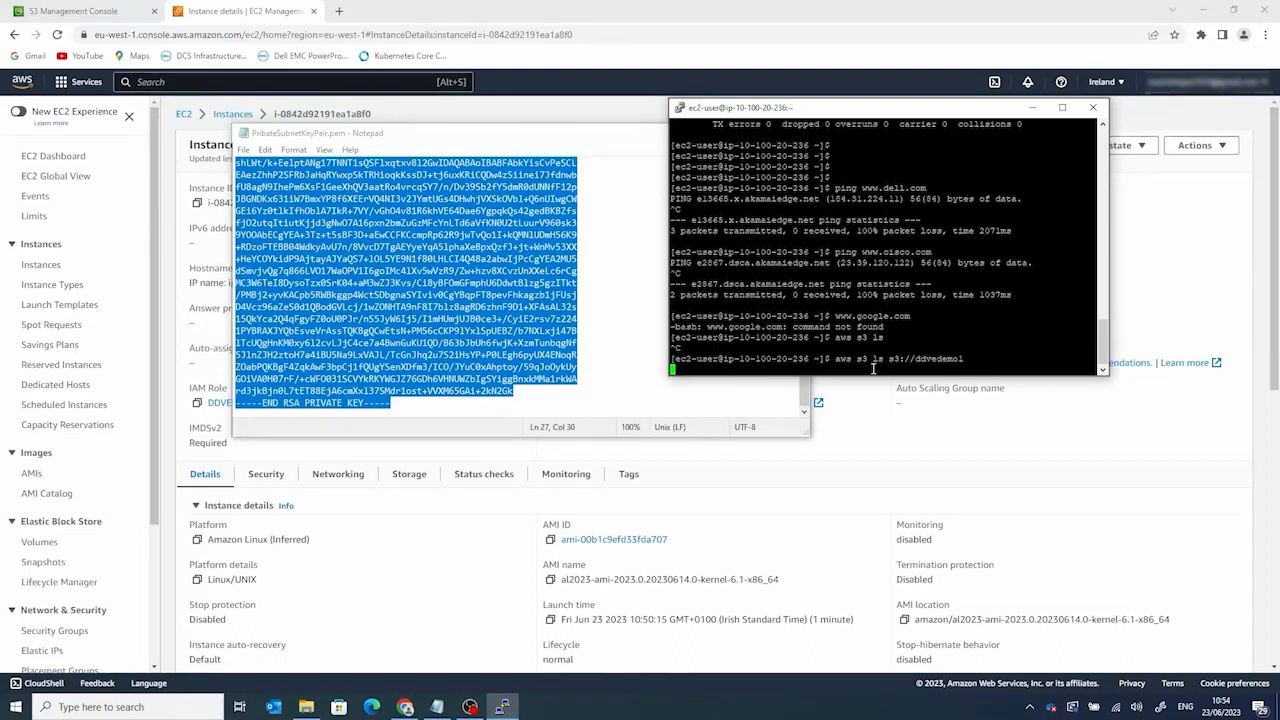
key(ctrl+c)
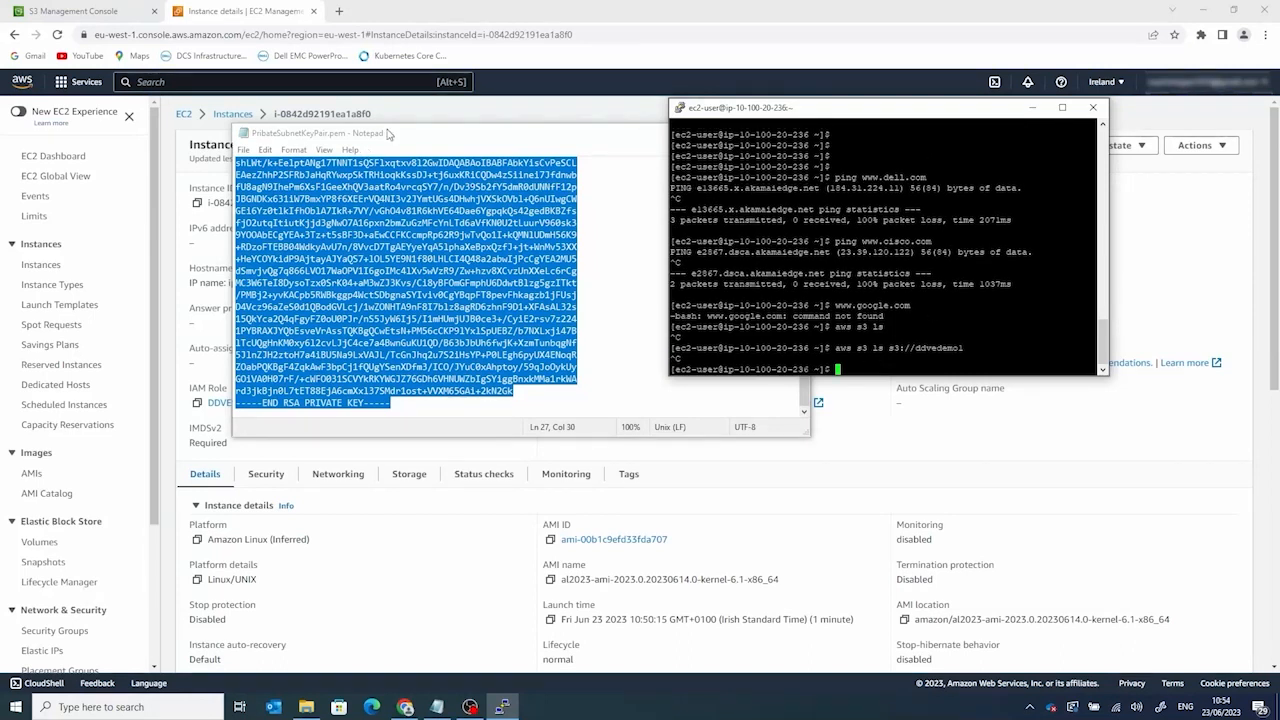
Step: Minimize the Notepad key file and the SSH terminal to uncover the AWS console
drag(389, 134, 332, 135)
click(686, 133)
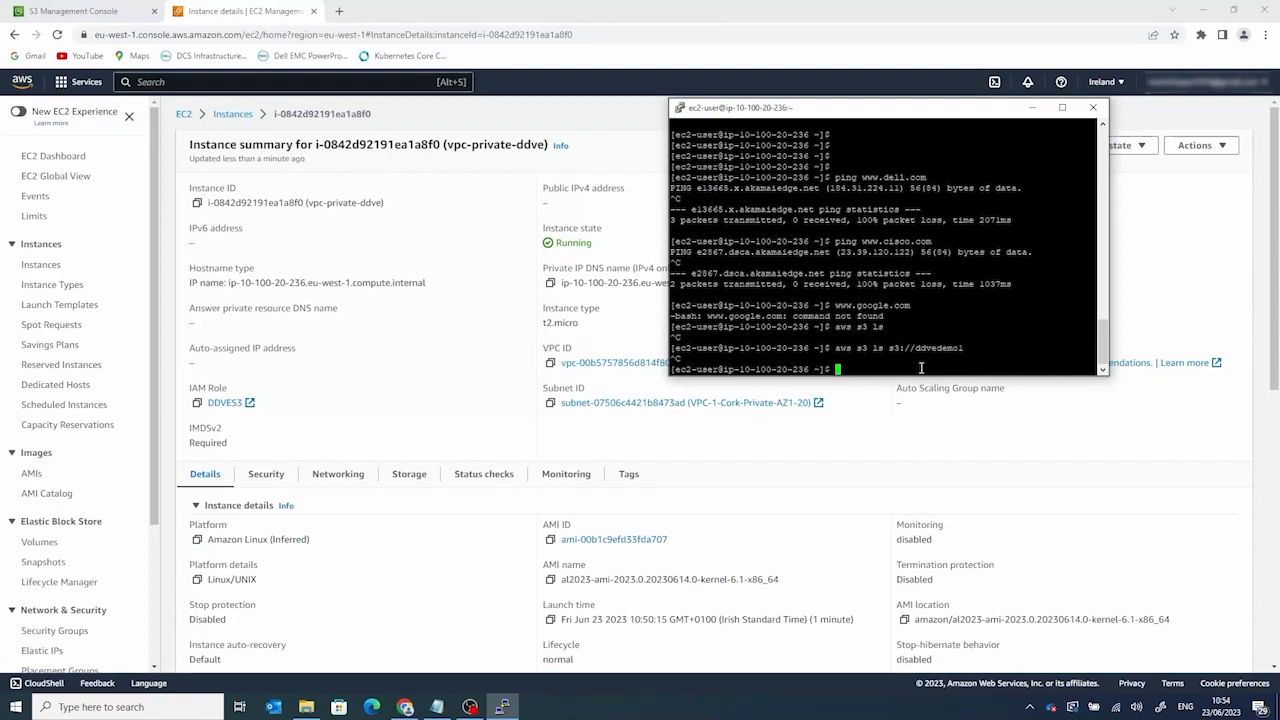
click(1030, 110)
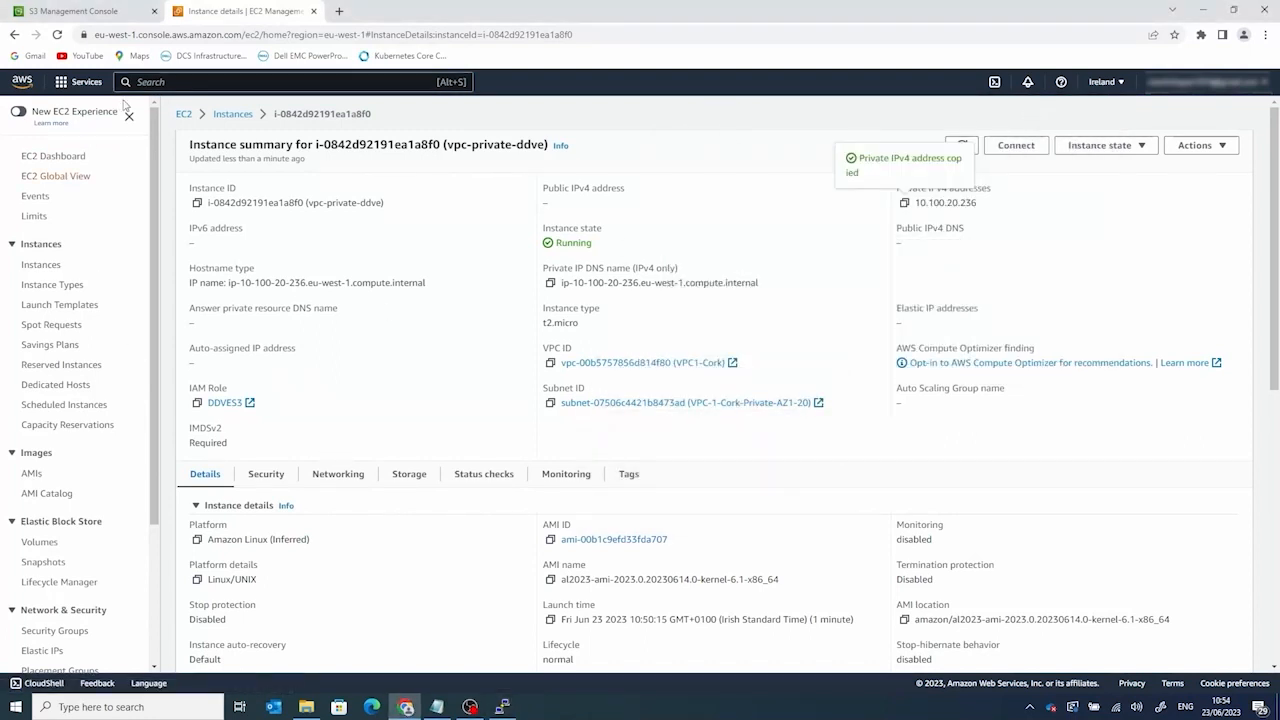
Step: Search the AWS console for vpc, open the VPC service and list its route tables
click(151, 83)
text(vpc)
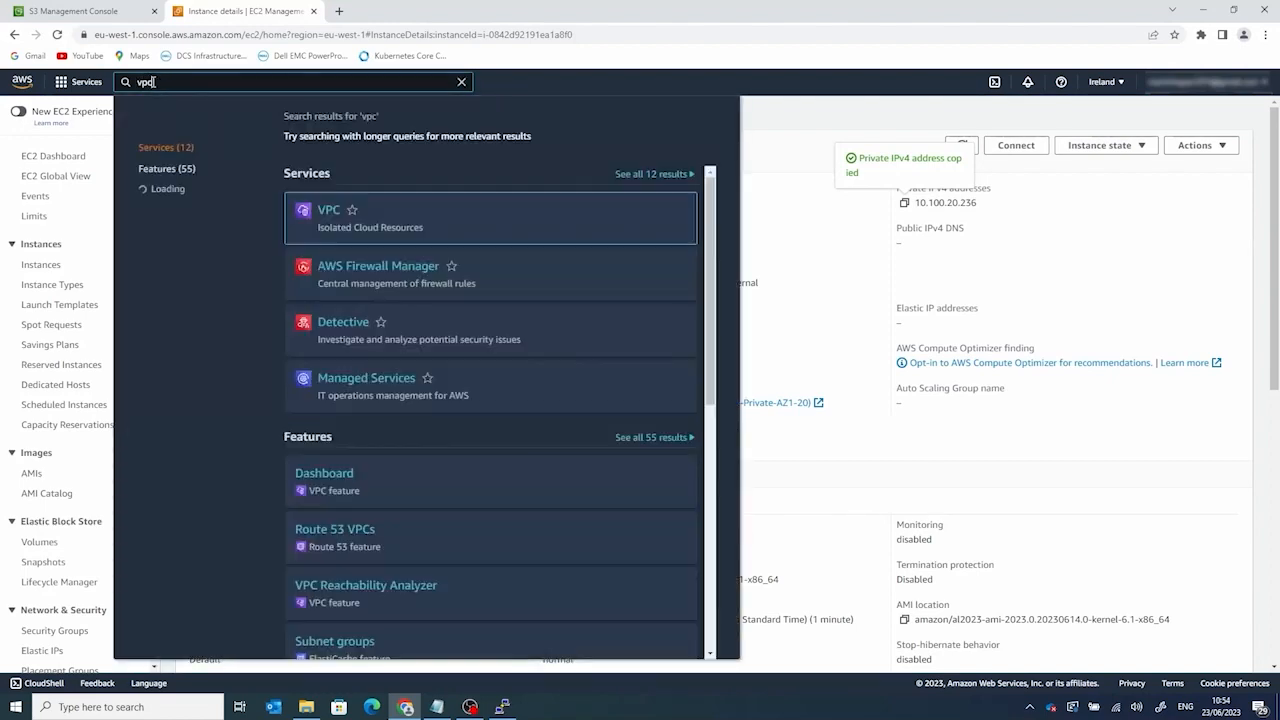
click(325, 211)
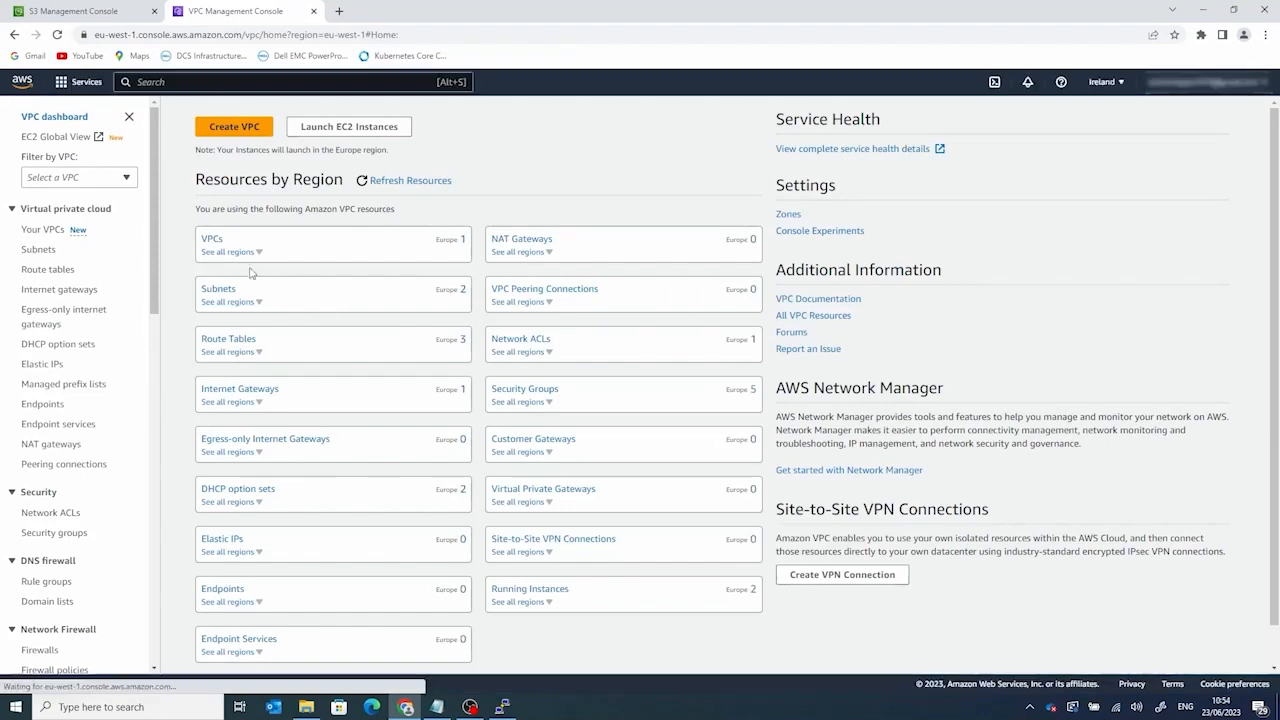
click(45, 269)
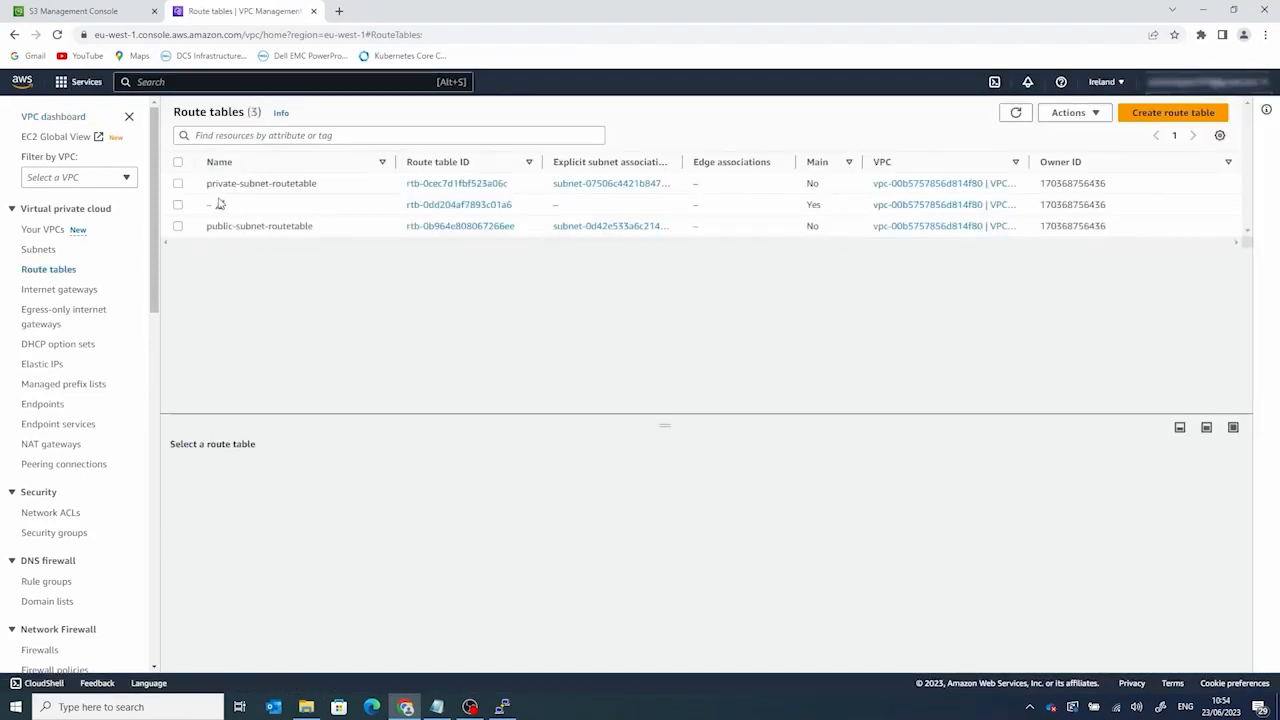
Step: Show the routes of private-subnet-routetable and highlight the destination of its local route
click(179, 184)
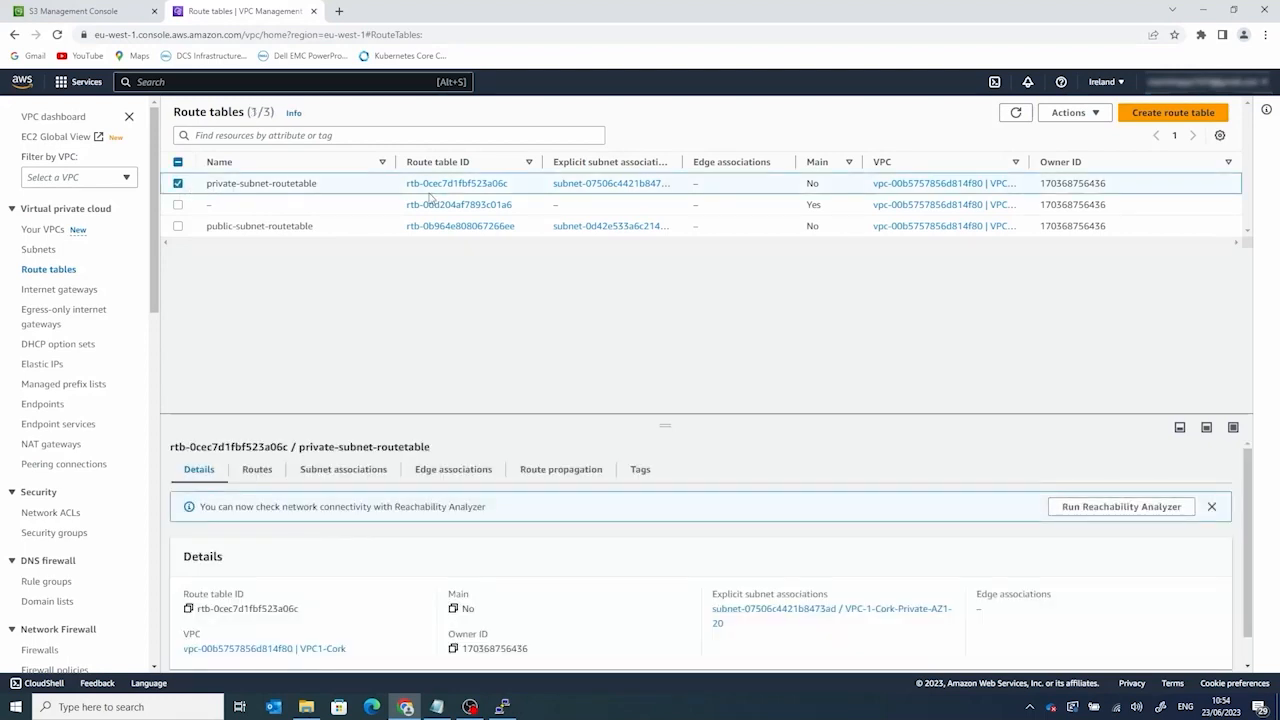
click(257, 470)
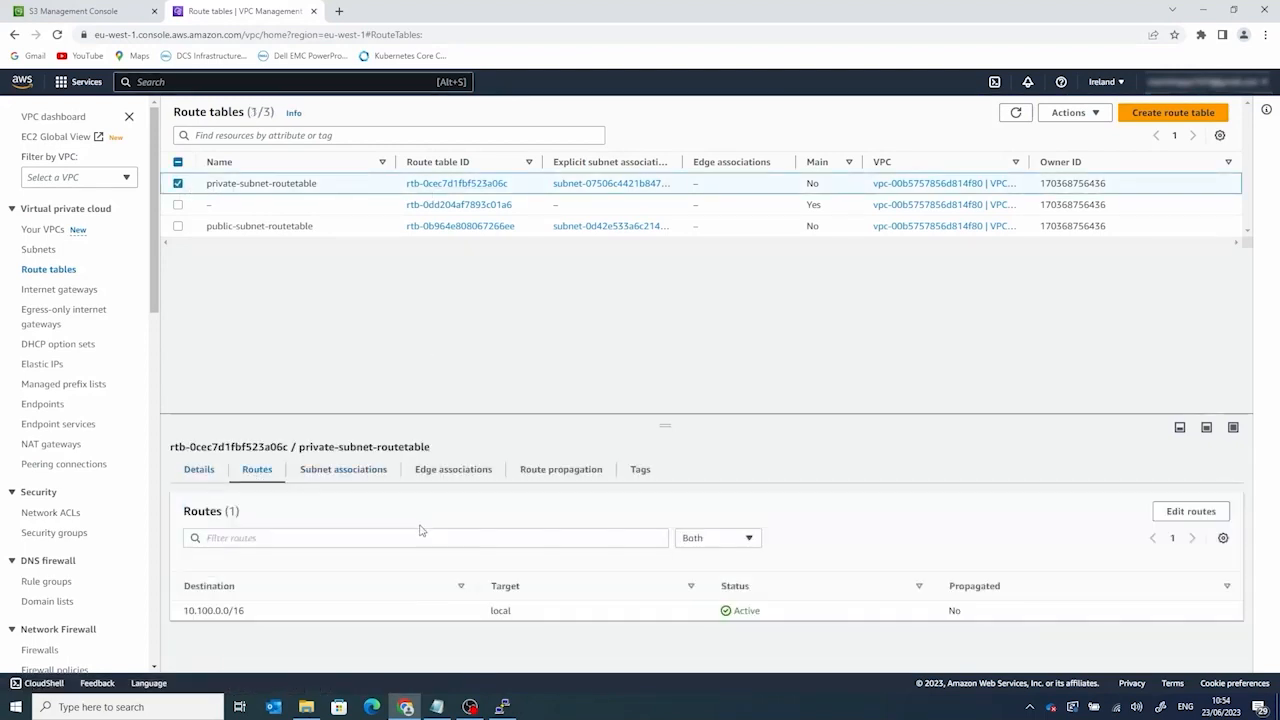
drag(262, 617, 163, 616)
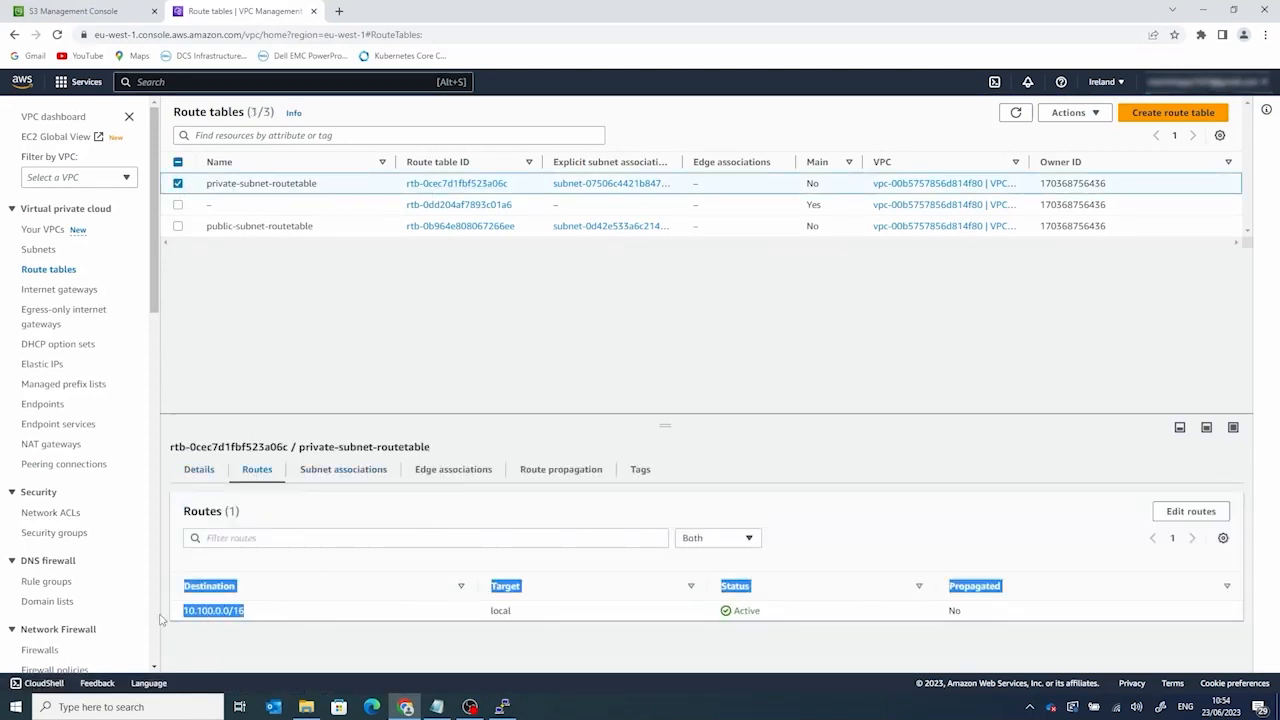
click(276, 629)
drag(264, 619, 184, 610)
click(309, 626)
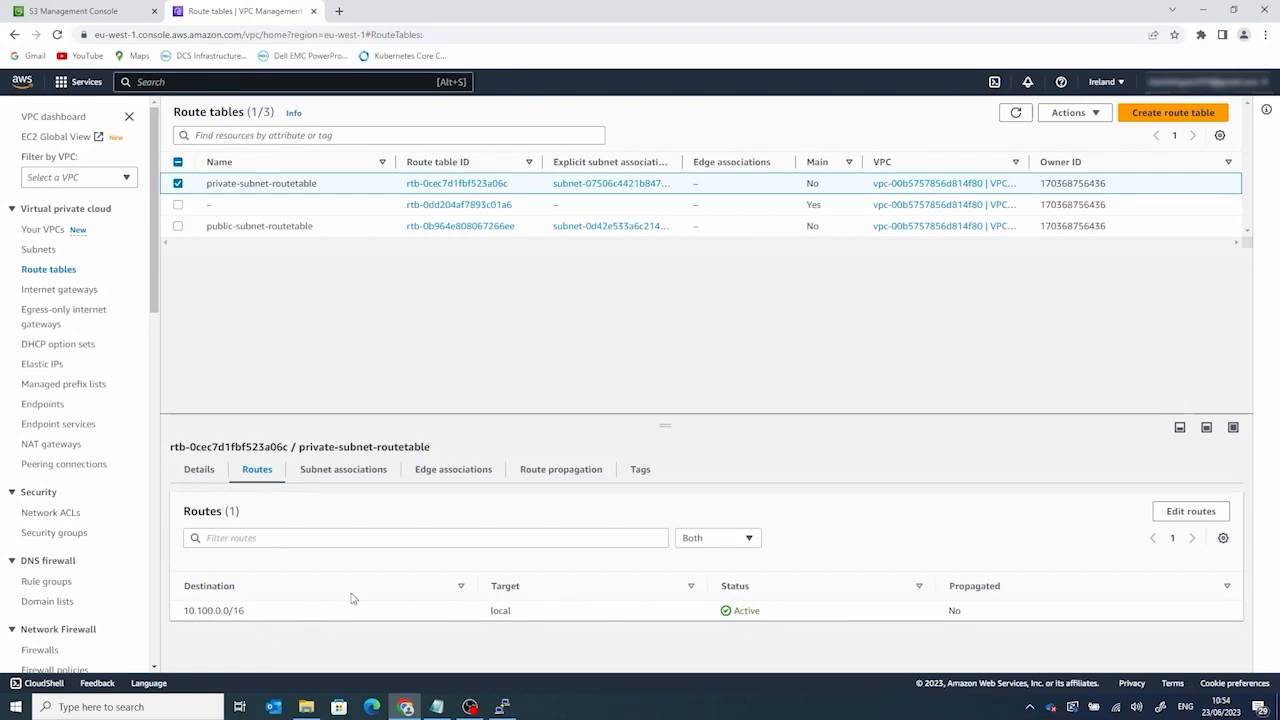
Step: Start creating a VPC endpoint with the name tag ddve-s3-endpoint
click(43, 405)
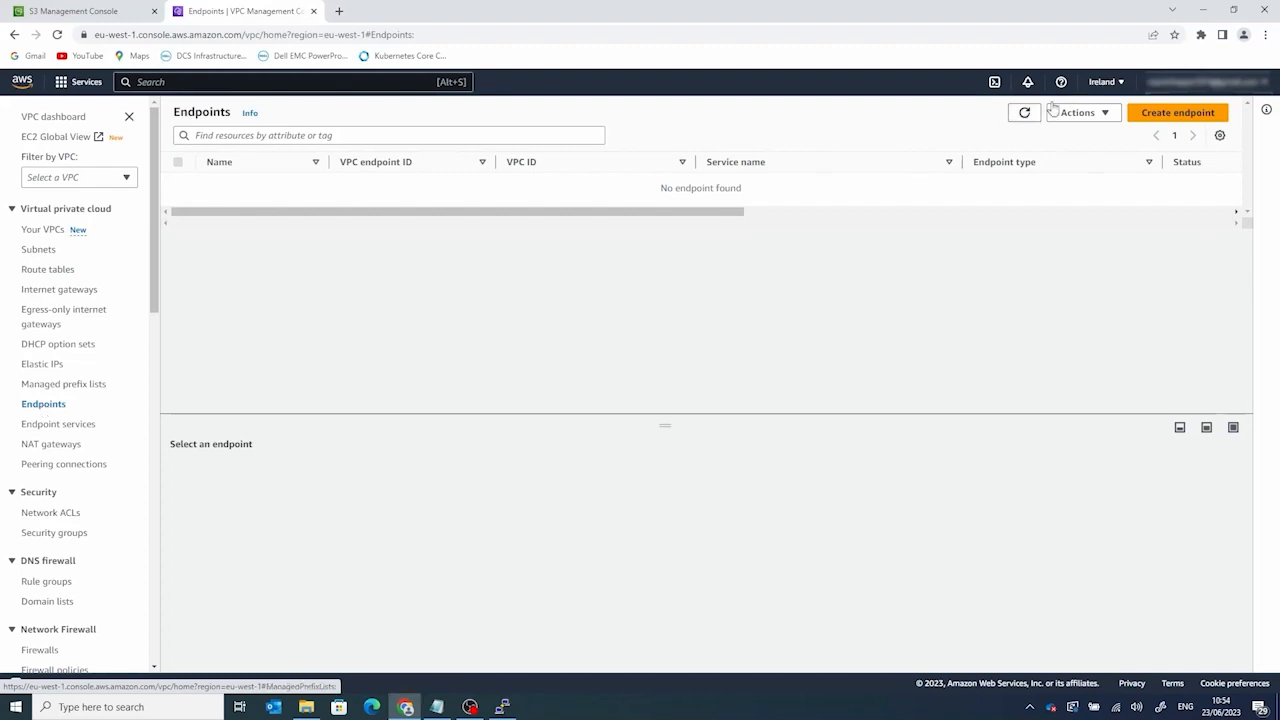
click(1188, 112)
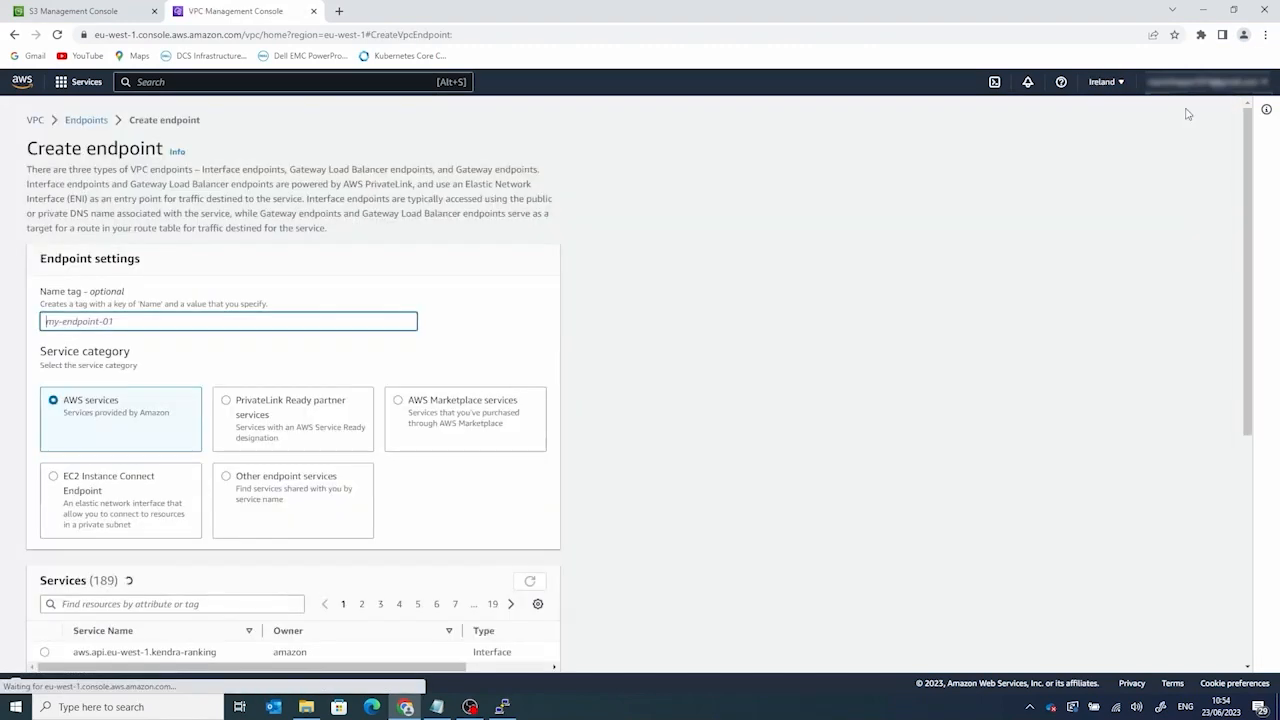
click(90, 323)
text(ddve-)
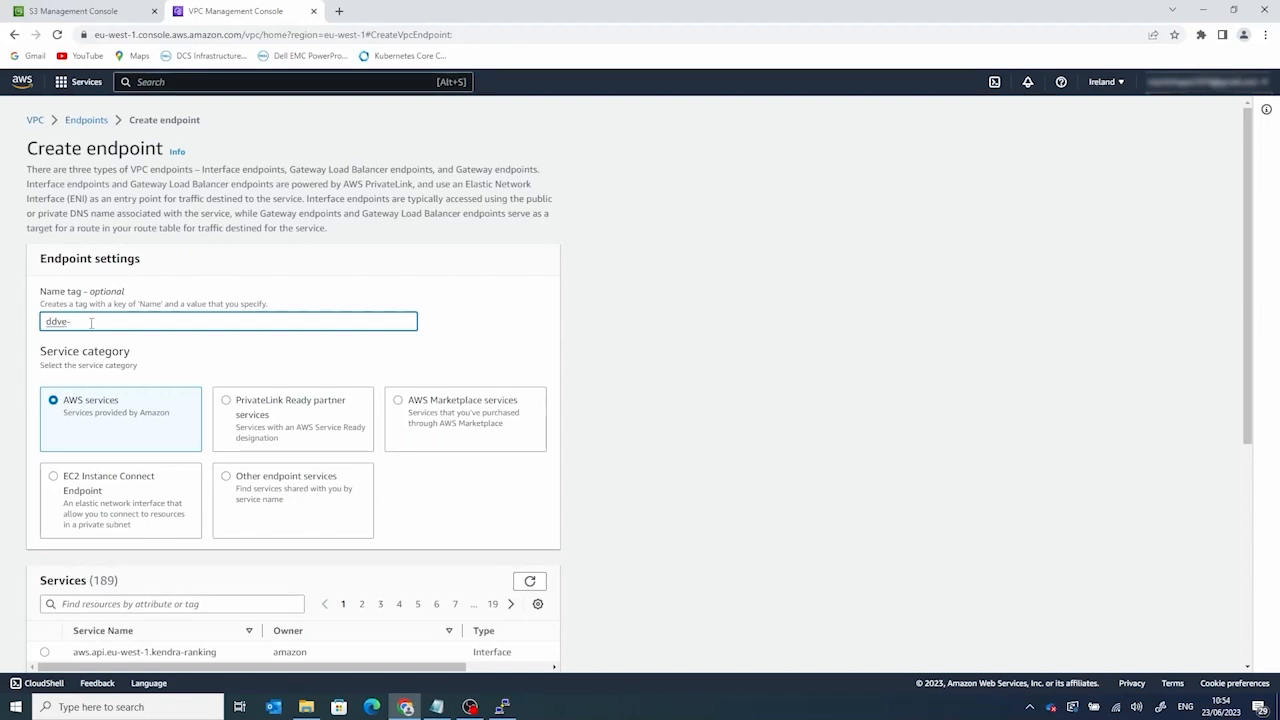
text(s3-endpoint)
Step: Filter the endpoint services by s3 and select com.amazonaws.eu-west-1.s3 of type Gateway
scroll(99, 425, down, 1)
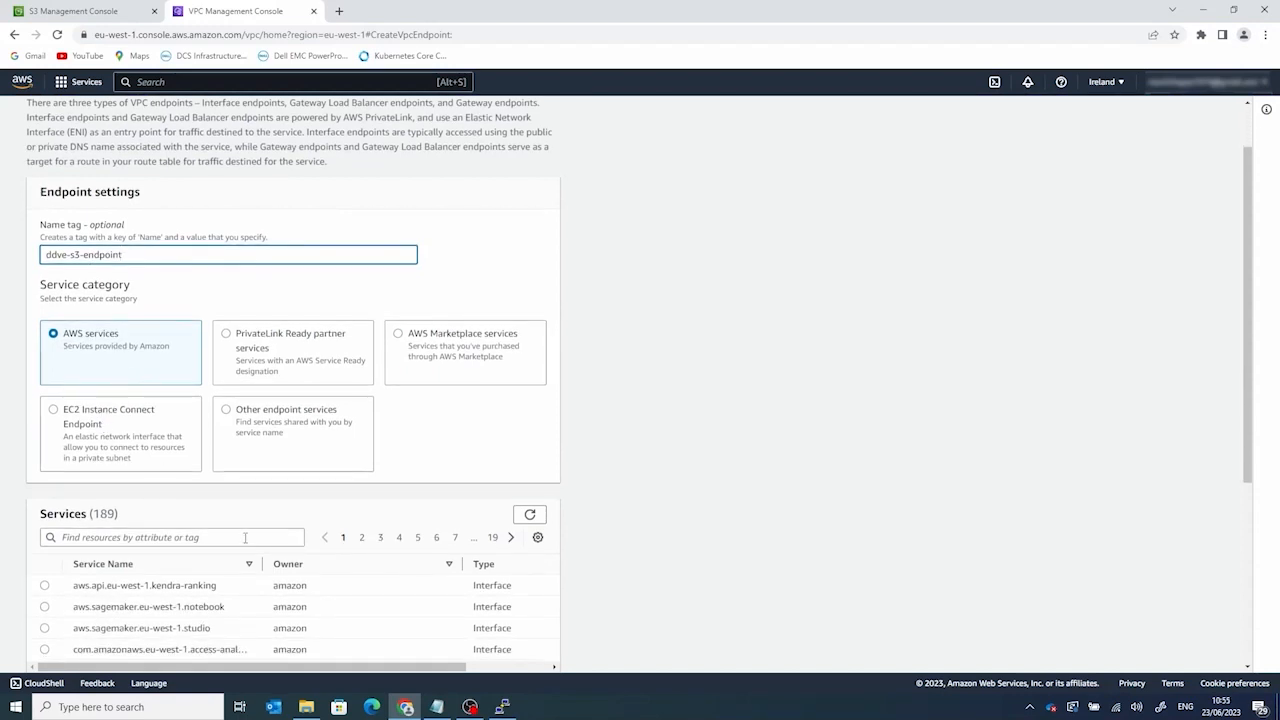
scroll(113, 455, down, 1)
click(109, 472)
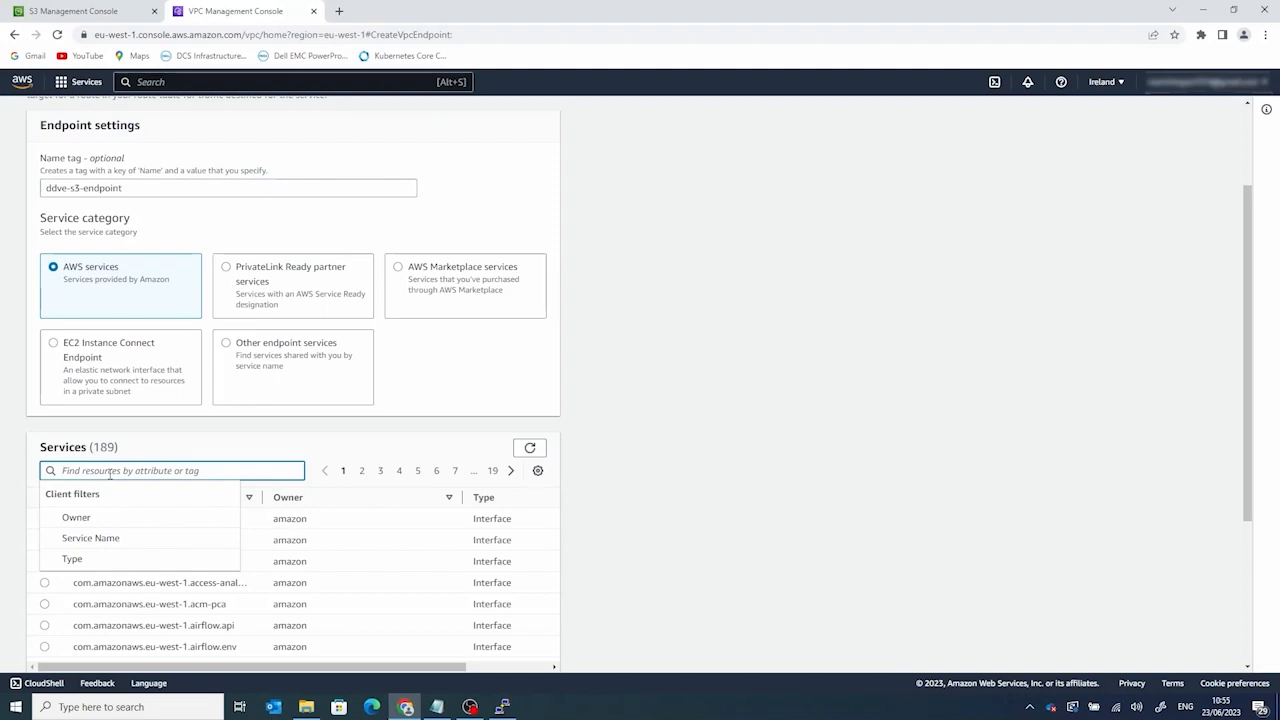
text(s3)
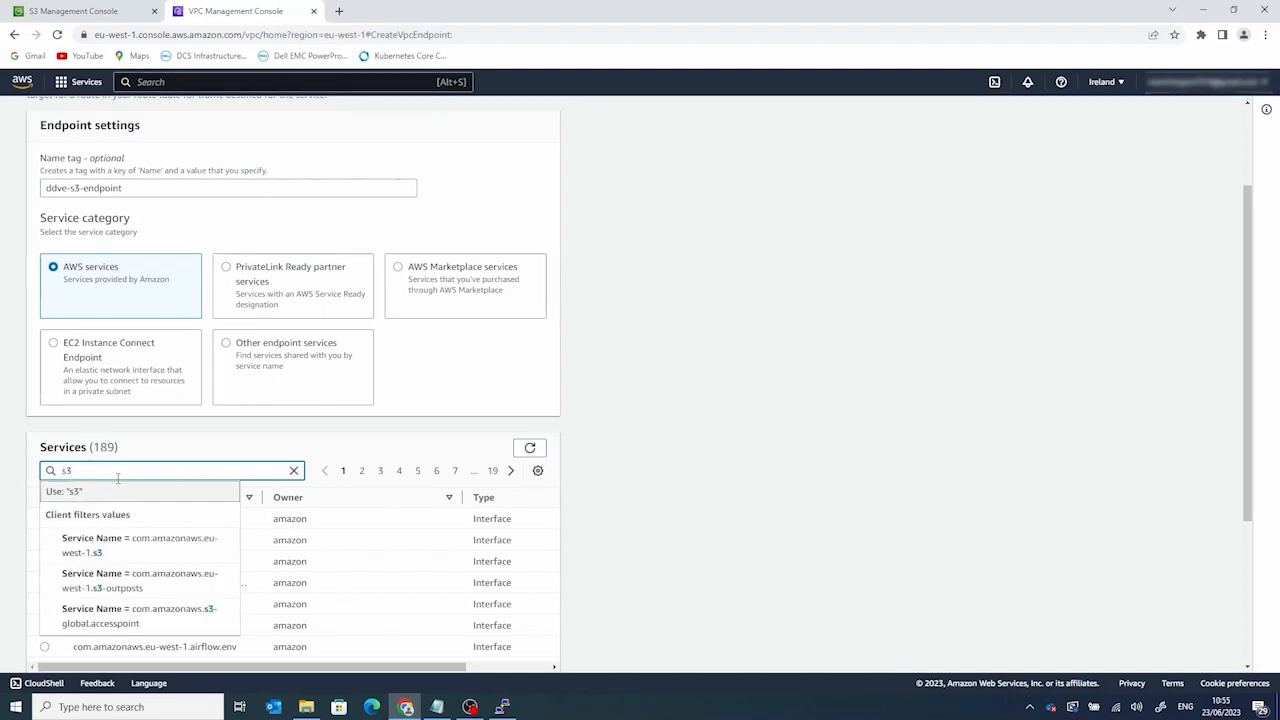
key(Return)
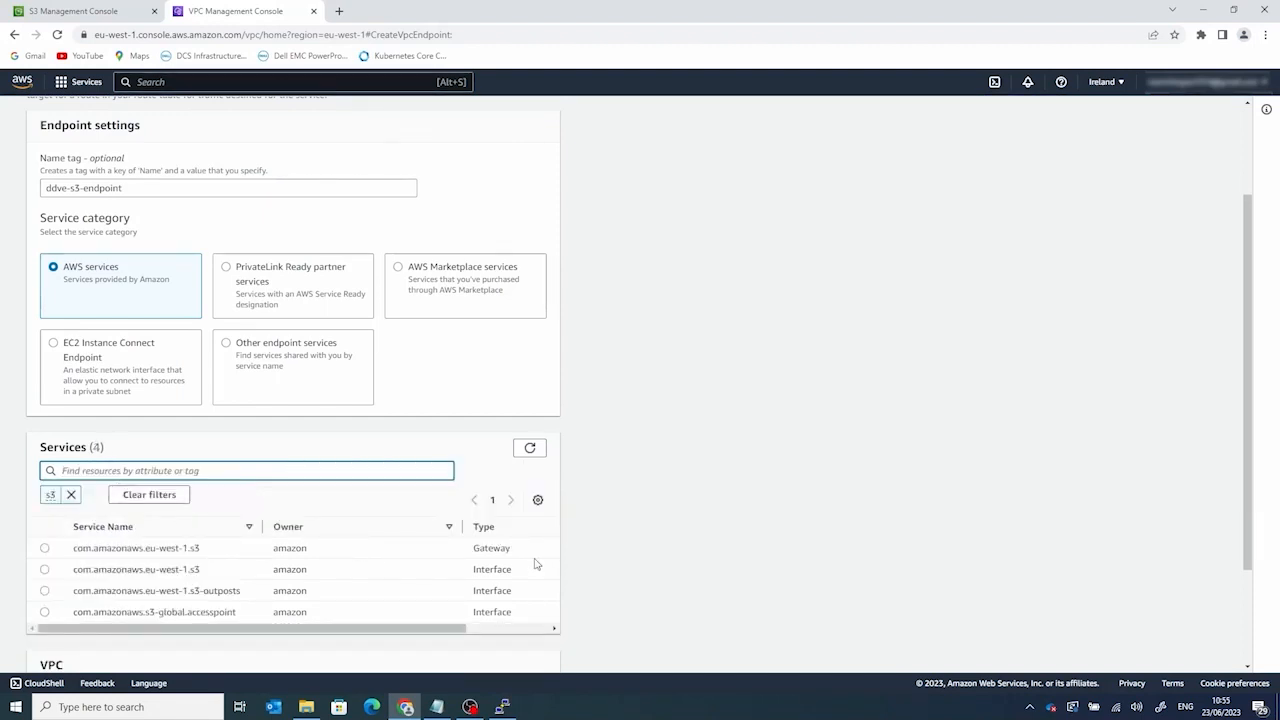
drag(533, 556, 70, 548)
click(57, 553)
Step: Assign the endpoint to VPC1-Cork and associate it with private-subnet-routetable, reviewing the endpoint policy setting
scroll(251, 543, down, 3)
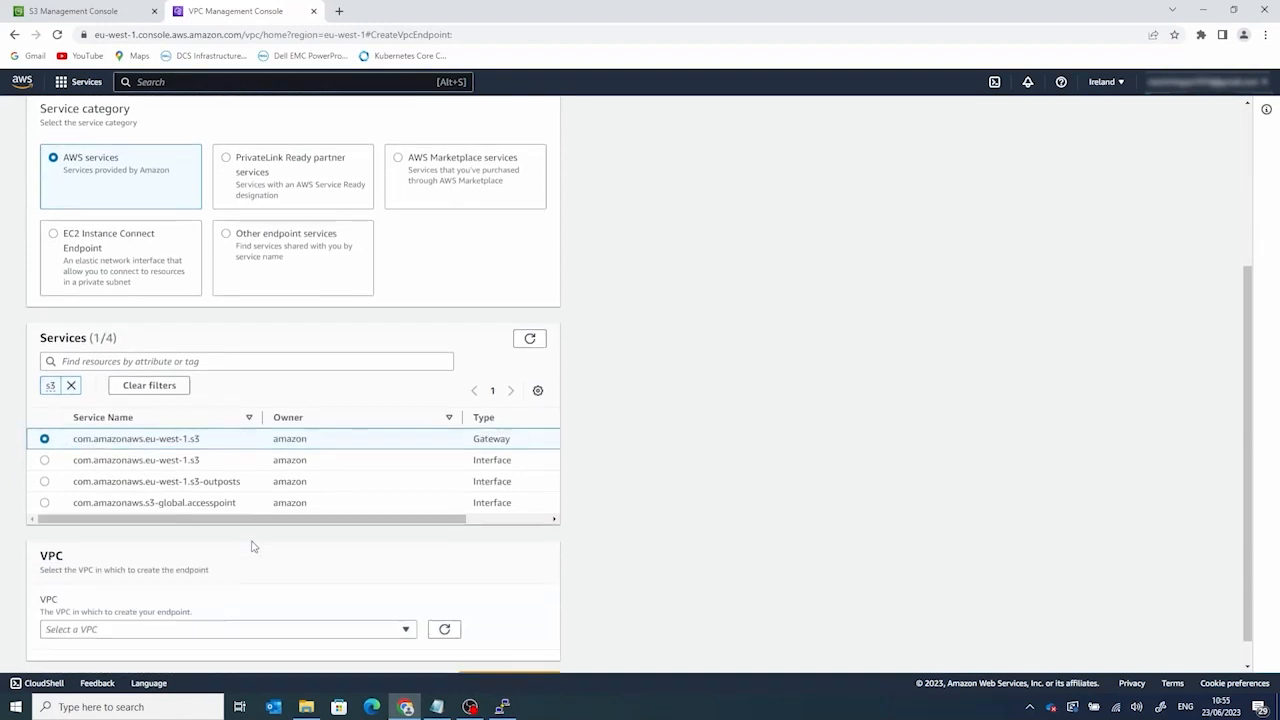
click(408, 598)
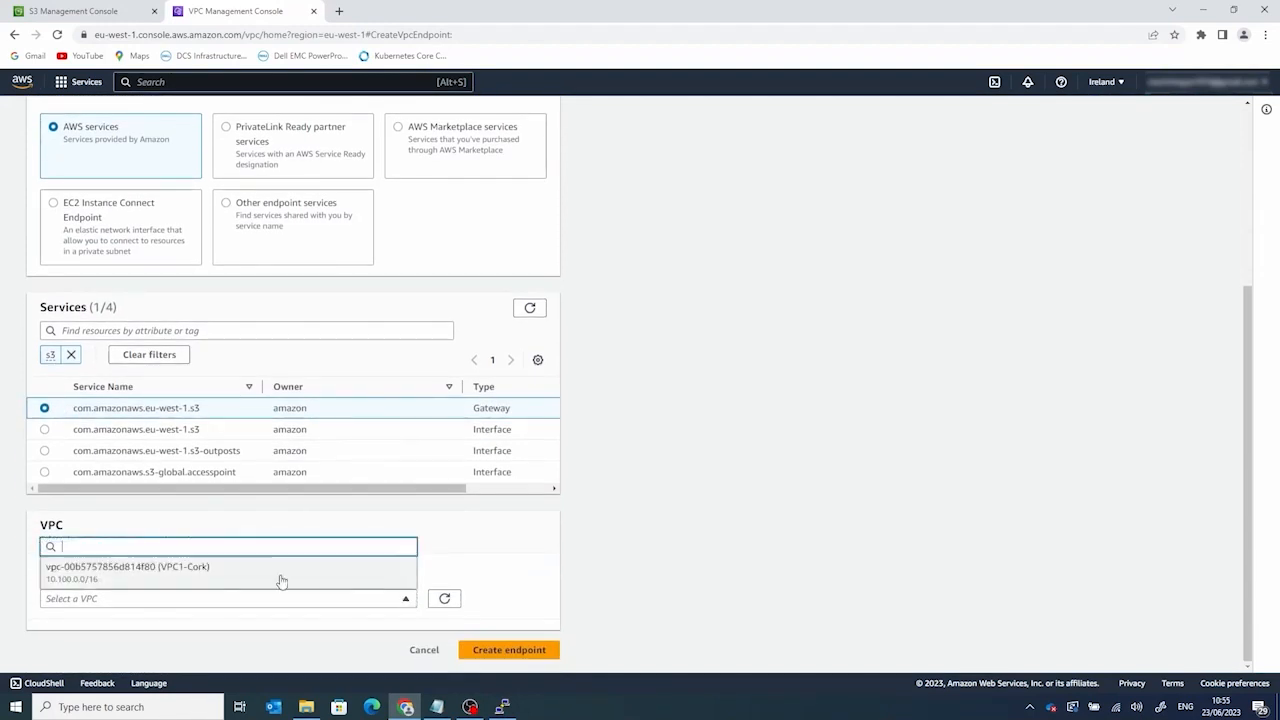
click(209, 571)
scroll(209, 560, down, 2)
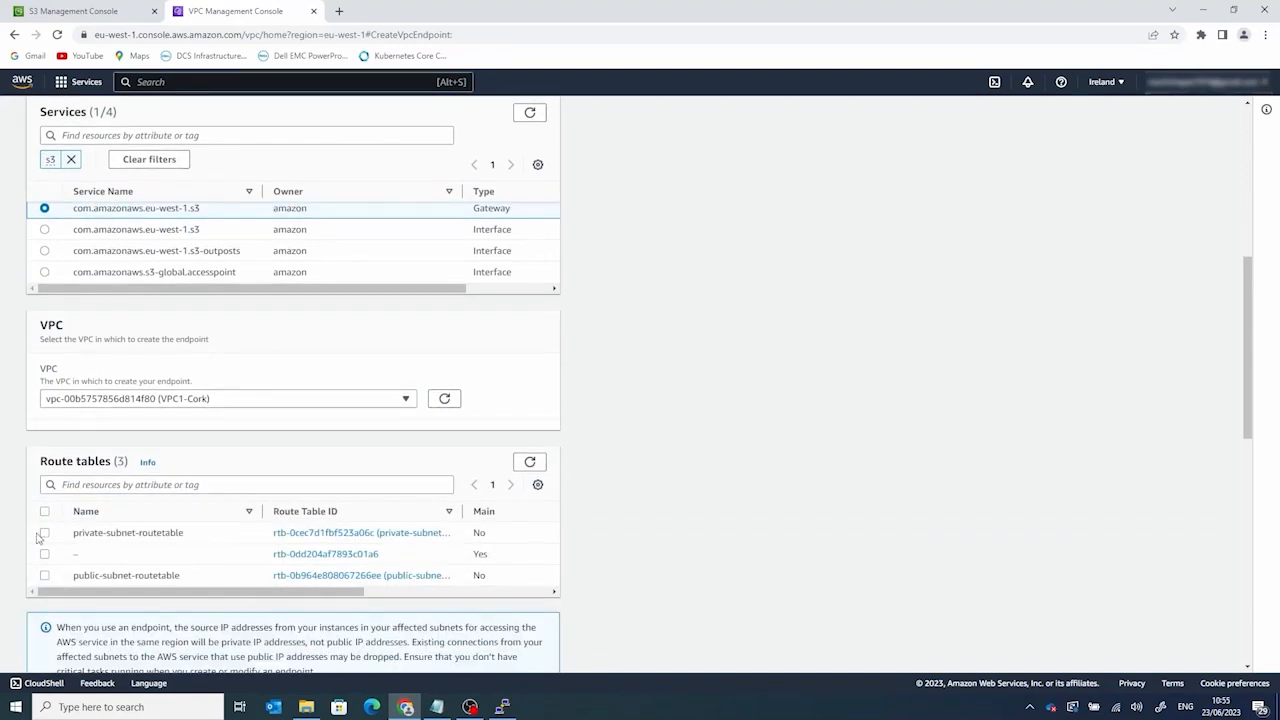
click(44, 533)
scroll(170, 540, down, 3)
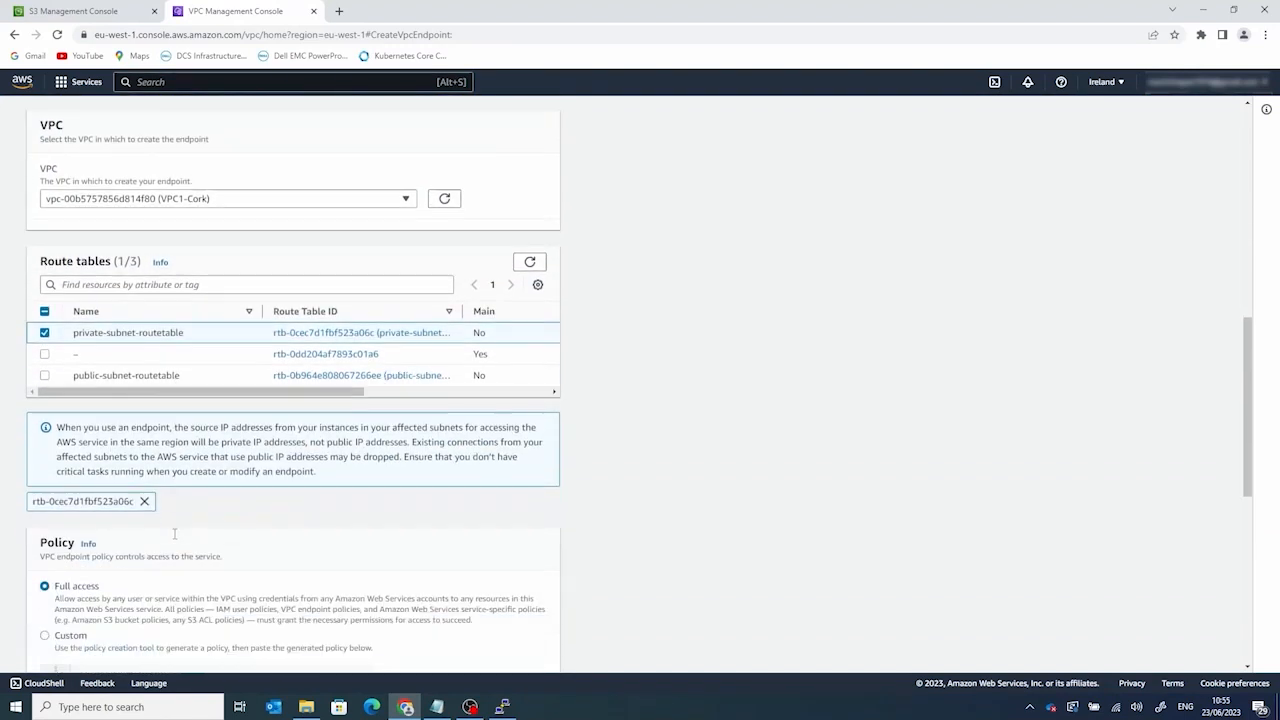
scroll(257, 517, down, 4)
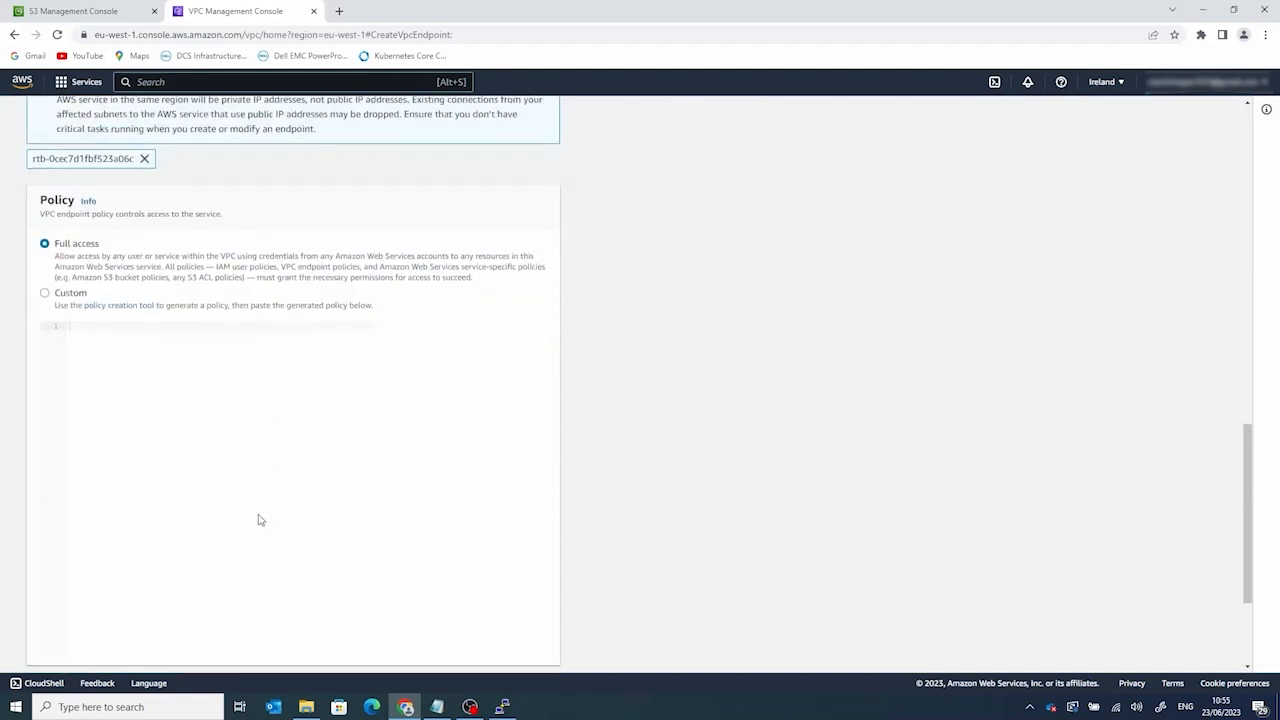
Step: Create the ddve-s3-endpoint endpoint, and check the routes of private-subnet-routetable after refreshing the route table list
click(508, 651)
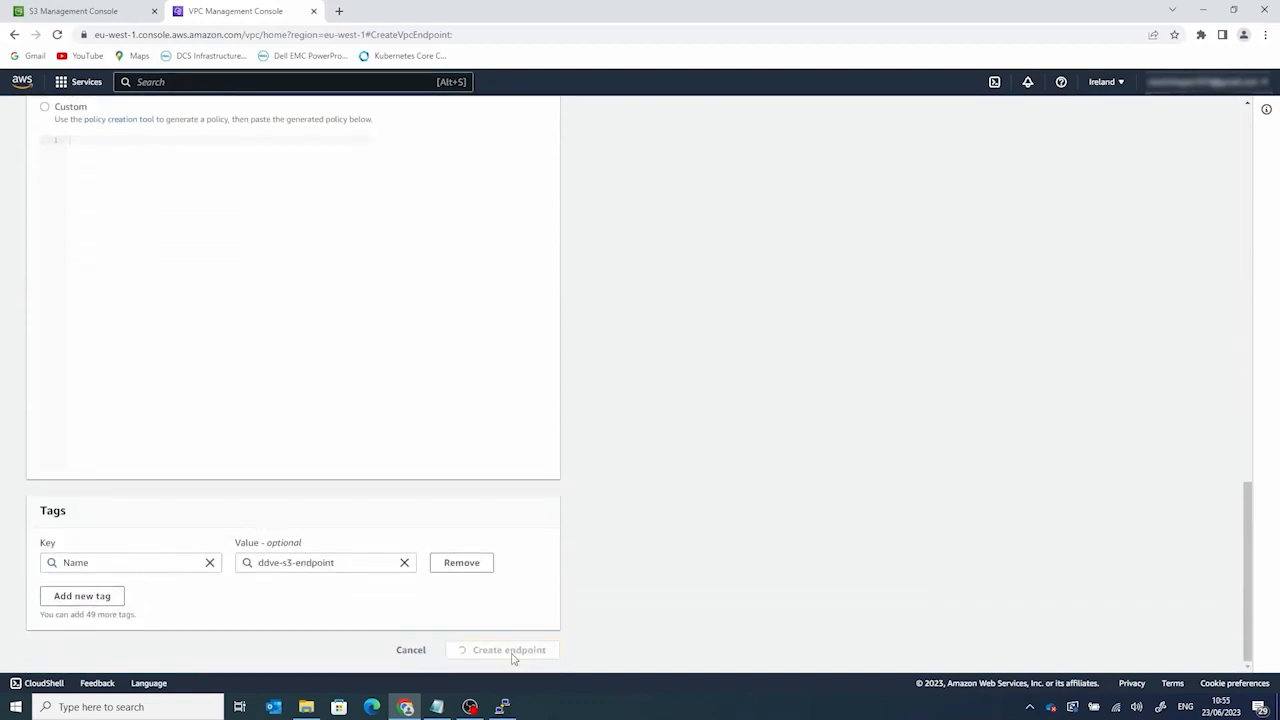
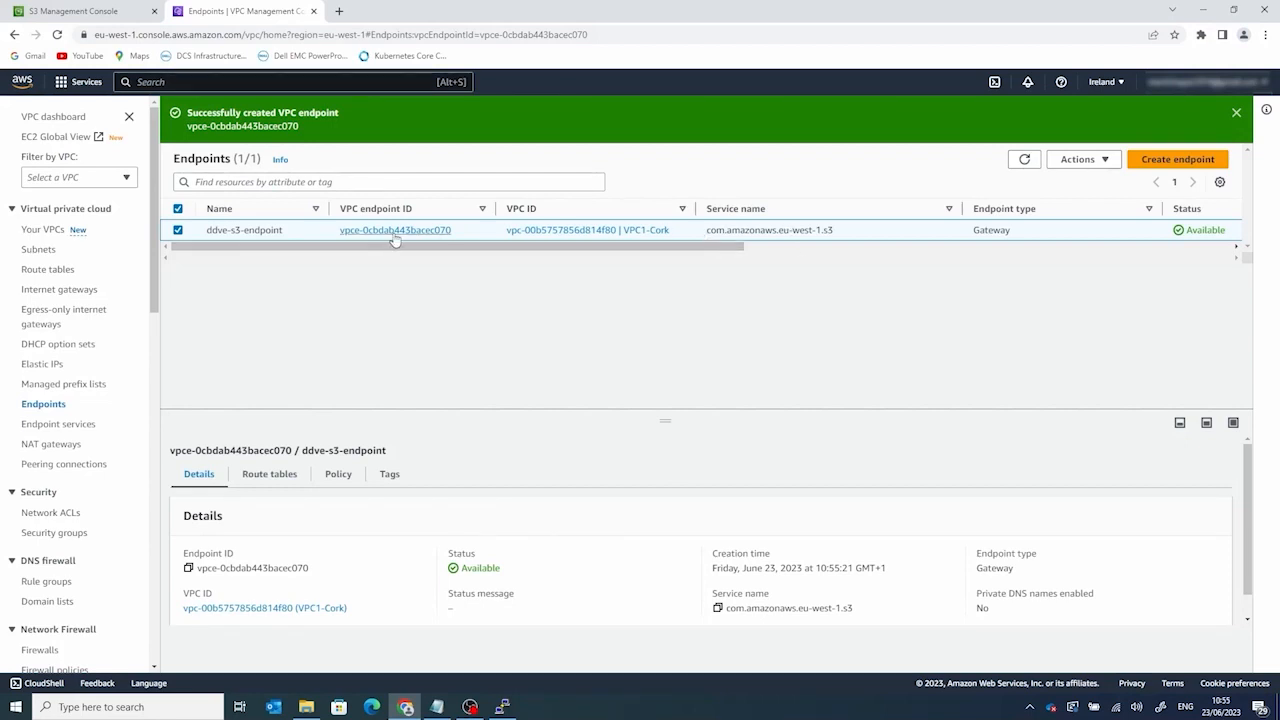
click(50, 270)
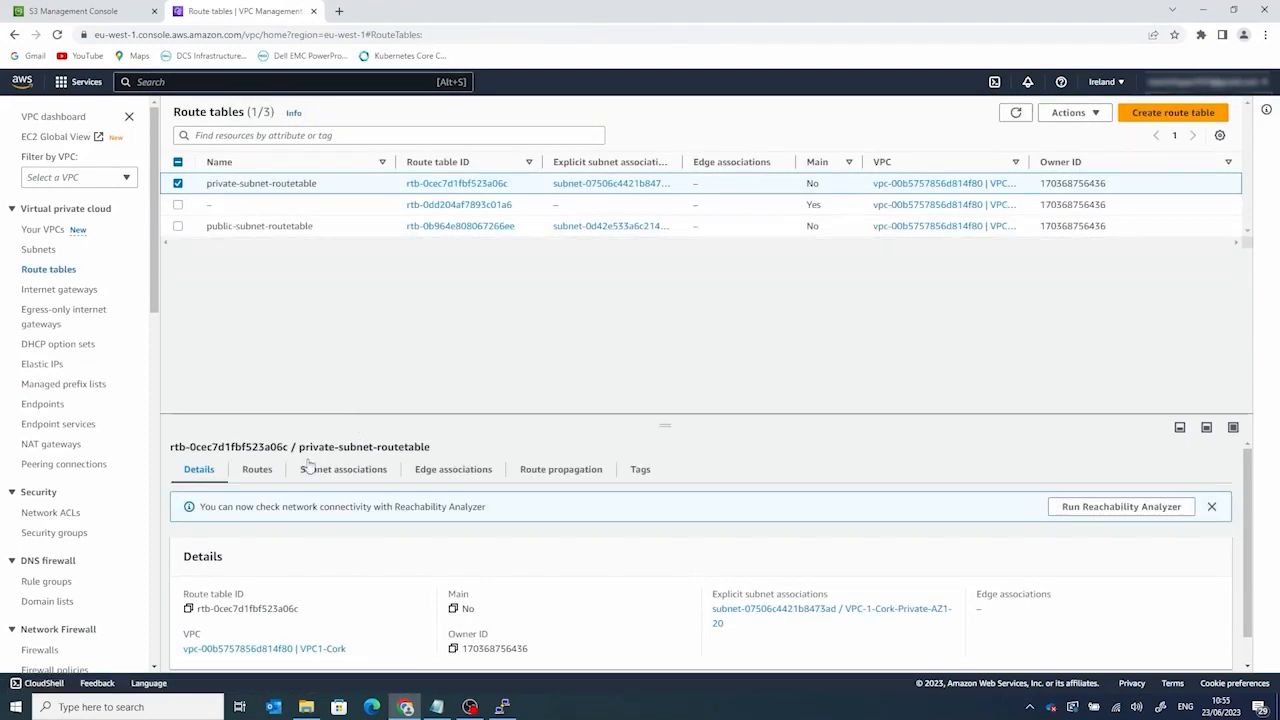
click(257, 470)
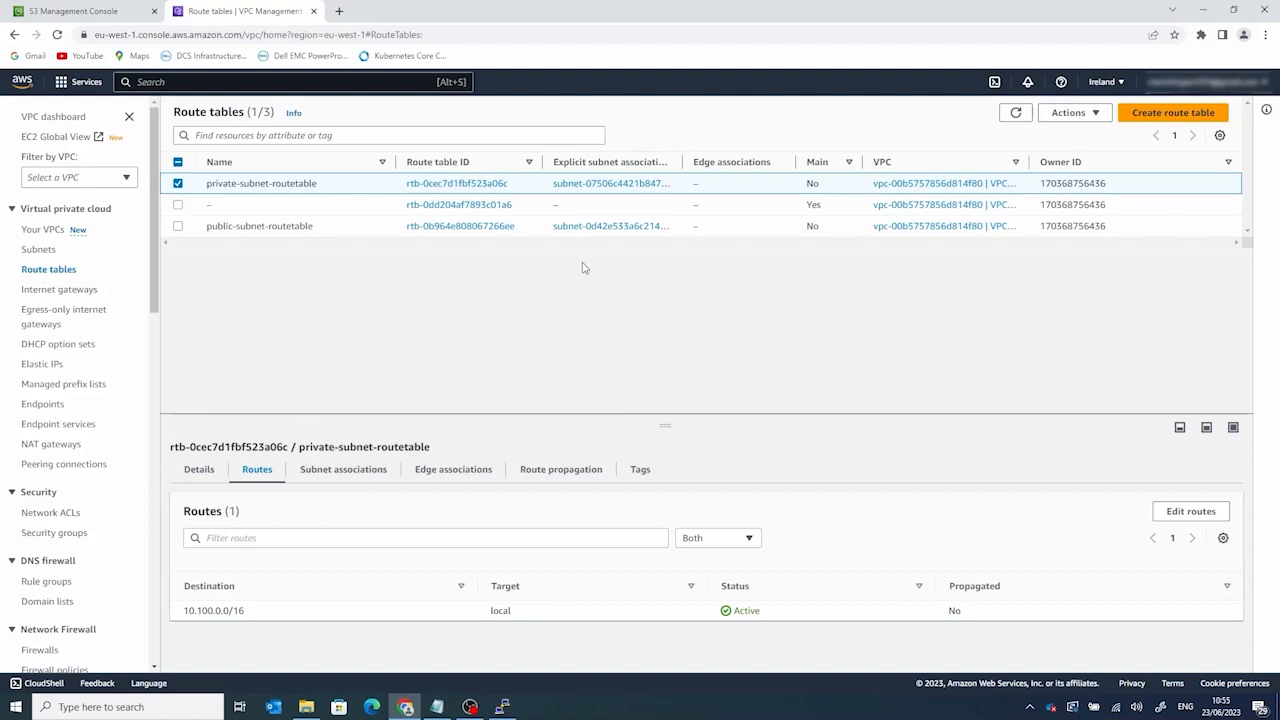
click(1015, 112)
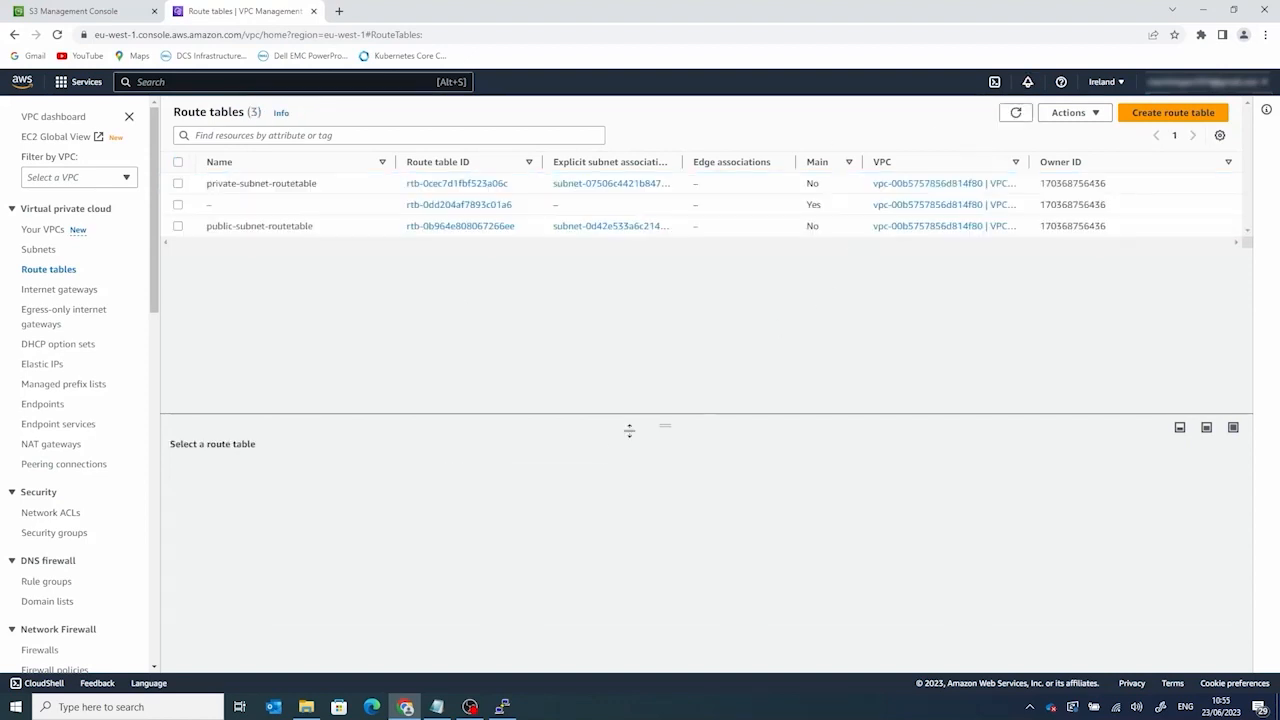
click(178, 184)
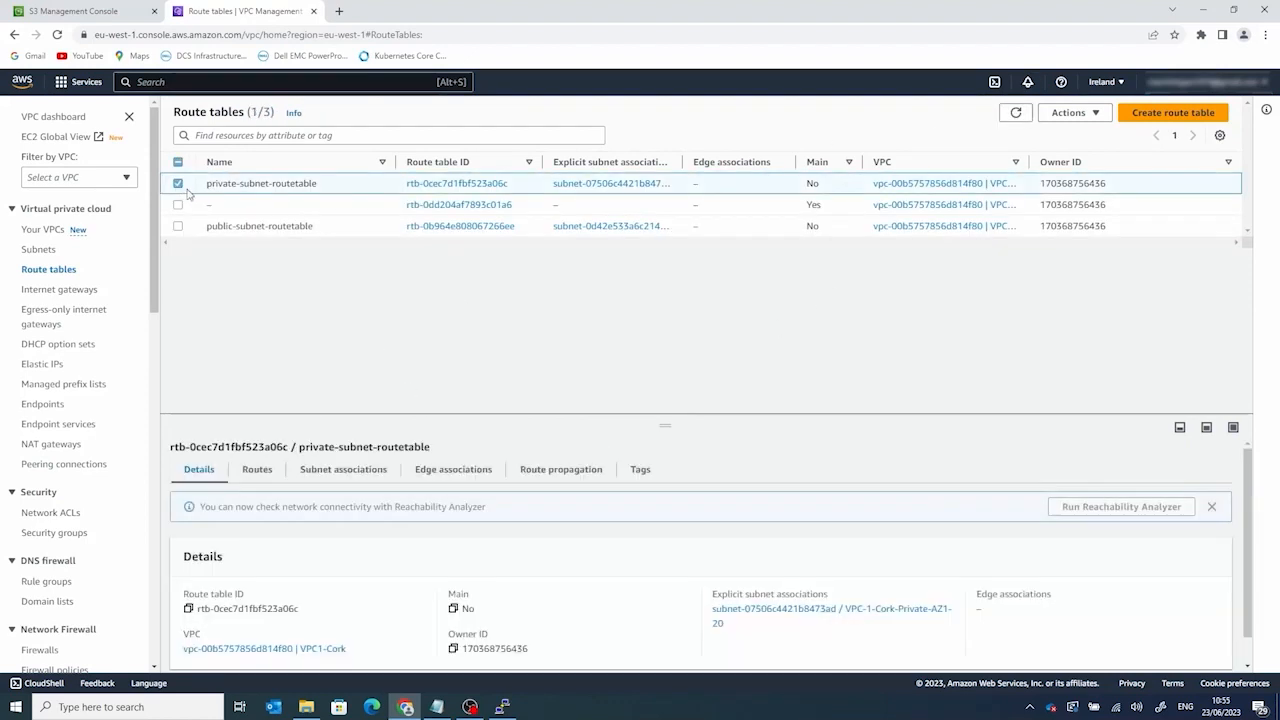
click(257, 470)
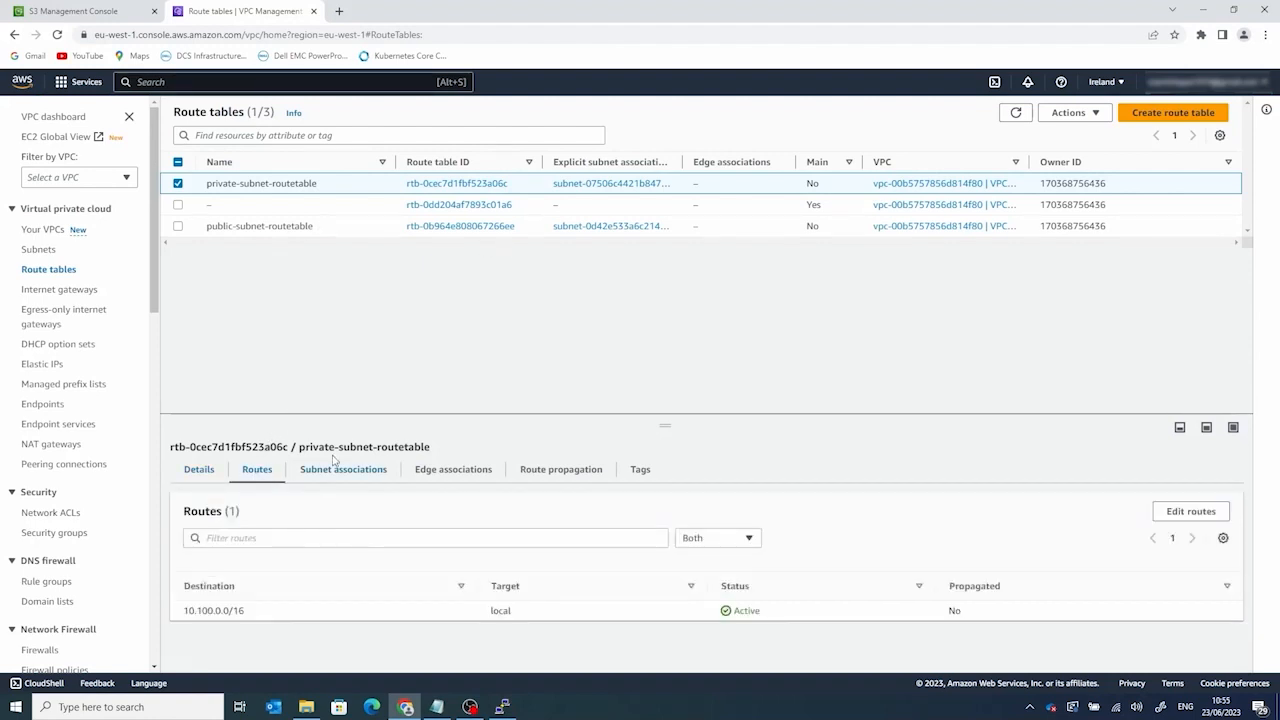
Step: Show the route table of subnet VPC-1-Cork-Private-AZ1-20 and highlight the prefix list destination of its endpoint route
click(45, 250)
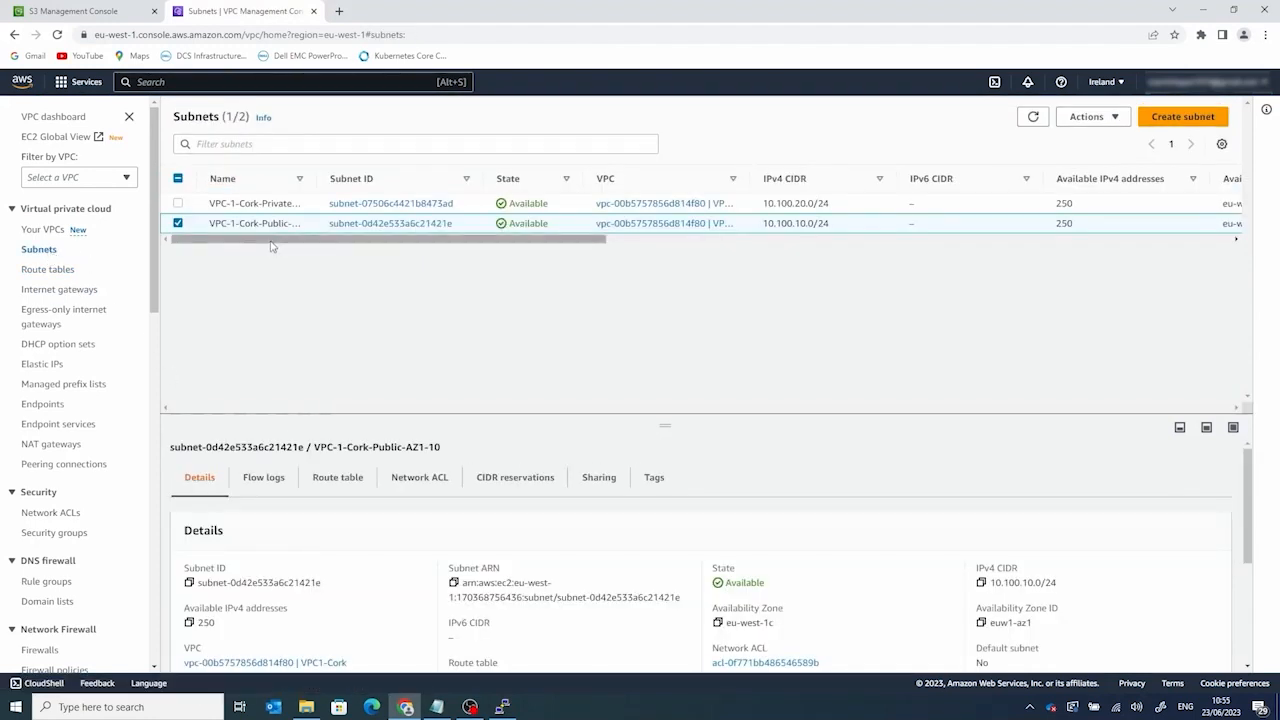
click(178, 221)
click(178, 205)
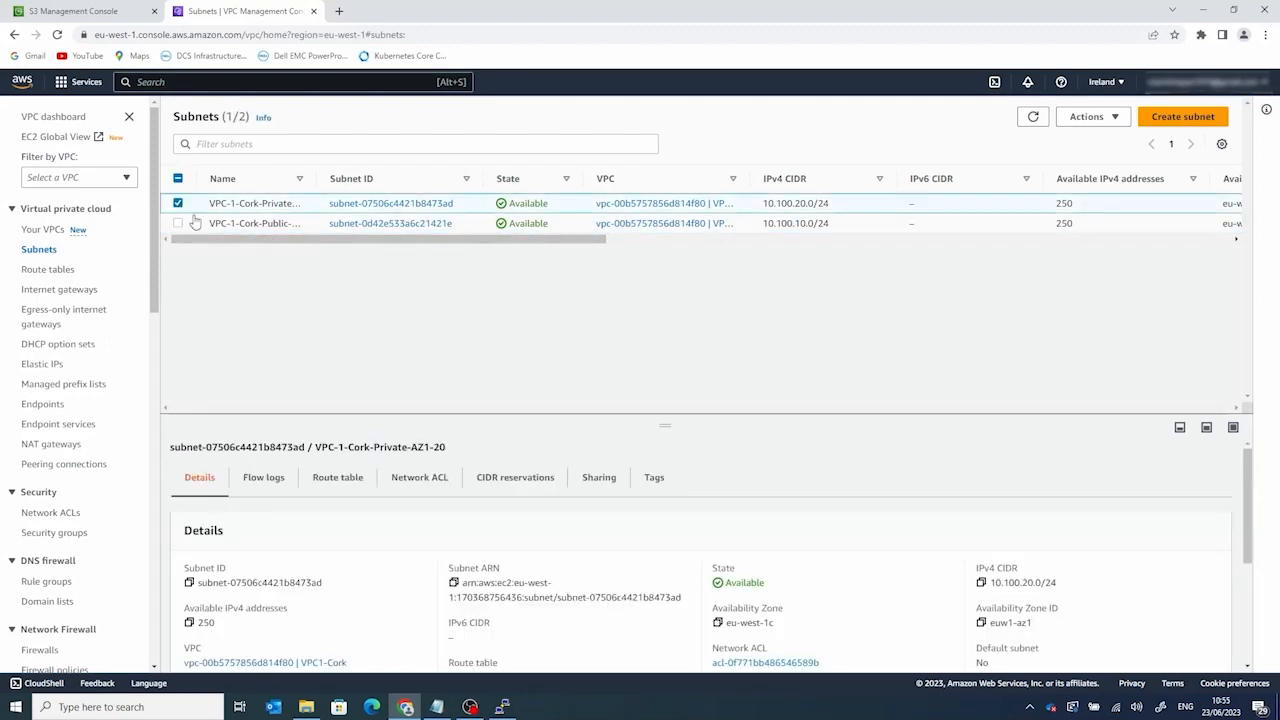
click(337, 477)
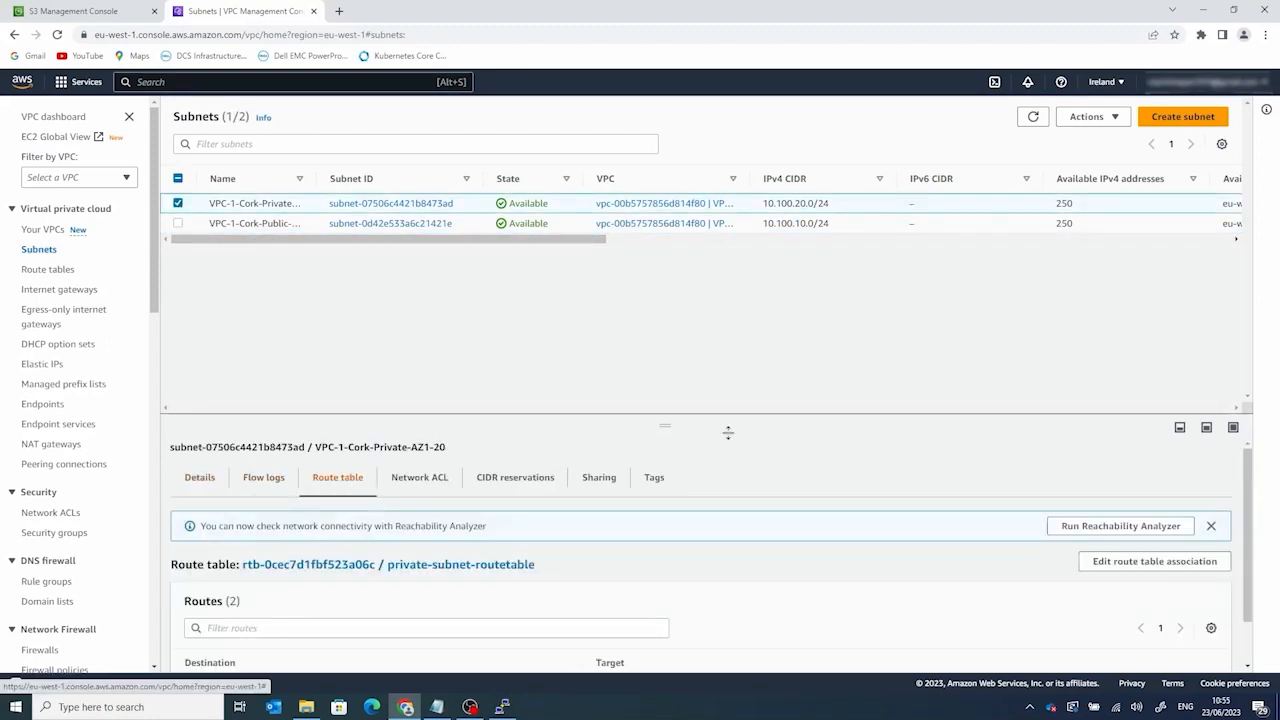
scroll(651, 529, down, 1)
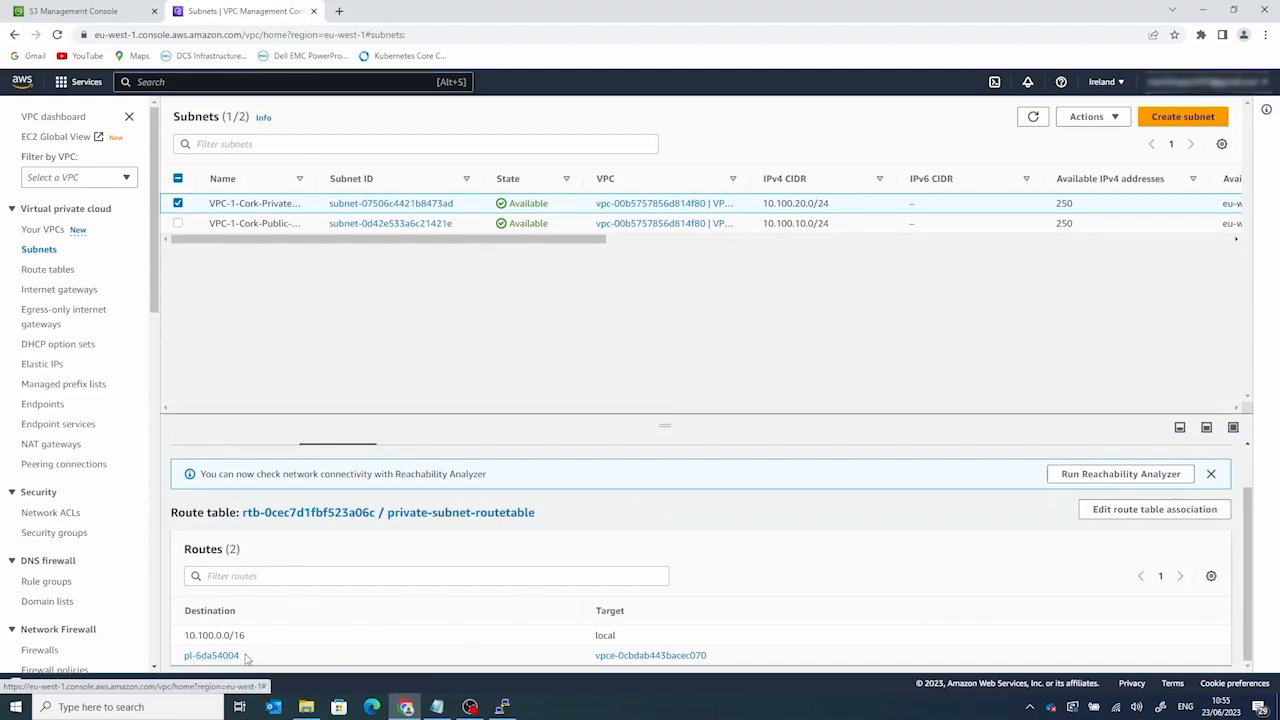
drag(246, 658, 184, 654)
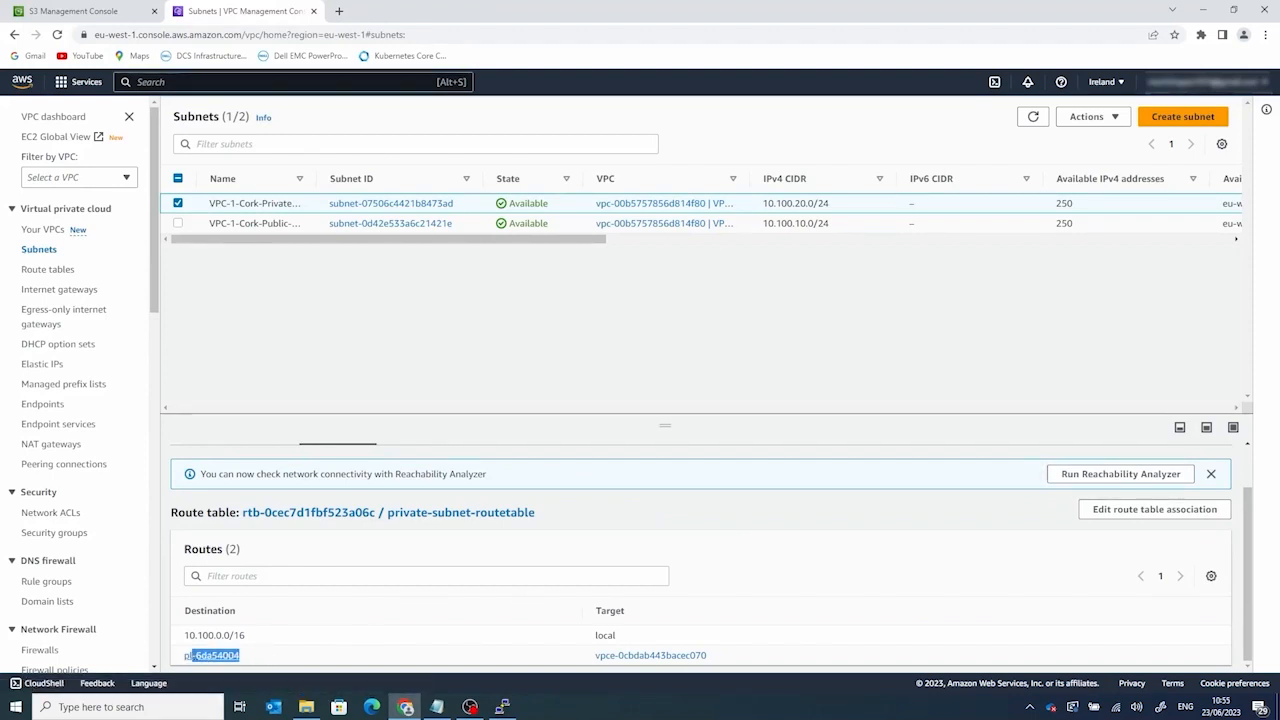
click(270, 658)
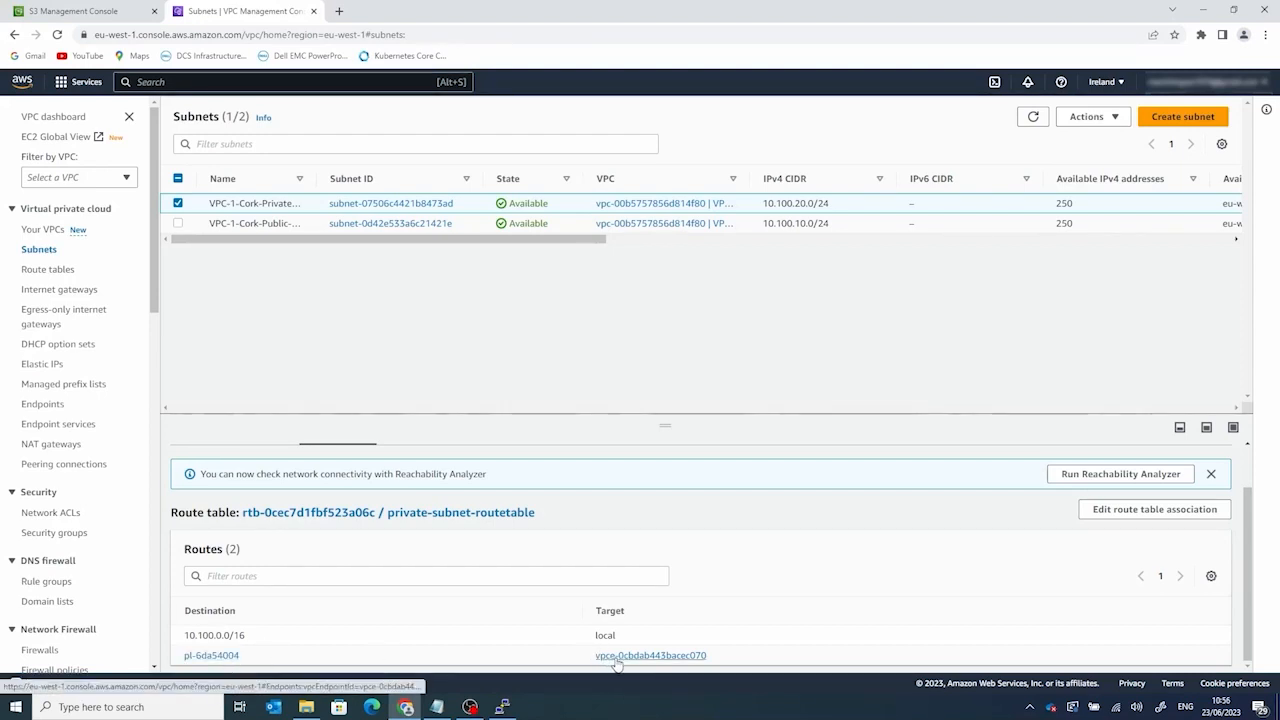
Step: Open the details of managed prefix list pl-6da54004 and highlight all of its CIDR entries
click(214, 657)
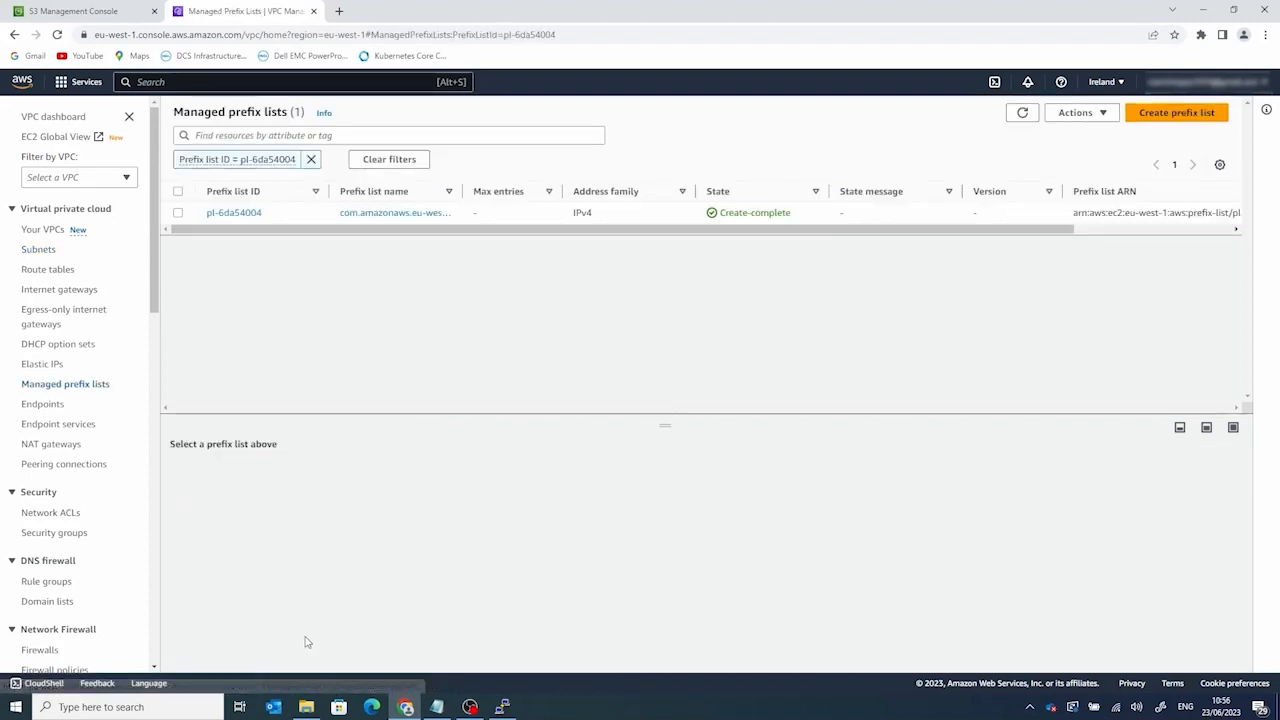
click(237, 213)
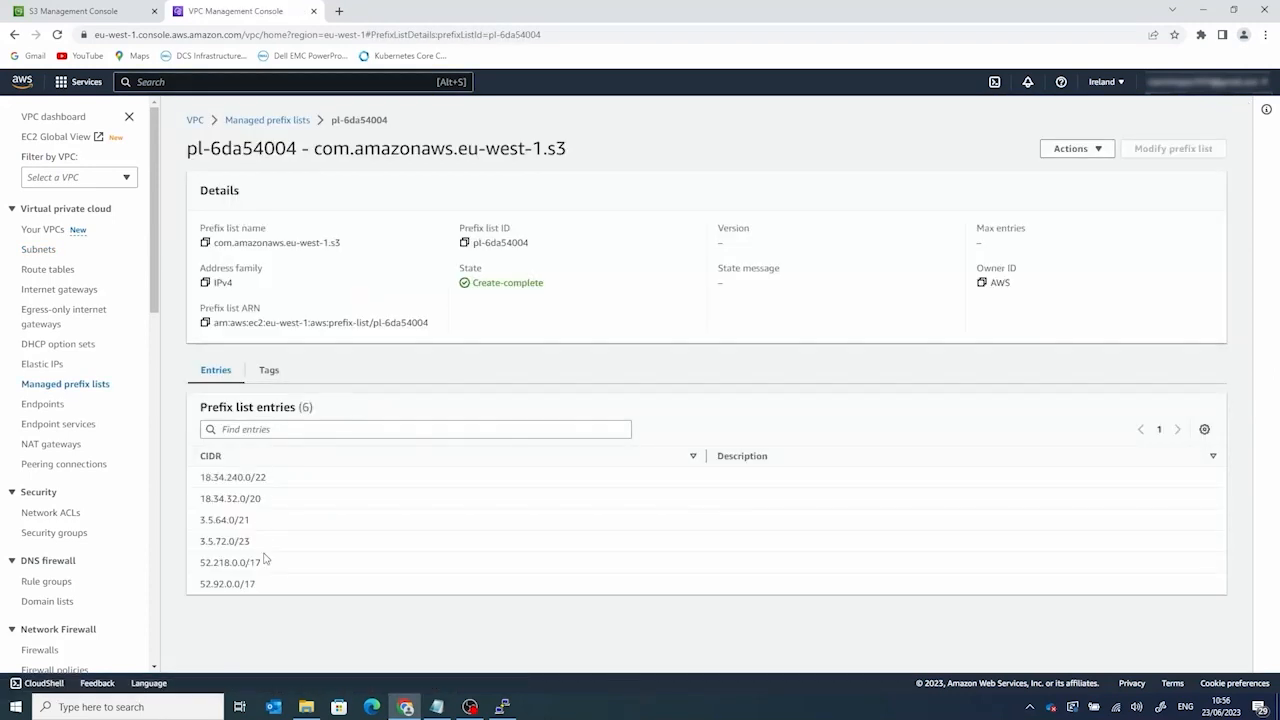
drag(265, 590, 200, 472)
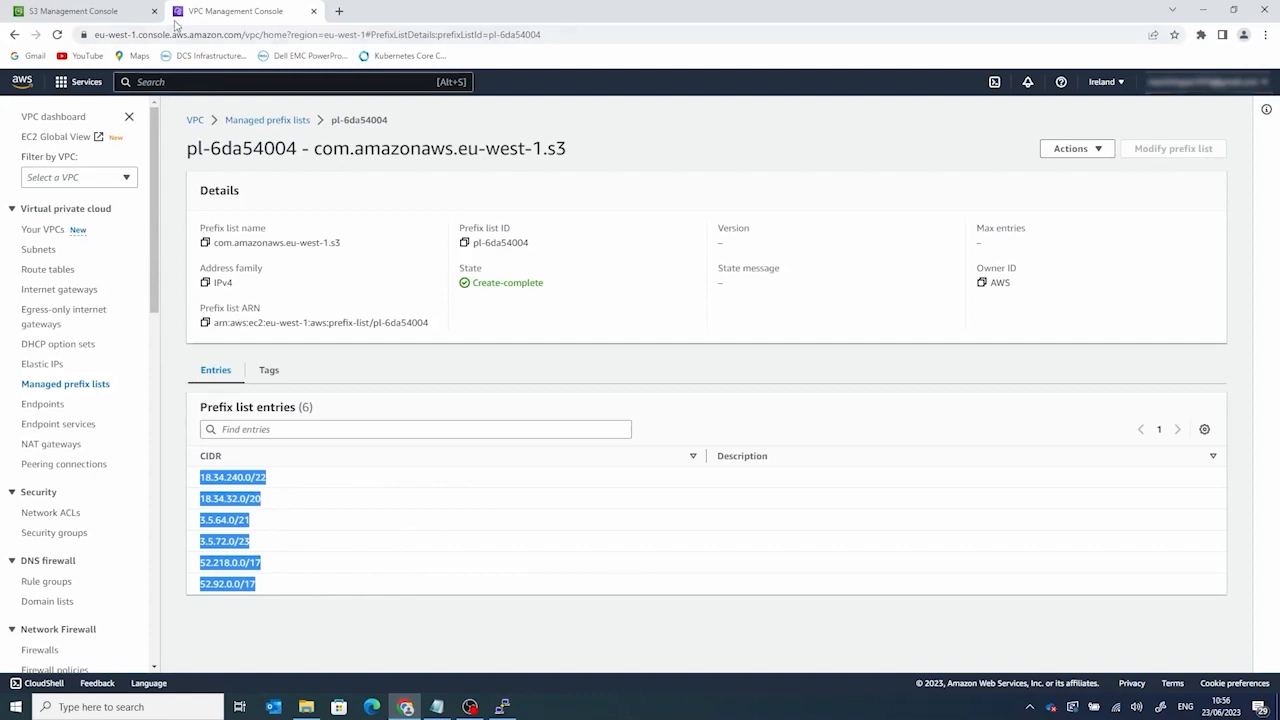
Step: Switch to the EC2 instance's terminal session and list the bucket's contents with aws s3 ls s3://ddvedemo1
click(510, 709)
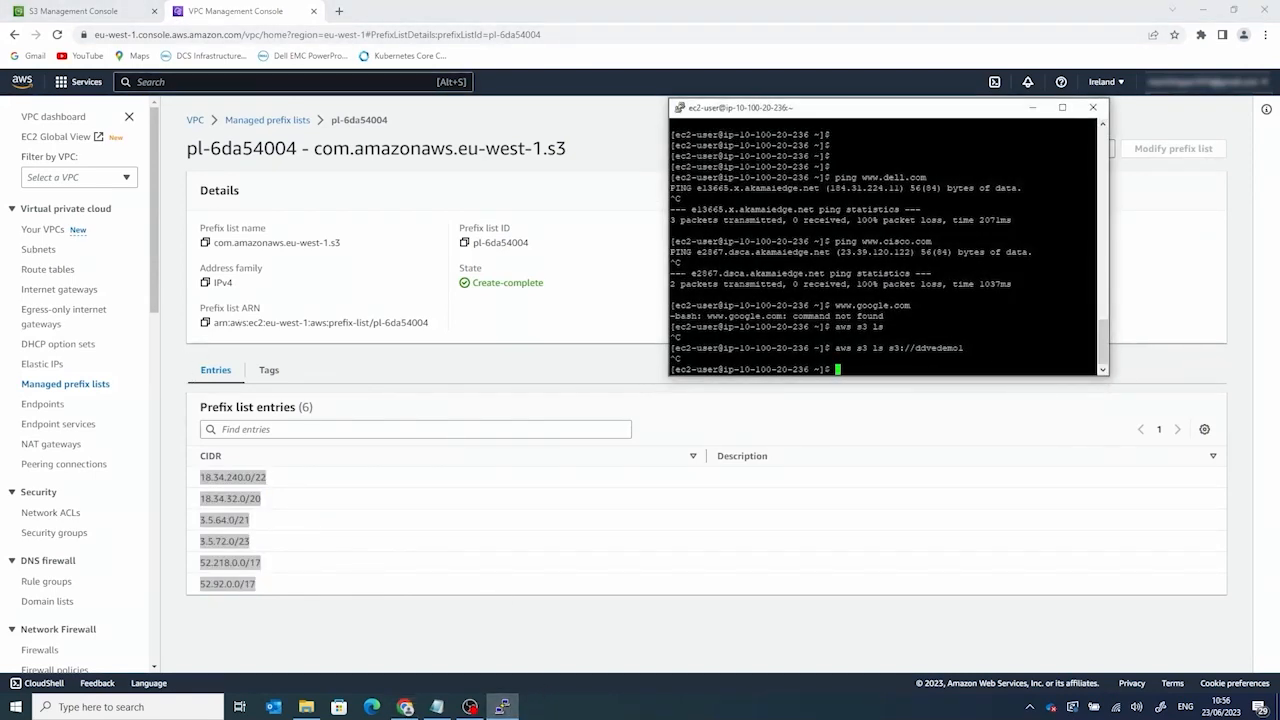
key(Up)
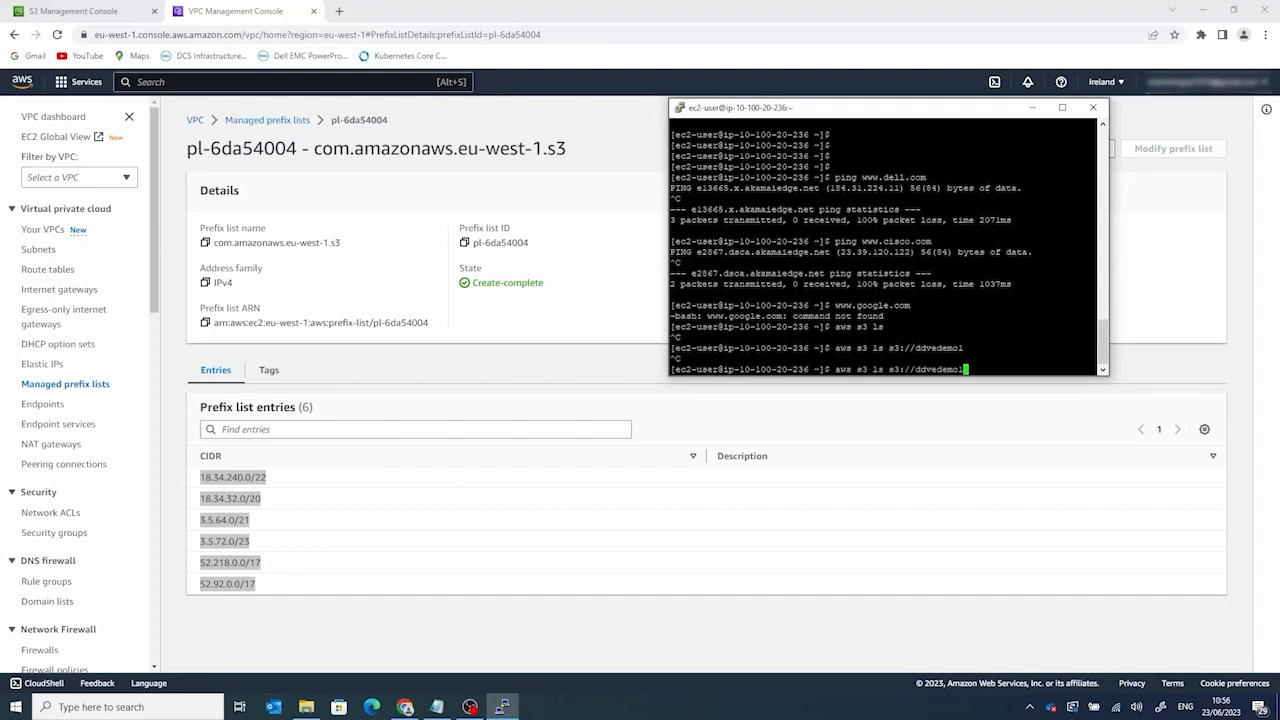
key(Return)
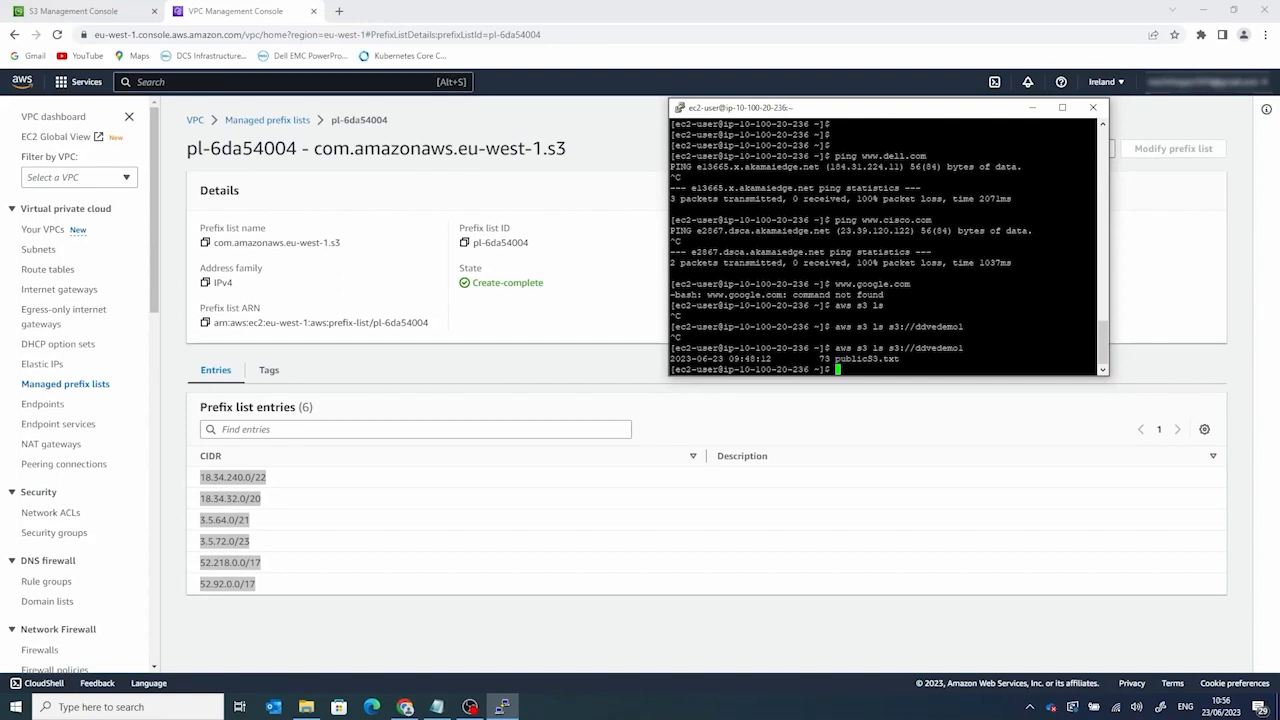
Step: Create privateS3.txt in vi containing "this is a test to see if i can write from the private ddve subnet to the S3 bucket"
text(vi privateS3.txt)
key(Return)
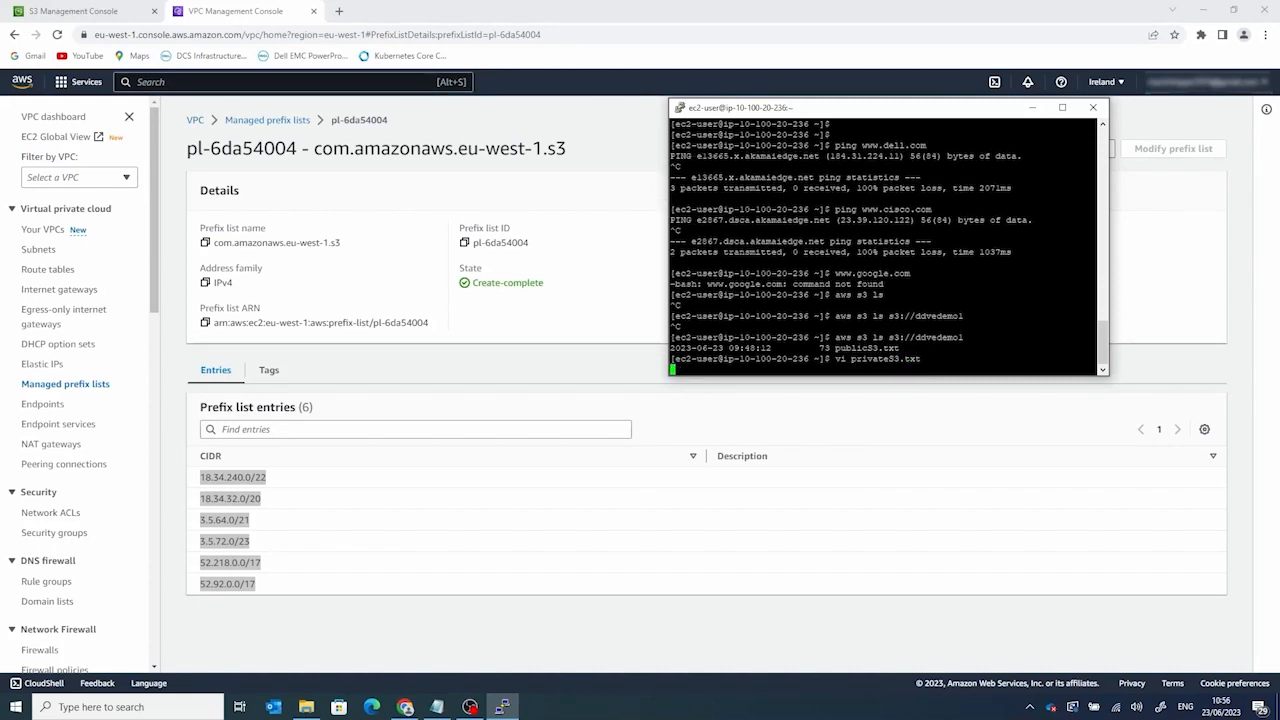
key(i)
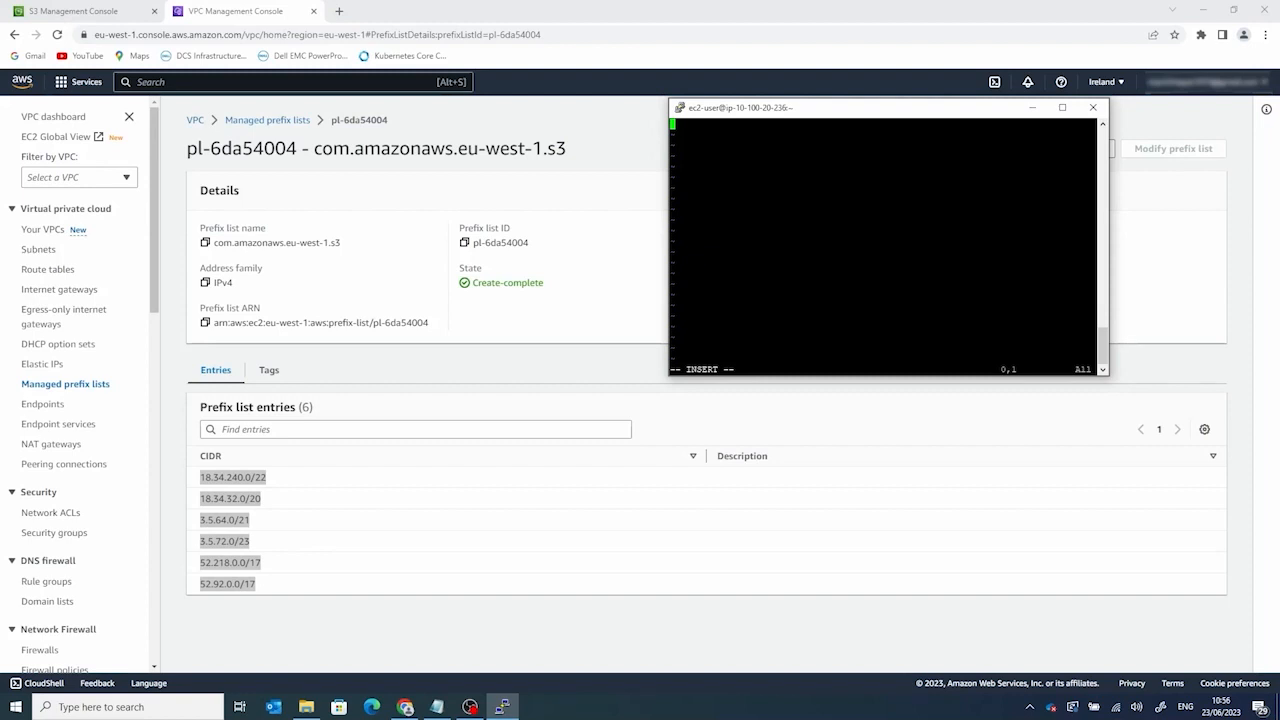
text(this is a test to see if i can write fro)
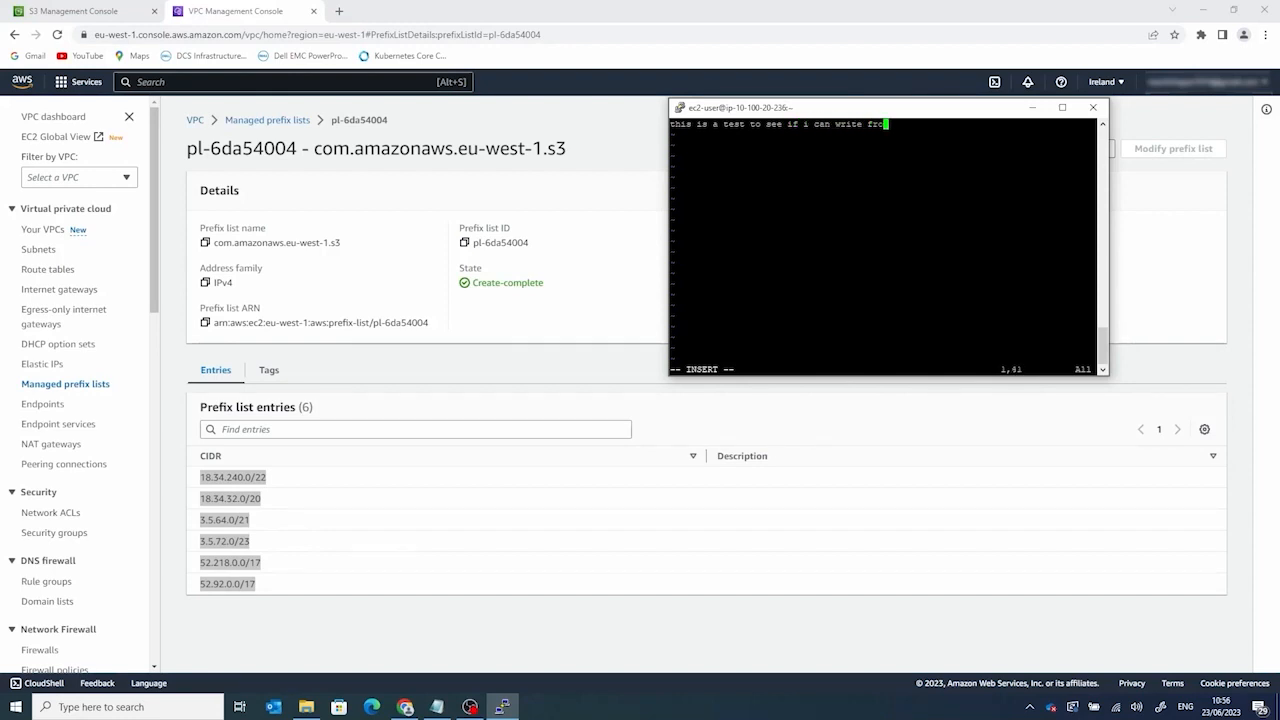
text(m the rpi)
key(BackSpace)
key(BackSpace)
key(BackSpace)
text(private ddve subnet )
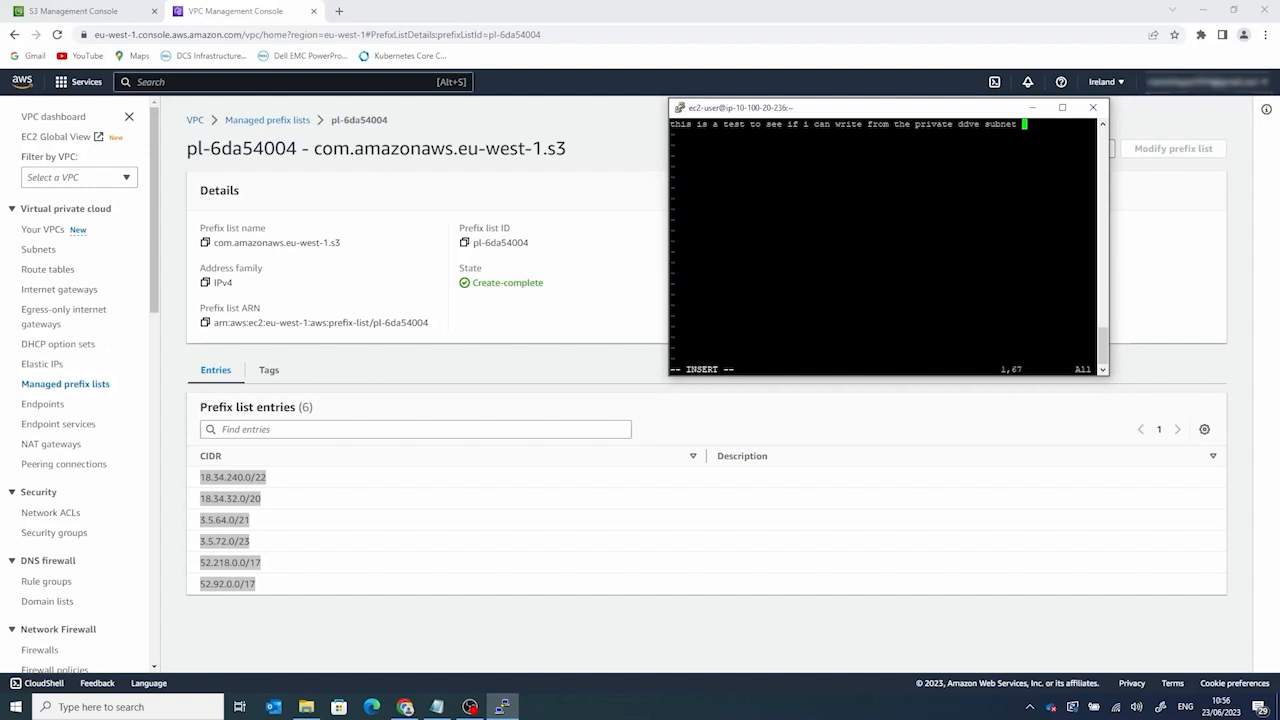
text(to the S3 bucket)
key(Escape)
text(:w)
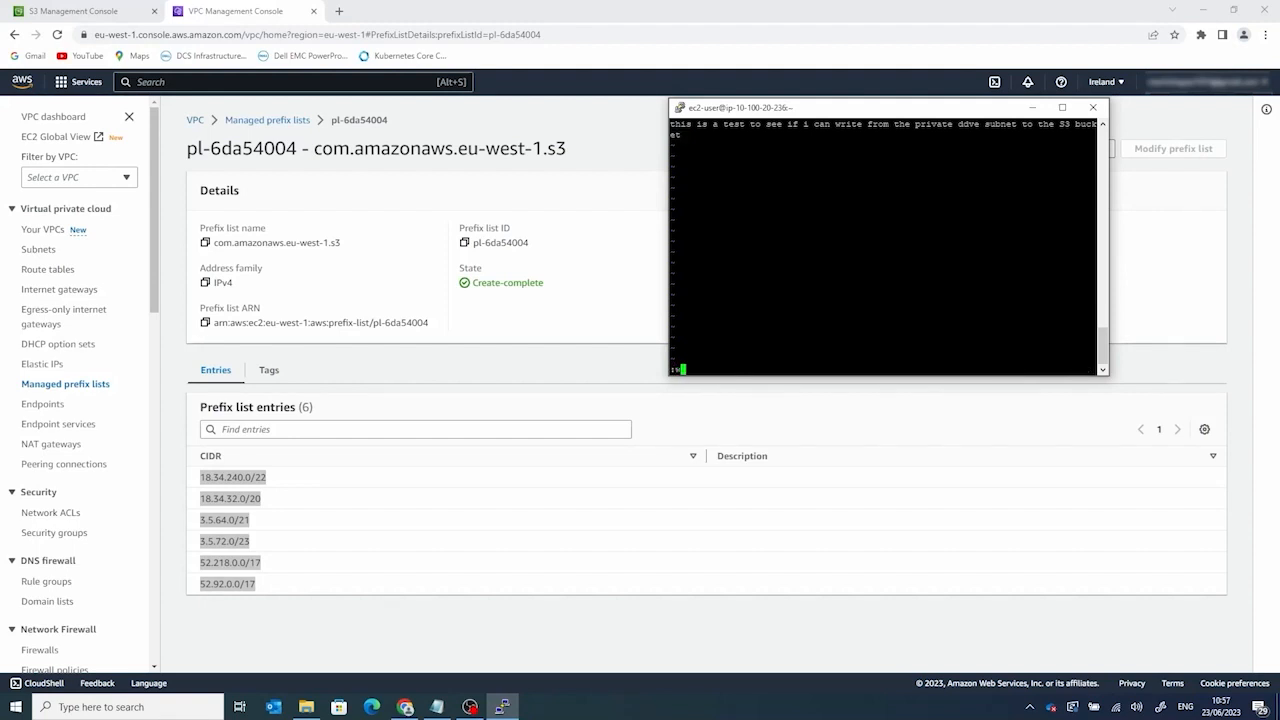
text(q)
key(Return)
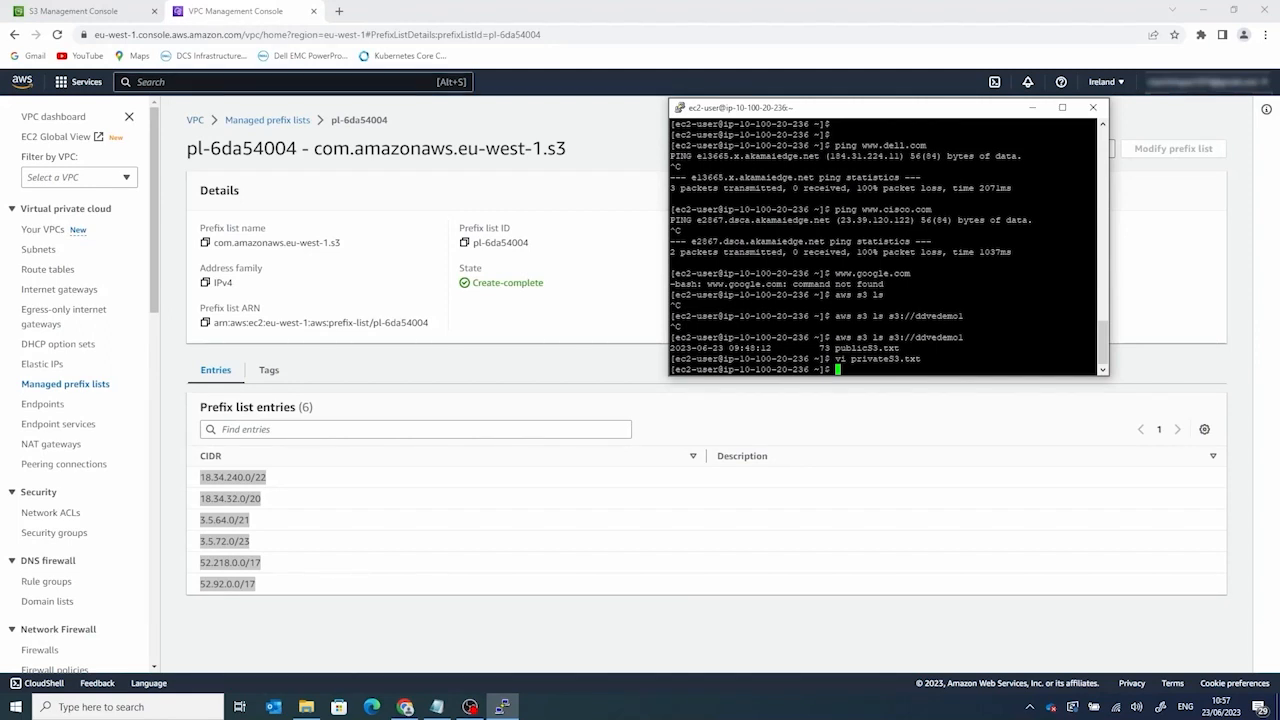
Step: Upload the file to the bucket with aws s3 cp privateS3.txt s3://ddvedemo1
text(aws )
text(cp)
key(BackSpace)
key(BackSpace)
text(s3 cp privateS3.txt )
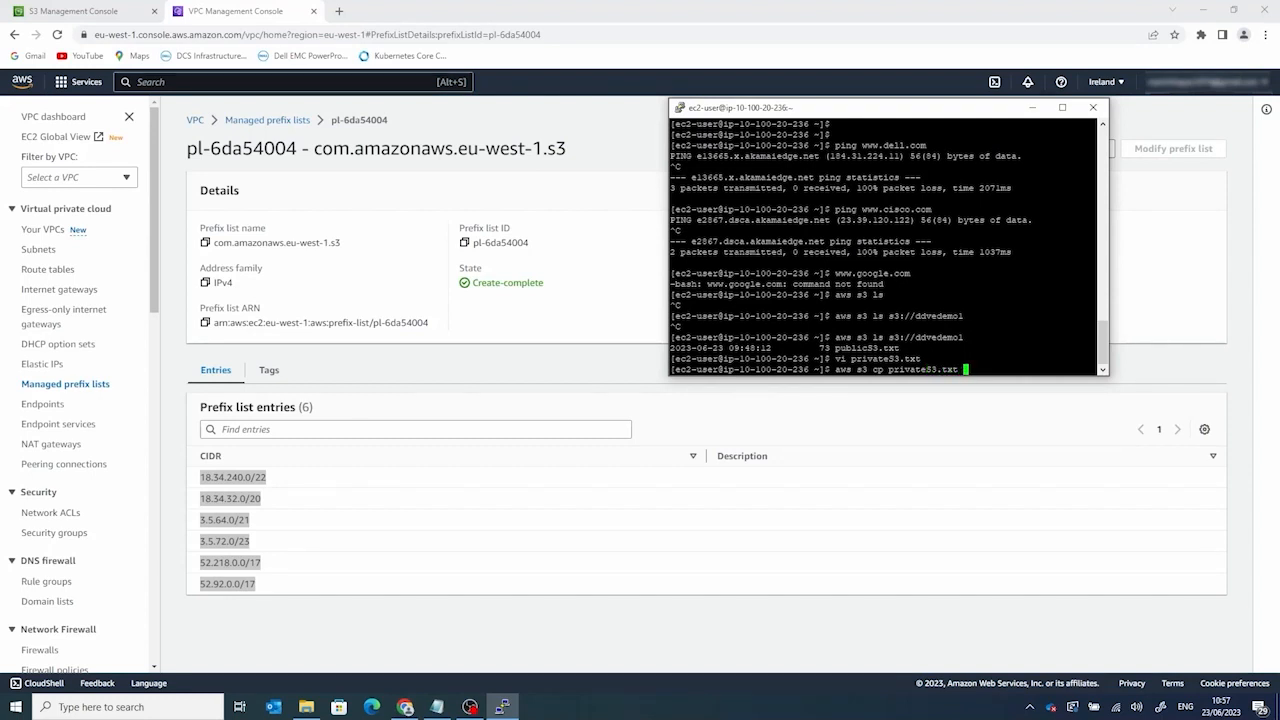
text(s3://ddvedemo1)
key(Return)
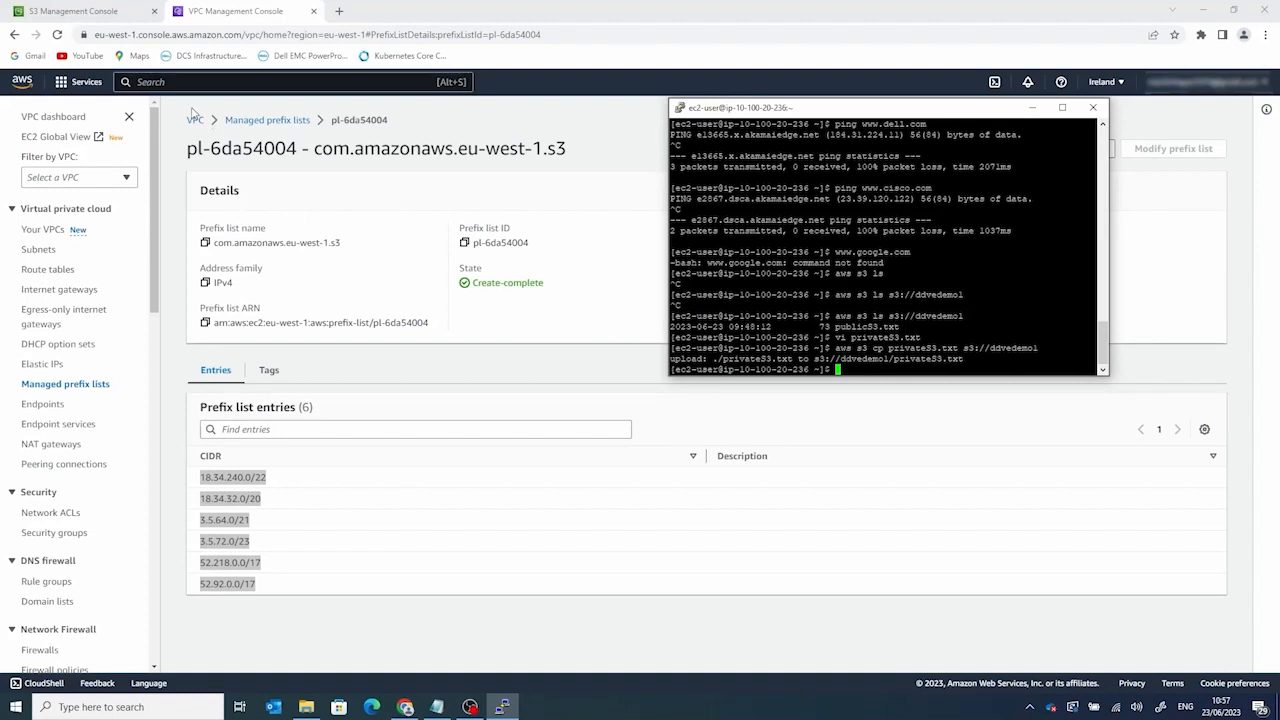
Step: Return to the AWS console in the browser and open bucket ddvedemo1 in the S3 service to view its objects
click(1032, 107)
click(210, 82)
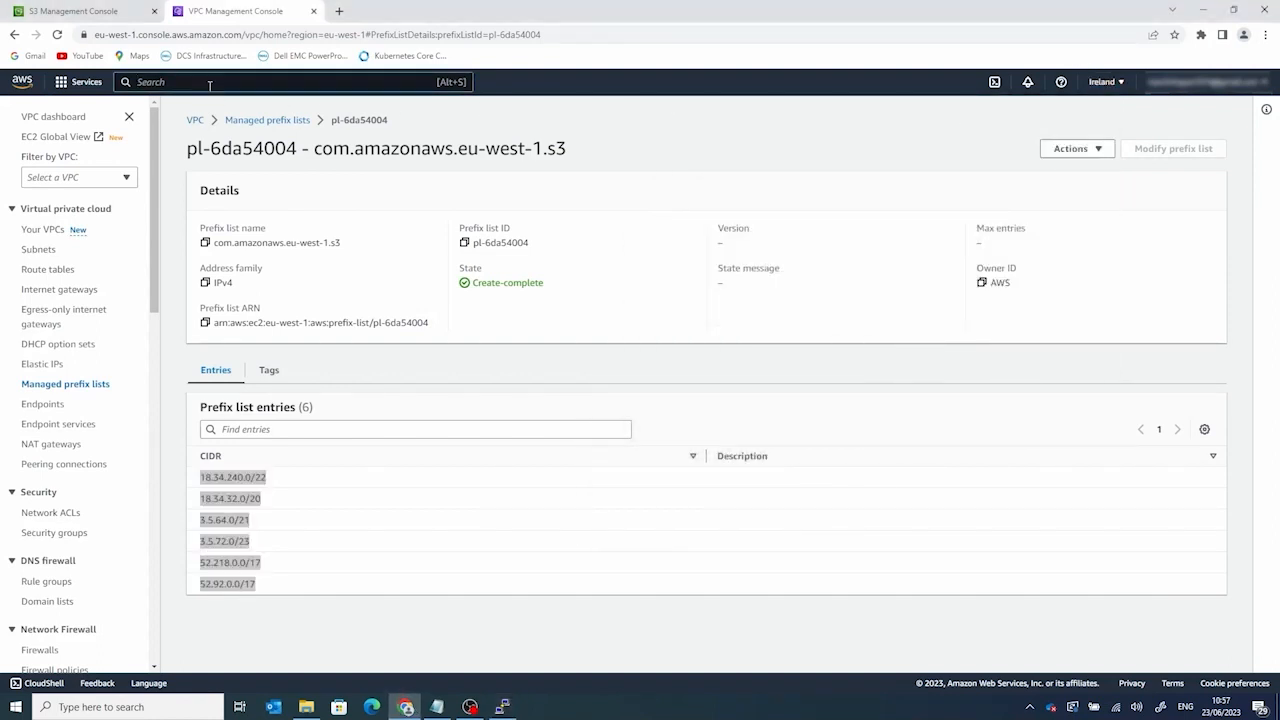
text(S3)
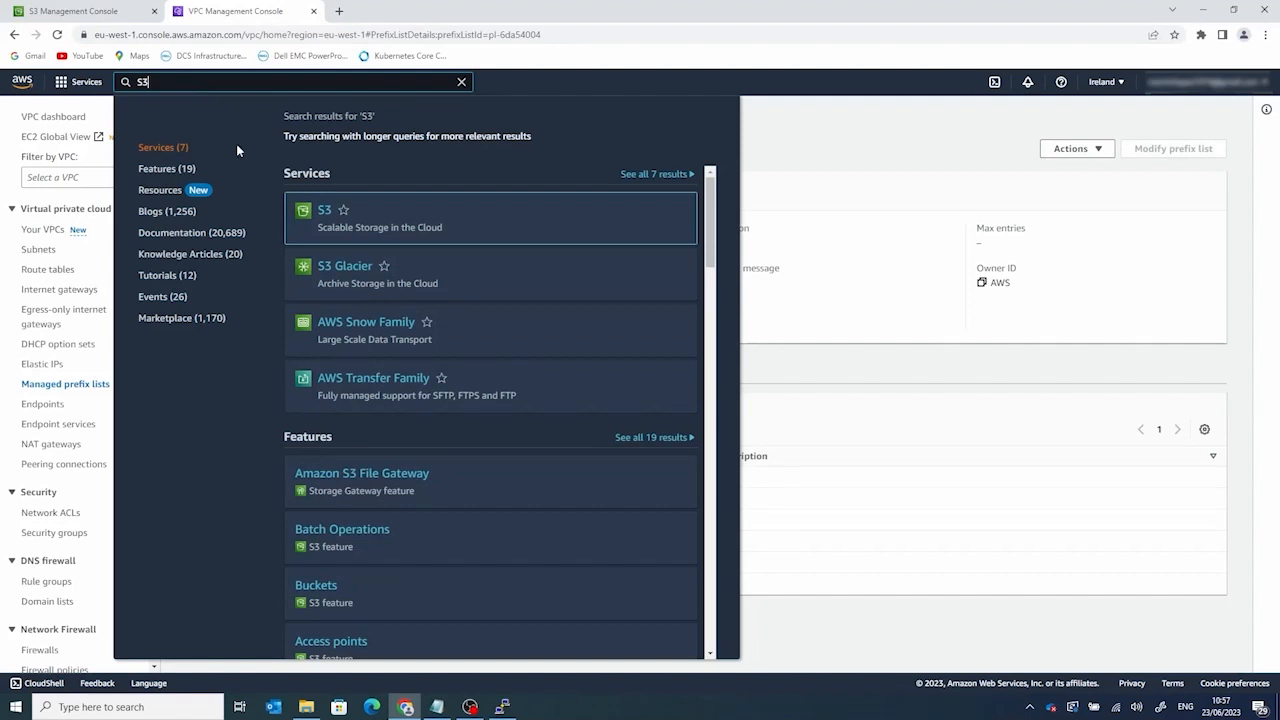
click(324, 210)
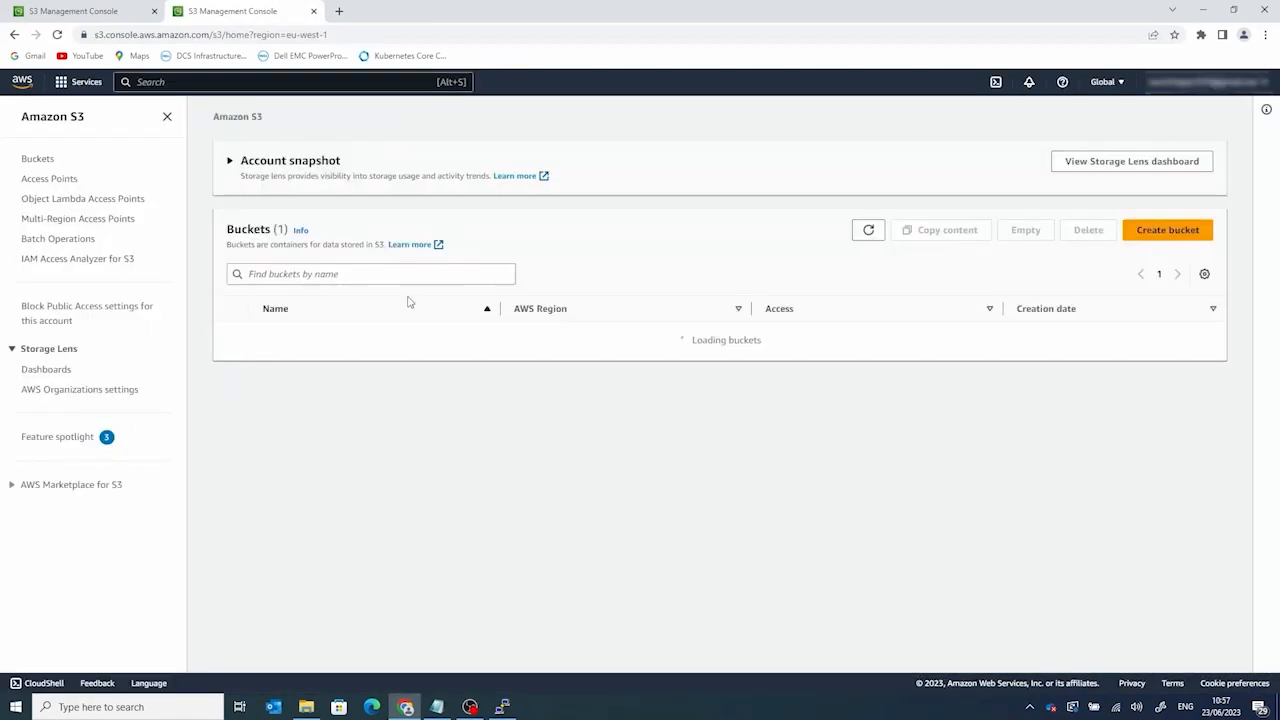
click(286, 338)
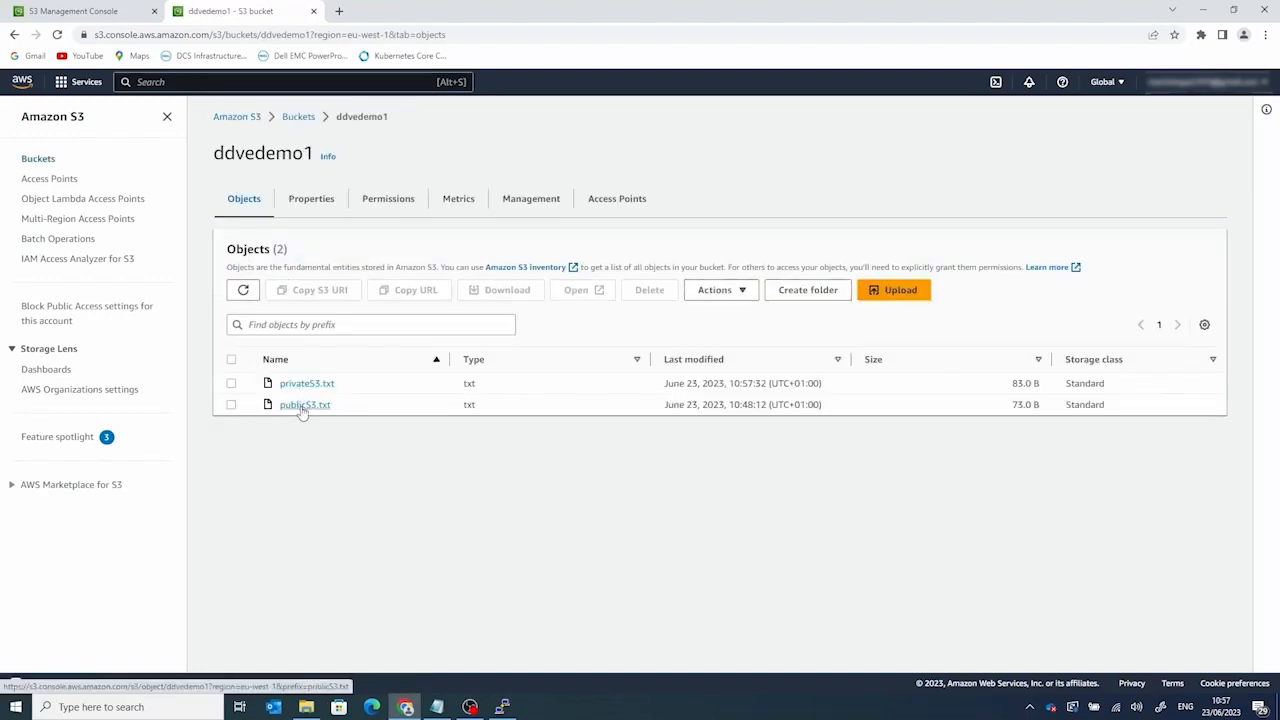
Step: Open the contents of privateS3.txt from the bucket, highlight its text, and close the file view
click(307, 386)
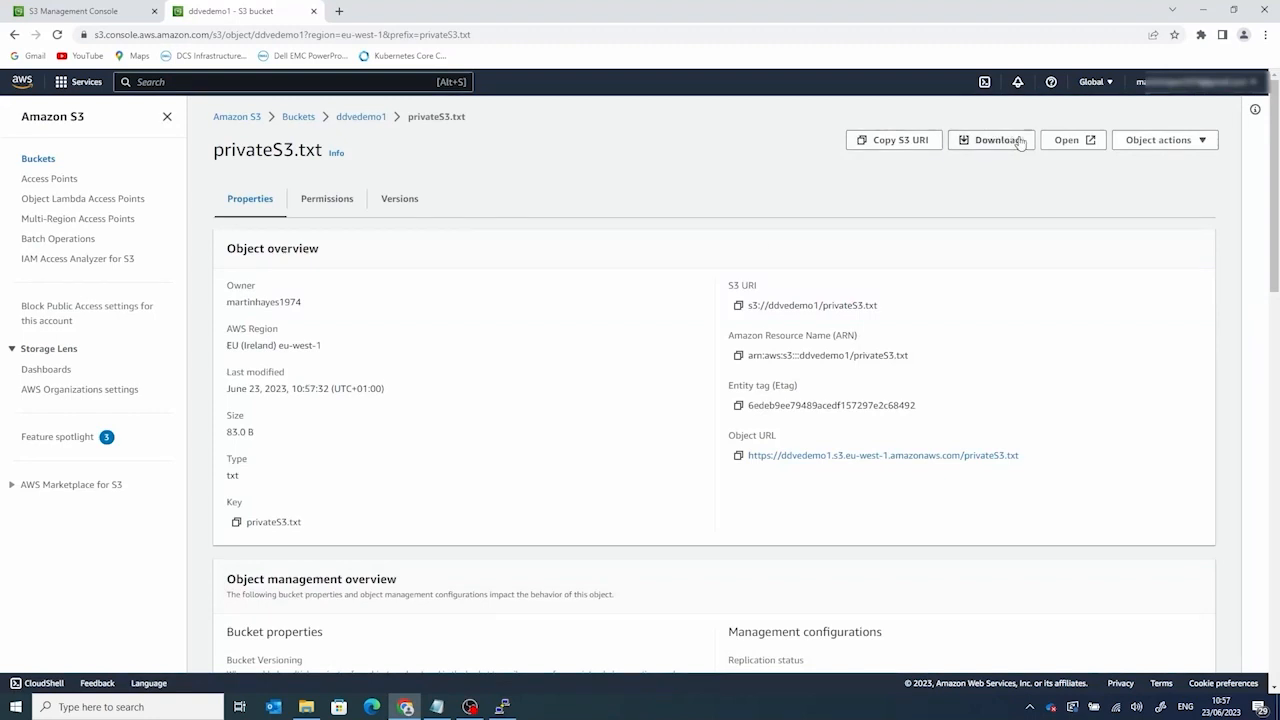
click(1085, 141)
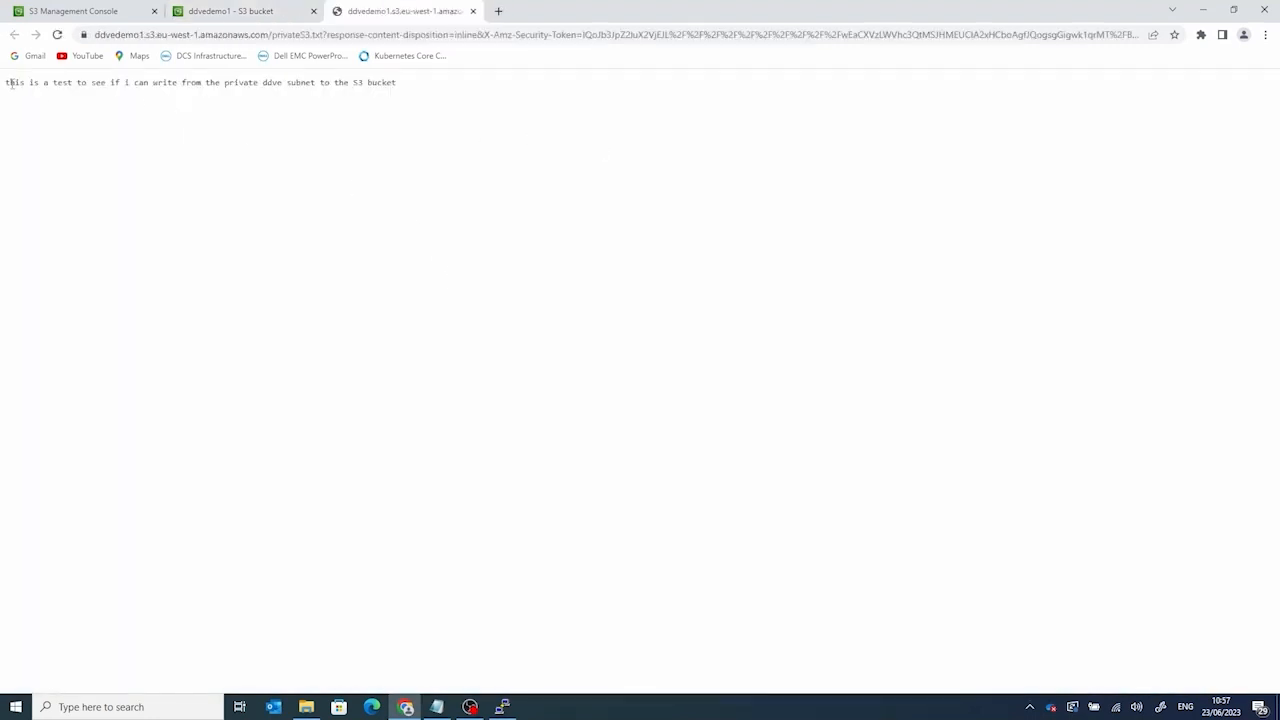
drag(15, 84, 398, 82)
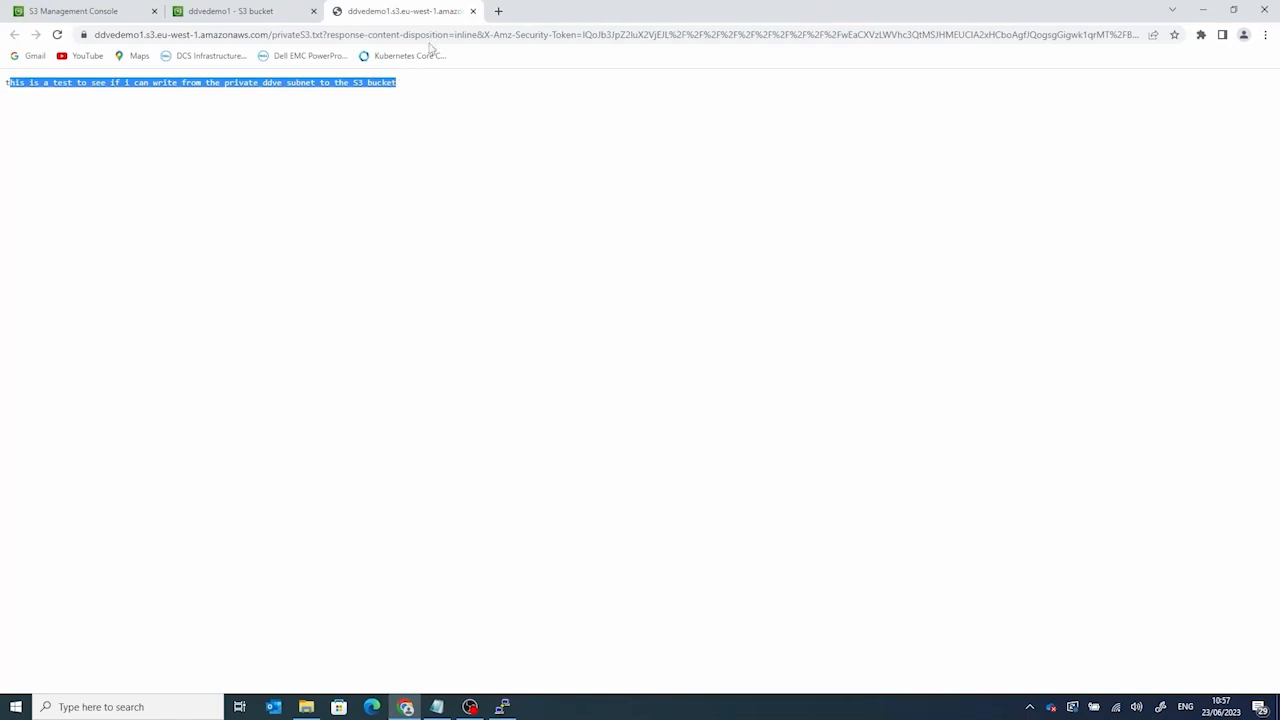
click(473, 11)
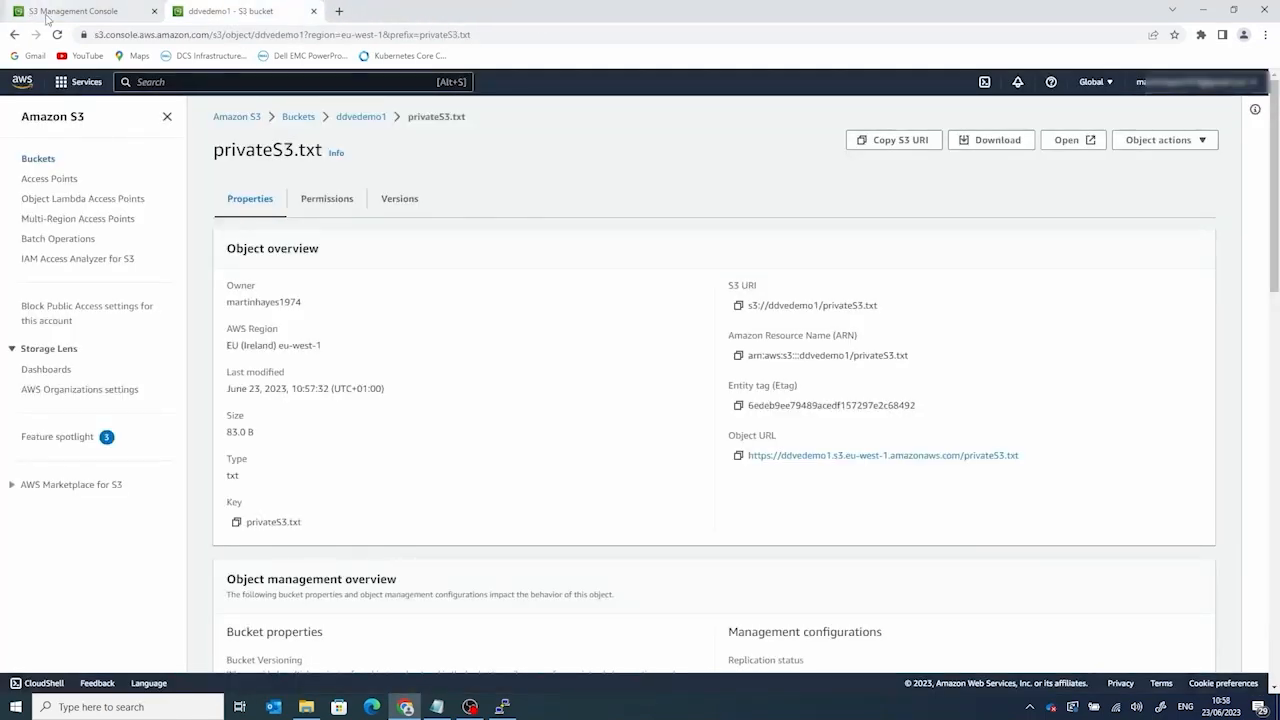
Step: Close the extra ddvedemo1 bucket page and open the endpoints list in the VPC service
click(47, 17)
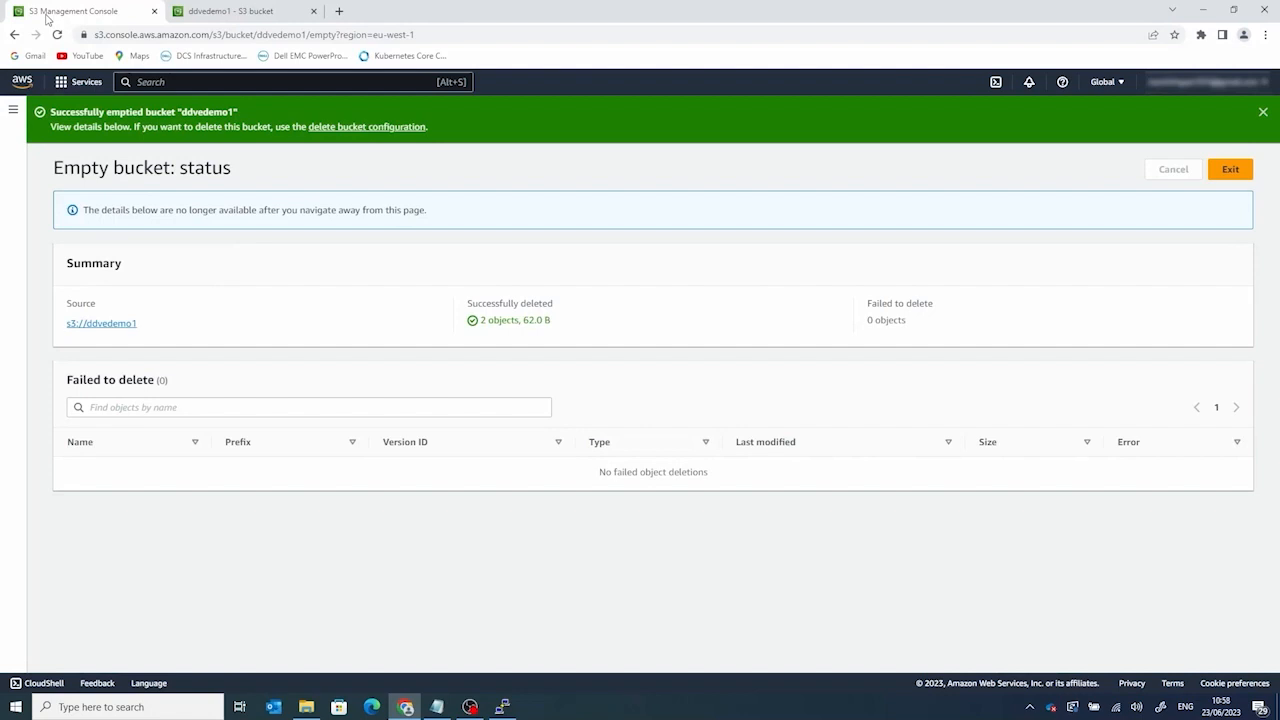
click(221, 16)
click(313, 11)
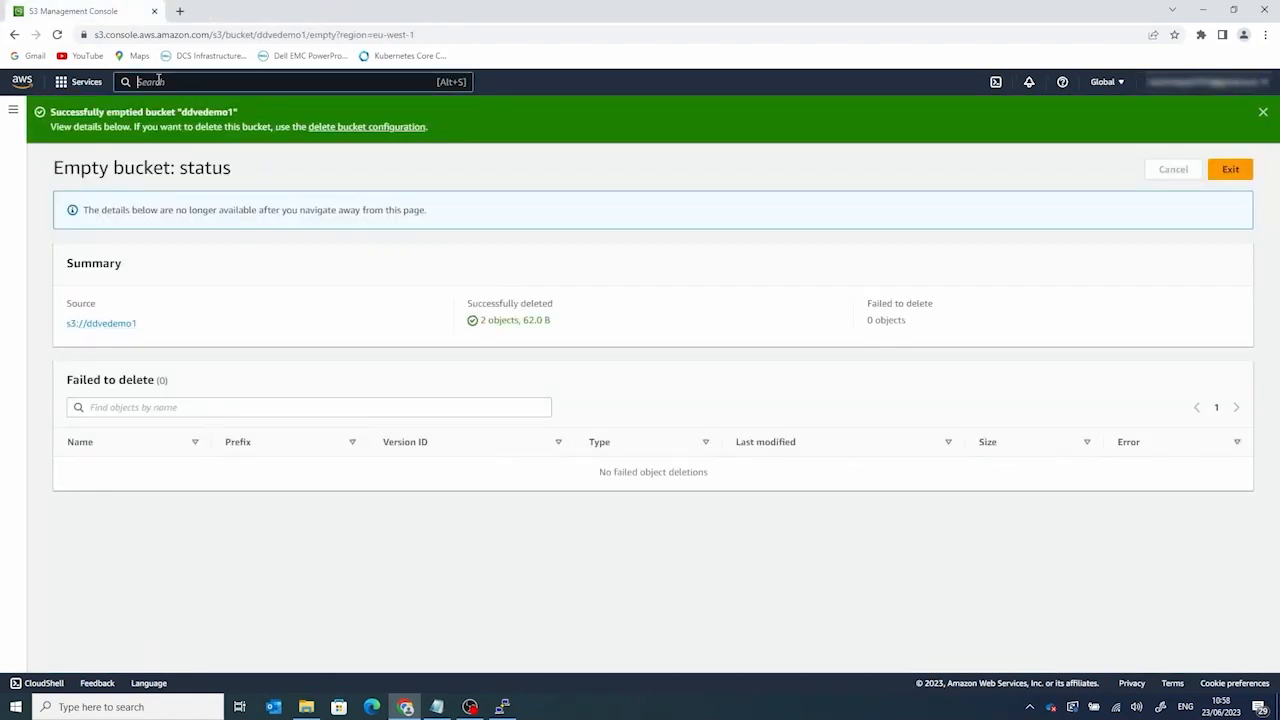
text(VPC)
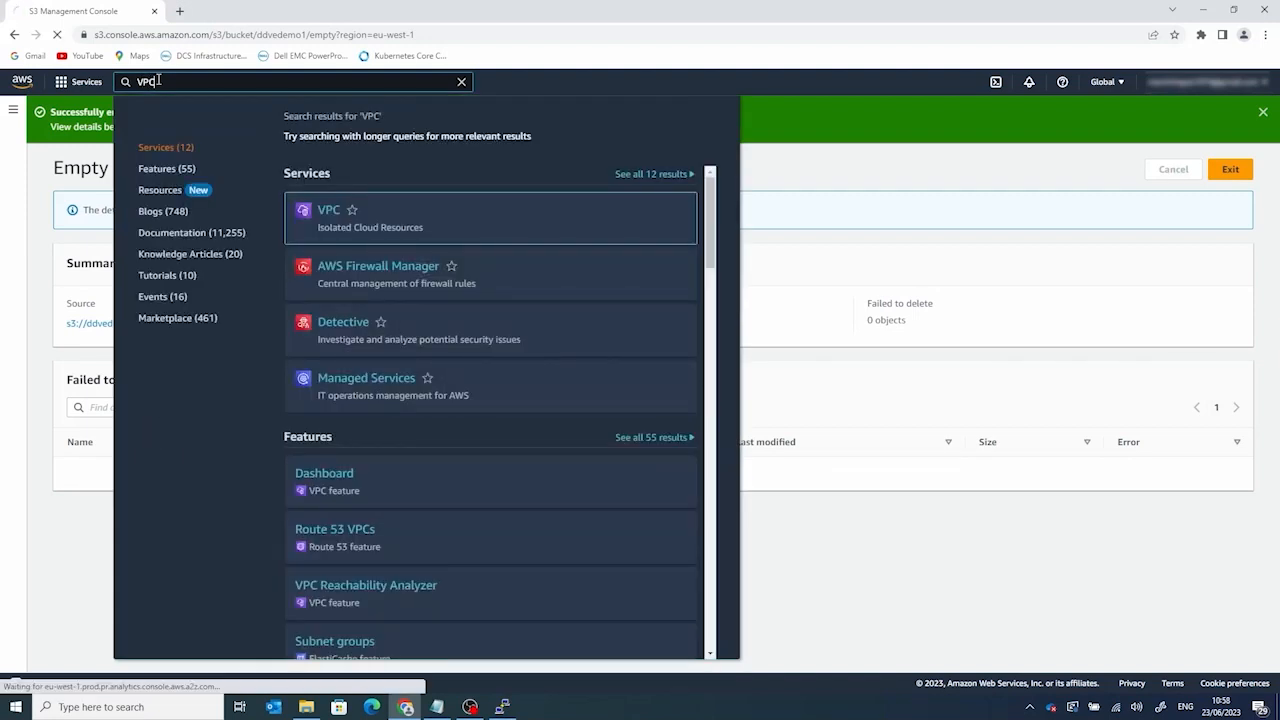
key(Return)
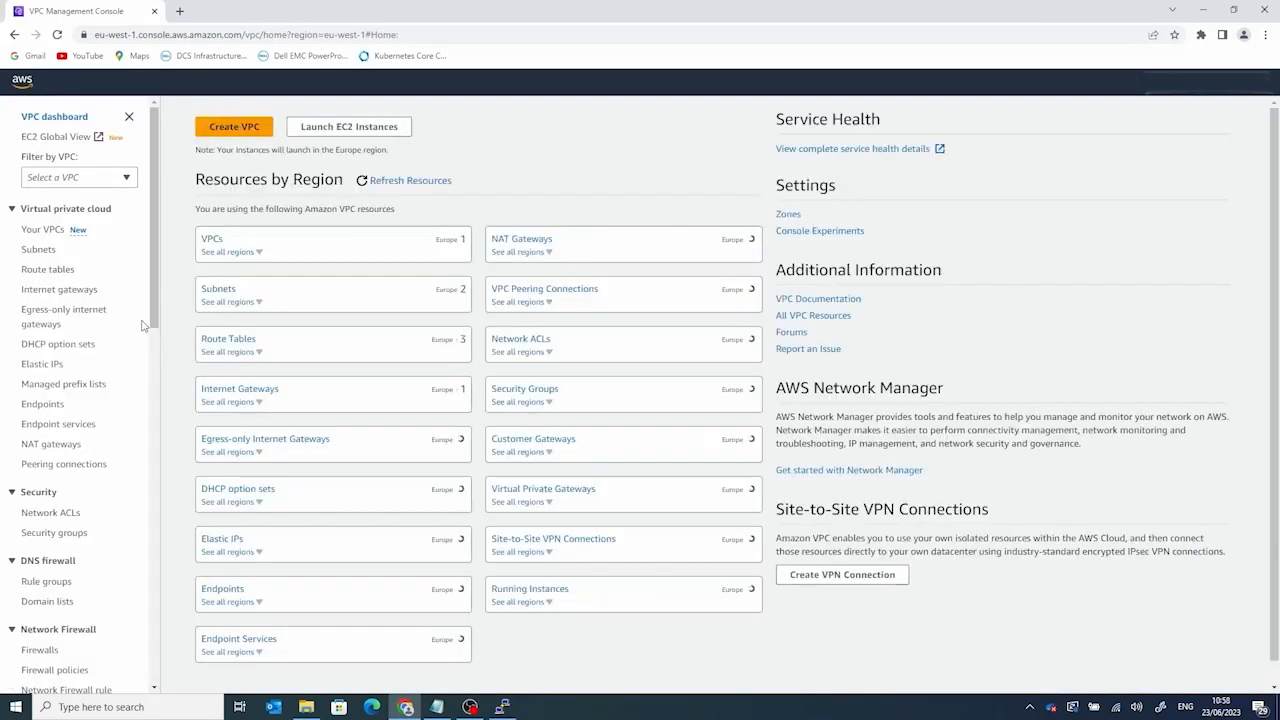
drag(155, 305, 177, 340)
click(210, 240)
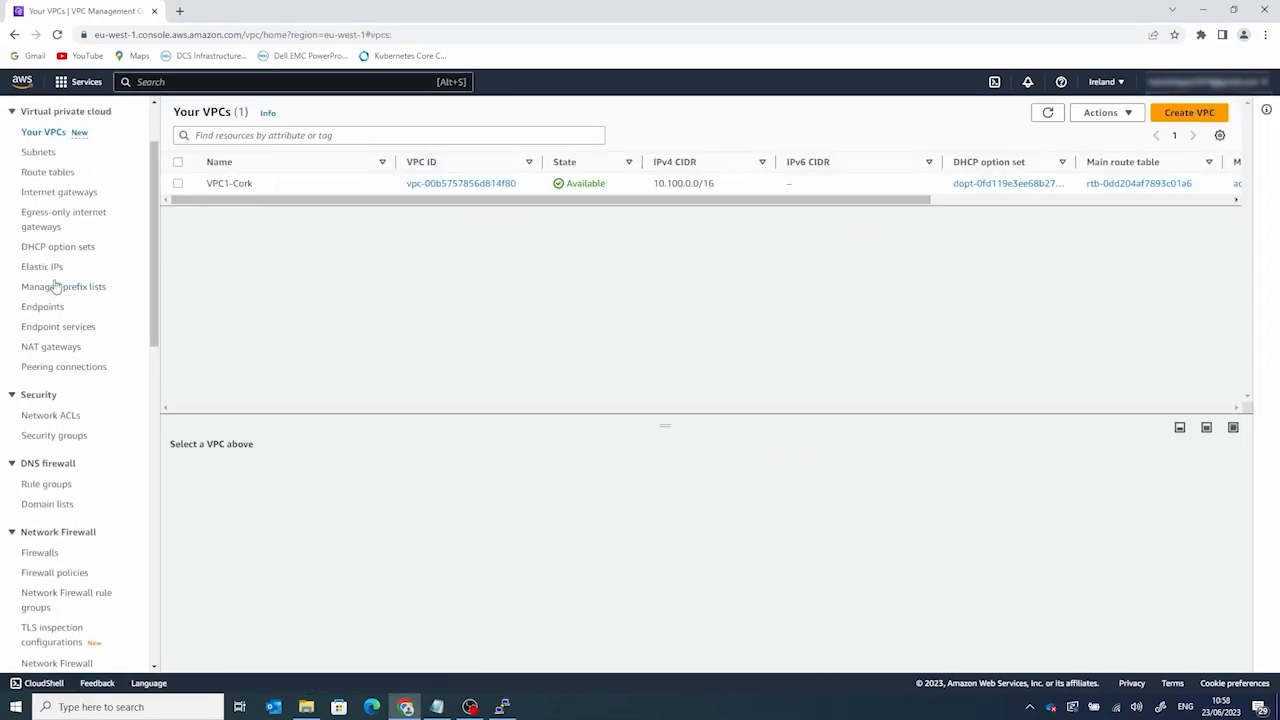
click(31, 309)
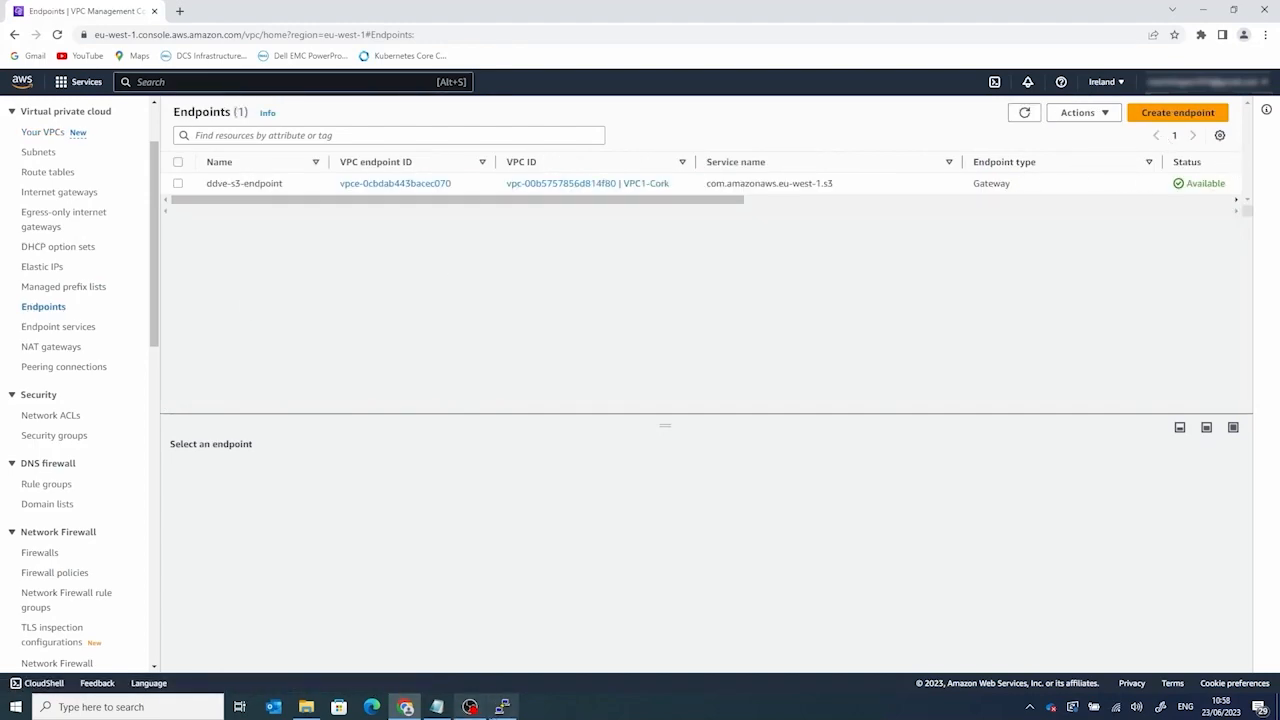
Step: Switch to the SSH terminal of the private instance and list the bucket's contents with aws s3 ls s3://ddvedemo1
click(502, 707)
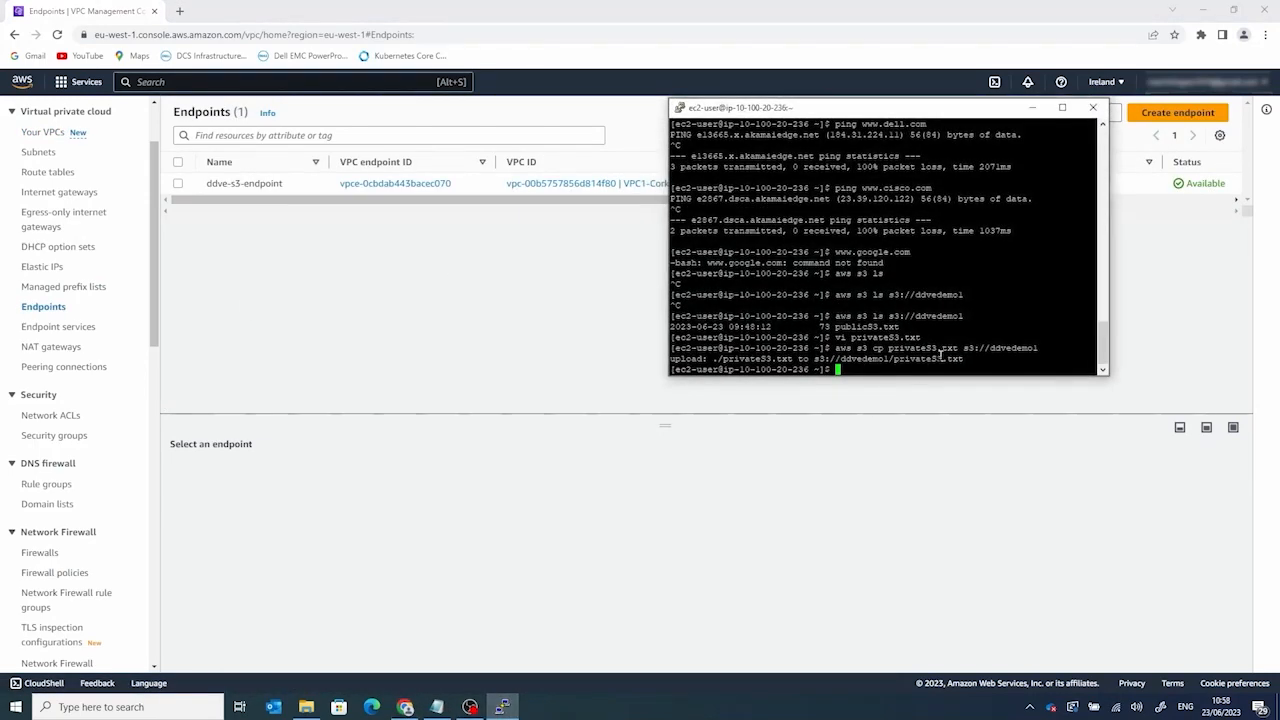
key(Up)
key(Up)
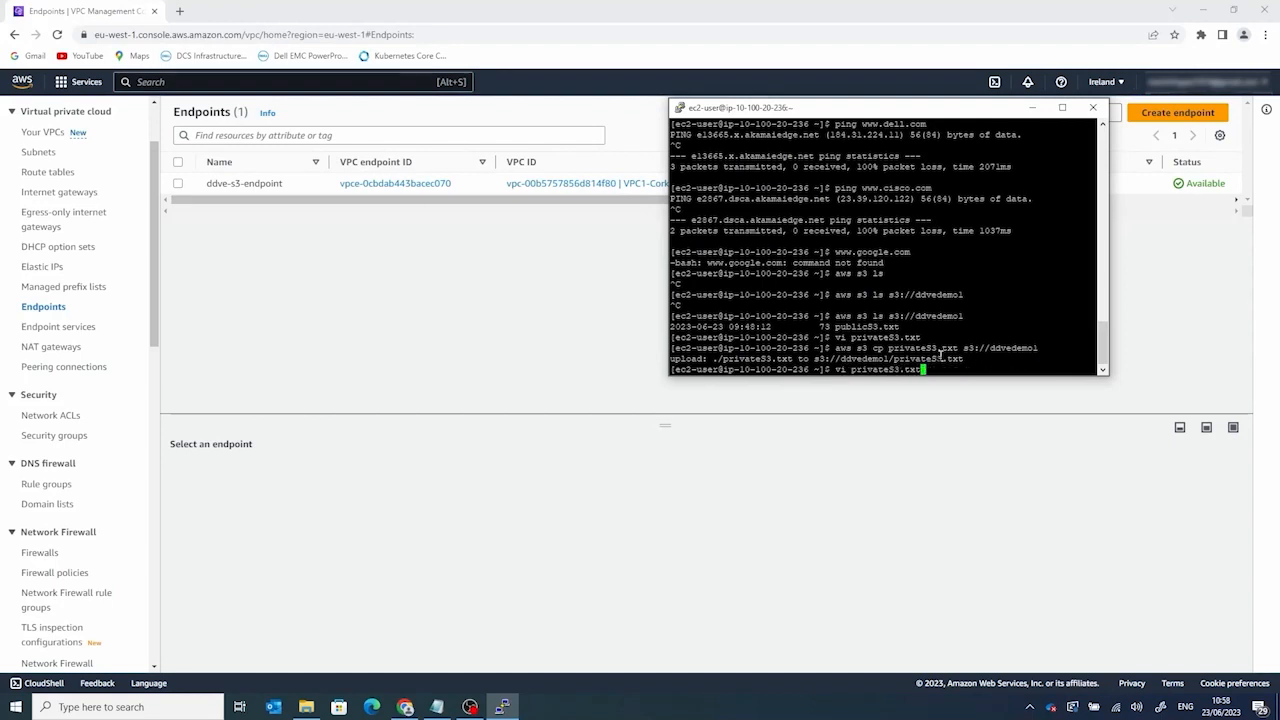
key(Up)
key(Return)
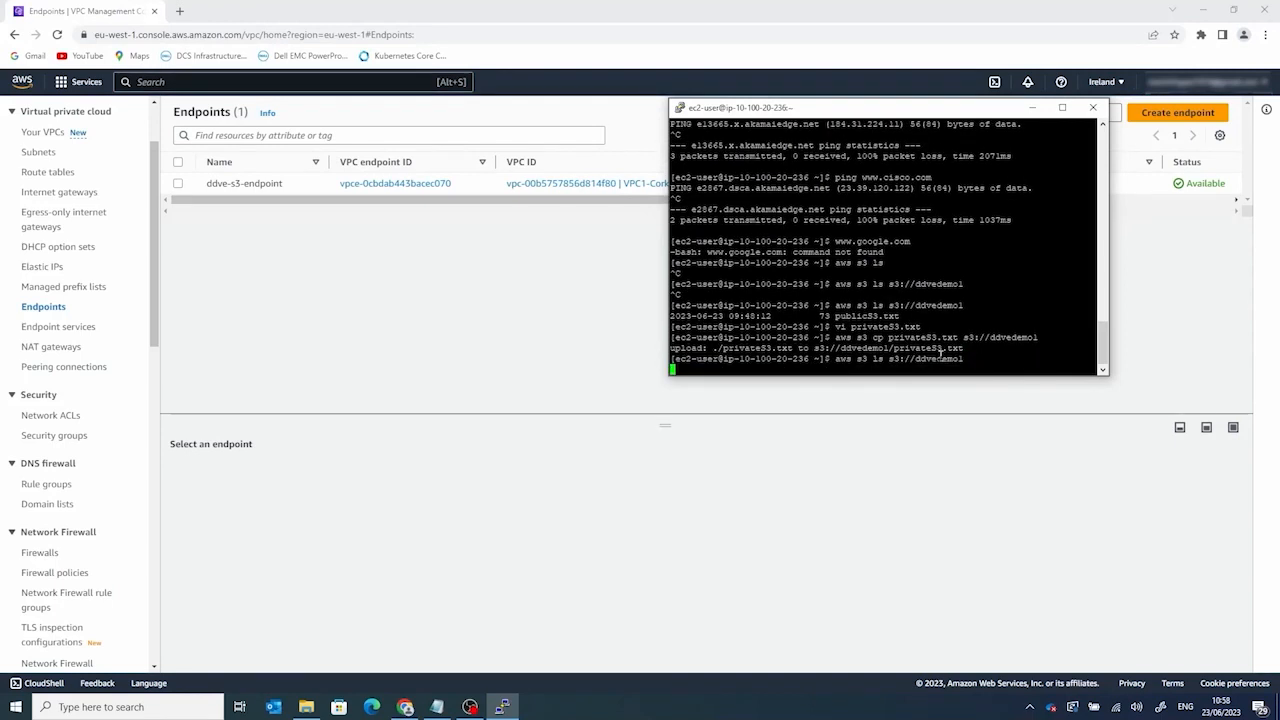
Step: Return to the AWS console in the browser and delete the VPC endpoint ddve-s3-endpoint, entering "delete" as confirmation
click(960, 457)
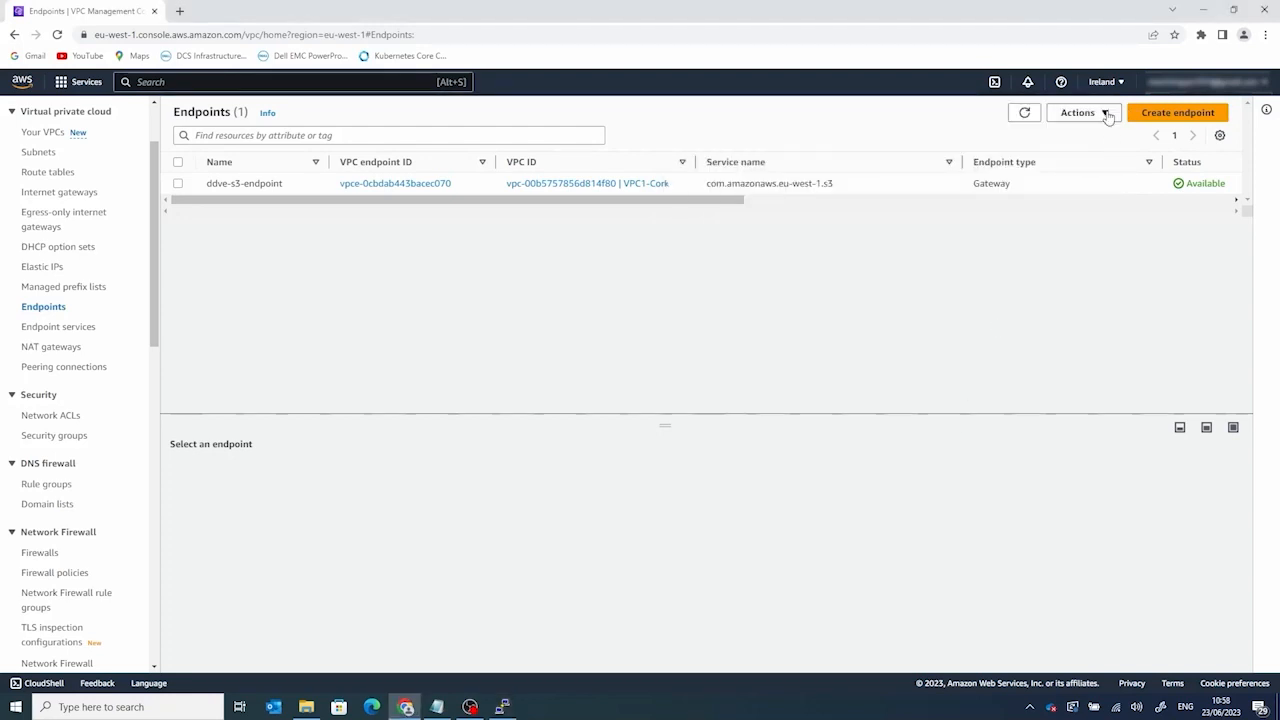
click(178, 184)
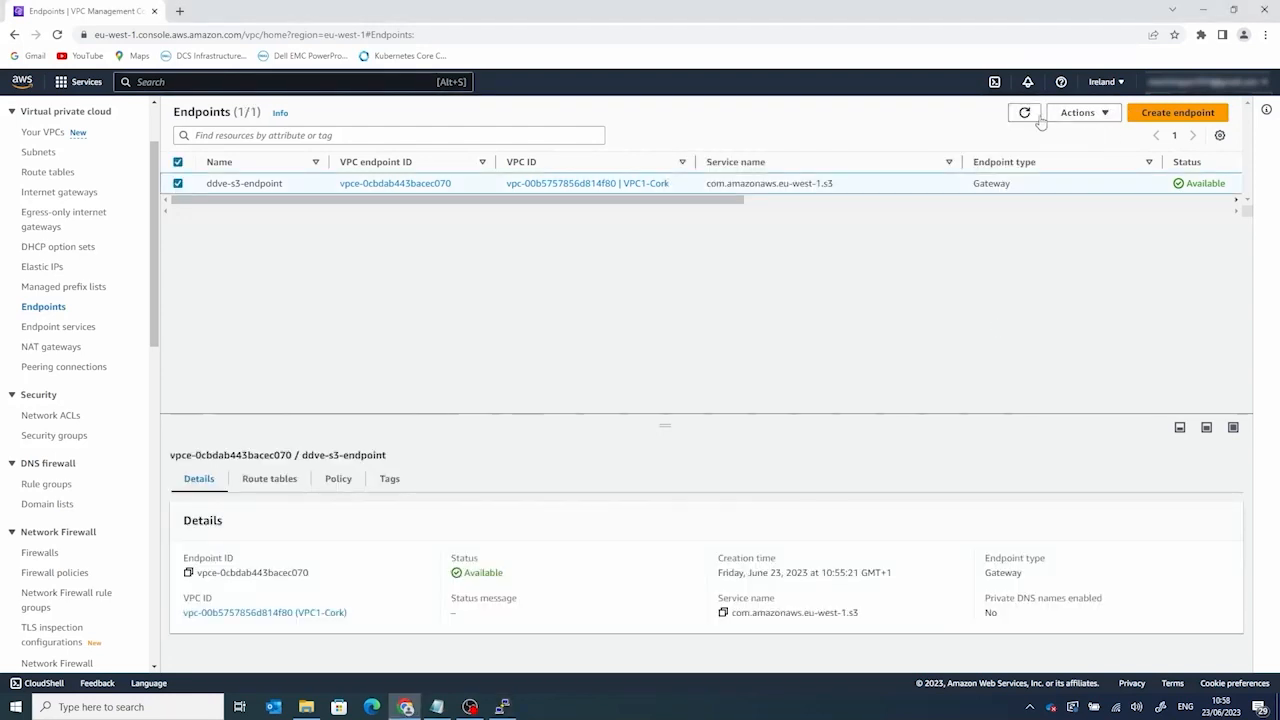
click(1094, 117)
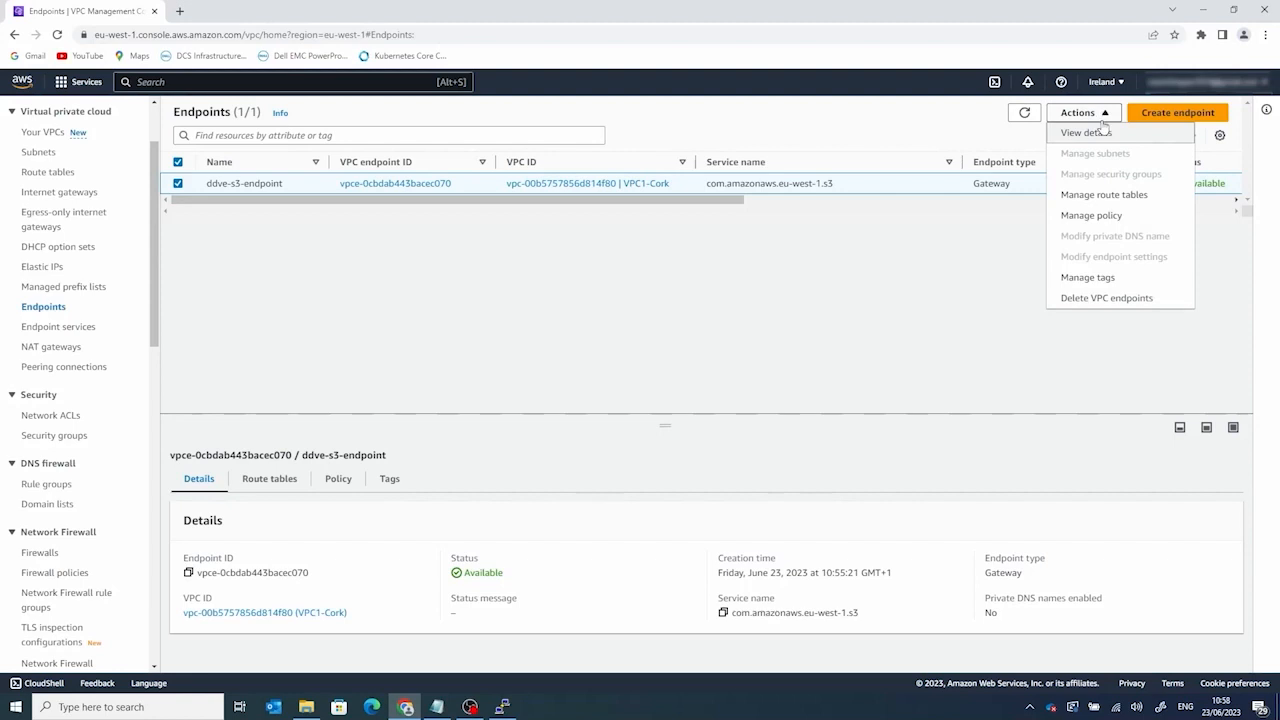
click(1100, 298)
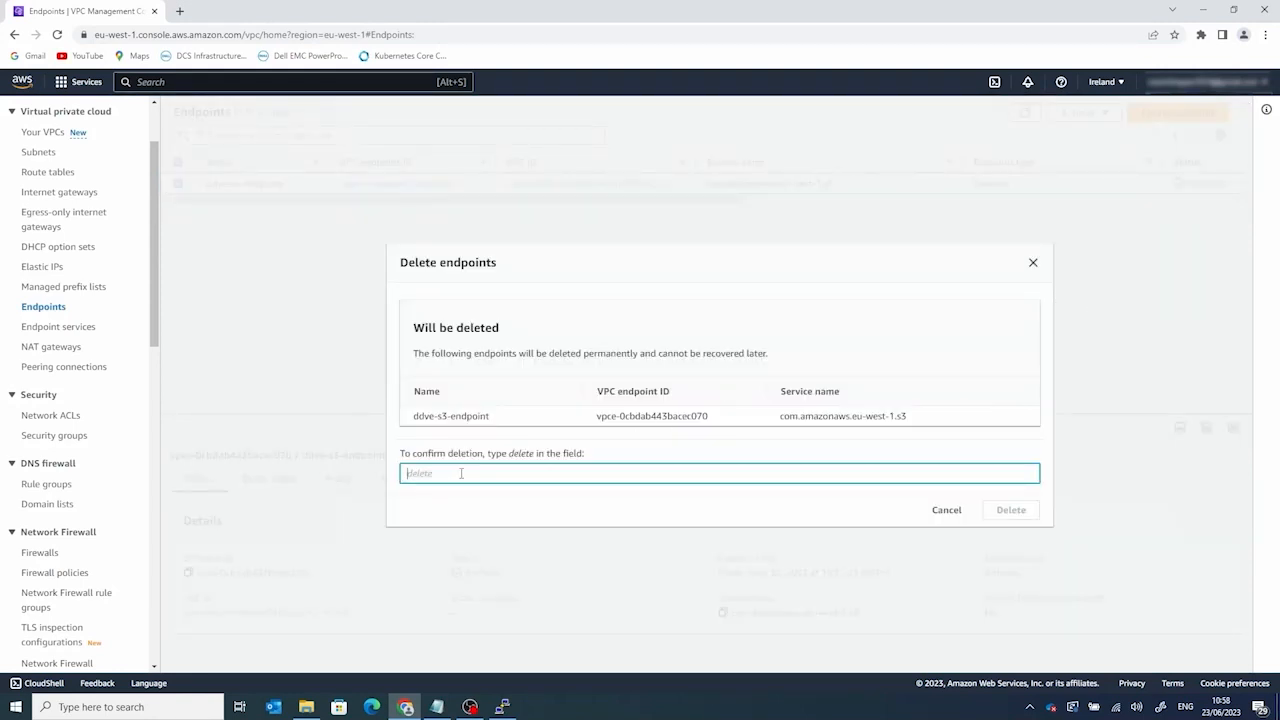
text(delete)
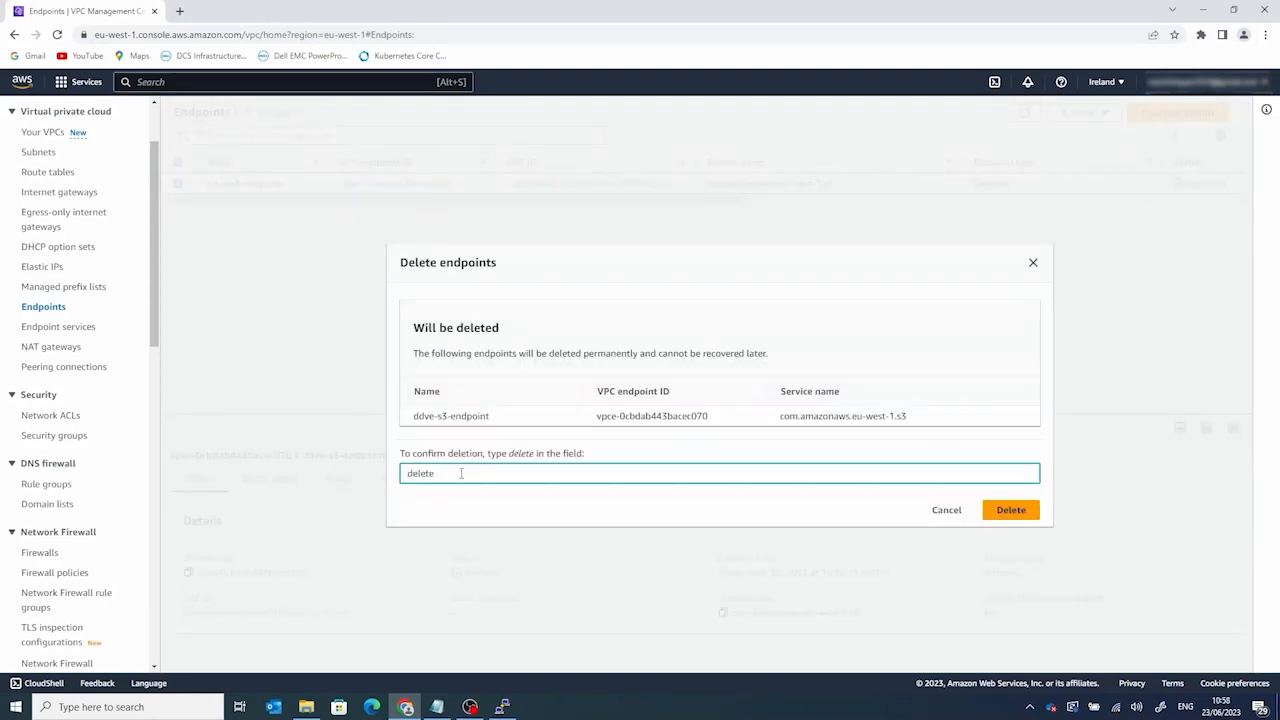
click(1011, 510)
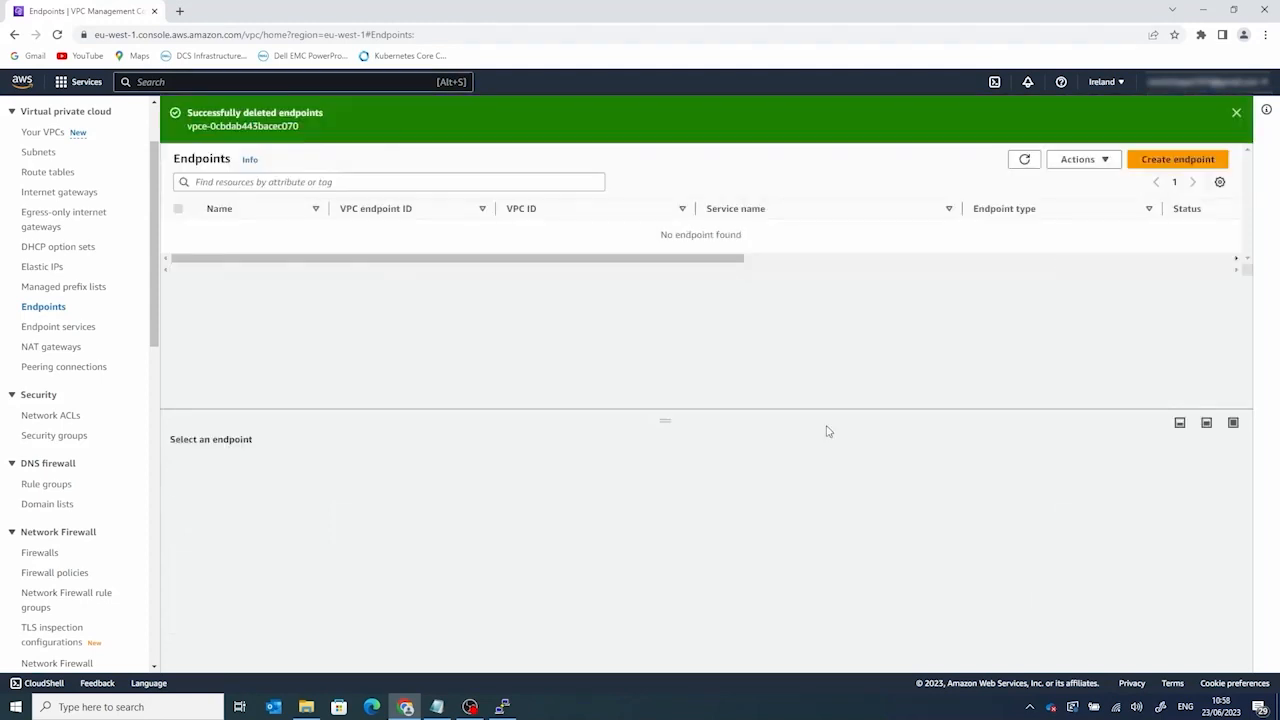
Step: Go back to the SSH terminal and rerun aws s3 ls s3://ddvedemo1 to test bucket access without the endpoint
click(502, 707)
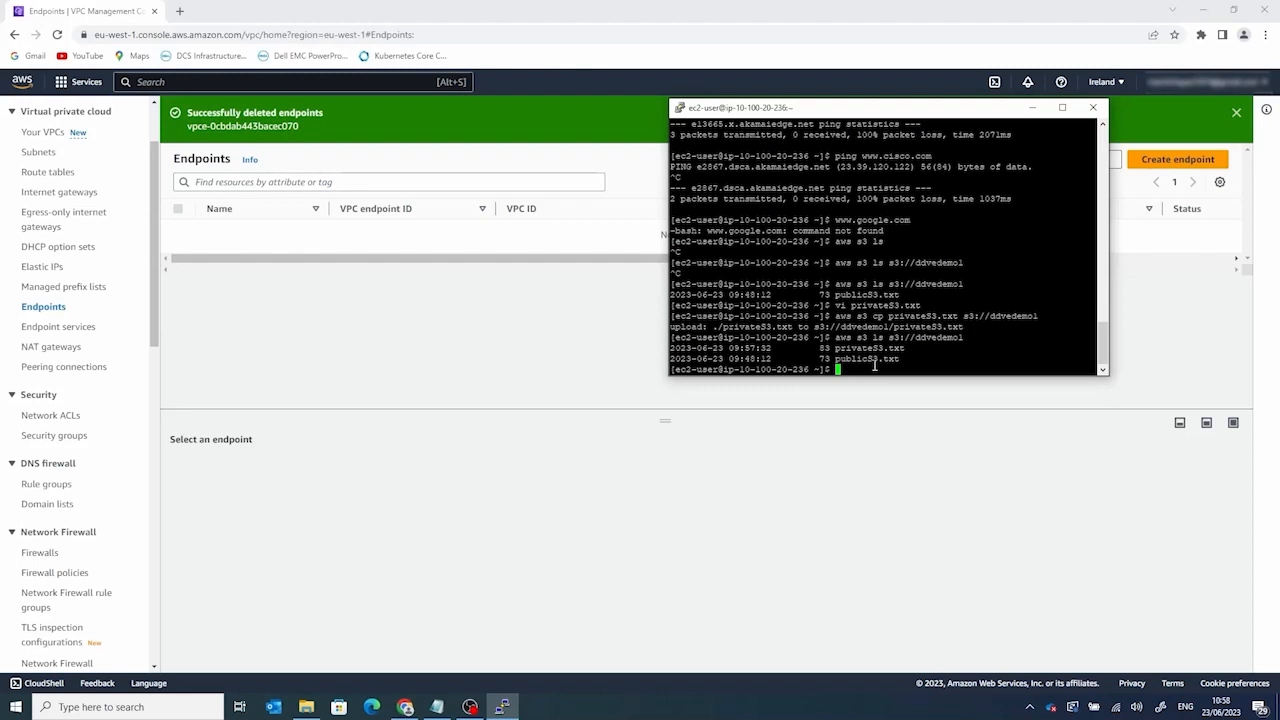
key(Up)
key(Return)
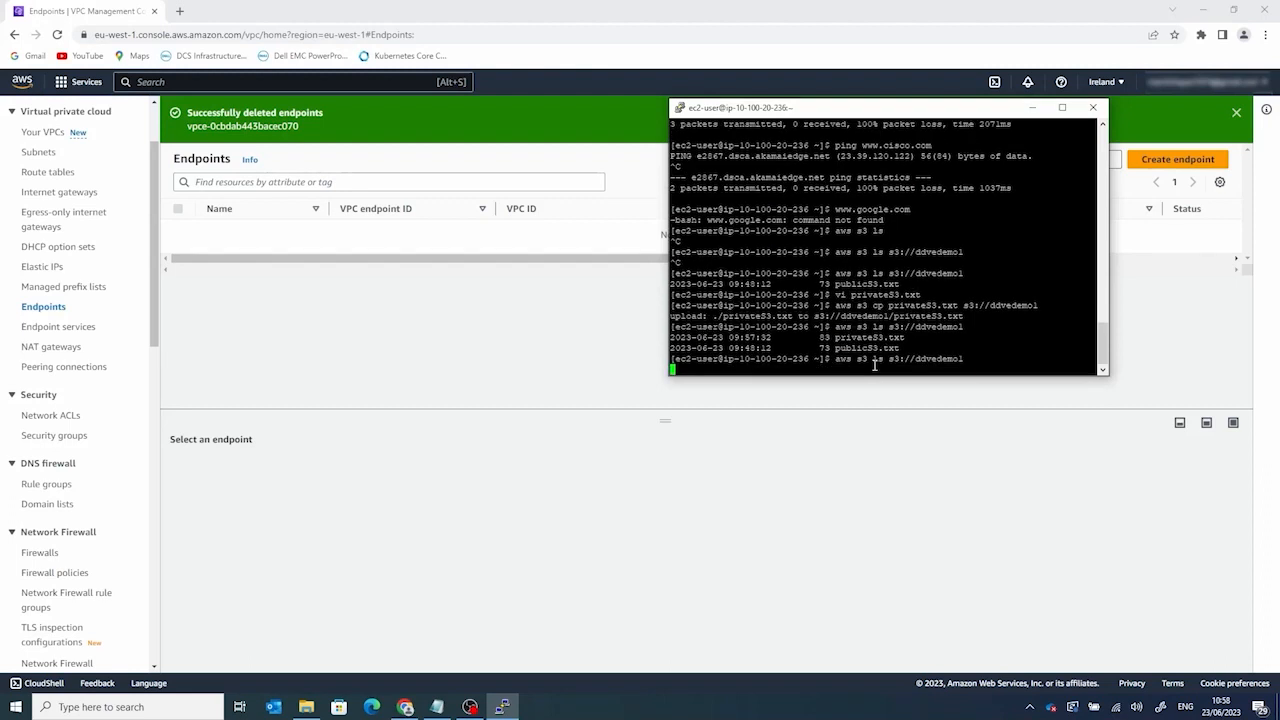